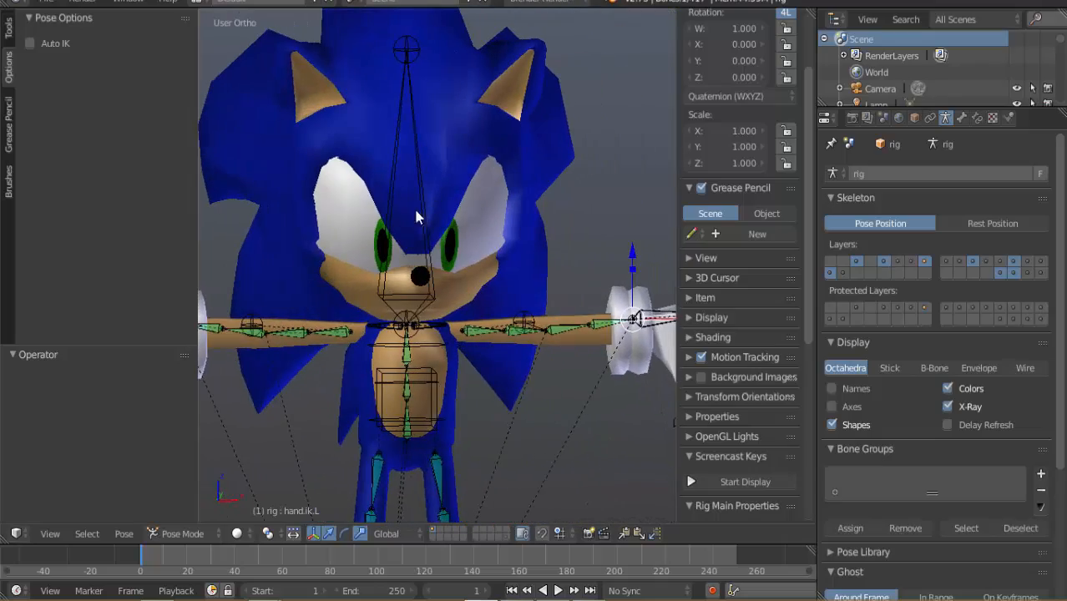
# Start the Screencast Keys display with text size 68 and mouse size 70, and collapse its settings.
pyautogui.moveTo(426, 317); pyautogui.dragTo(545, 297, button='middle')
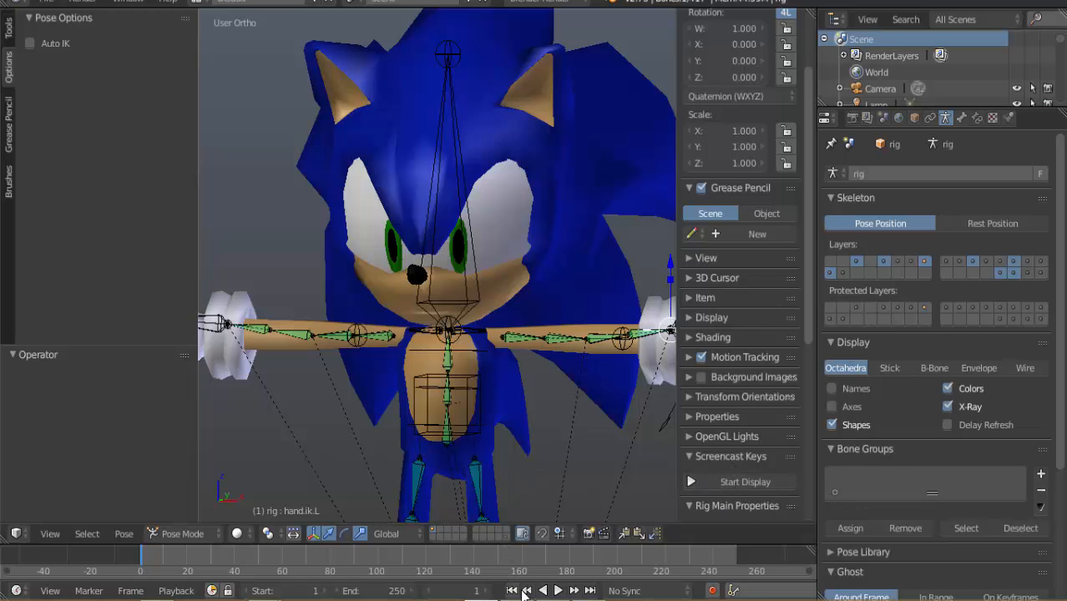
pyautogui.click(788, 485)
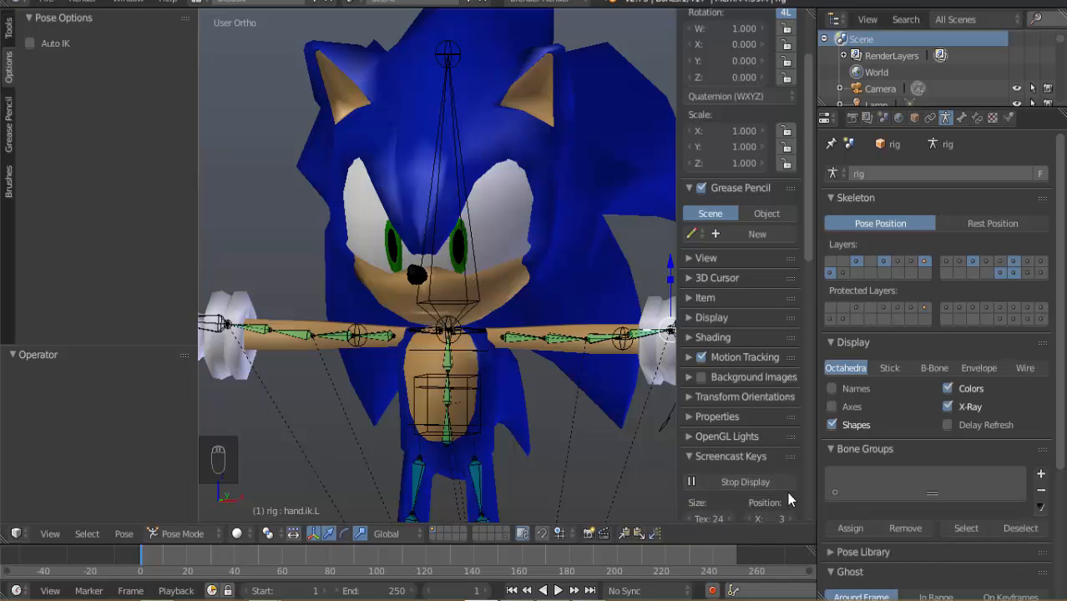
pyautogui.scroll(-3, 776, 493)
pyautogui.moveTo(724, 459); pyautogui.dragTo(789, 444)
pyautogui.moveTo(704, 469); pyautogui.dragTo(769, 472)
pyautogui.scroll(-2, 351, 437)
pyautogui.scroll(2, 346, 401)
pyautogui.scroll(-5, 342, 371)
pyautogui.scroll(3, 462, 336)
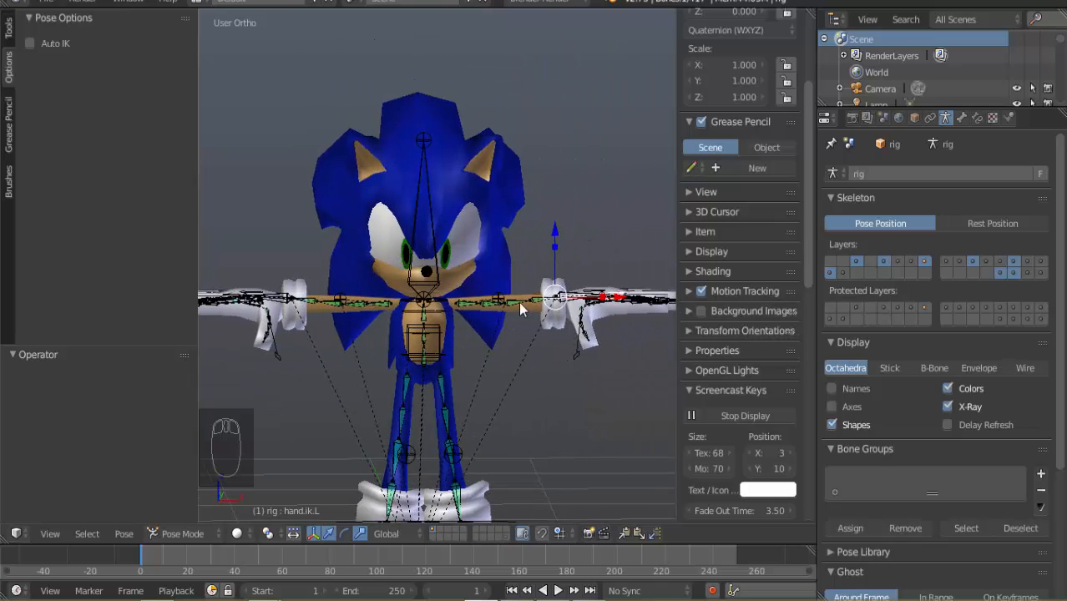
pyautogui.scroll(-2, 745, 318)
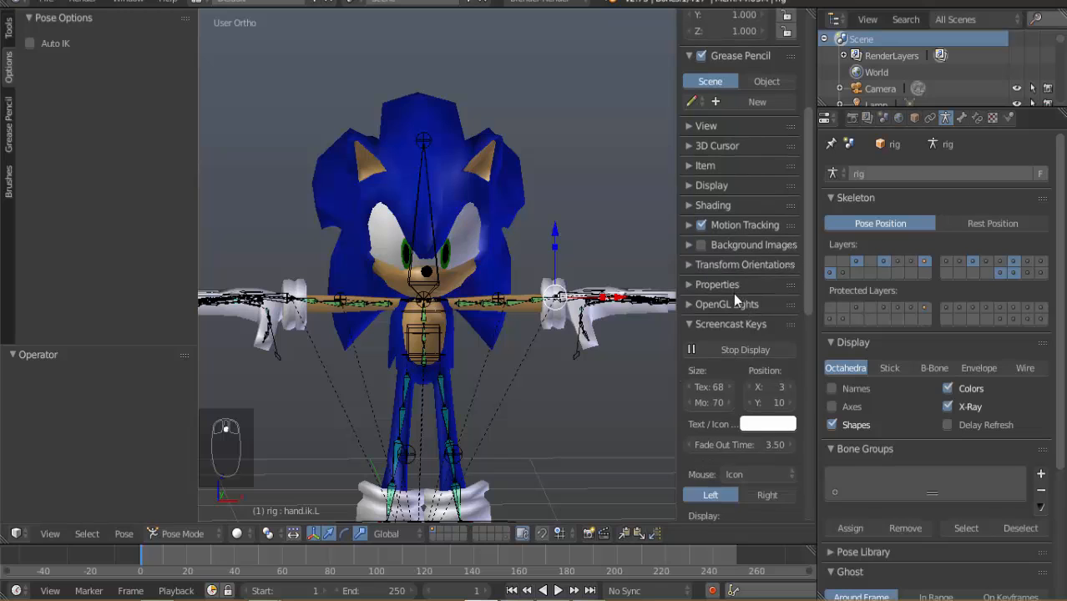
pyautogui.click(740, 322)
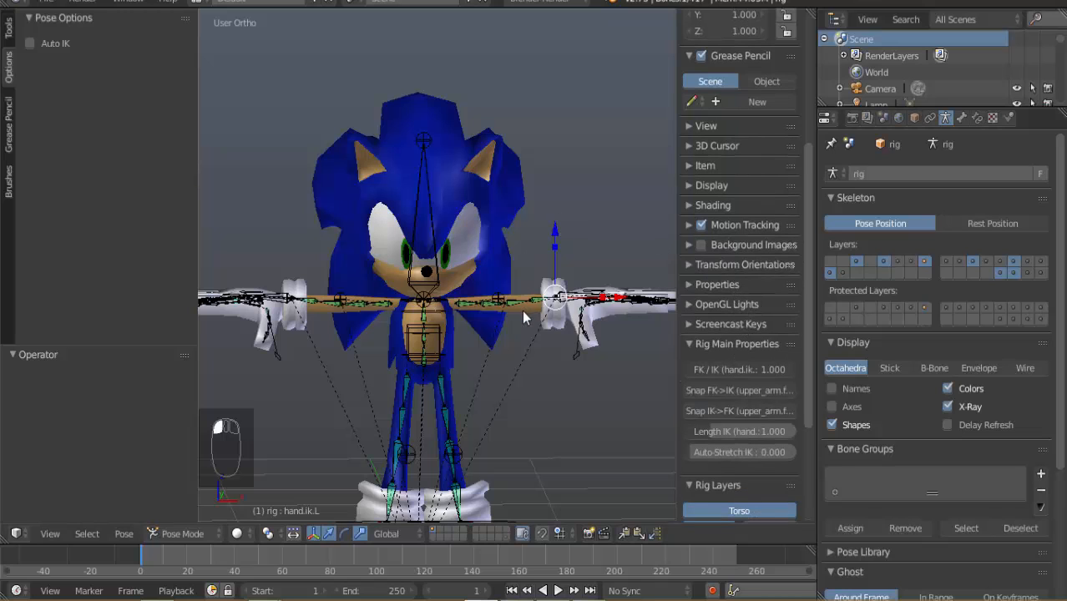
# Hide the armature layer that holds the rig's green deformation bones, keeping the control bones displayed.
pyautogui.rightClick(544, 302)
pyautogui.scroll(-1, 758, 353)
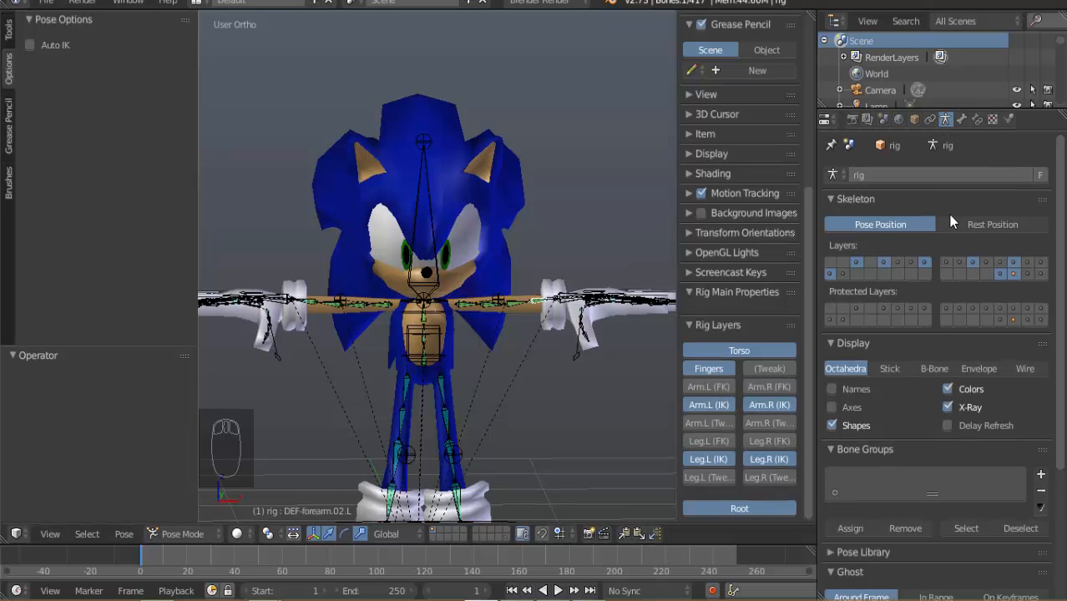
pyautogui.click(1014, 262)
pyautogui.click(1014, 273)
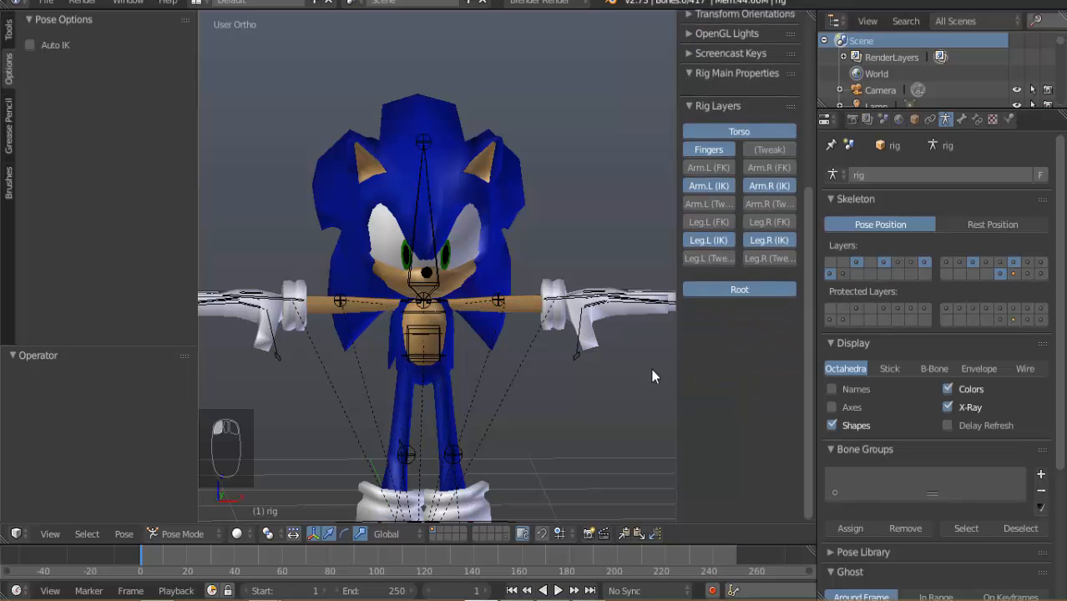
# Show the character in front view and hide the tool shelf and properties sidebar of the 3D viewport.
pyautogui.moveTo(409, 344); pyautogui.dragTo(481, 384, button='middle')
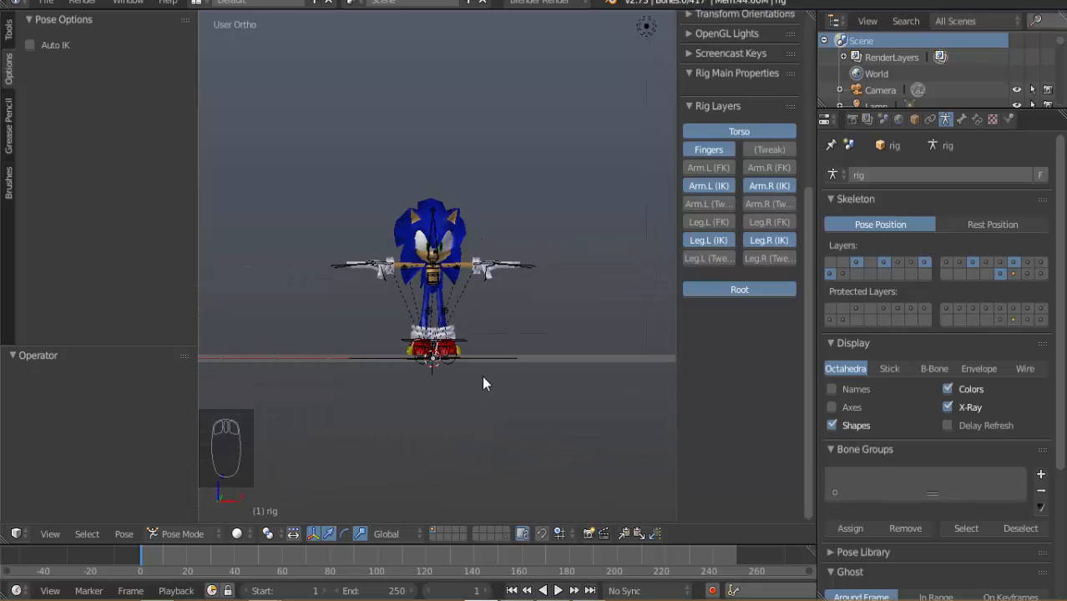
pyautogui.press('KP_1')
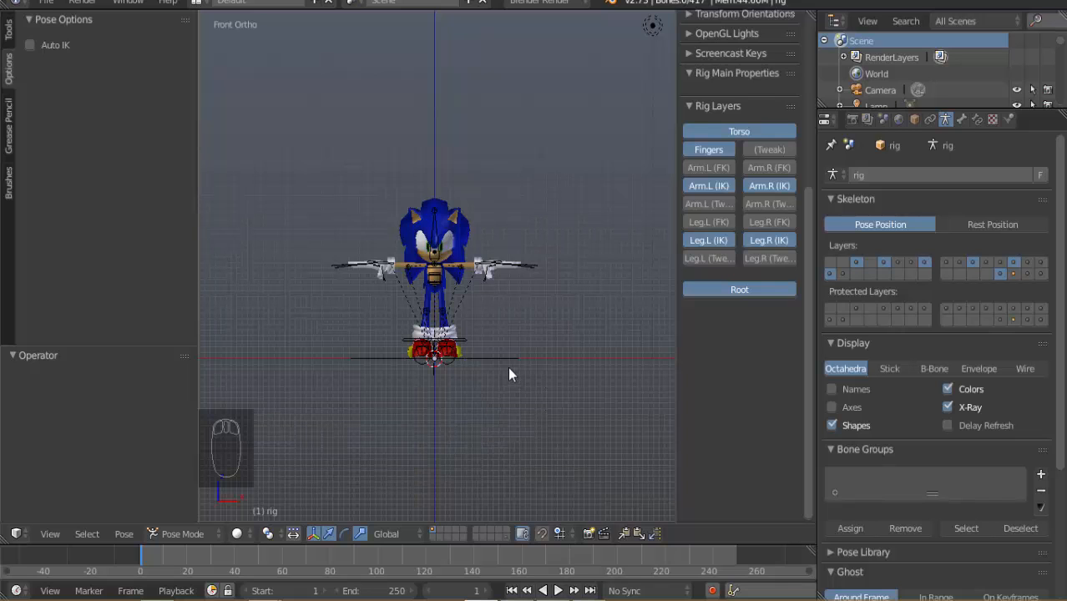
pyautogui.scroll(4, 496, 359)
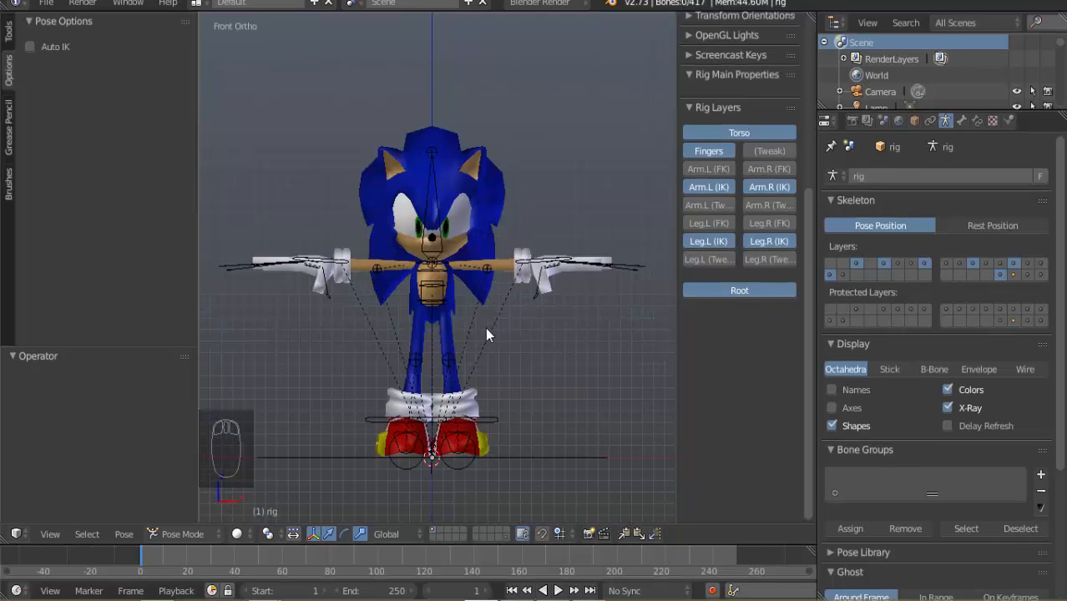
pyautogui.scroll(3, 491, 380)
pyautogui.keyDown('shift'); pyautogui.moveTo(482, 405); pyautogui.dragTo(483, 336, button='middle'); pyautogui.keyUp('shift')
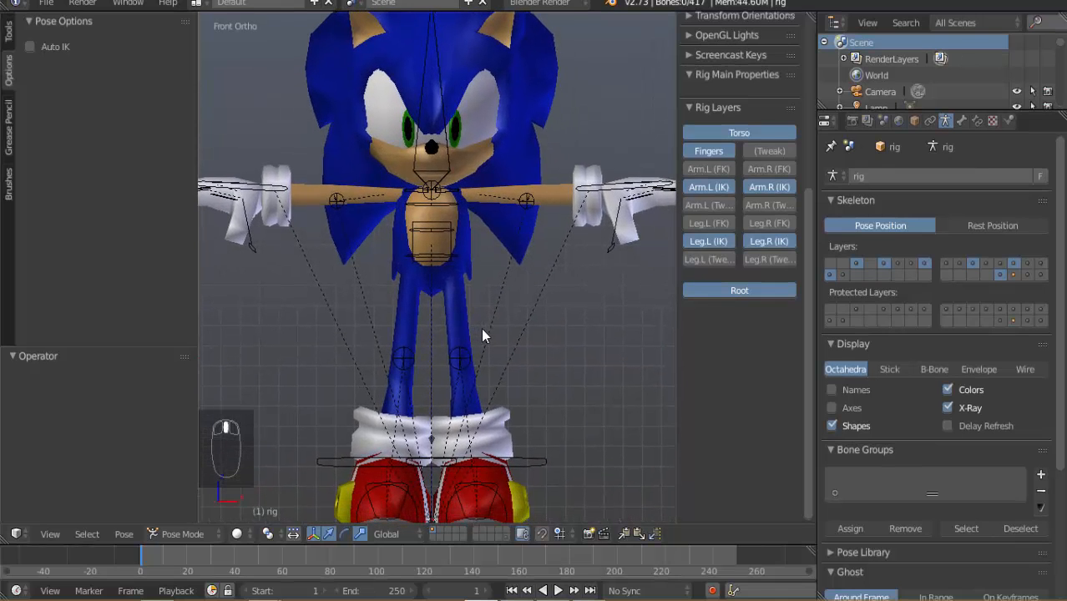
pyautogui.press('n')
pyautogui.press('t')
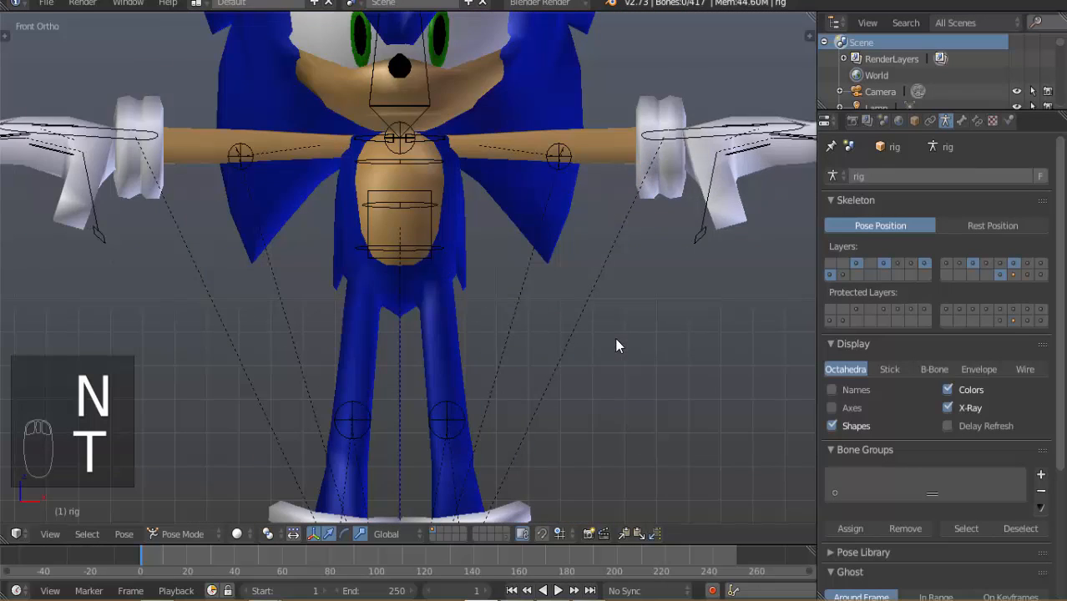
pyautogui.keyDown('shift'); pyautogui.moveTo(567, 329); pyautogui.dragTo(567, 322, button='middle'); pyautogui.keyUp('shift')
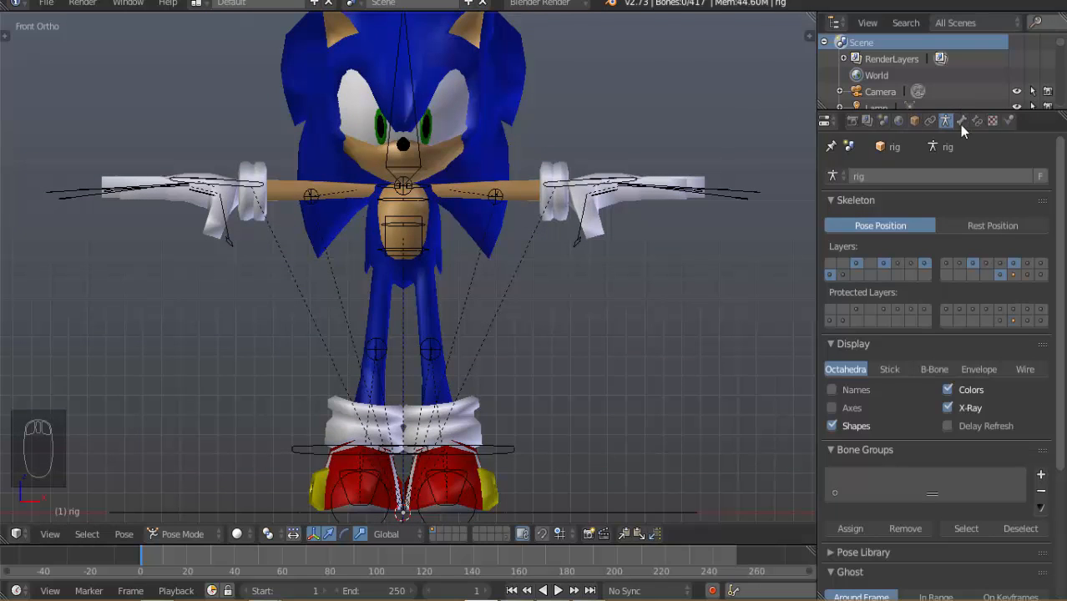
# Select the left hand IK control and create a new pose library named "SOnic Poses" for the rig.
pyautogui.rightClick(634, 204)
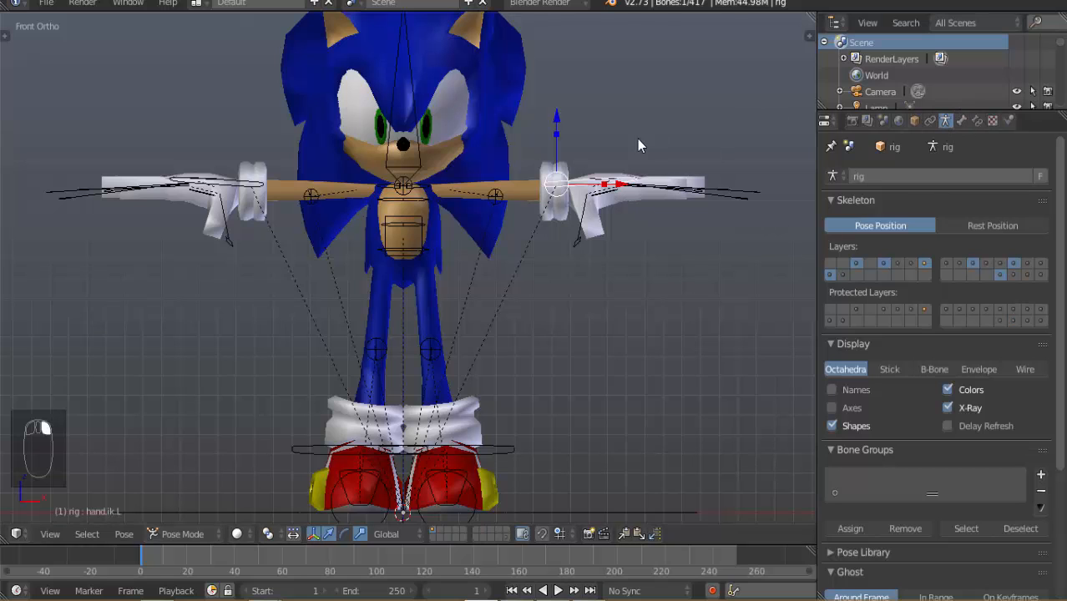
pyautogui.scroll(-4, 978, 443)
pyautogui.scroll(-2, 981, 443)
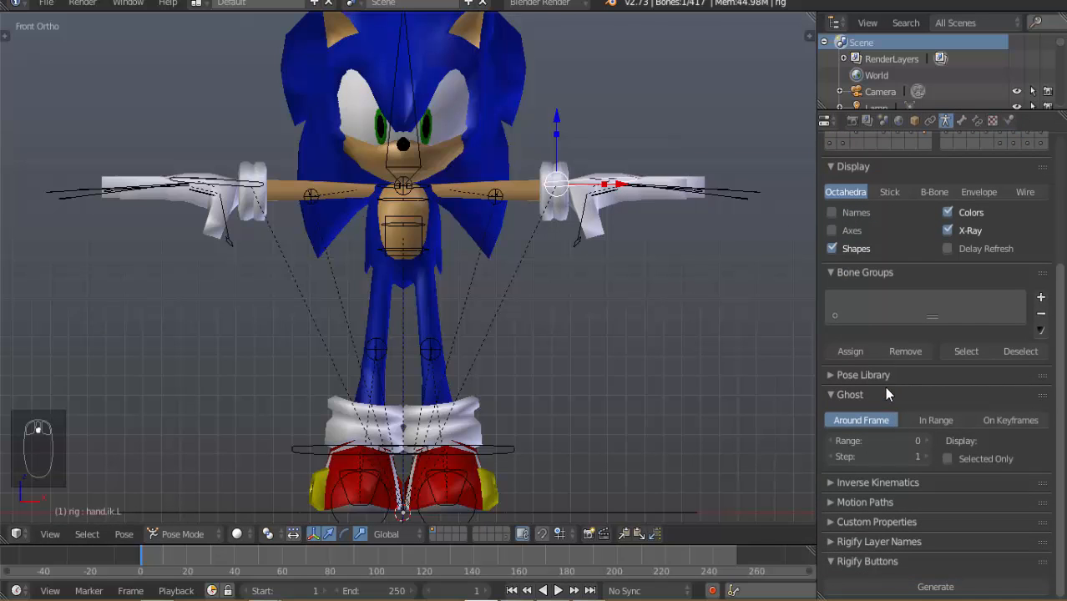
pyautogui.click(864, 375)
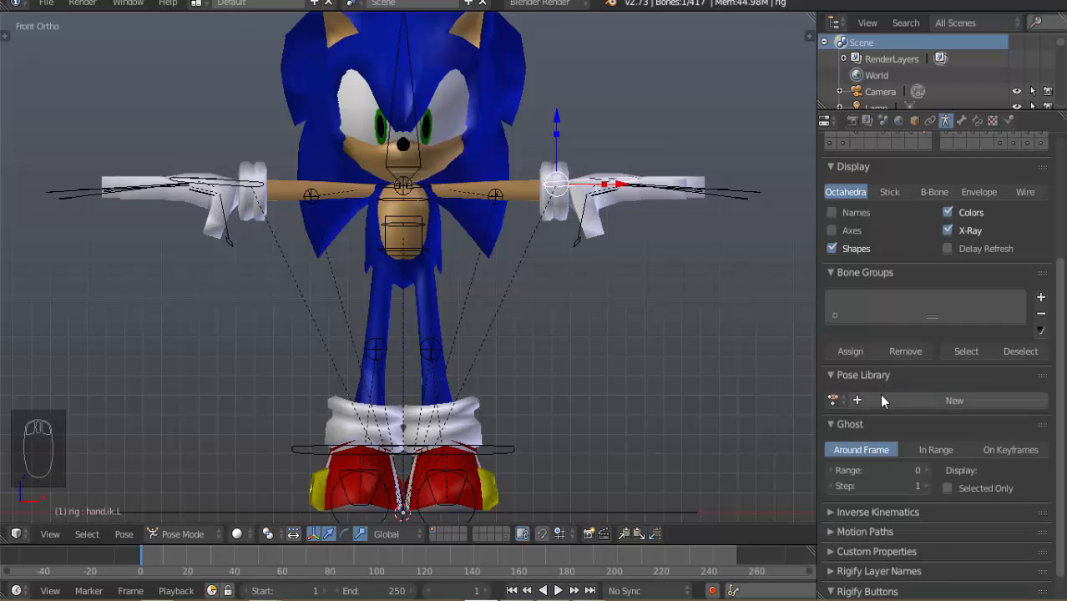
pyautogui.click(881, 397)
pyautogui.doubleClick(882, 423)
pyautogui.write('SOn')
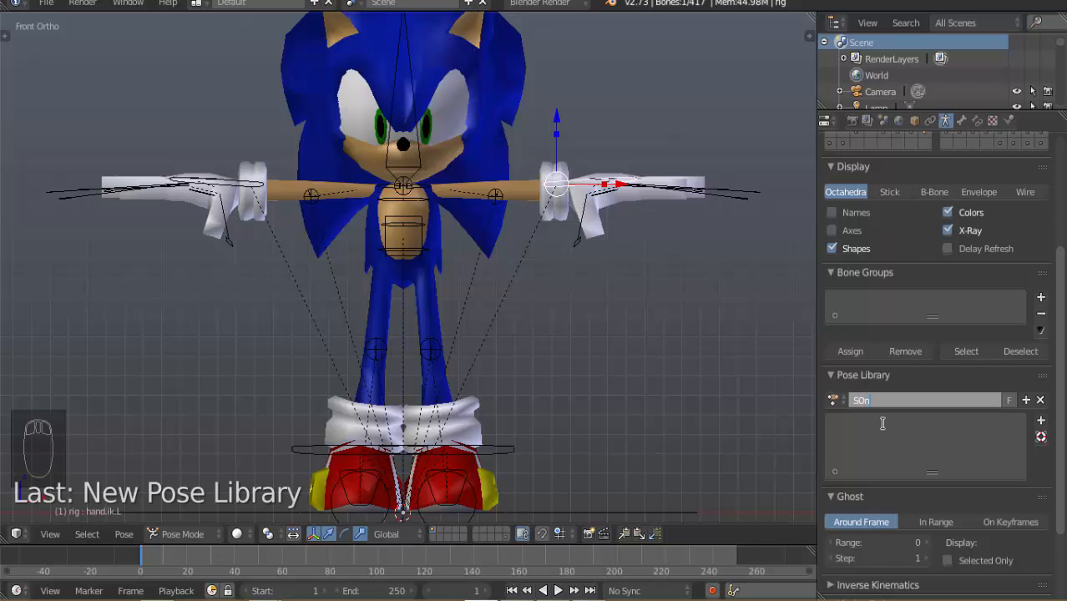
pyautogui.write('ic Poses')
pyautogui.press('Return')
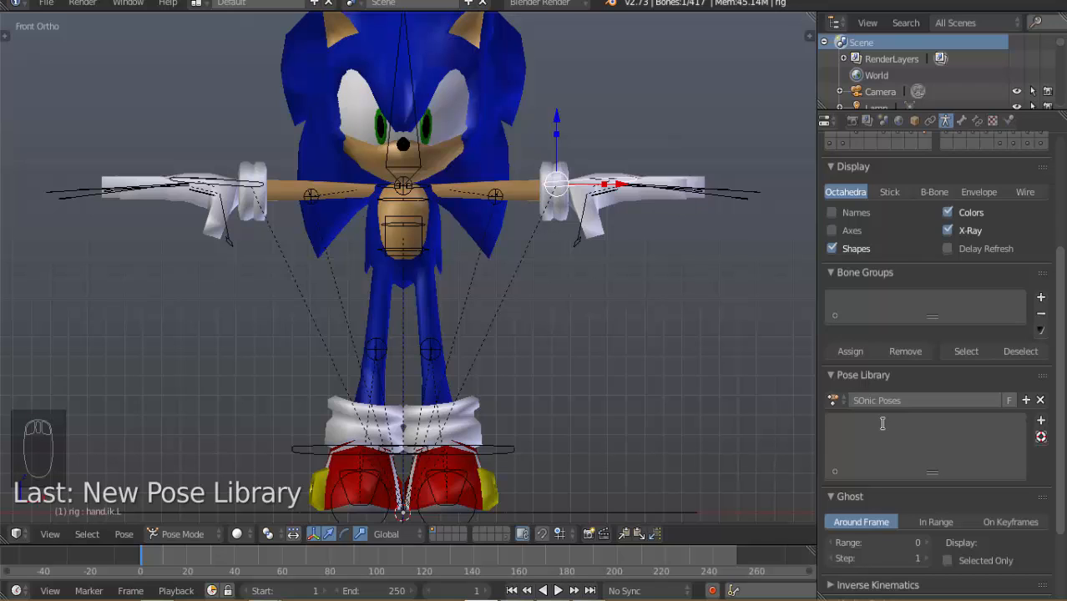
# Correct the pose library's name to "Sonic Poses".
pyautogui.doubleClick(864, 400)
pyautogui.press('BackSpace')
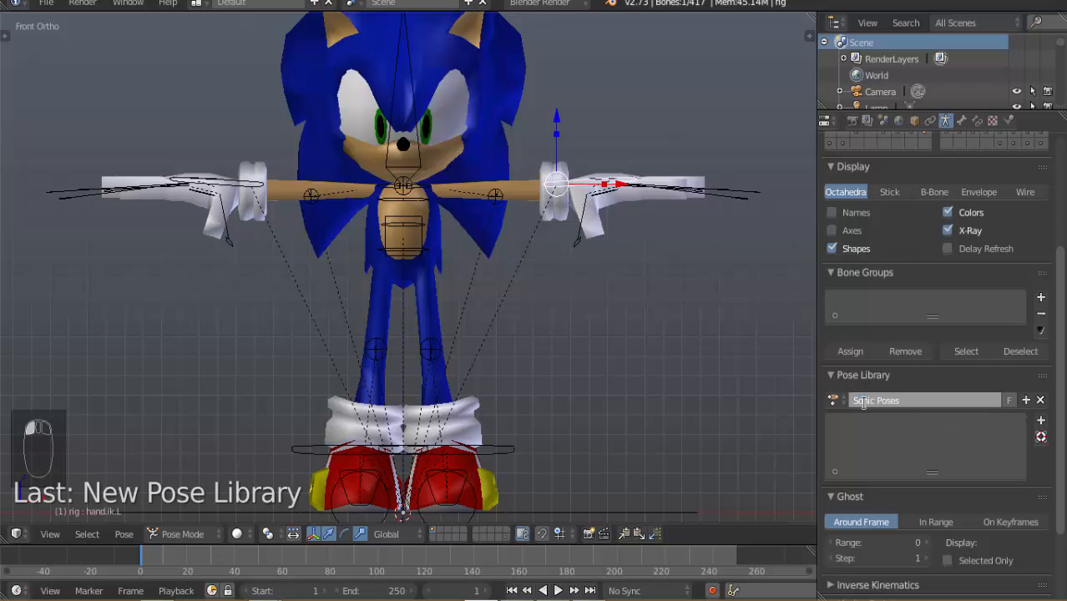
pyautogui.write('o')
pyautogui.press('Return')
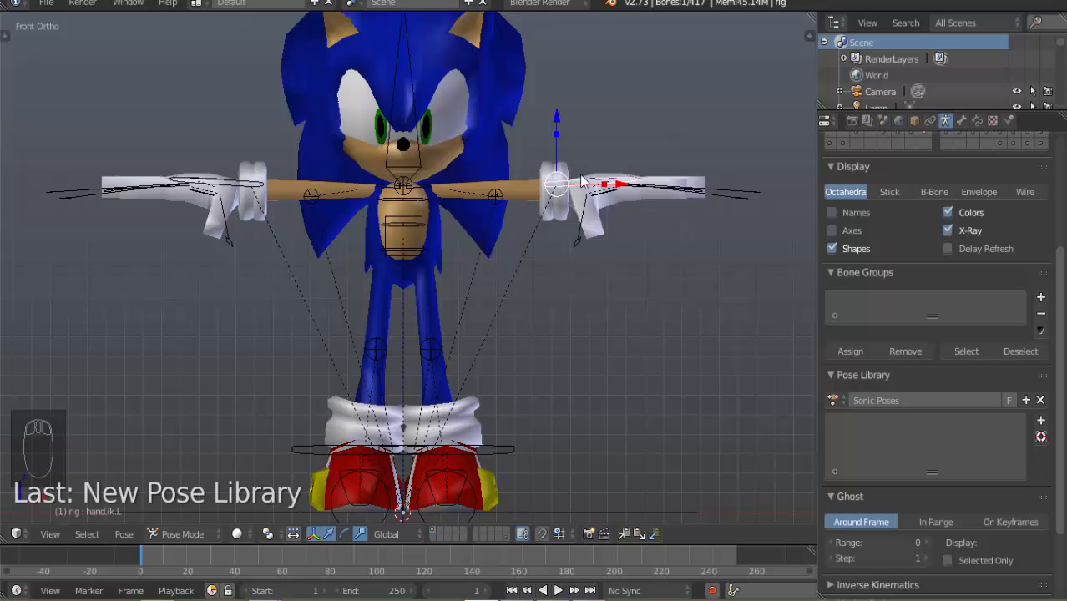
# Rotate the left hand IK control so the hand points down and move it beside the body.
pyautogui.press('r')
pyautogui.click(612, 303)
pyautogui.press('g')
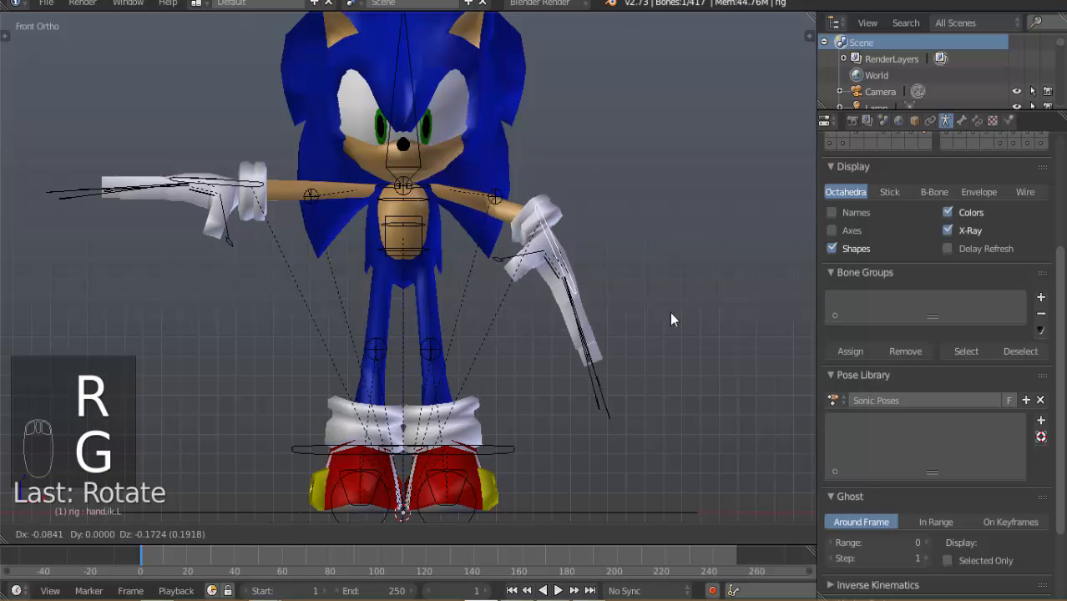
pyautogui.click(557, 355)
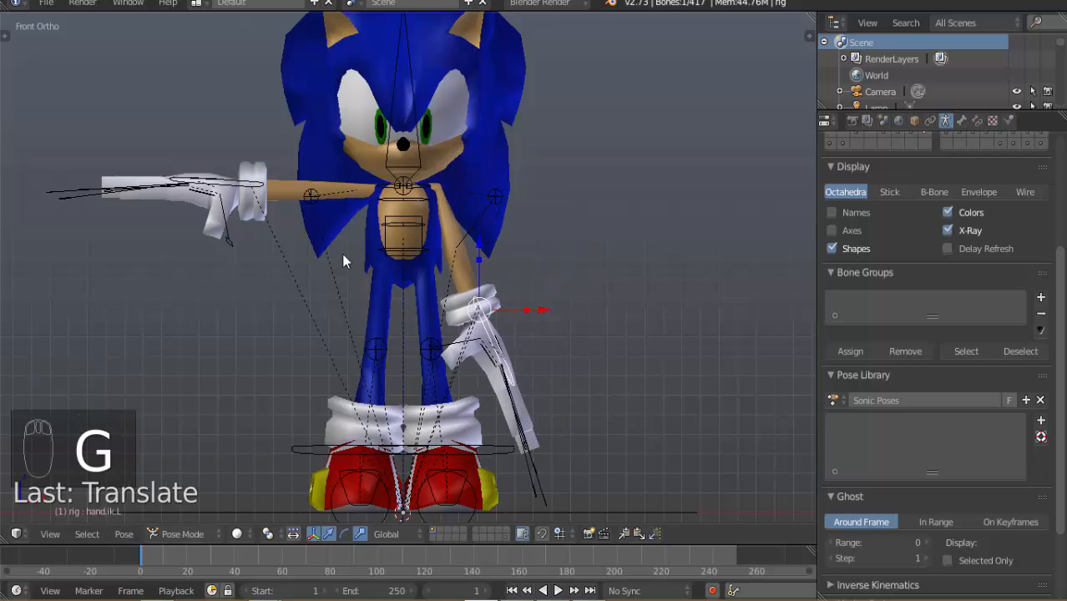
# Rotate the right hand IK control downward, move it beside the body and adjust its angle to match the left hand.
pyautogui.rightClick(261, 214)
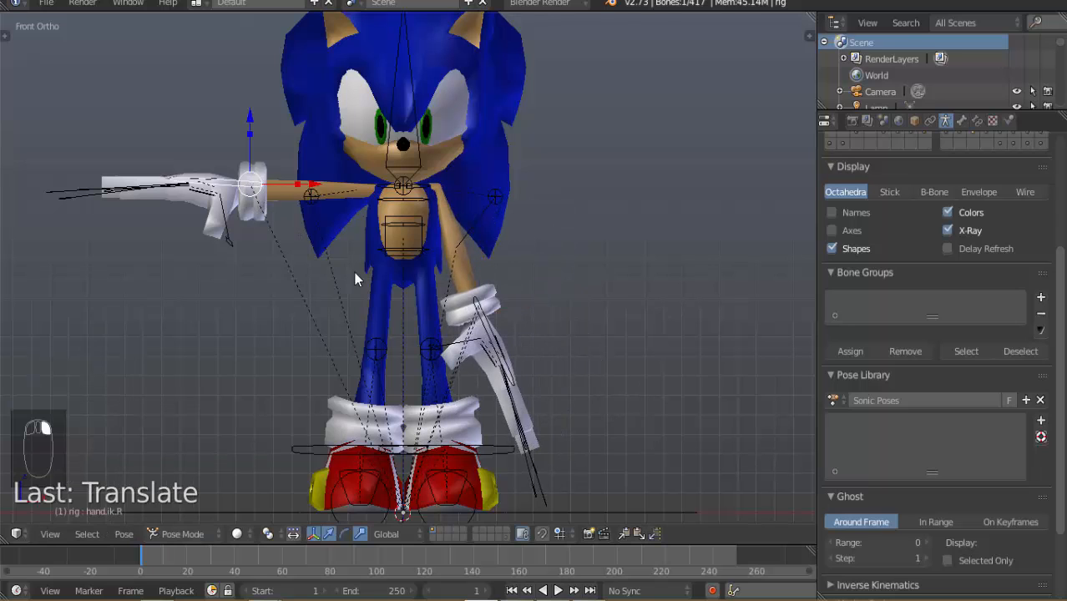
pyautogui.press('r')
pyautogui.click(423, 153)
pyautogui.press('g')
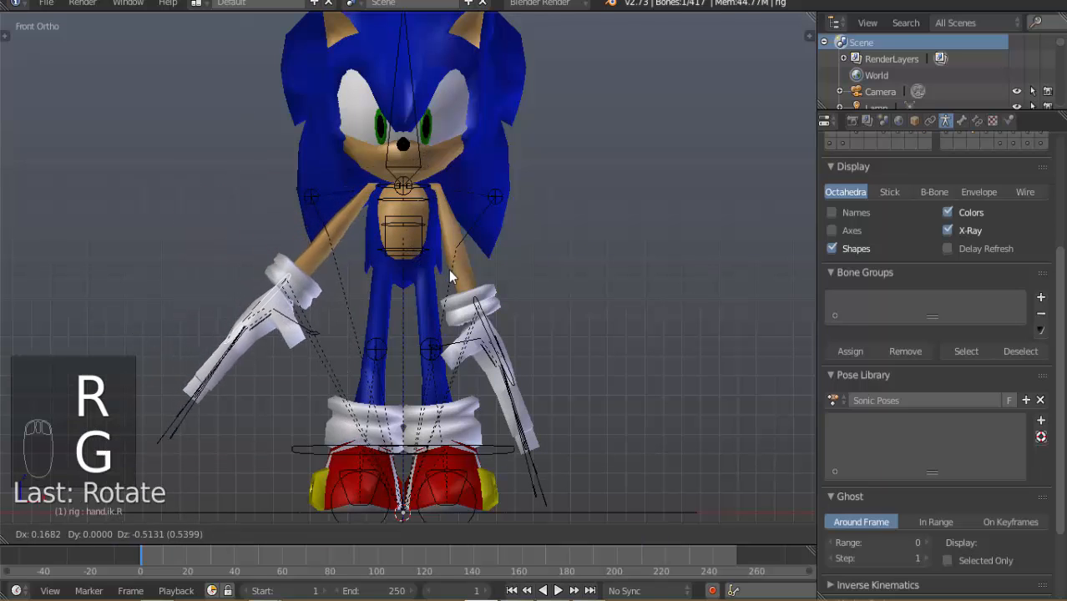
pyautogui.click(485, 292)
pyautogui.press('r')
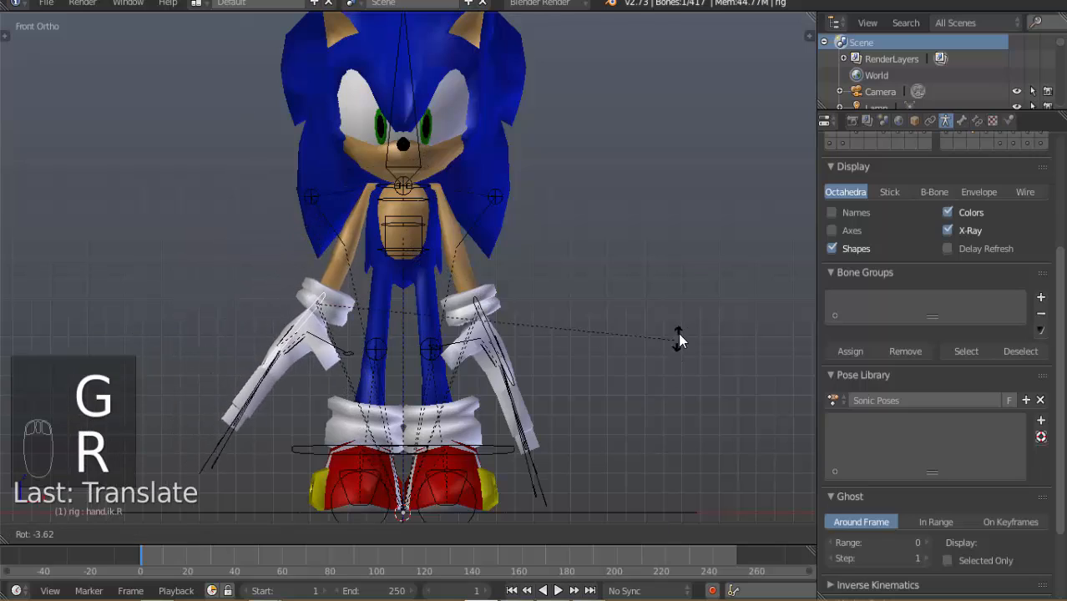
pyautogui.click(640, 195)
# Scale down the left hand's ring and middle finger controls to curl those fingers slightly.
pyautogui.moveTo(572, 302); pyautogui.dragTo(534, 234, button='middle')
pyautogui.press('KP_1')
pyautogui.scroll(2, 541, 382)
pyautogui.rightClick(586, 430)
pyautogui.press('s')
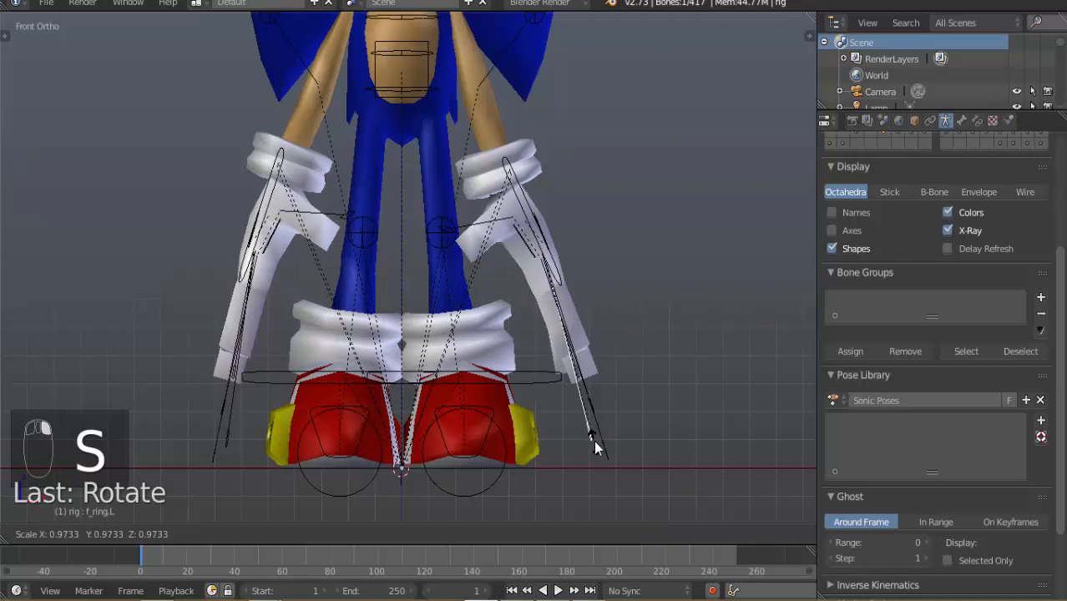
pyautogui.click(598, 460)
pyautogui.rightClick(605, 458)
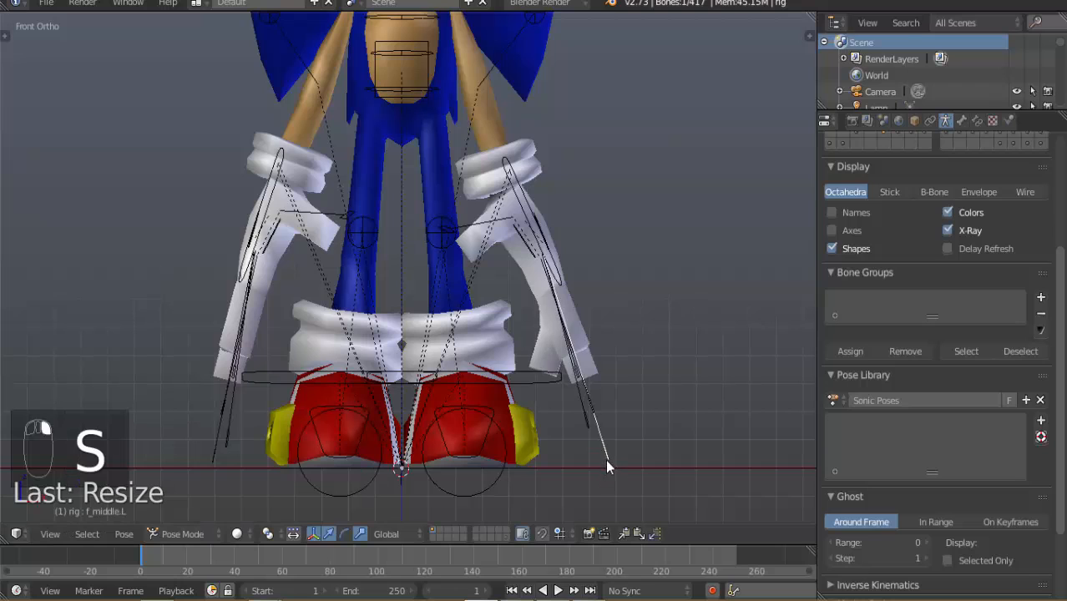
pyautogui.press('s')
pyautogui.click(587, 454)
# Scale down the left hand's pinky and index finger controls to curl them like the other fingers.
pyautogui.moveTo(588, 462); pyautogui.dragTo(595, 392, button='middle')
pyautogui.rightClick(595, 379)
pyautogui.press('s')
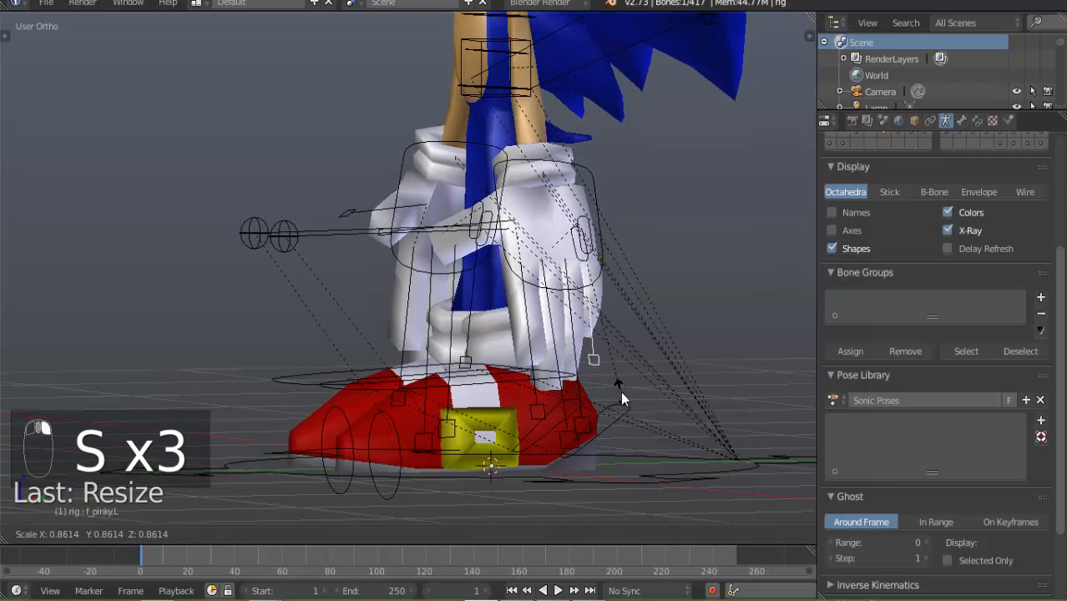
pyautogui.click(620, 384)
pyautogui.rightClick(541, 417)
pyautogui.press('s')
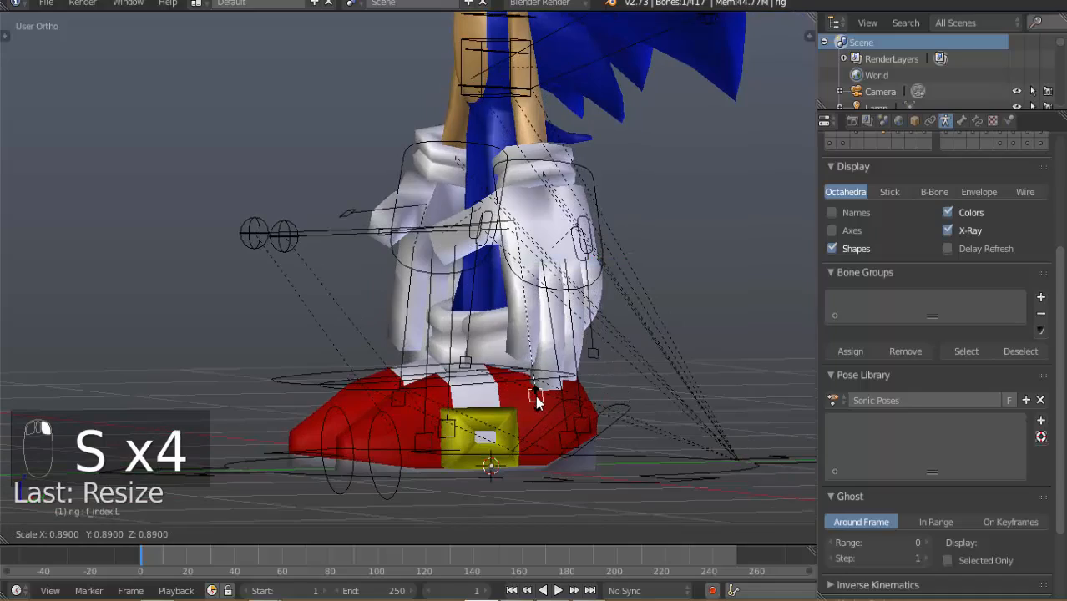
pyautogui.click(531, 385)
pyautogui.moveTo(530, 385); pyautogui.dragTo(639, 376, button='middle')
pyautogui.press('KP_1')
pyautogui.press('s')
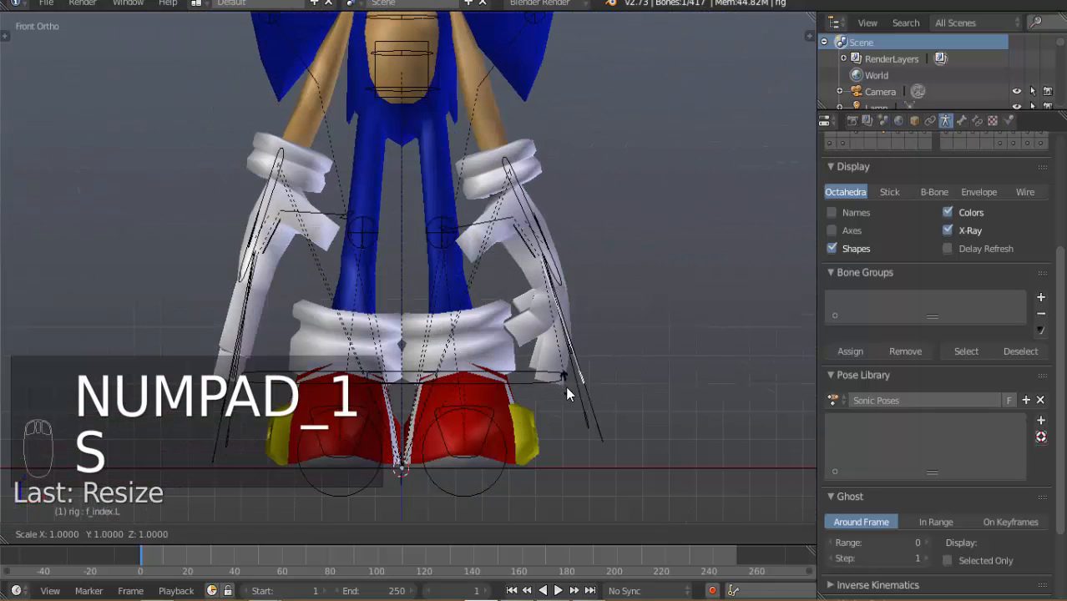
pyautogui.click(571, 398)
# Scale down the left thumb control to bend the thumb and trackball-rotate it in toward the palm.
pyautogui.moveTo(558, 358); pyautogui.dragTo(389, 248, button='middle')
pyautogui.rightClick(389, 249)
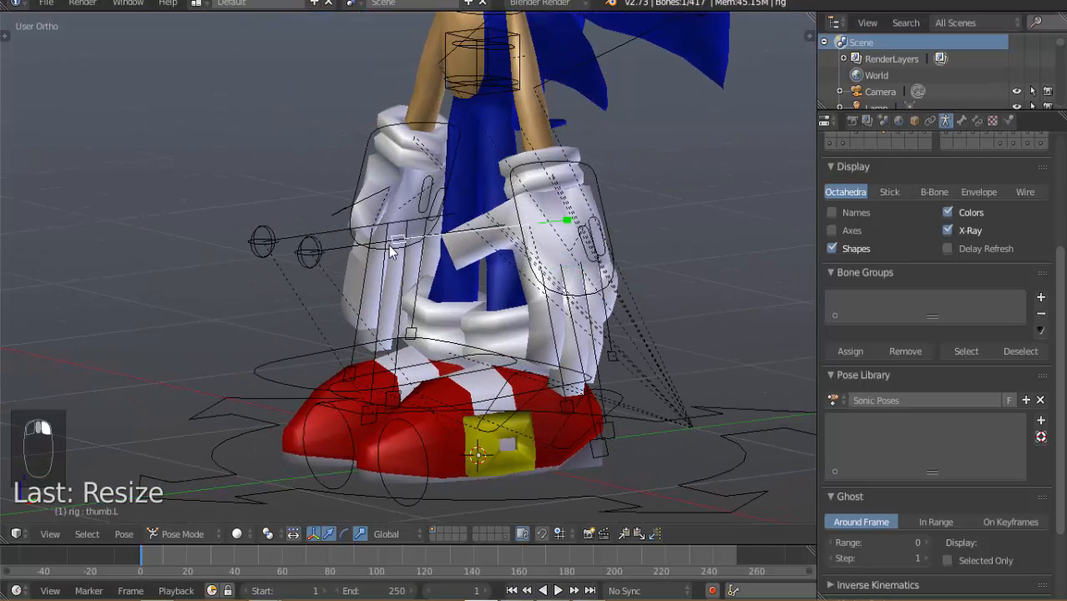
pyautogui.press('s')
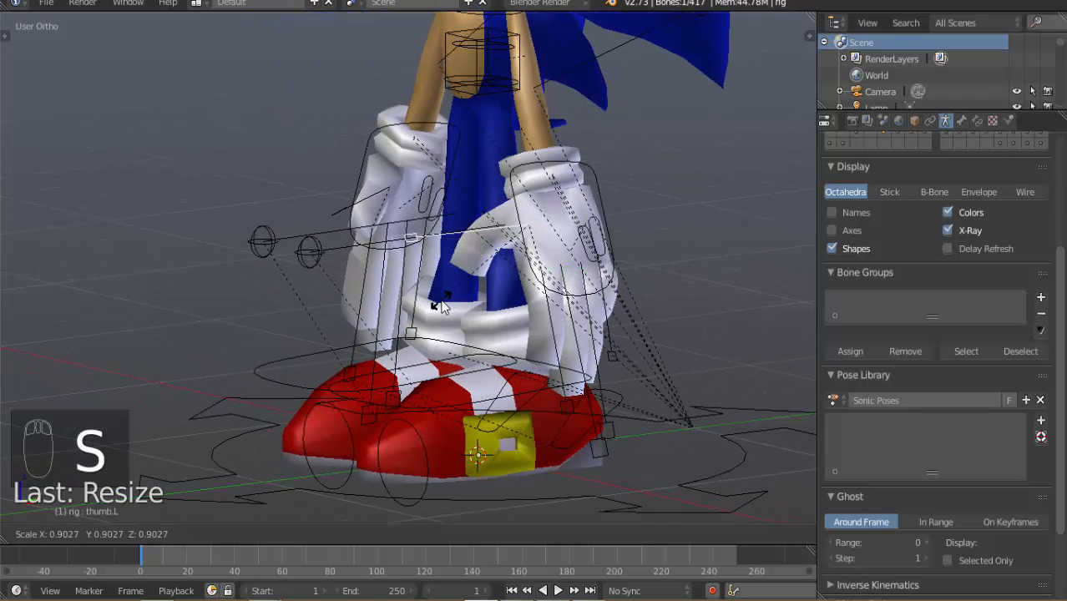
pyautogui.click(442, 307)
pyautogui.press('KP_1')
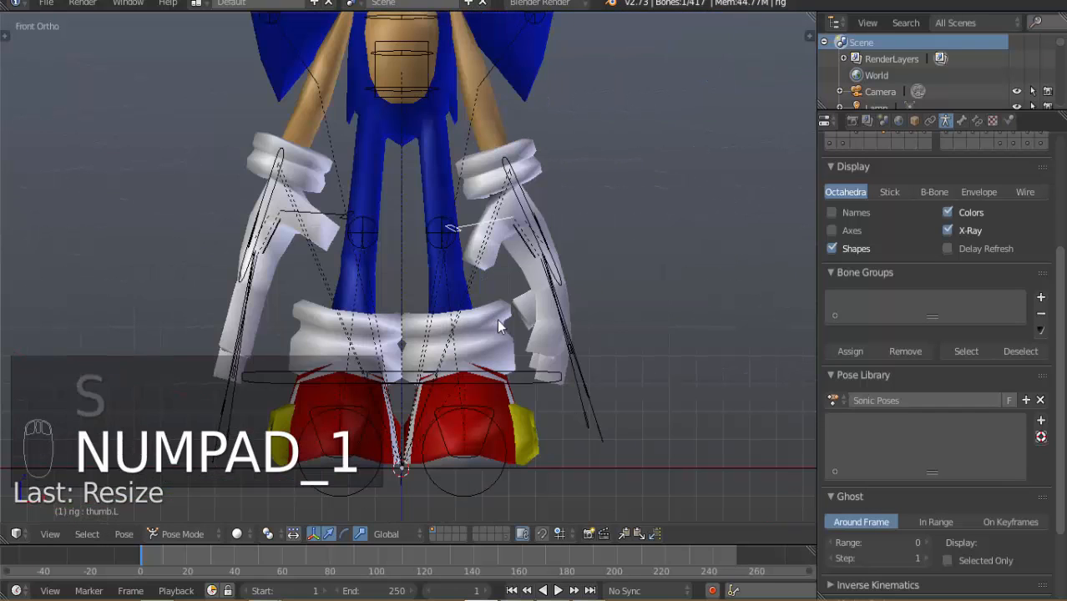
pyautogui.press('r')
pyautogui.press('r')
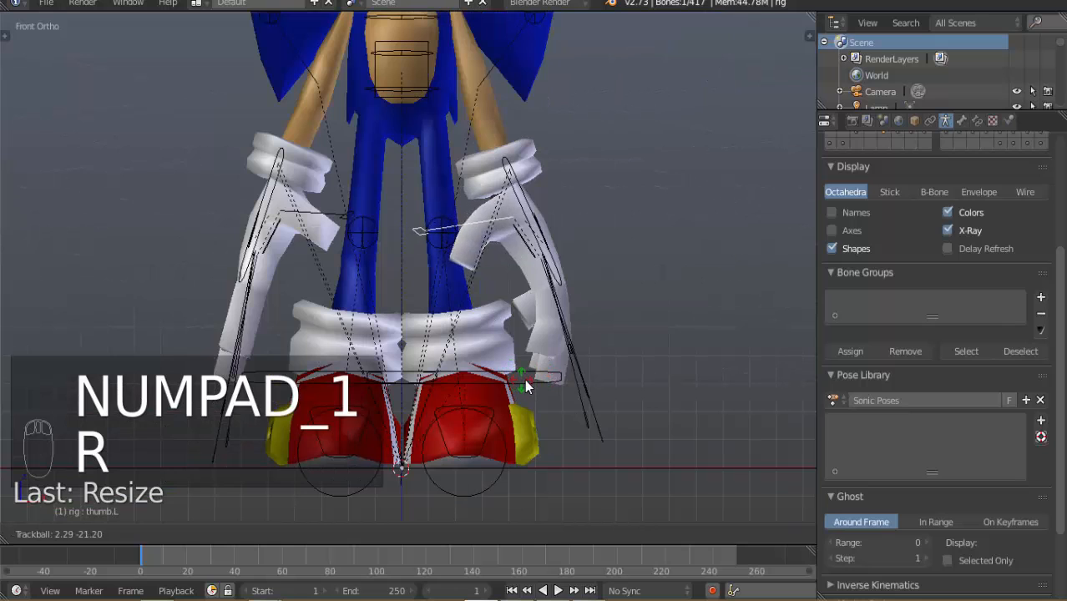
pyautogui.click(563, 388)
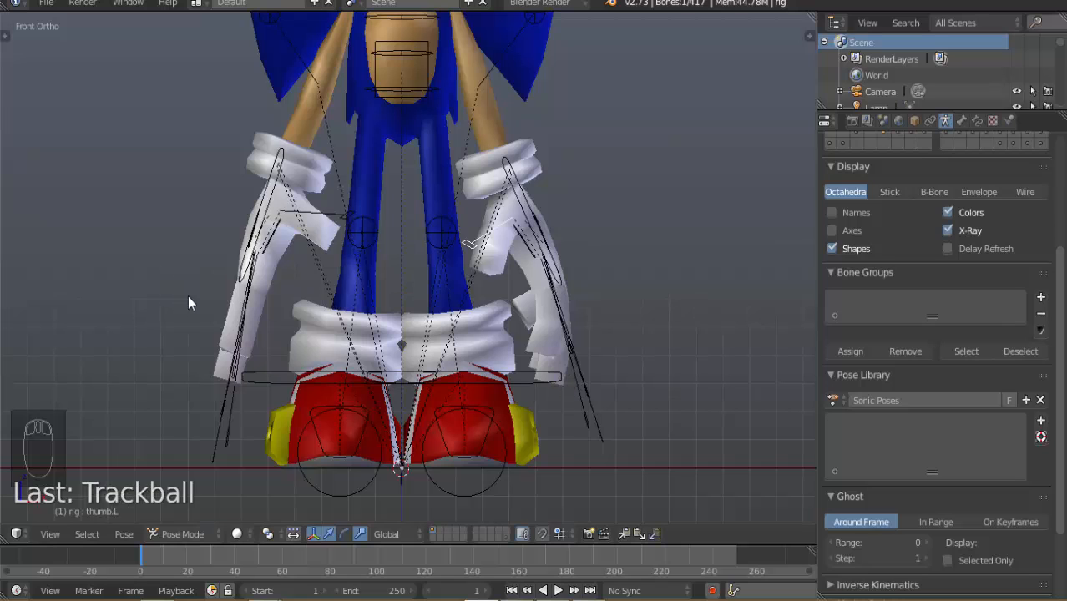
# Copy the pose of the left hand's finger and thumb controls and paste it mirrored onto the right hand's fingers.
pyautogui.press('b')
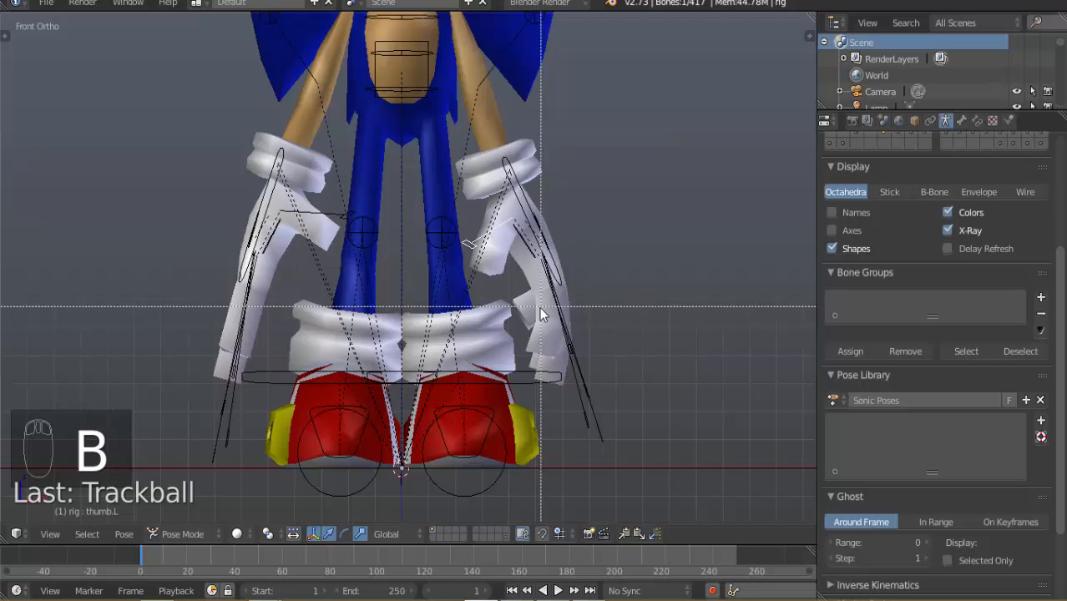
pyautogui.moveTo(547, 297); pyautogui.dragTo(614, 344)
pyautogui.moveTo(657, 327); pyautogui.dragTo(509, 403, button='middle')
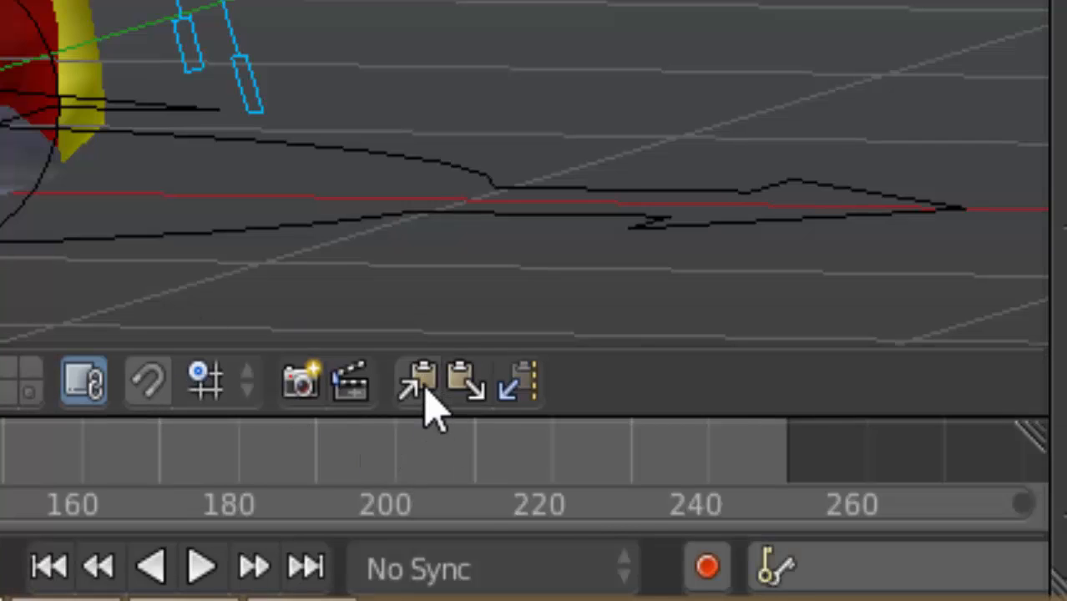
pyautogui.click(431, 380)
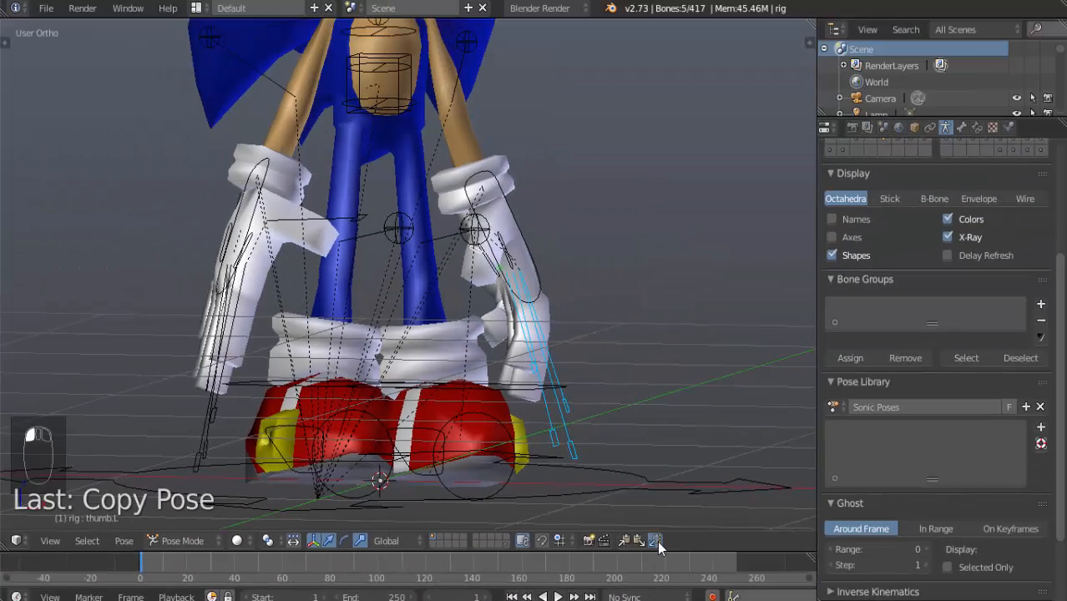
pyautogui.click(531, 394)
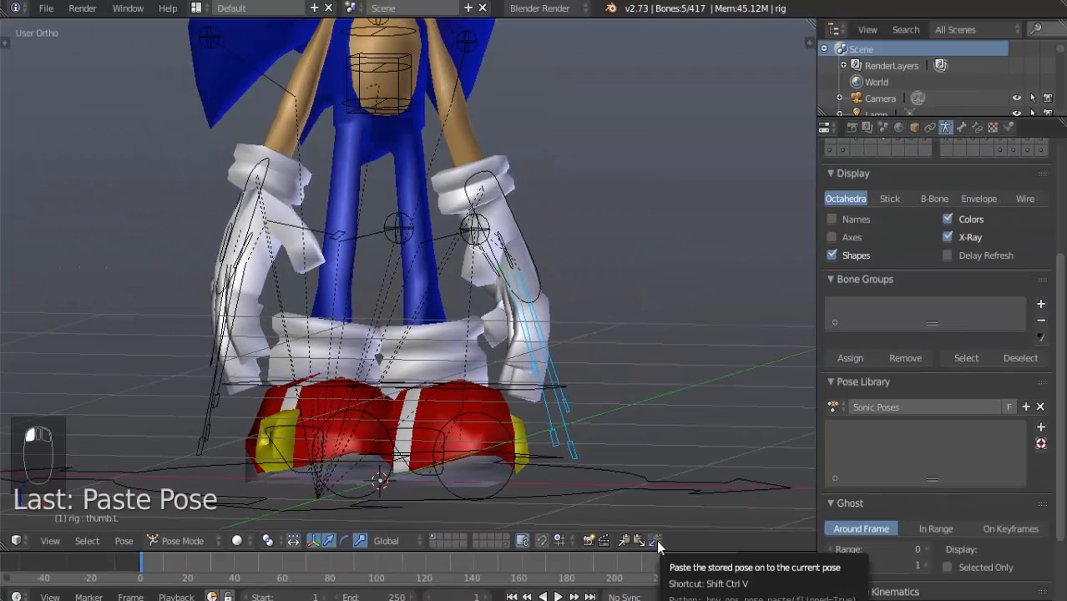
pyautogui.press('KP_1')
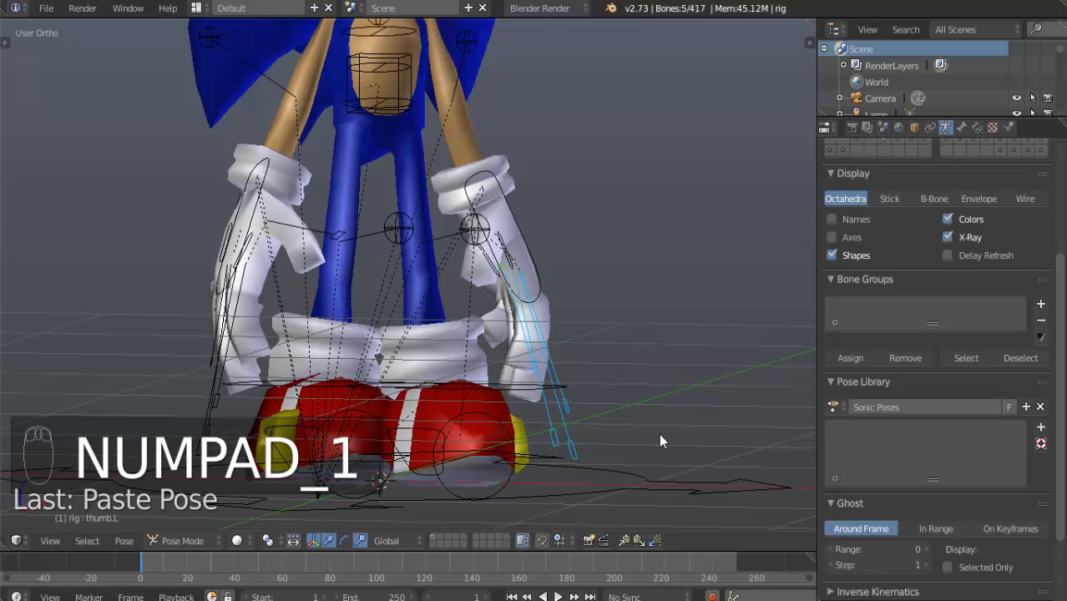
pyautogui.press('KP_1')
pyautogui.scroll(3, 473, 318)
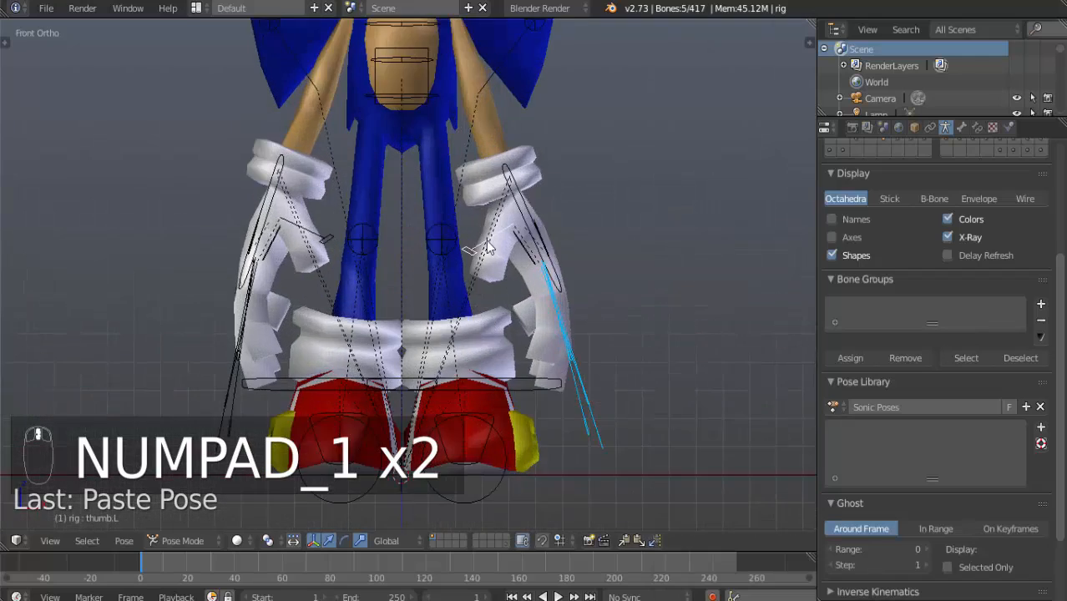
pyautogui.scroll(-3, 537, 244)
# Move the left hand IK control backward and slightly up in side view so the left arm swings behind the body.
pyautogui.moveTo(537, 244); pyautogui.dragTo(338, 252, button='middle')
pyautogui.rightClick(448, 227)
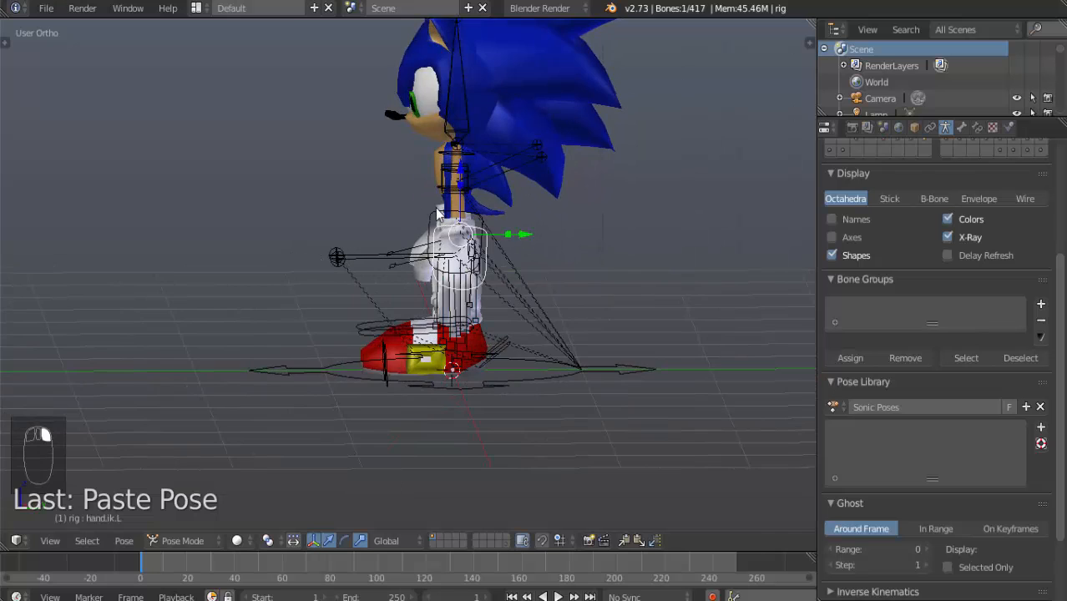
pyautogui.press('KP_3')
pyautogui.scroll(3, 493, 264)
pyautogui.press('g')
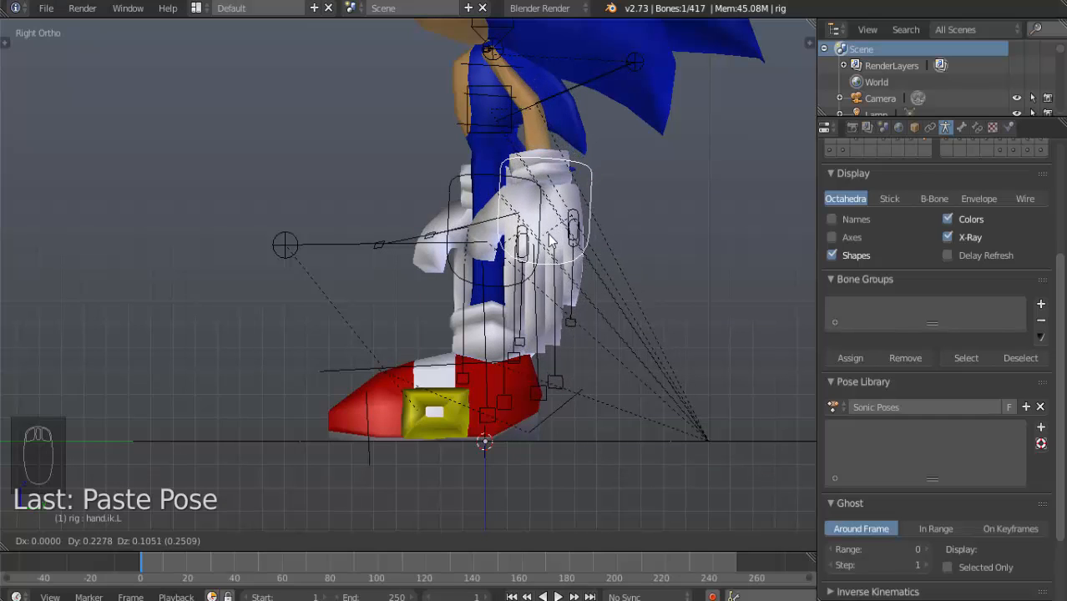
pyautogui.click(525, 249)
pyautogui.moveTo(508, 259); pyautogui.dragTo(482, 242, button='middle')
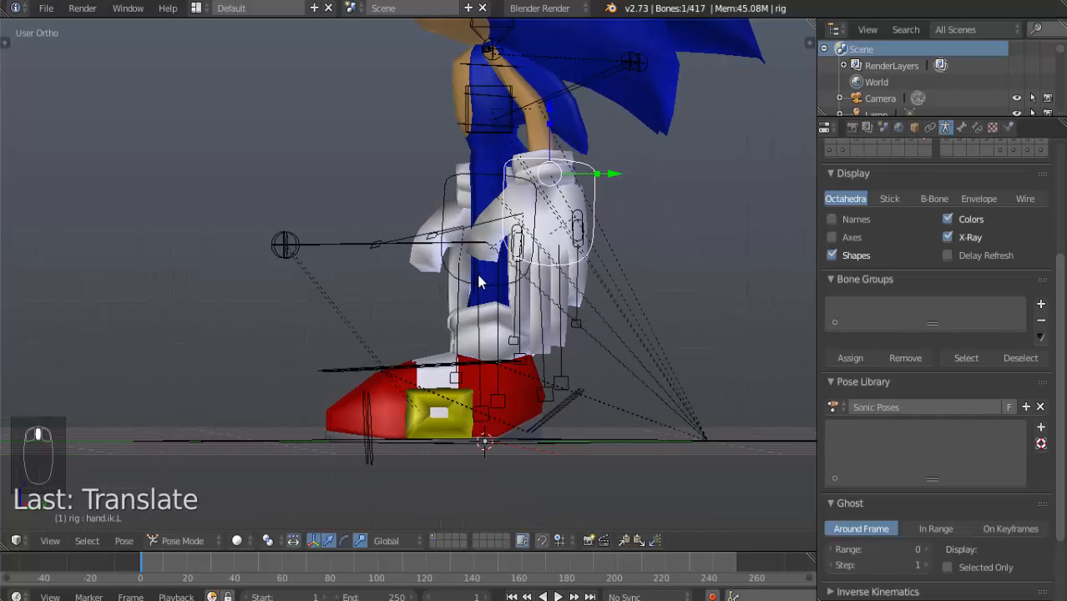
# Move the right hand IK control forward in side view, tilt it so the fingers angle forward, and fine-tune its position.
pyautogui.rightClick(477, 185)
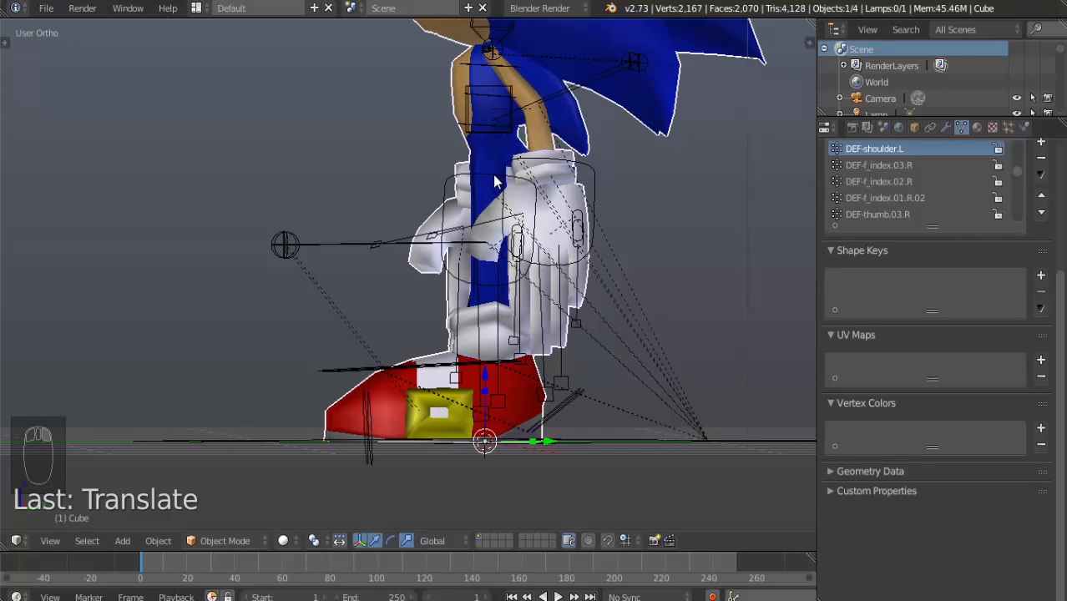
pyautogui.rightClick(492, 184)
pyautogui.press('KP_3')
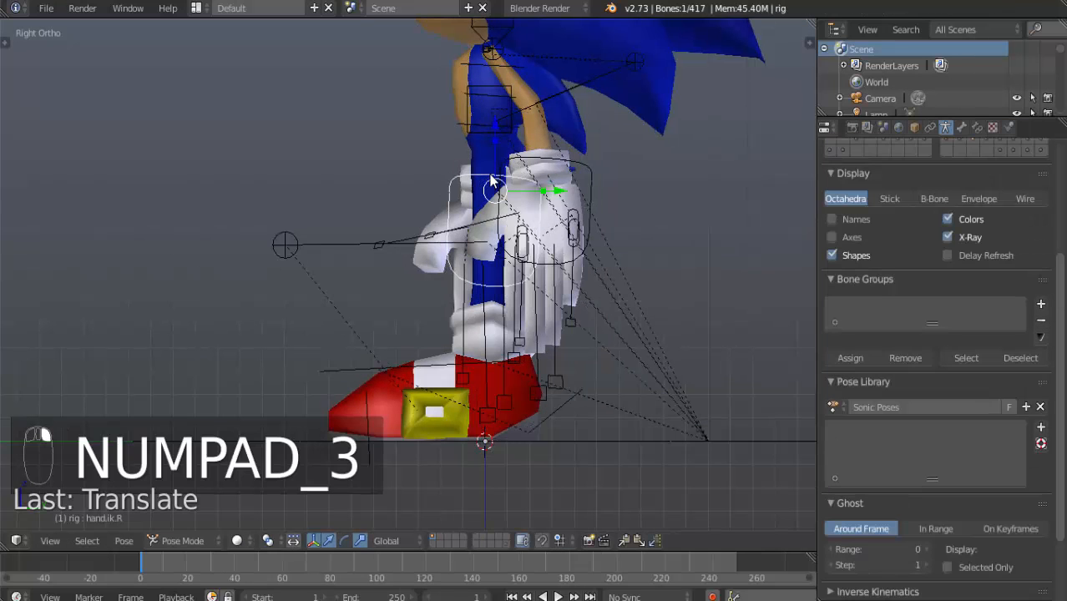
pyautogui.press('g')
pyautogui.click(449, 225)
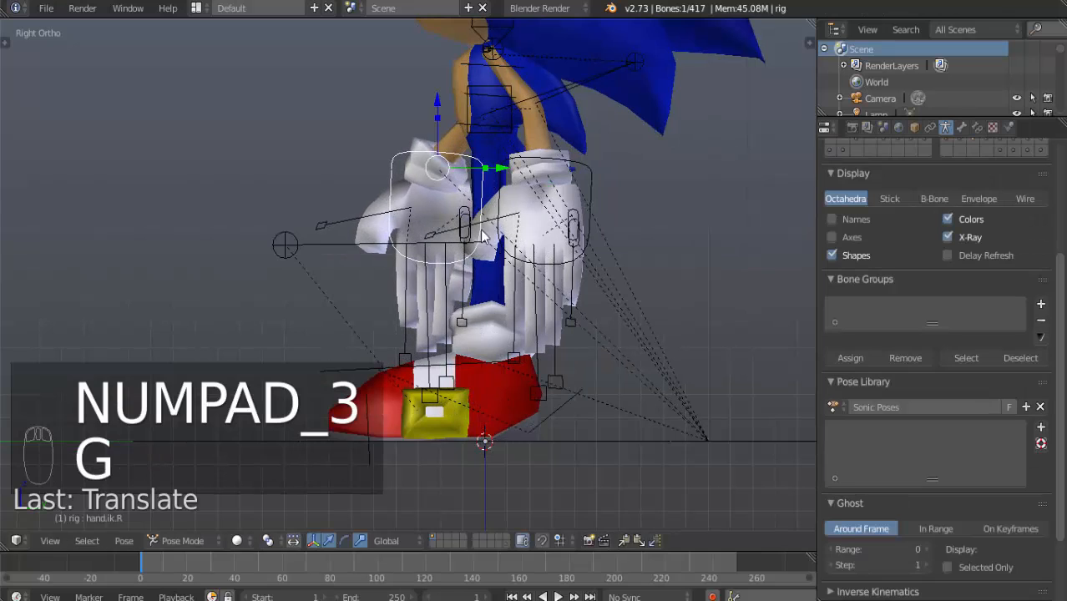
pyautogui.press('r')
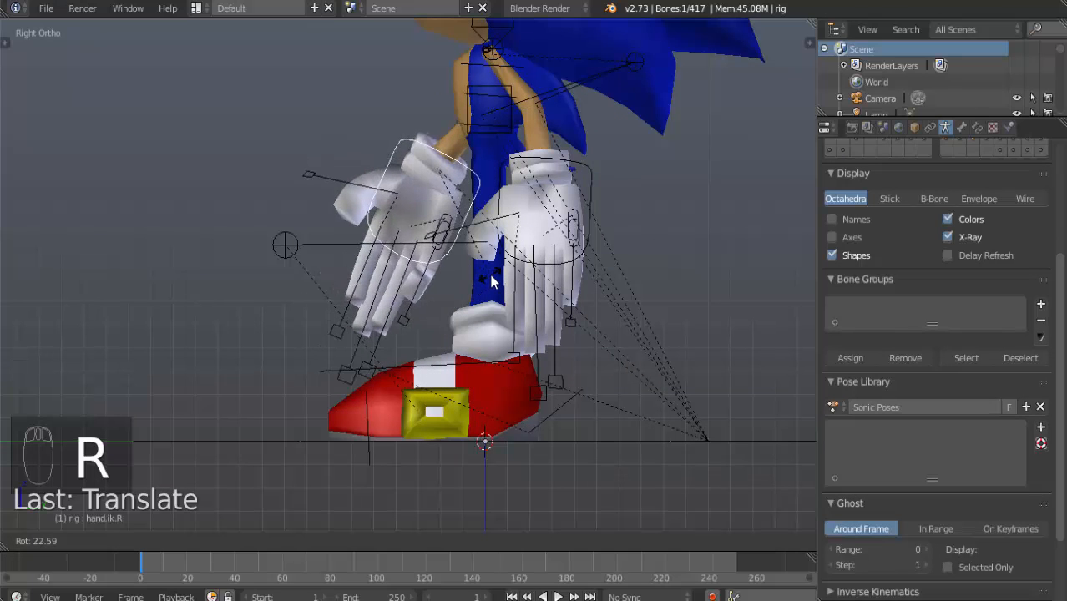
pyautogui.click(489, 282)
pyautogui.press('g')
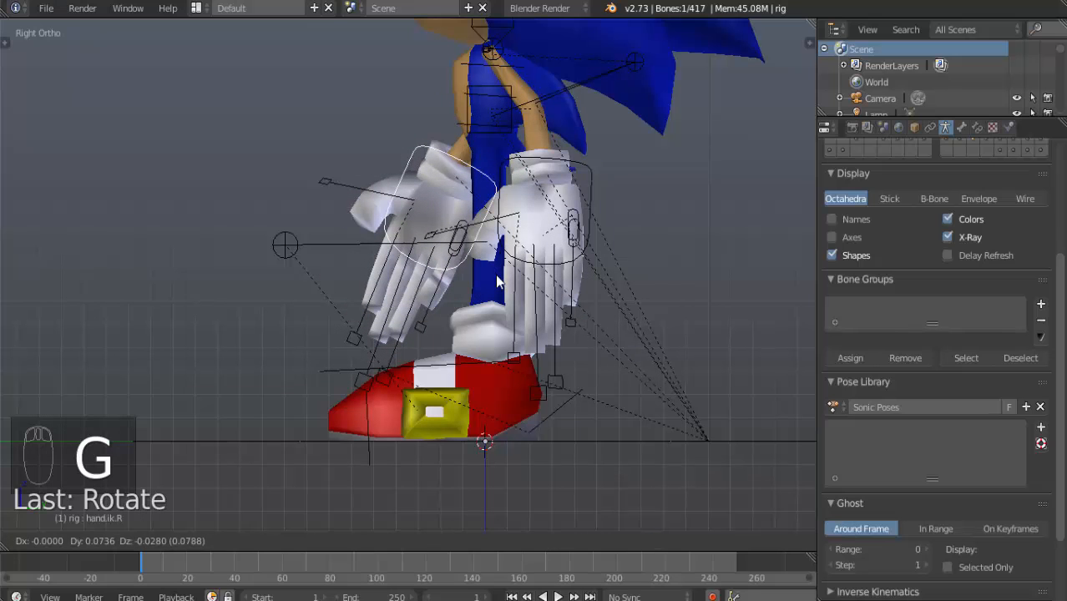
pyautogui.click(494, 277)
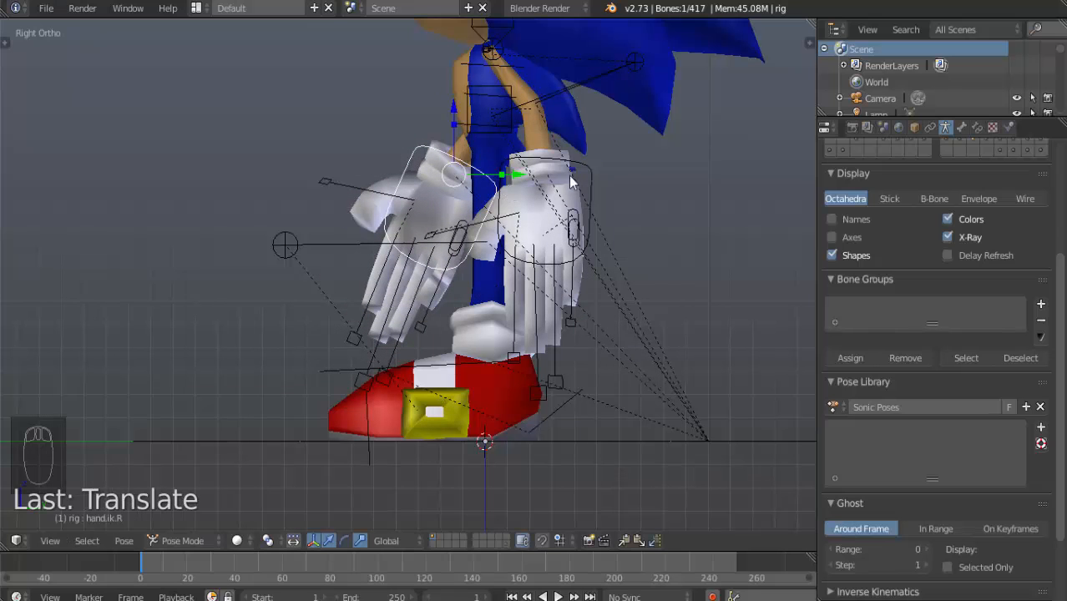
# Move the right foot IK control backward and rotate its foot roll control to lift the heel.
pyautogui.moveTo(413, 371); pyautogui.dragTo(519, 369, button='middle')
pyautogui.rightClick(464, 372)
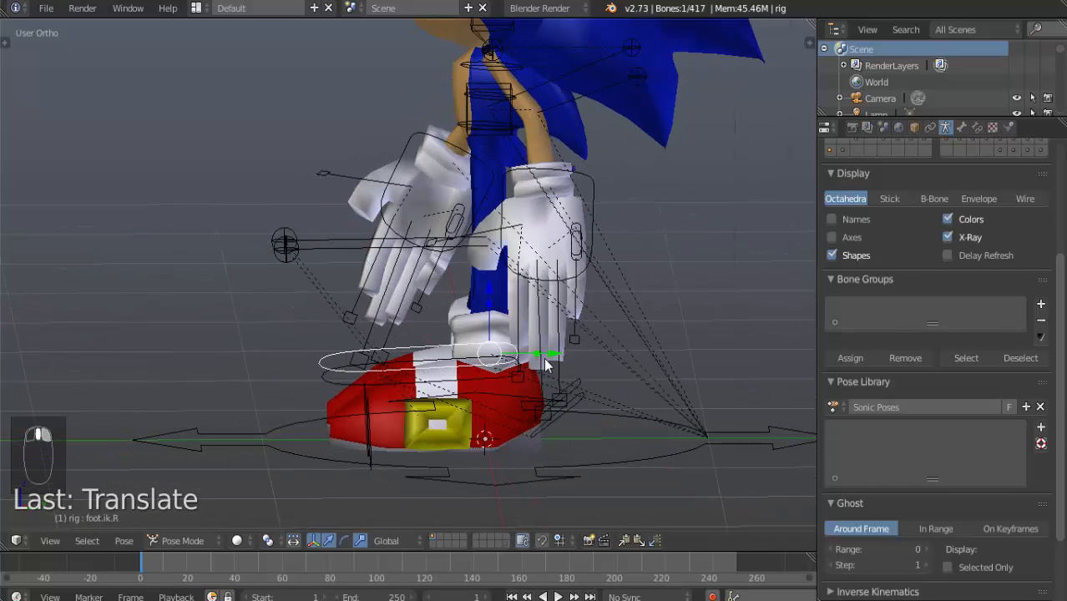
pyautogui.moveTo(552, 354); pyautogui.dragTo(606, 361)
pyautogui.press('KP_3')
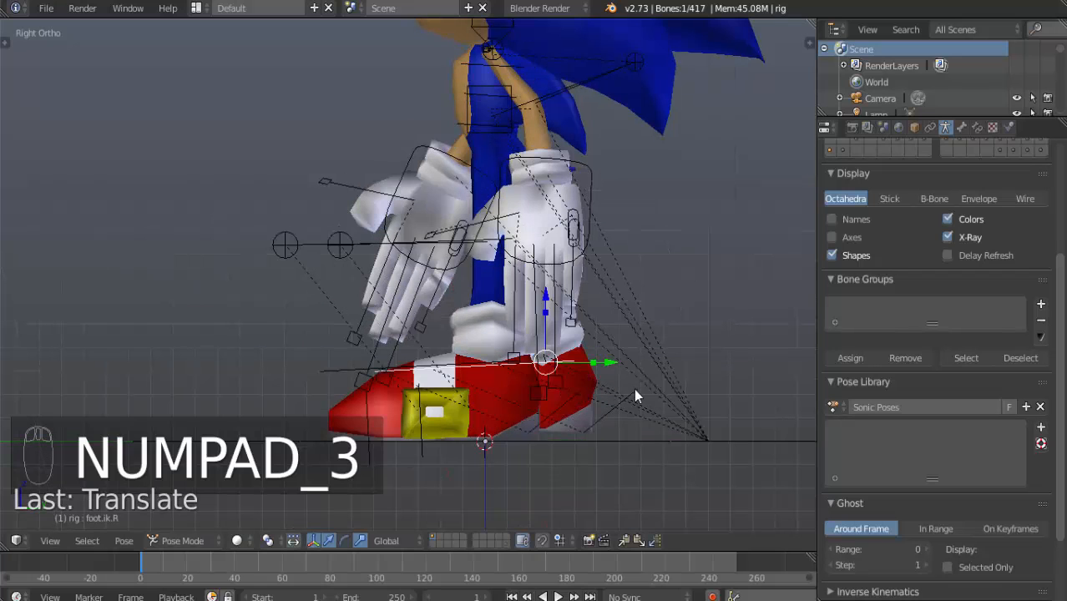
pyautogui.rightClick(634, 389)
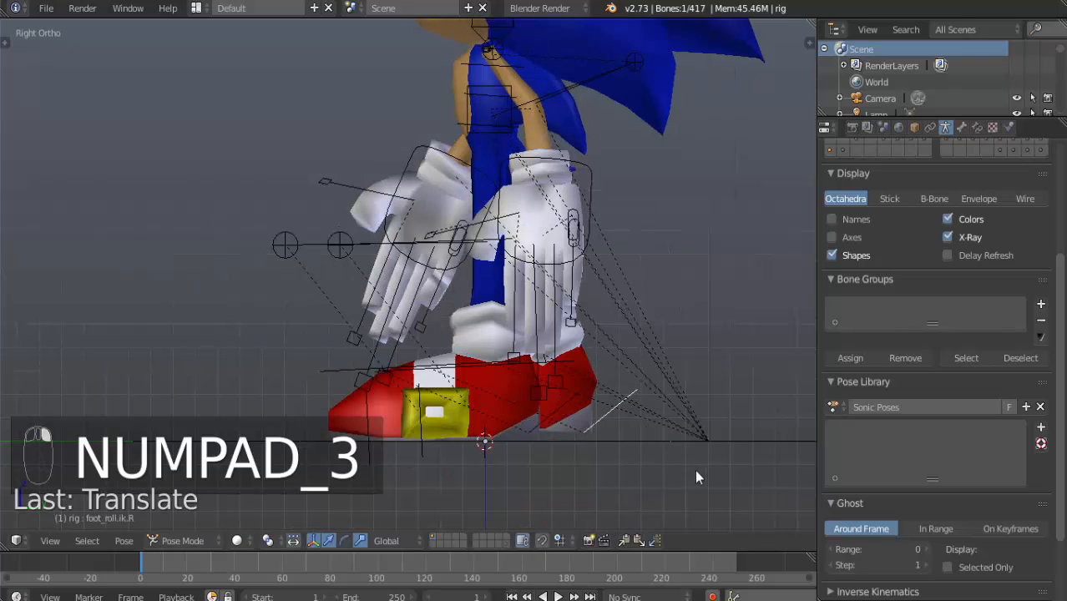
pyautogui.press('r')
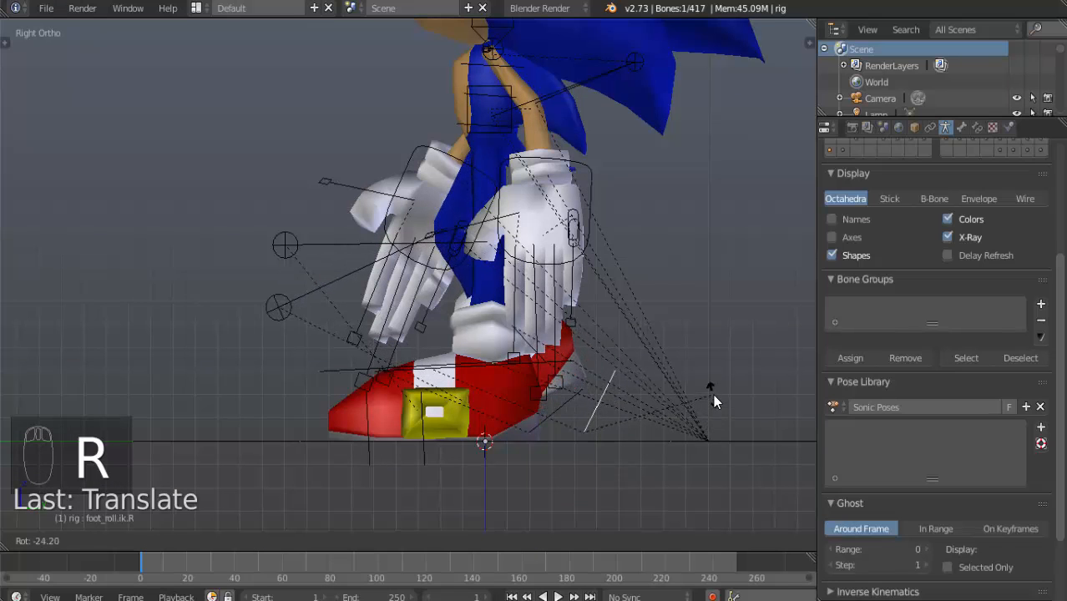
pyautogui.click(713, 393)
# Move the right foot IK control farther back and adjust the left foot IK control's position for a staggered stance.
pyautogui.moveTo(567, 396); pyautogui.dragTo(576, 376, button='middle')
pyautogui.rightClick(574, 378)
pyautogui.press('KP_3')
pyautogui.moveTo(572, 370); pyautogui.dragTo(656, 352, button='right')
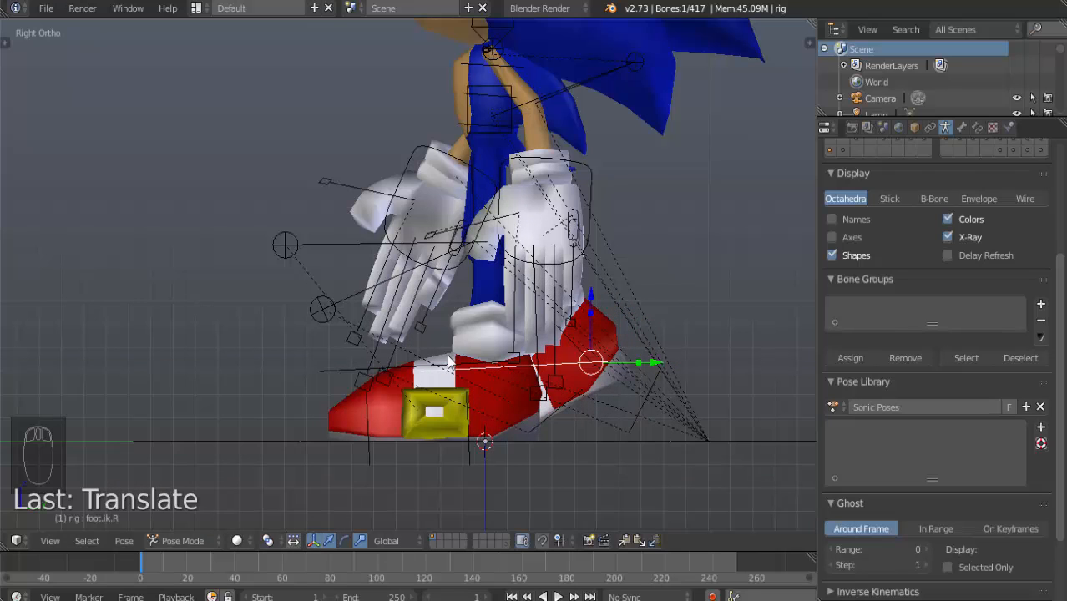
pyautogui.scroll(1, 456, 368)
pyautogui.moveTo(580, 384)
pyautogui.mouseDown()
pyautogui.moveTo(554, 381)
pyautogui.moveTo(570, 373)
pyautogui.mouseUp()
pyautogui.moveTo(570, 373); pyautogui.dragTo(576, 414, button='middle')
pyautogui.scroll(-4, 576, 414)
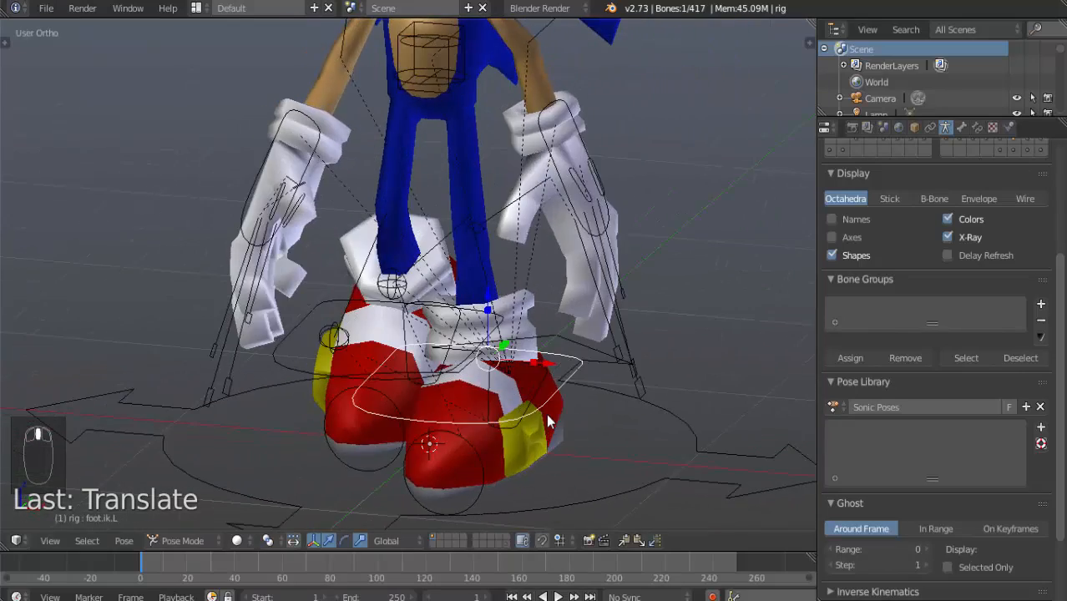
# Trackball-rotate the right hand IK control in front view to turn the hand, and move it inward toward the leg.
pyautogui.press('KP_1')
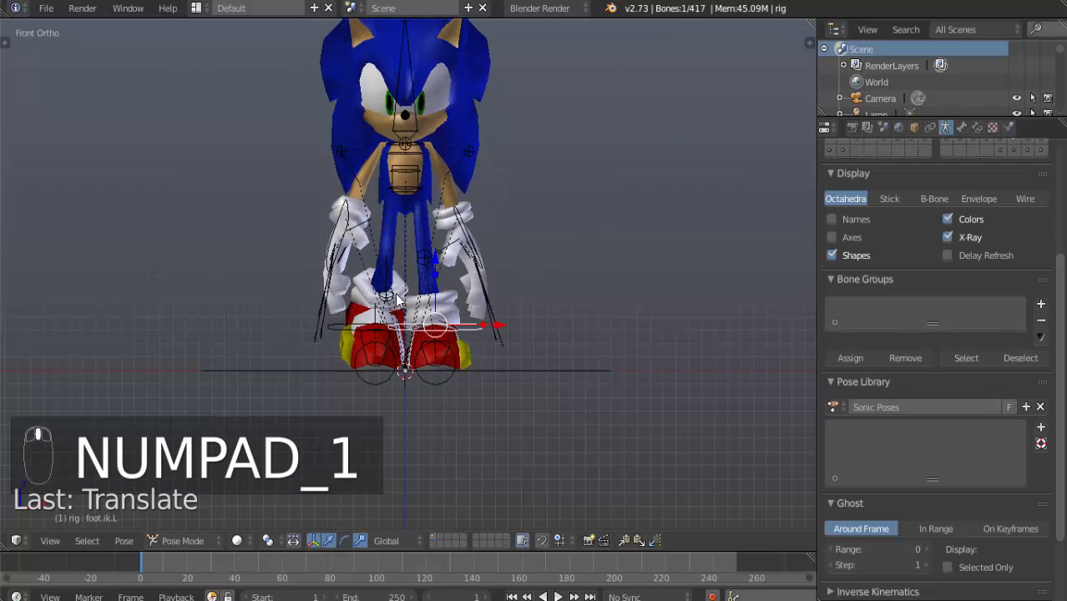
pyautogui.scroll(4, 393, 296)
pyautogui.rightClick(256, 191)
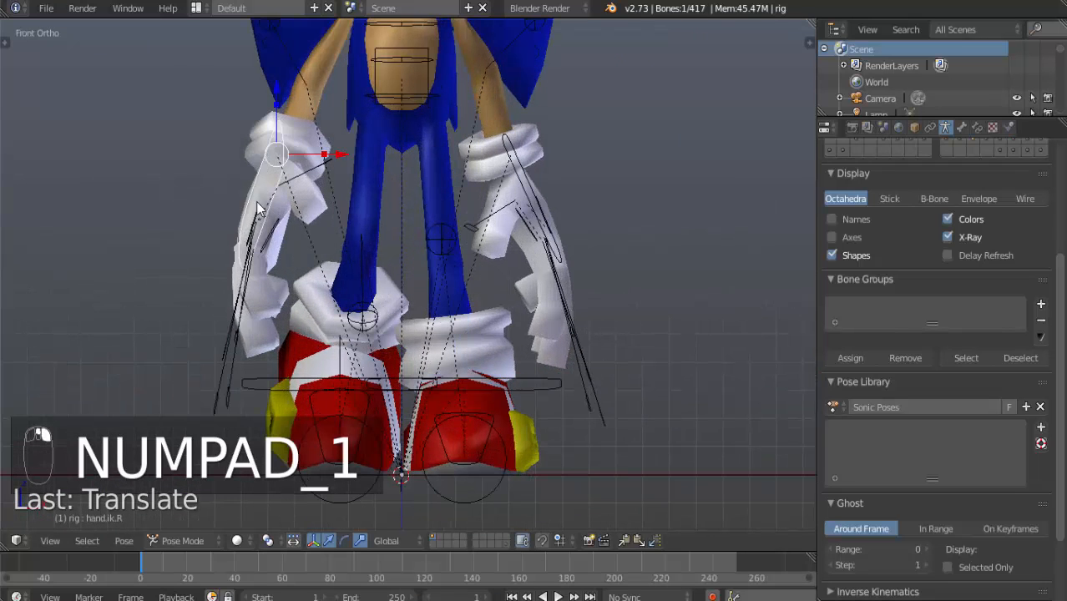
pyautogui.press('r')
pyautogui.press('r')
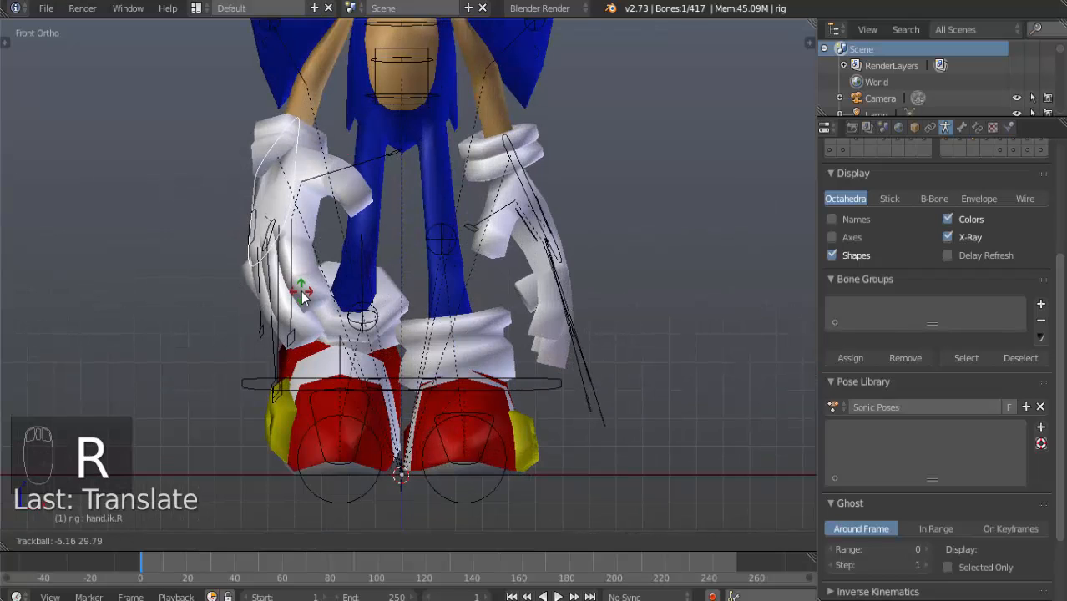
pyautogui.click(300, 299)
pyautogui.press('g')
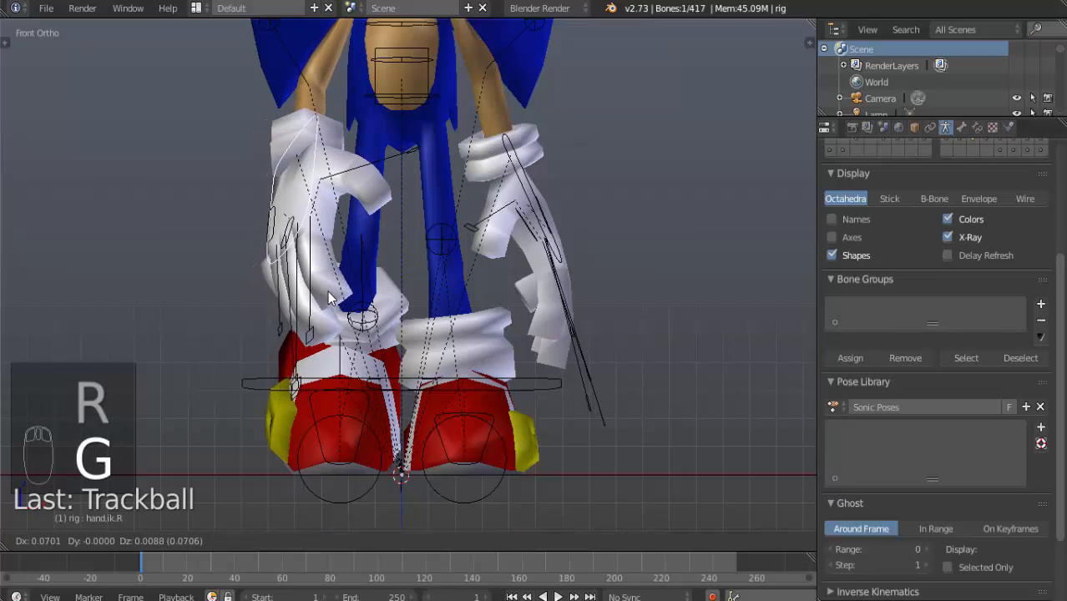
pyautogui.click(327, 298)
# Trackball-rotate the left hand IK control in front view and move it inward toward the left leg.
pyautogui.scroll(-3, 327, 299)
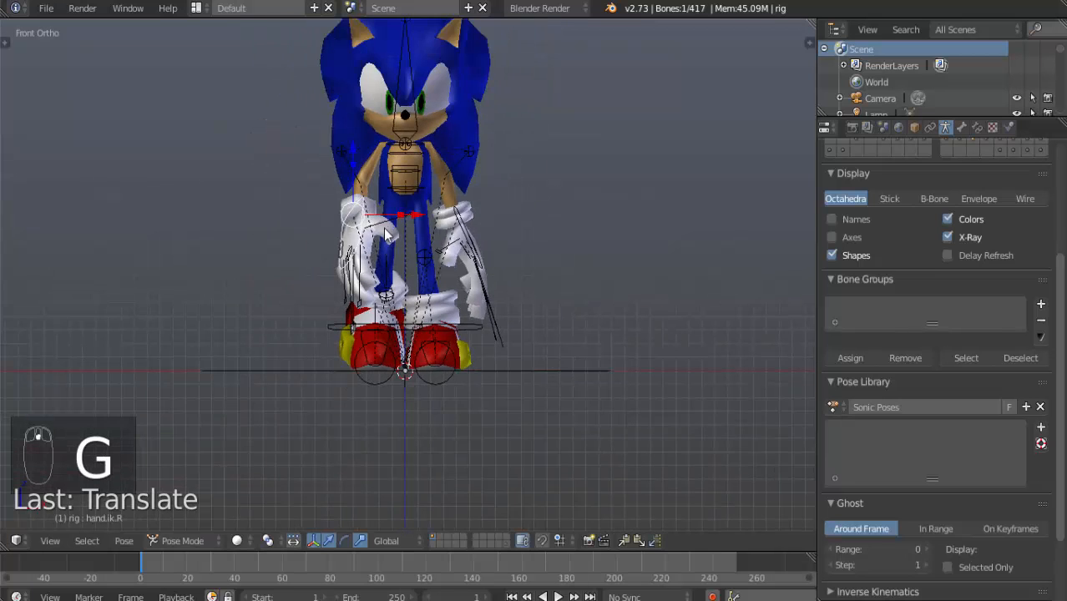
pyautogui.scroll(2, 400, 250)
pyautogui.moveTo(440, 274); pyautogui.dragTo(435, 309, button='middle')
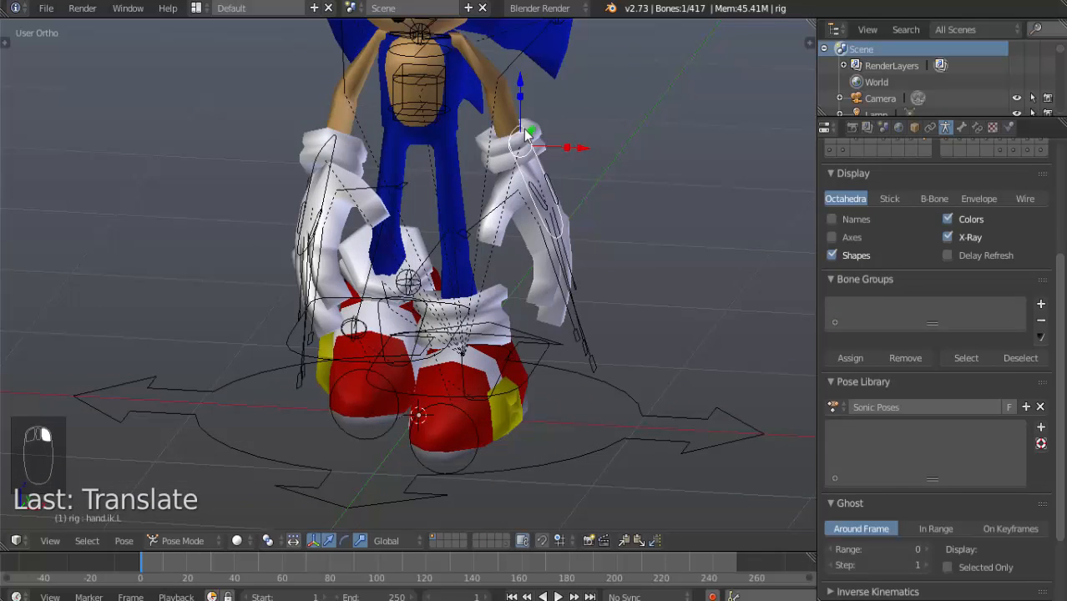
pyautogui.press('KP_1')
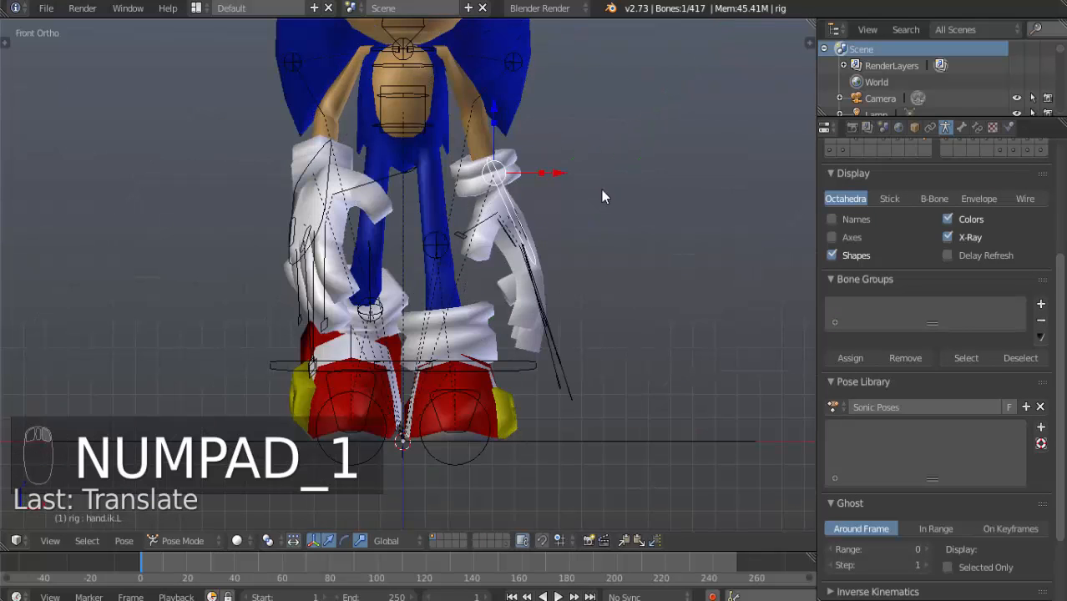
pyautogui.press('r')
pyautogui.press('r')
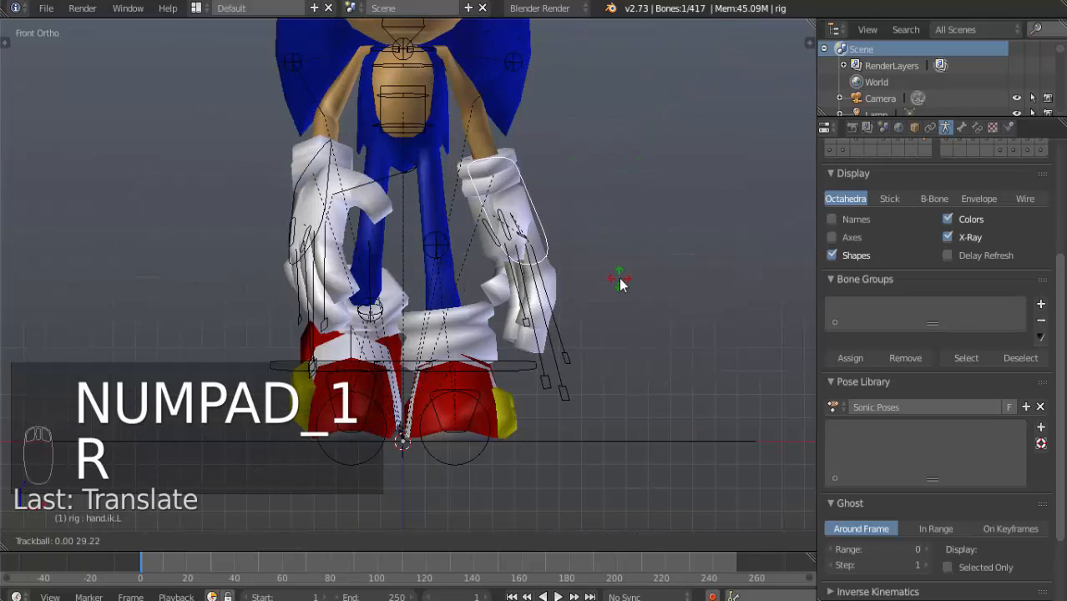
pyautogui.click(626, 327)
pyautogui.press('g')
pyautogui.click(606, 318)
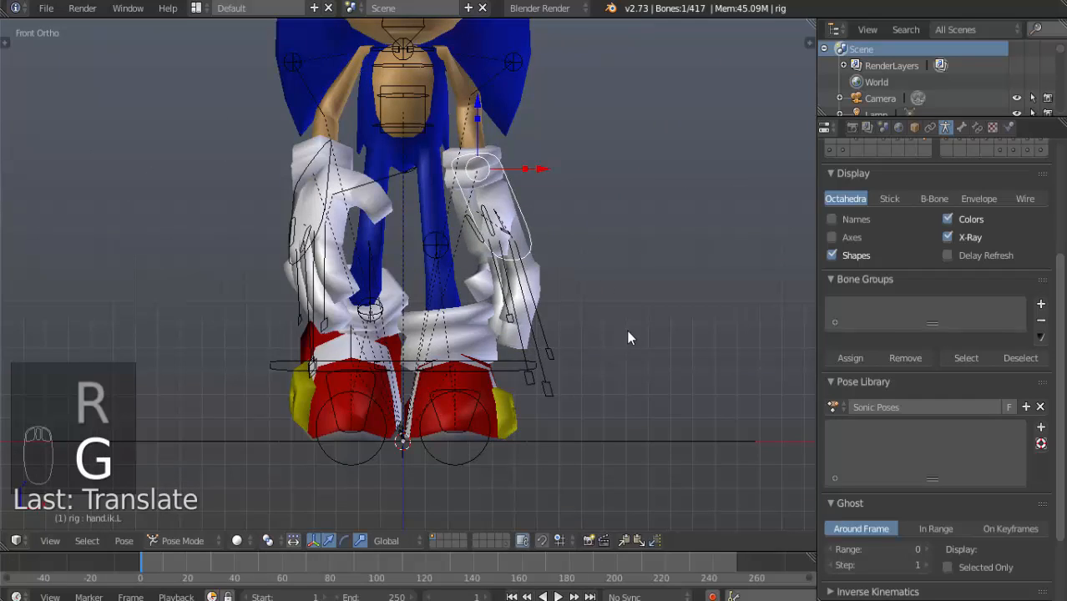
# Rotate the left hand IK control further so the hand hangs nearly straight down beside the leg.
pyautogui.press('r')
pyautogui.click(538, 379)
pyautogui.press('r')
pyautogui.press('r')
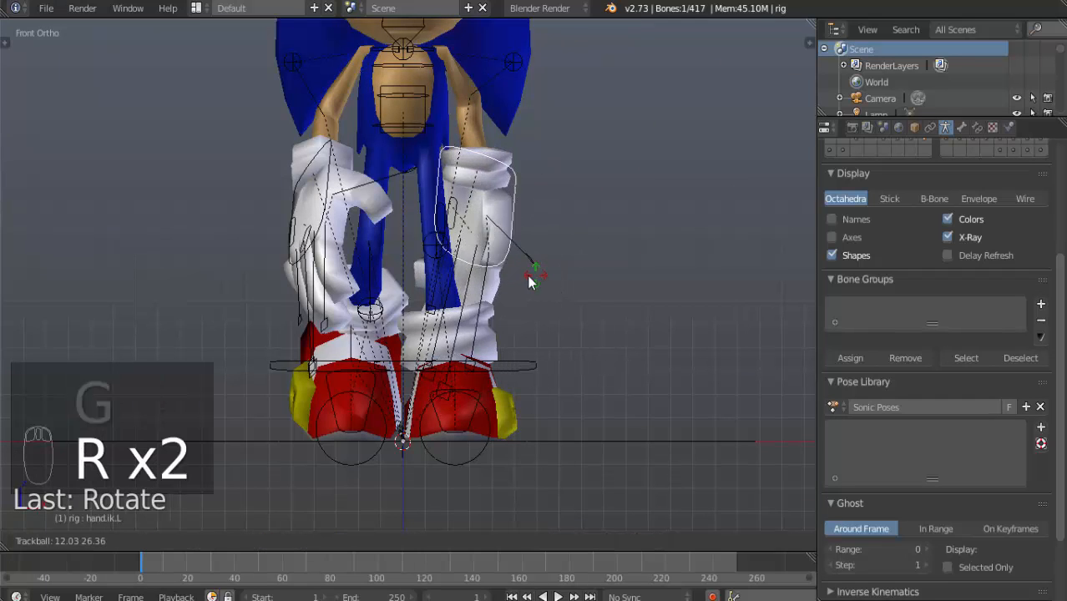
pyautogui.click(527, 149)
# Move the left elbow target control inward and slightly down, in line with the left upper arm.
pyautogui.rightClick(515, 61)
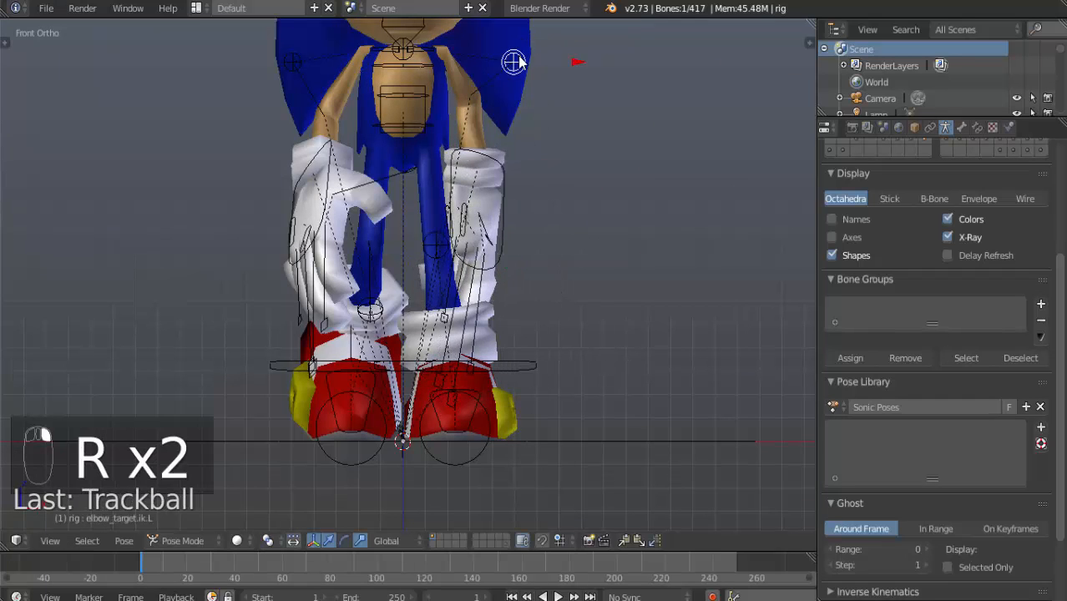
pyautogui.press('g')
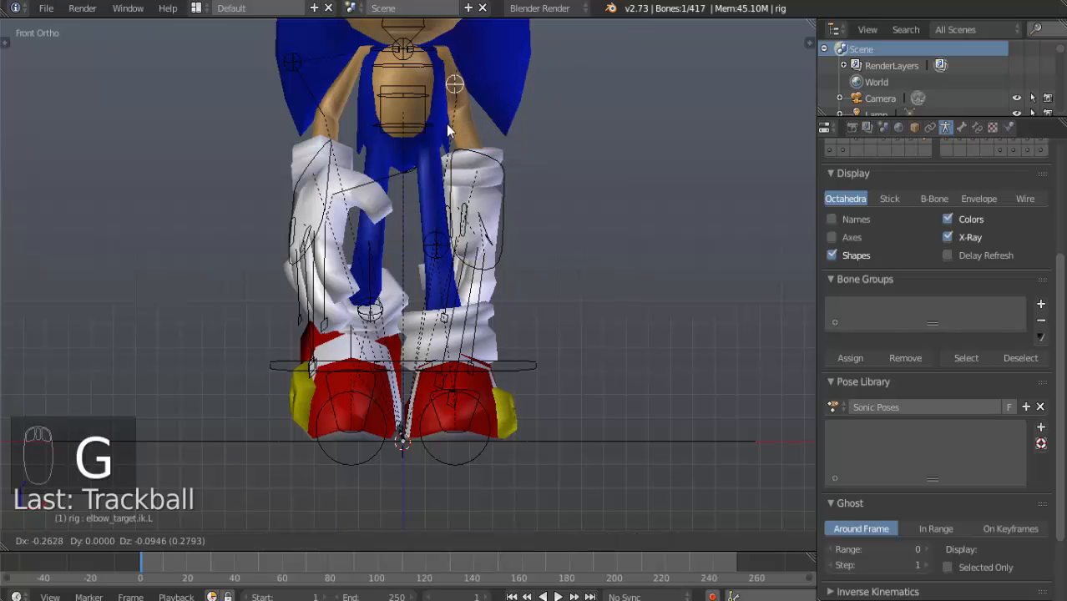
pyautogui.click(442, 125)
pyautogui.scroll(-2, 605, 251)
pyautogui.moveTo(605, 251)
pyautogui.mouseDown(button='middle')
pyautogui.moveTo(434, 261)
pyautogui.moveTo(595, 258)
pyautogui.mouseUp(button='middle')
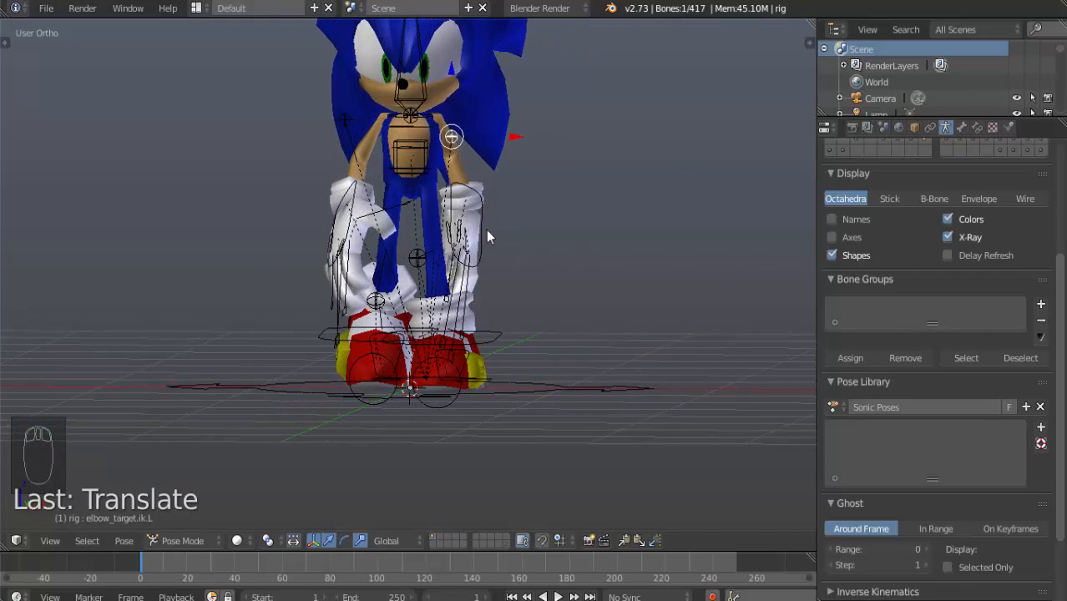
pyautogui.press('KP_1')
pyautogui.scroll(4, 480, 226)
pyautogui.moveTo(447, 179)
pyautogui.keyDown('shift'); pyautogui.mouseDown(button='middle')
pyautogui.moveTo(453, 171)
pyautogui.moveTo(453, 185)
pyautogui.mouseUp(button='middle'); pyautogui.keyUp('shift')
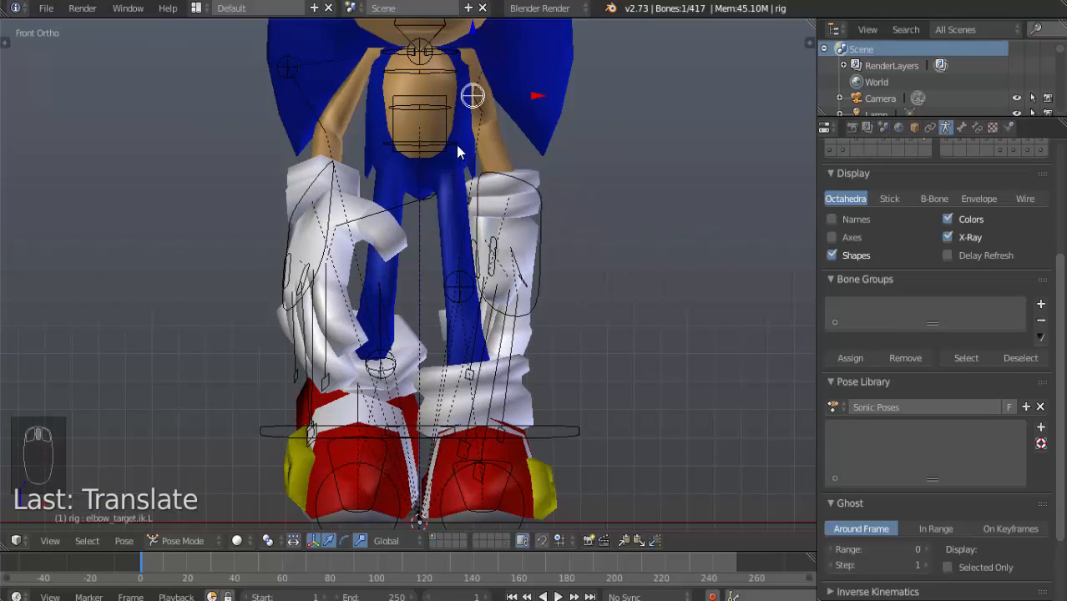
# Rotate the hips control about 8 degrees in front view so the pelvis tilts slightly.
pyautogui.moveTo(473, 453)
pyautogui.mouseDown(button='middle')
pyautogui.moveTo(412, 482)
pyautogui.moveTo(361, 481)
pyautogui.moveTo(472, 454)
pyautogui.mouseUp(button='middle')
pyautogui.press('KP_1')
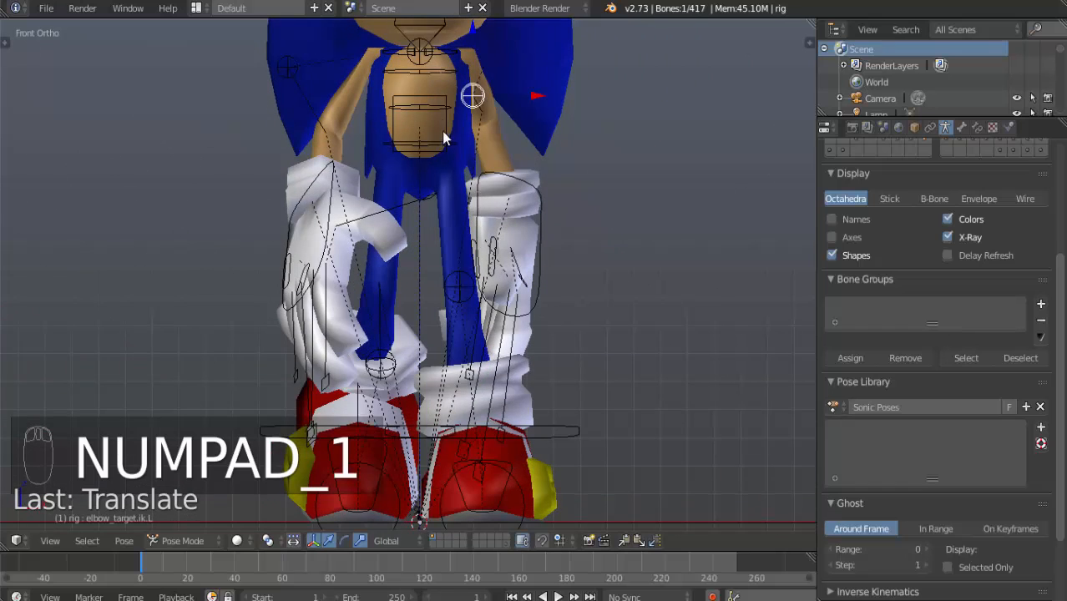
pyautogui.click(457, 150)
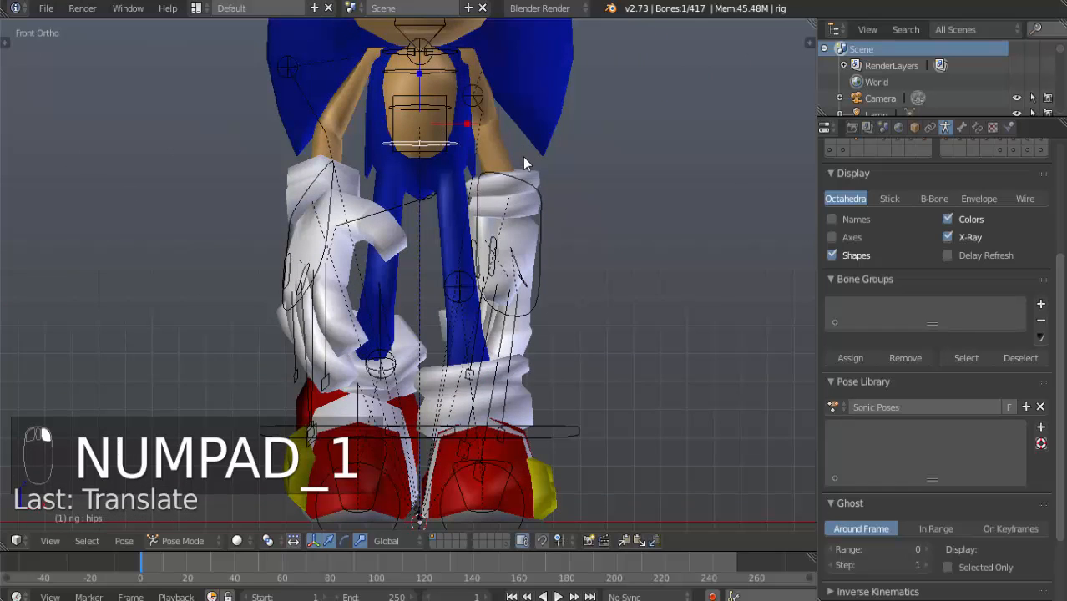
pyautogui.press('r')
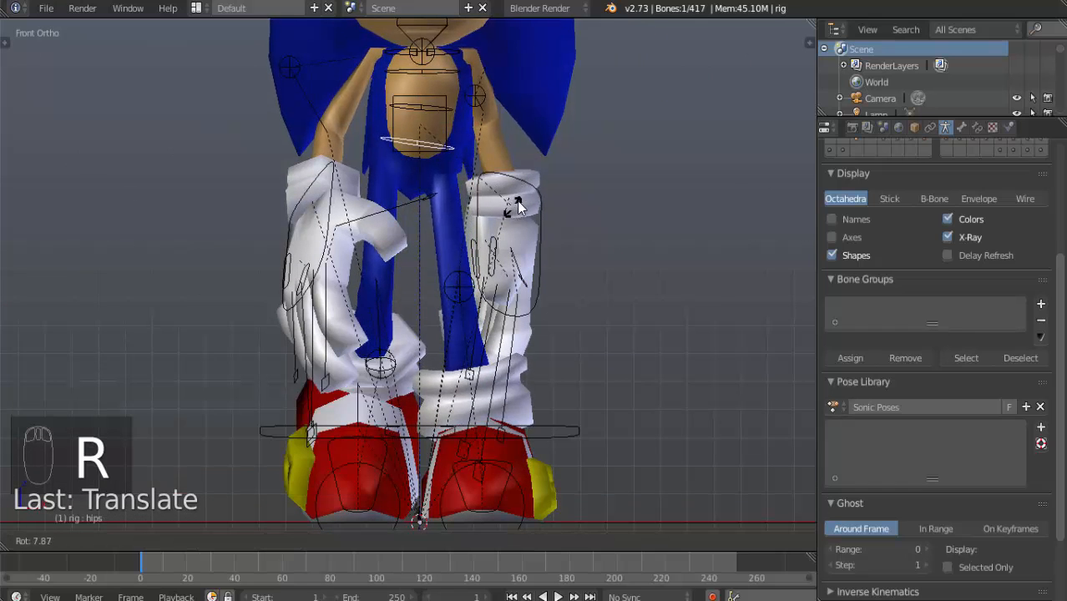
pyautogui.click(519, 209)
# Rotate the chest control about 1 degree in front view to adjust the upper body against the hip tilt.
pyautogui.click(450, 83)
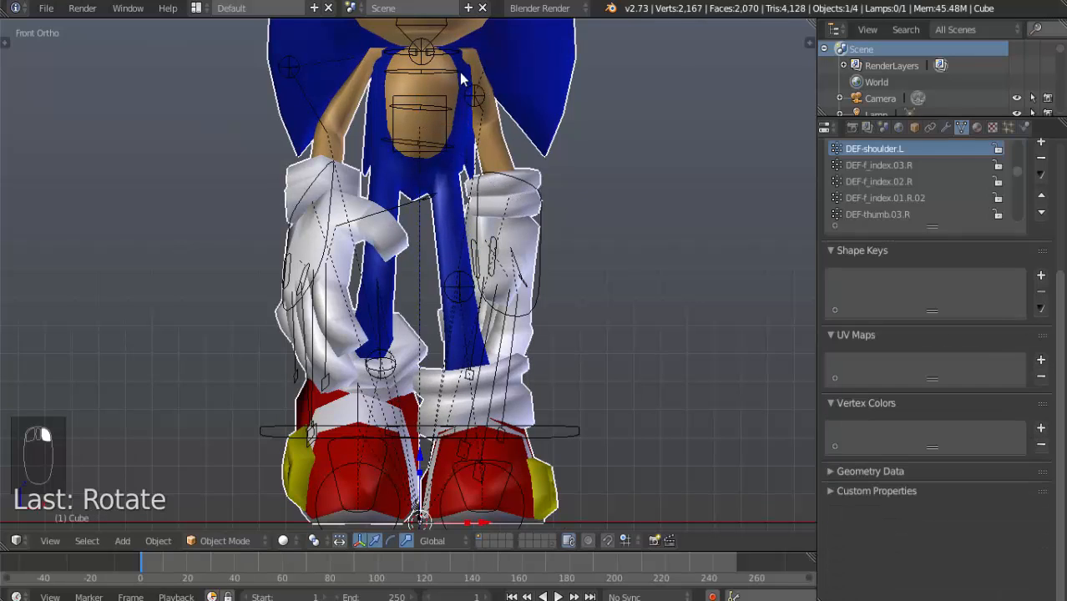
pyautogui.click(464, 79)
pyautogui.press('r')
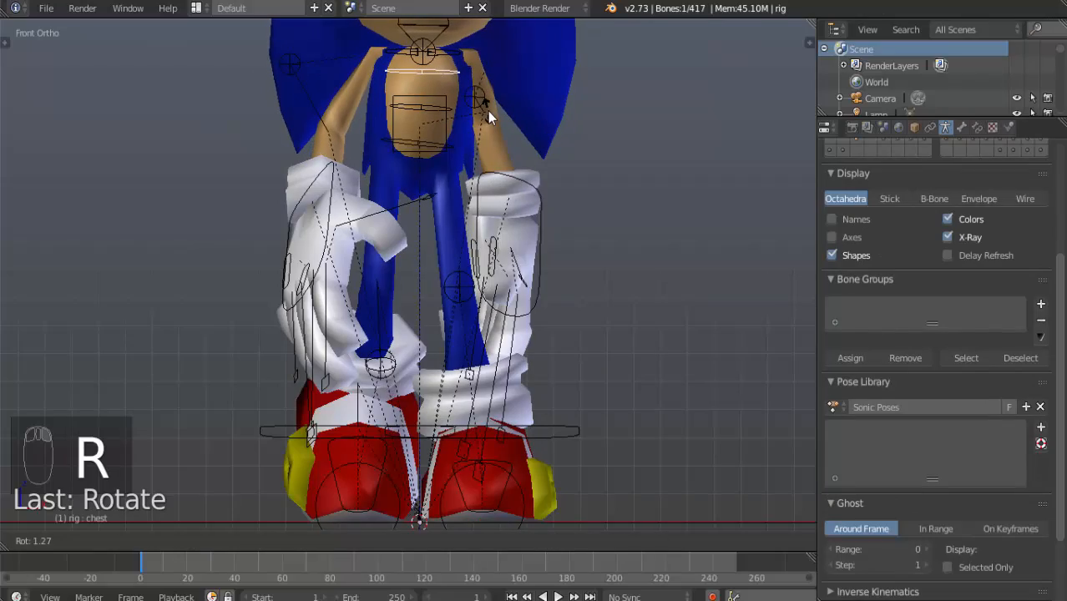
pyautogui.click(487, 109)
# In right side view, rotate the left foot IK control about 31 degrees toe-up and move it forward.
pyautogui.moveTo(511, 223); pyautogui.dragTo(329, 241, button='middle')
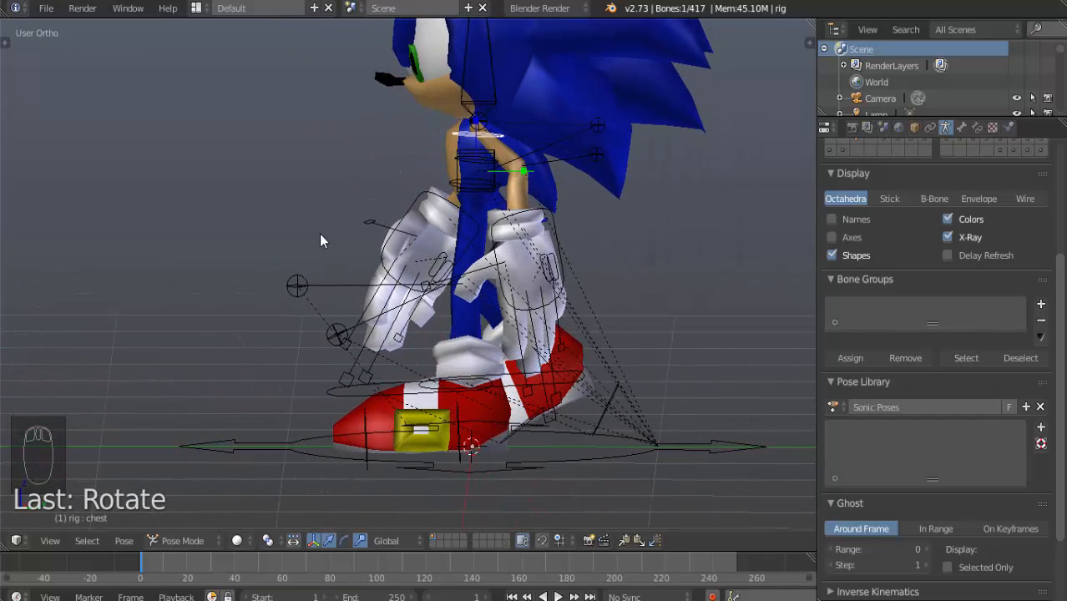
pyautogui.press('KP_3')
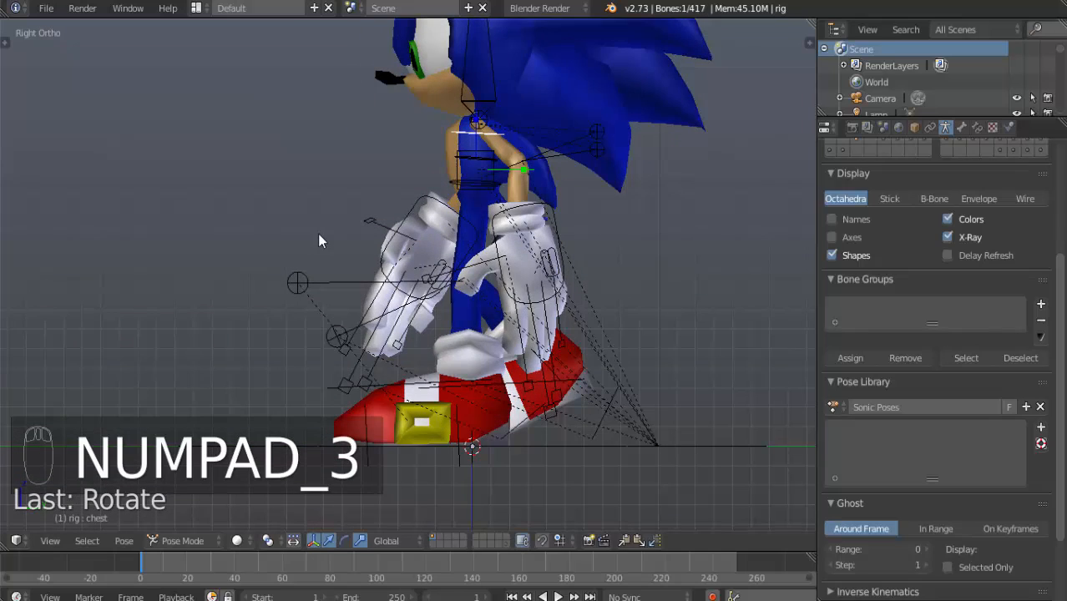
pyautogui.rightClick(401, 396)
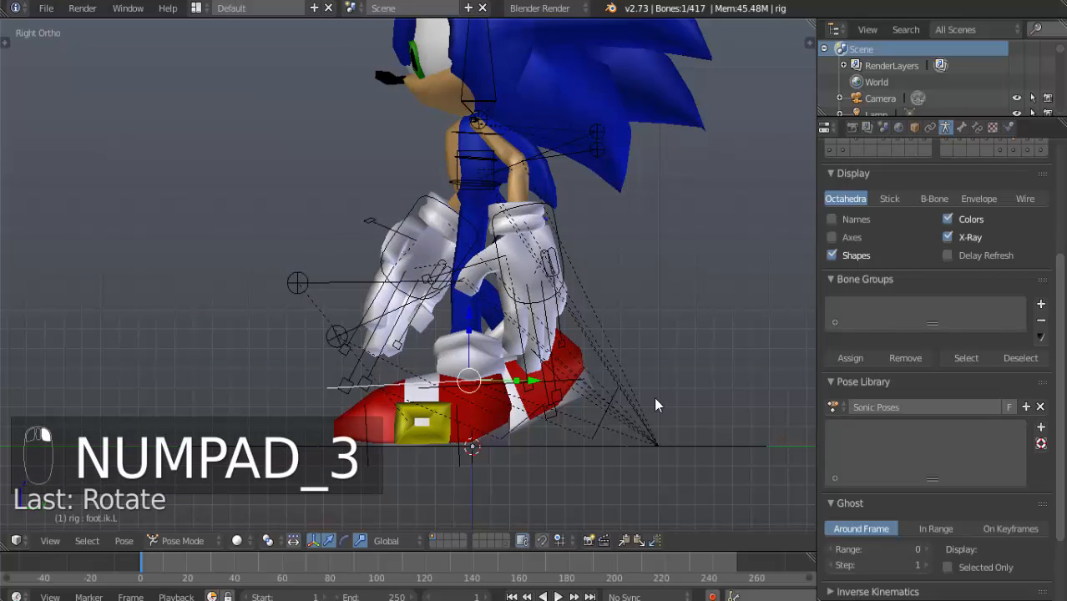
pyautogui.press('r')
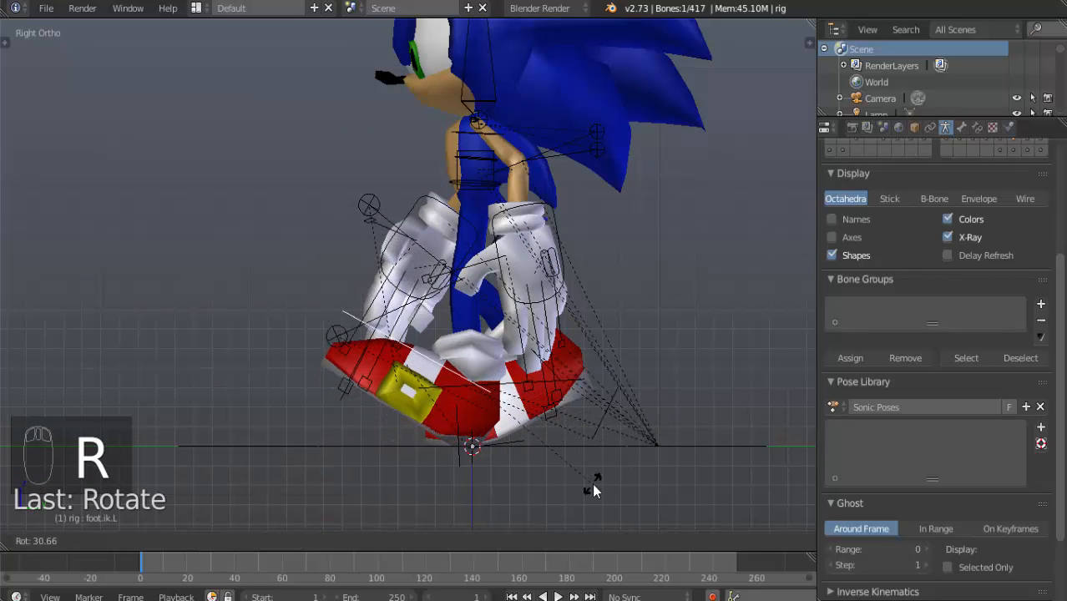
pyautogui.click(592, 483)
pyautogui.moveTo(536, 388); pyautogui.dragTo(488, 389)
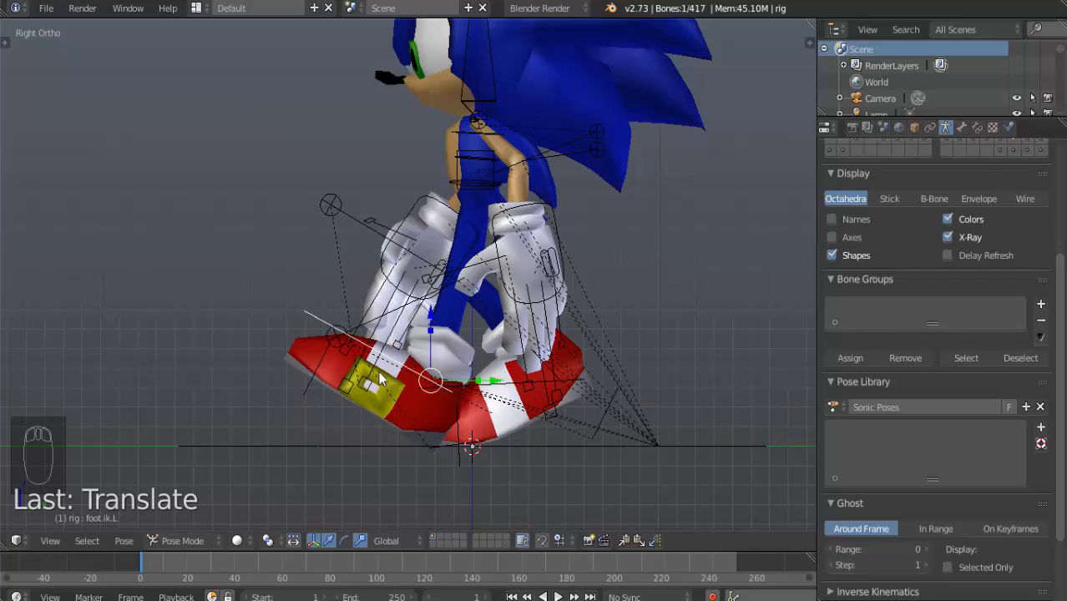
# Rotate the hips control in front view to reduce the sideways tilt of the pelvis.
pyautogui.moveTo(487, 388); pyautogui.dragTo(515, 382, button='middle')
pyautogui.press('KP_1')
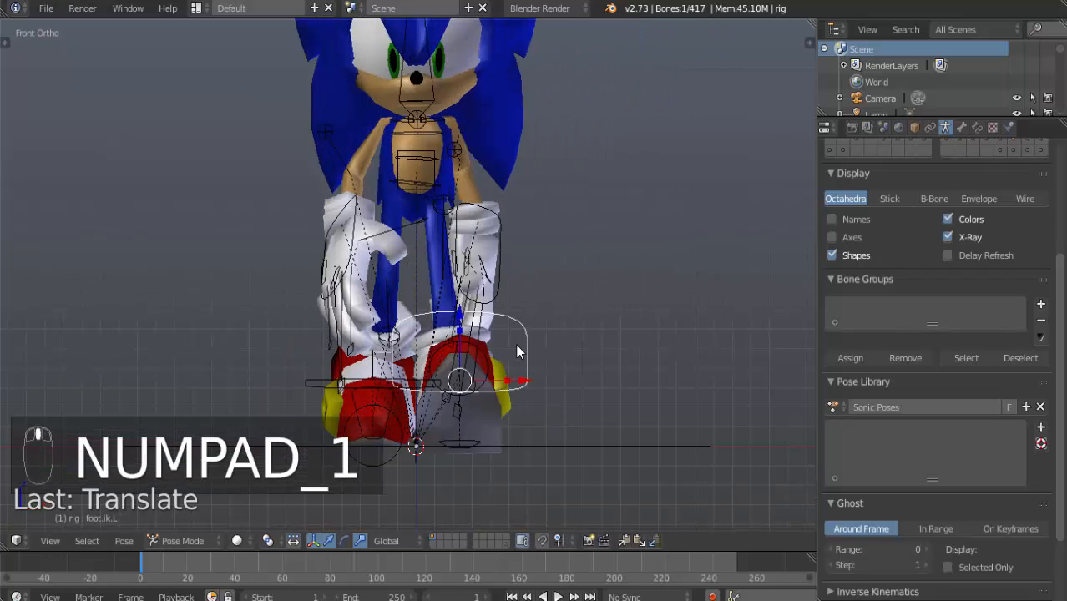
pyautogui.rightClick(440, 191)
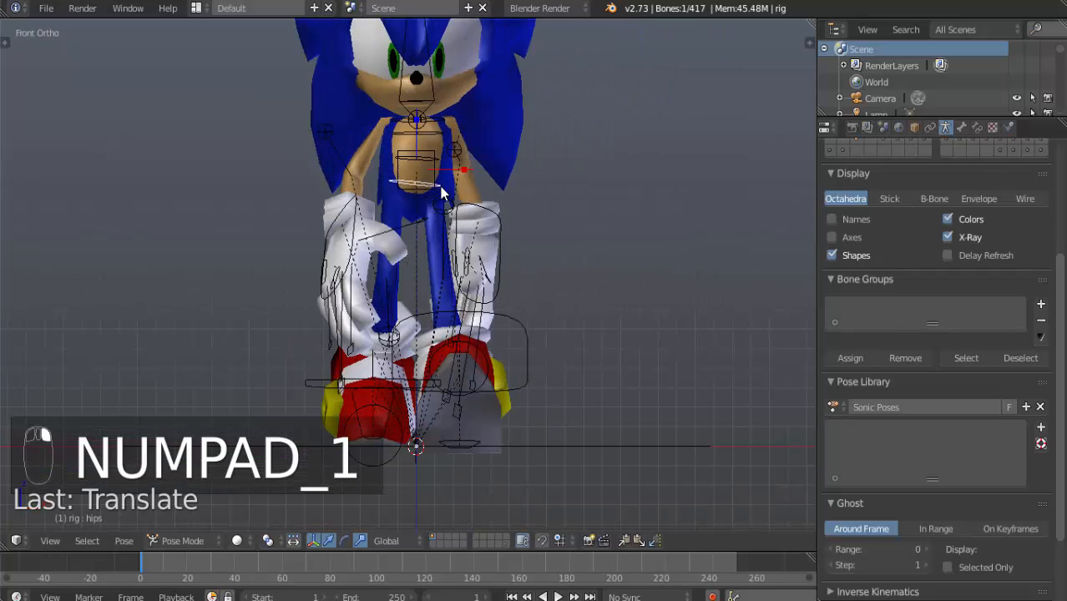
pyautogui.press('r')
pyautogui.click(479, 215)
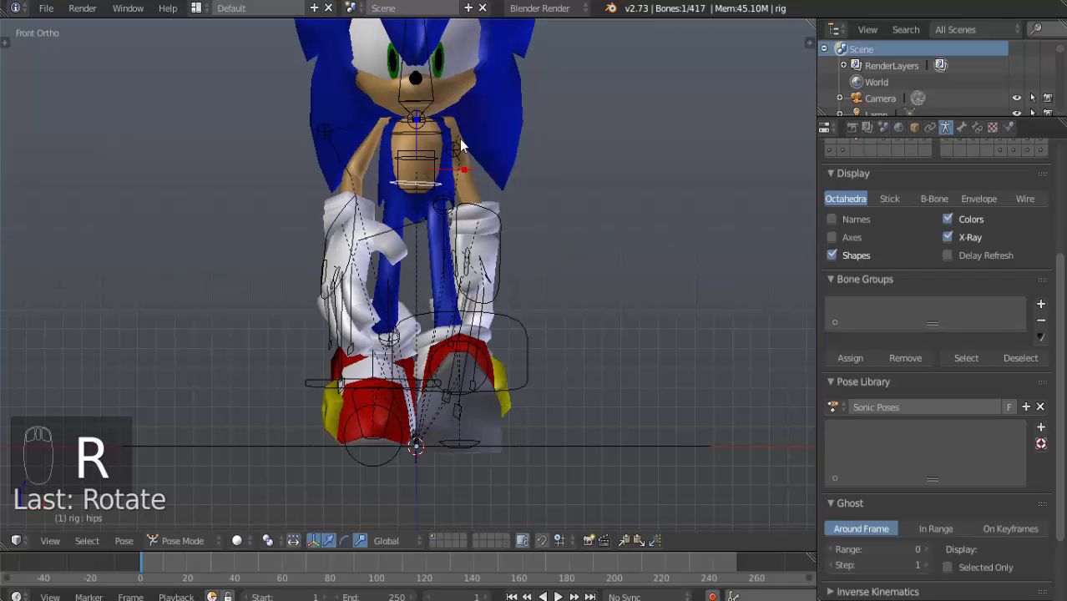
# Rotate the chest control about 1.4 degrees in front view to balance it over the hips.
pyautogui.rightClick(440, 136)
pyautogui.press('r')
pyautogui.press('r')
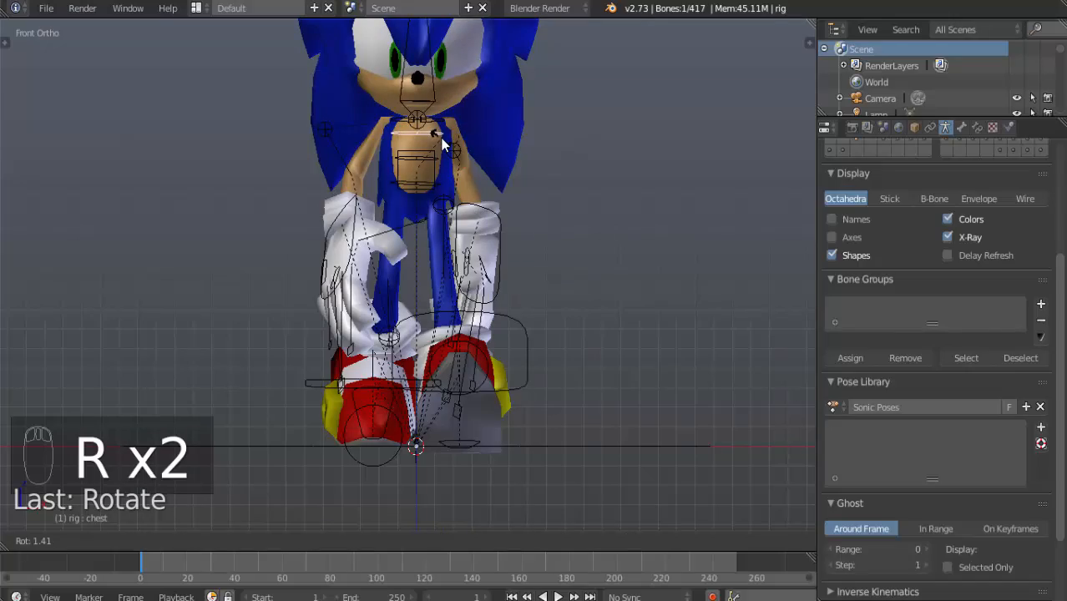
pyautogui.click(441, 138)
# Select all of the rig's visible controls except the large root control on the floor.
pyautogui.moveTo(621, 378); pyautogui.dragTo(483, 347, button='middle')
pyautogui.press('a')
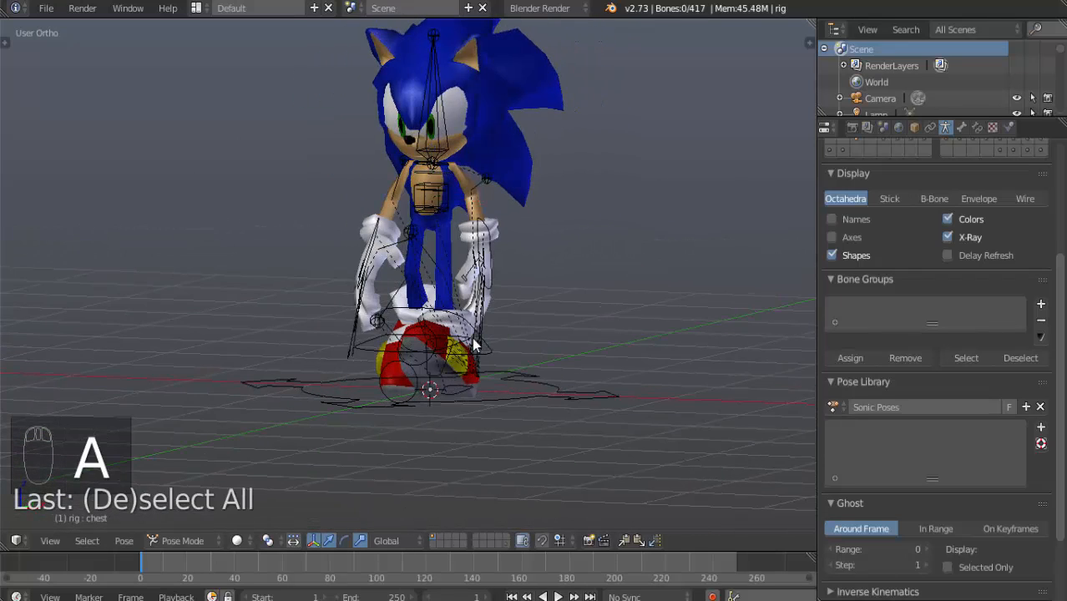
pyautogui.press('a')
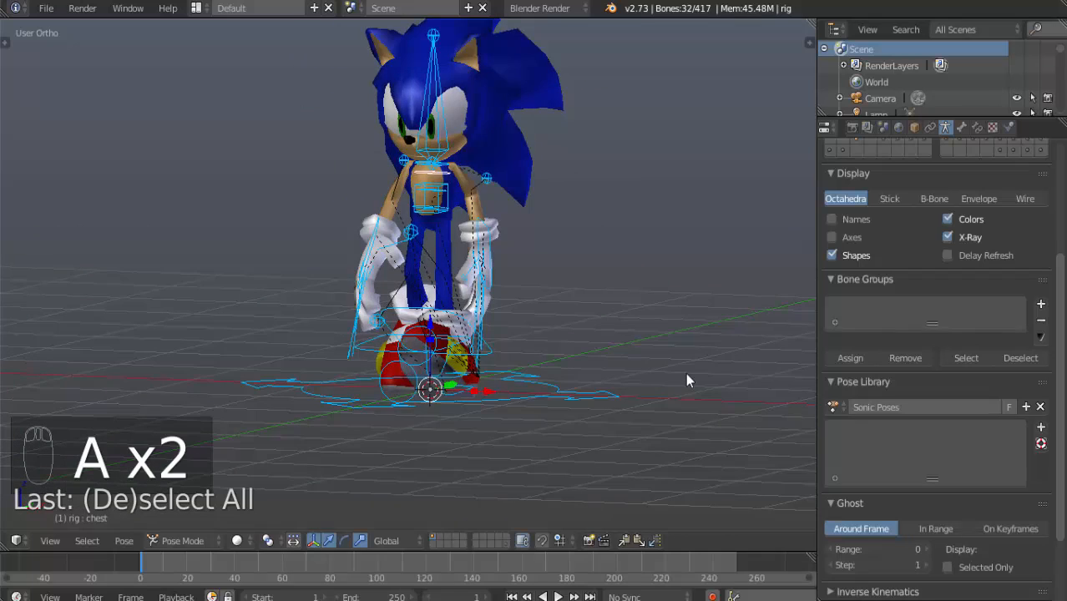
pyautogui.press('b')
pyautogui.moveTo(528, 375); pyautogui.dragTo(624, 400)
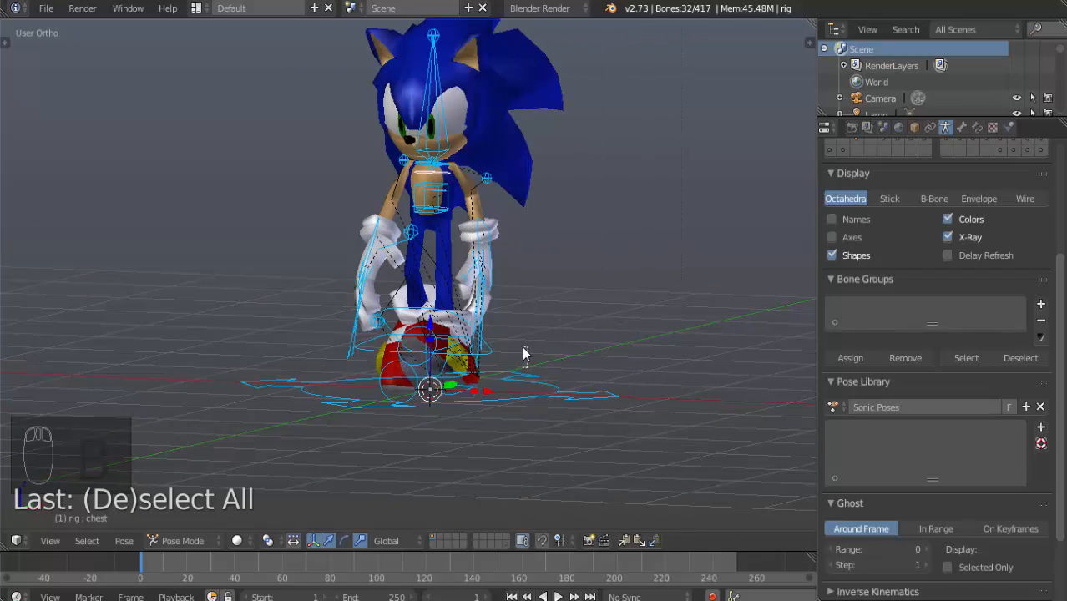
pyautogui.moveTo(600, 405); pyautogui.dragTo(658, 435, button='middle')
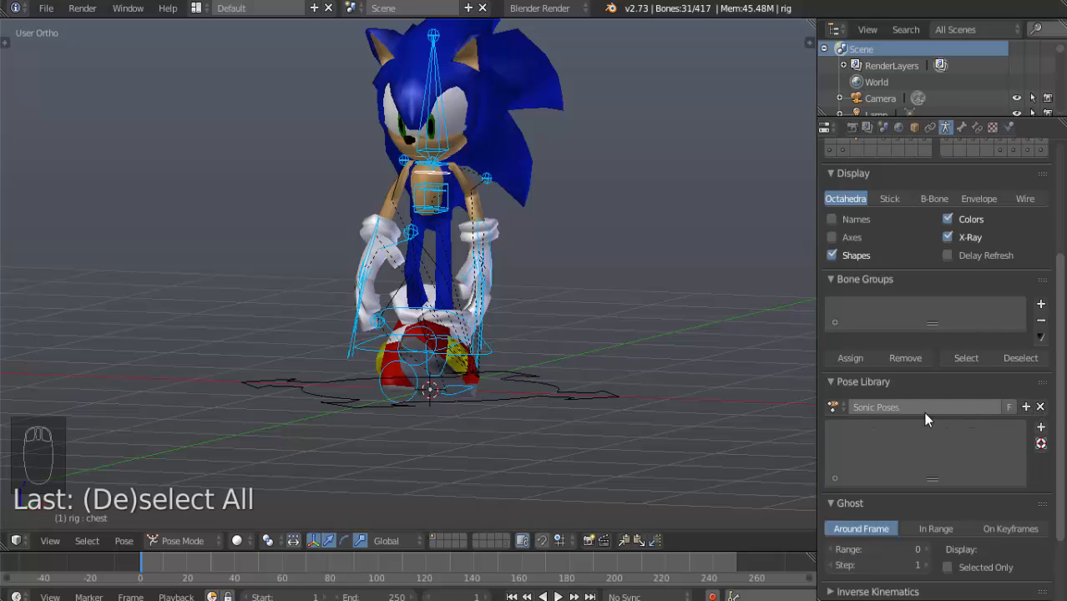
# Add the current pose to the Sonic Poses library as a new pose named "Beginning Walk Pose .L".
pyautogui.click(1041, 429)
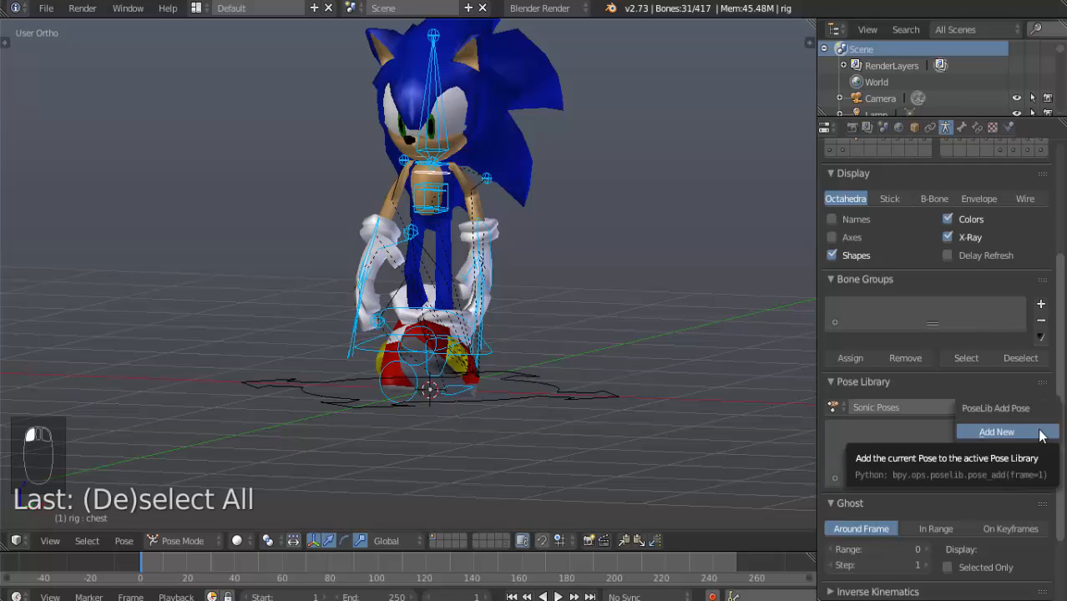
pyautogui.click(995, 433)
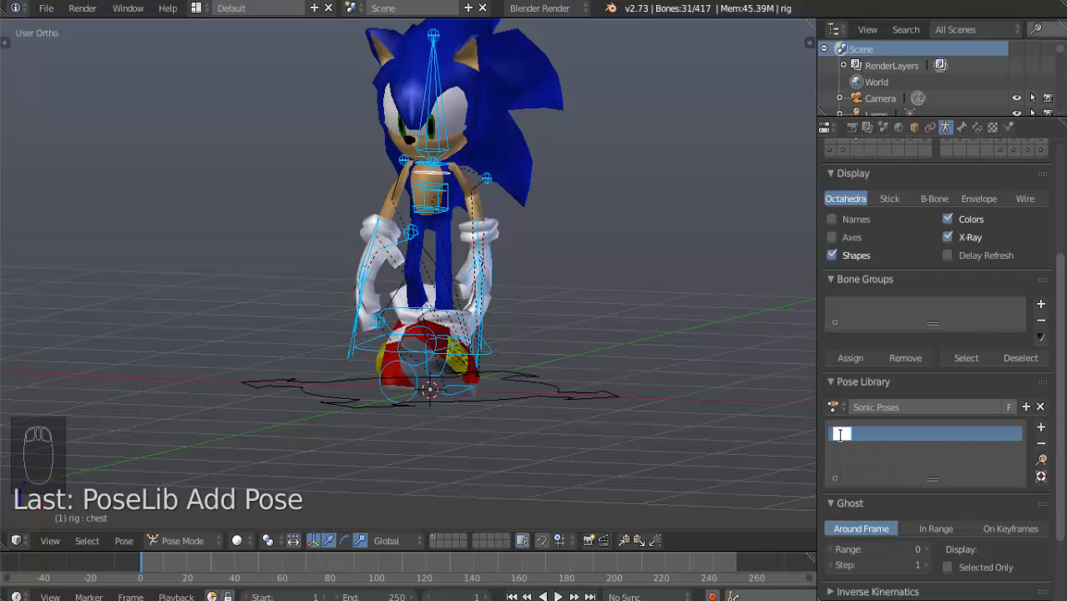
pyautogui.write('B')
pyautogui.press('BackSpace')
pyautogui.write('eginning Walk Pose .L')
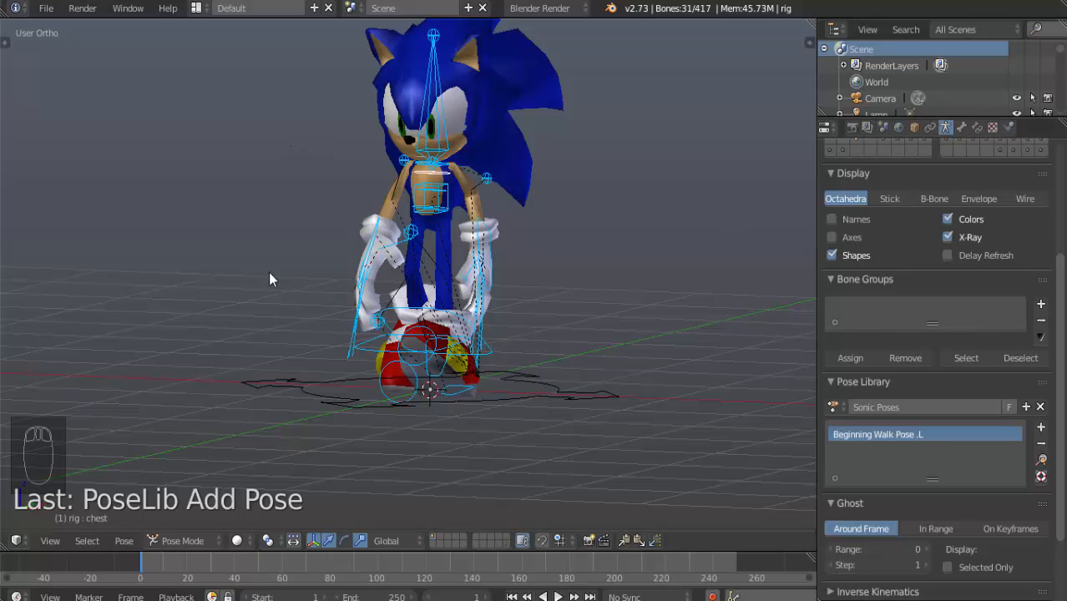
# Save the project over the existing .blend file.
pyautogui.moveTo(409, 287); pyautogui.dragTo(452, 281, button='middle')
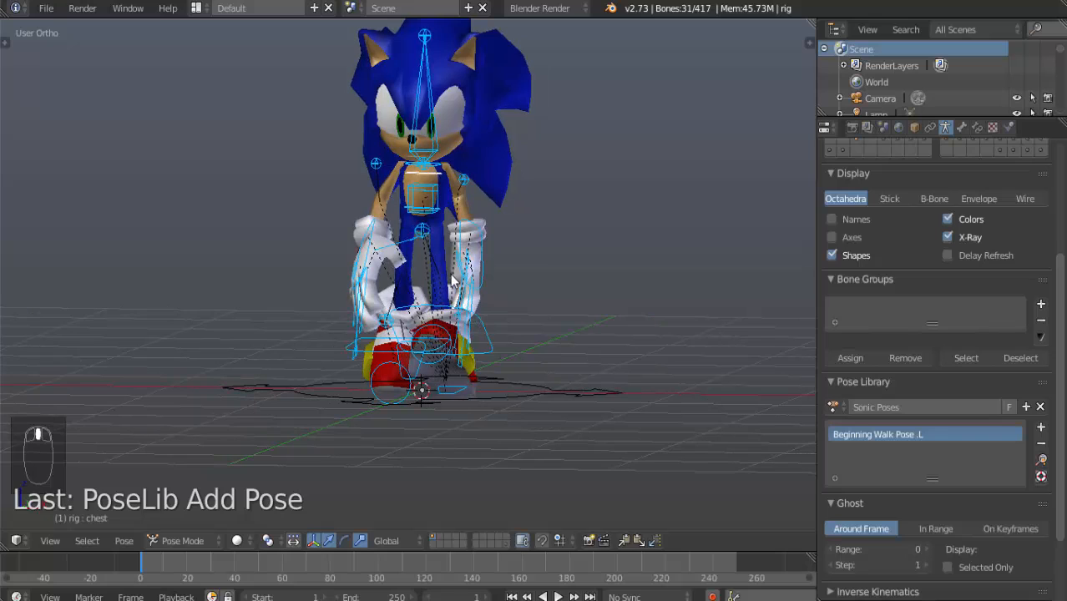
pyautogui.hotkey('ctrl', 'w')
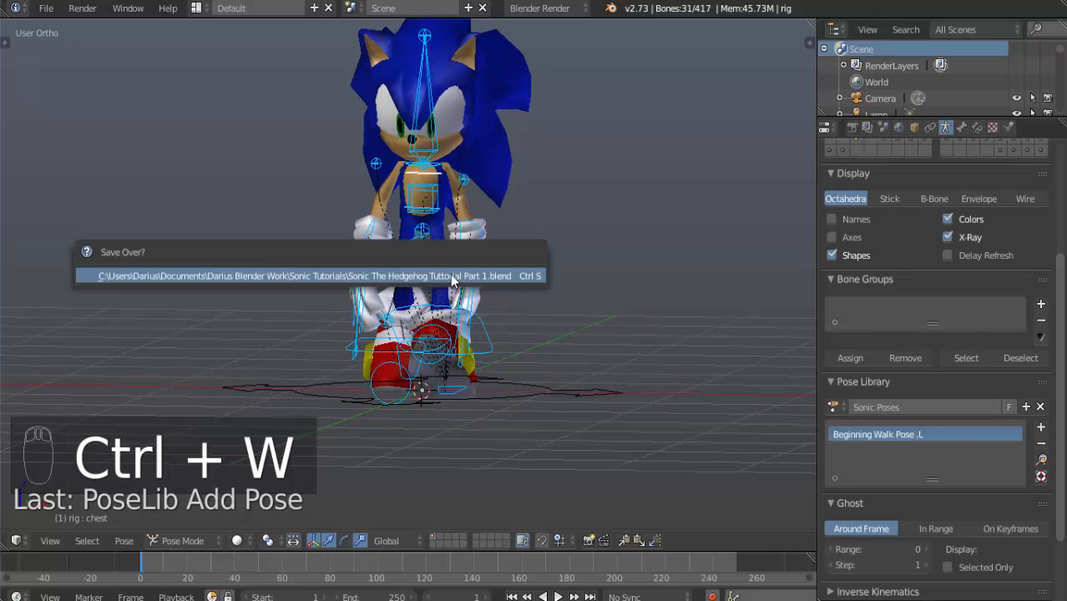
pyautogui.click(452, 275)
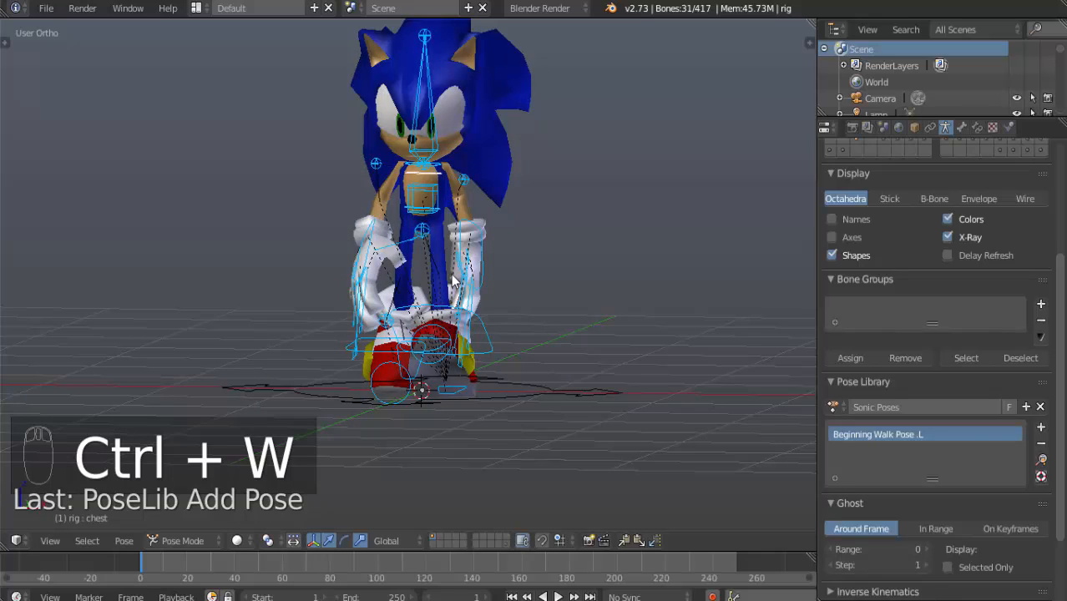
# Test the library by clearing the selected controls' location, rotation and scale and reapplying Beginning Walk Pose .L.
pyautogui.hotkey('alt', 'g')
pyautogui.hotkey('alt', 'r')
pyautogui.hotkey('alt', 's')
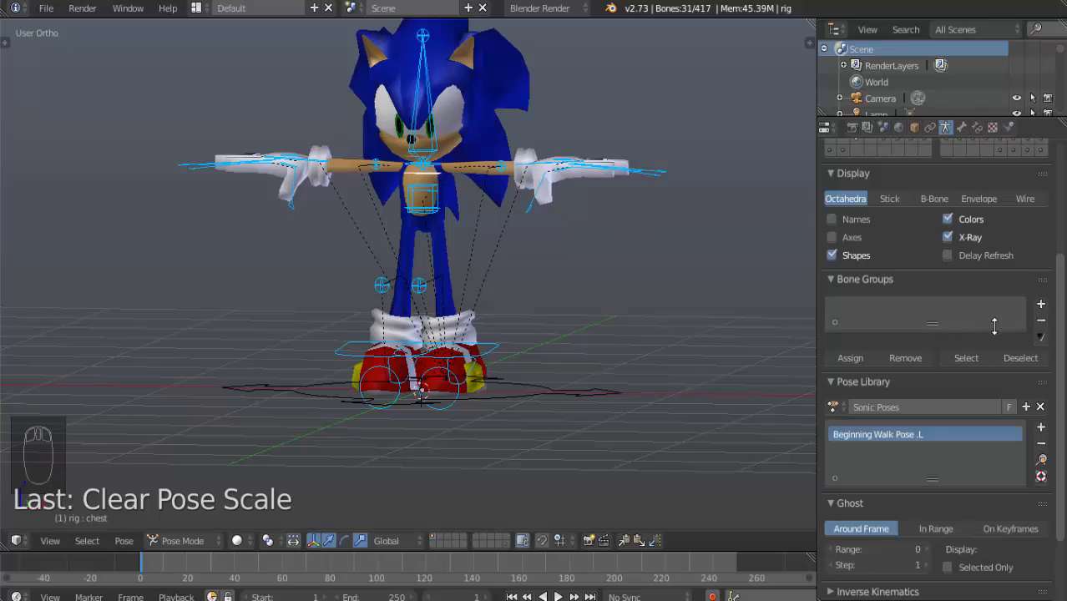
pyautogui.click(1041, 460)
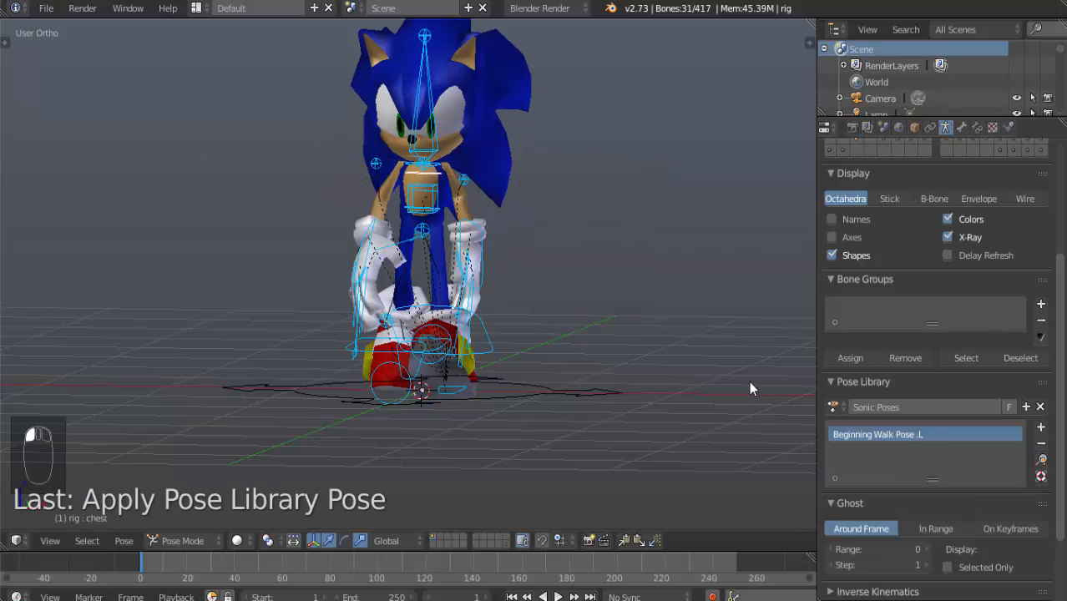
# Deselect all rig controls and view the walk pose in right side view.
pyautogui.moveTo(620, 308); pyautogui.dragTo(380, 305, button='middle')
pyautogui.press('a')
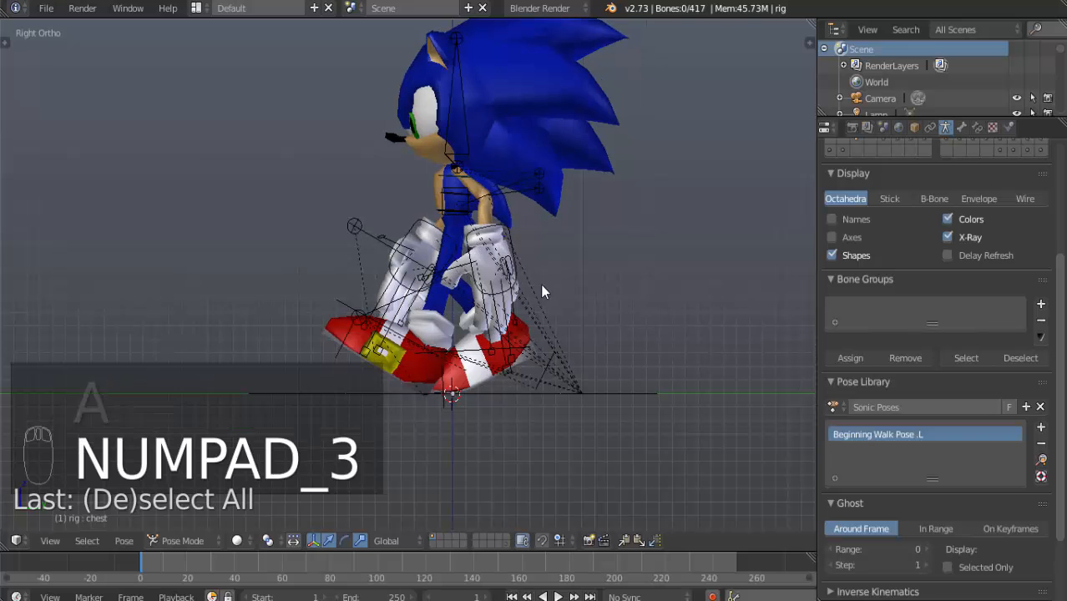
pyautogui.scroll(3, 511, 416)
pyautogui.scroll(-4, 538, 368)
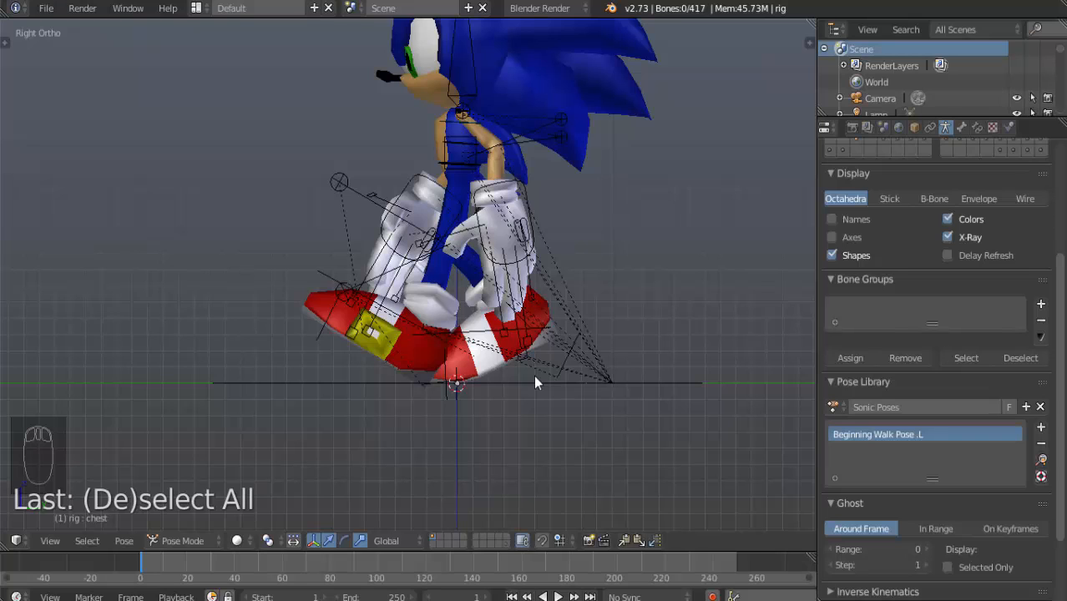
# Enlarge the timeline area and set the animation's end frame to 33, with the frame range filling the timeline.
pyautogui.click(699, 548)
pyautogui.moveTo(699, 548); pyautogui.dragTo(696, 505)
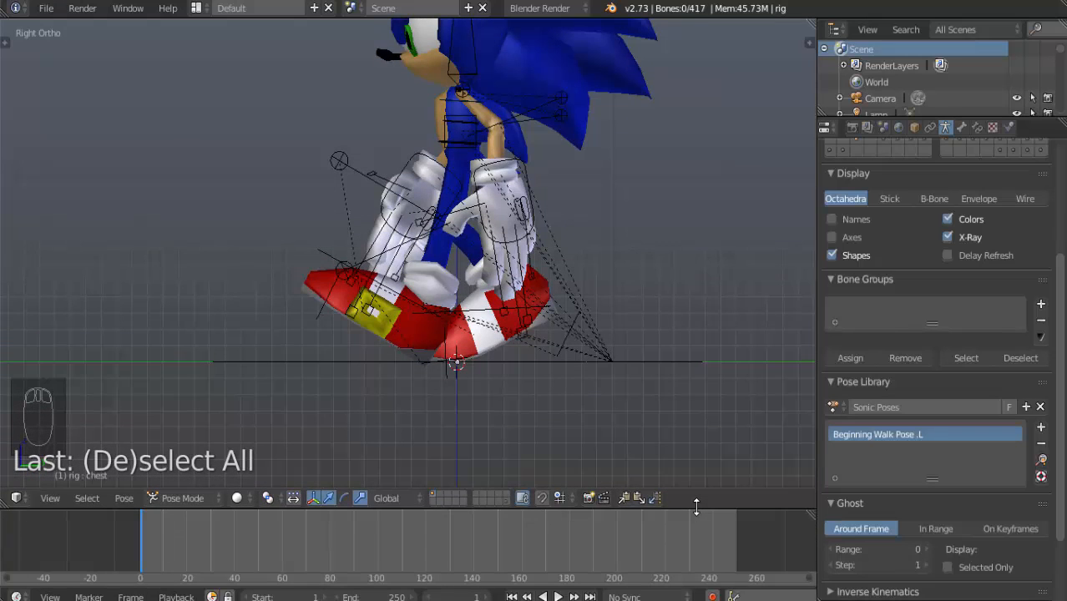
pyautogui.click(361, 598)
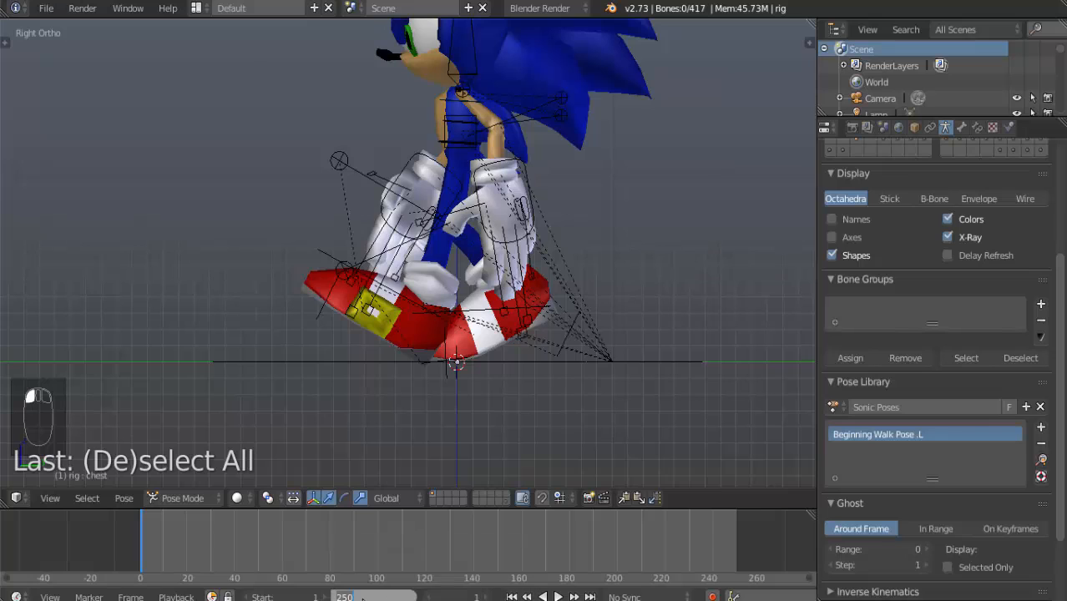
pyautogui.write('33')
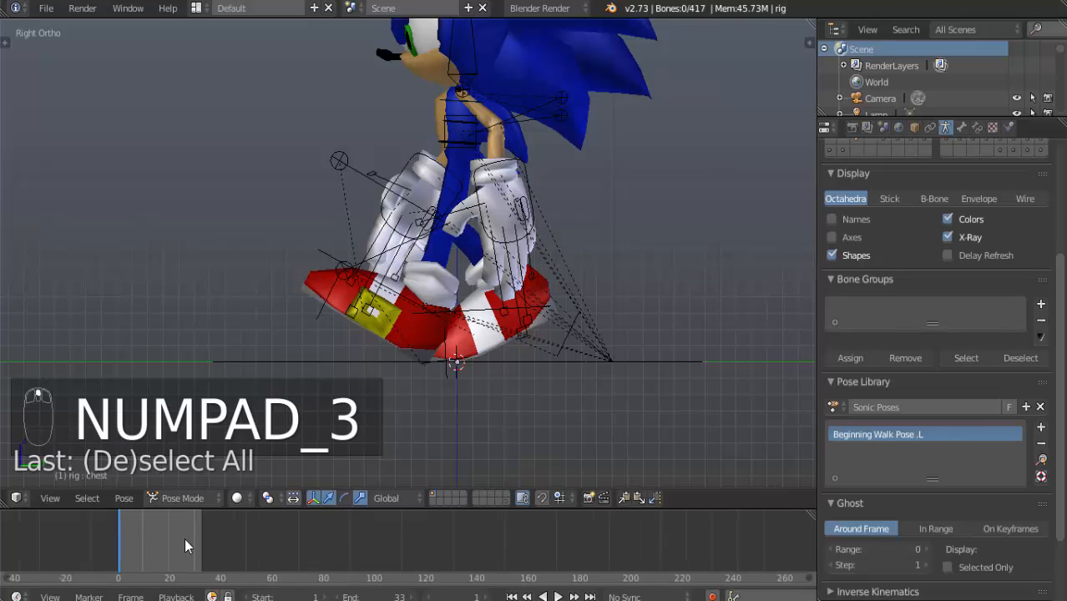
pyautogui.scroll(3, 184, 539)
pyautogui.scroll(5, 350, 565)
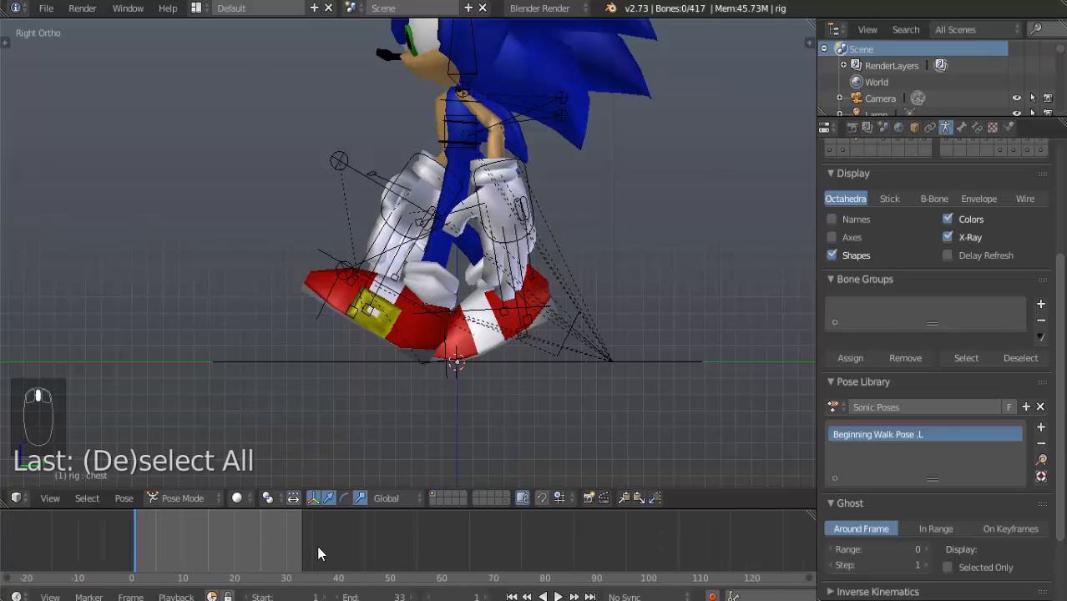
pyautogui.scroll(3, 370, 554)
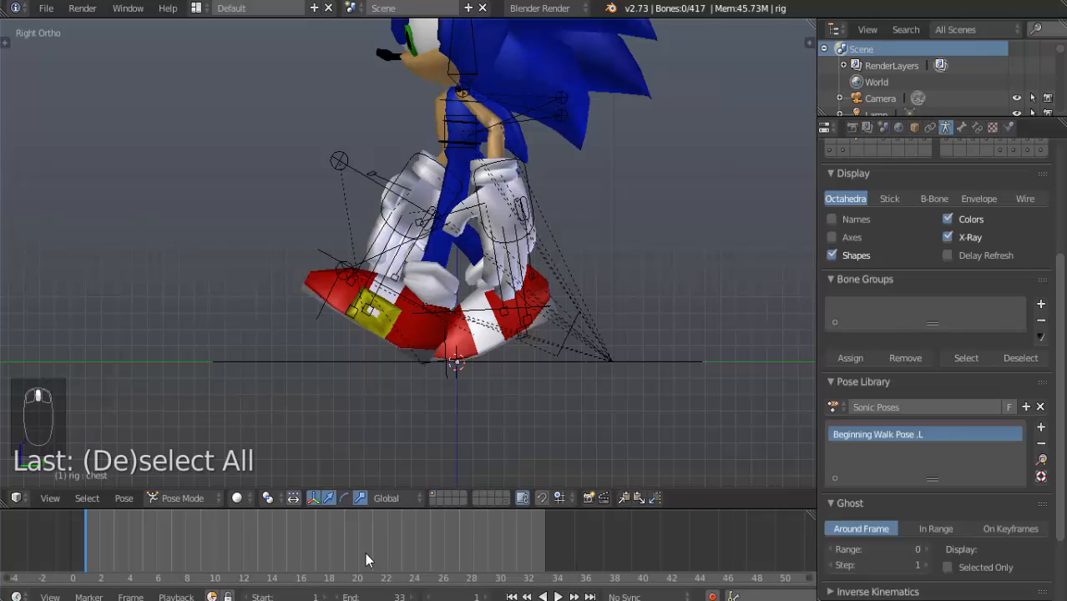
pyautogui.scroll(2, 352, 551)
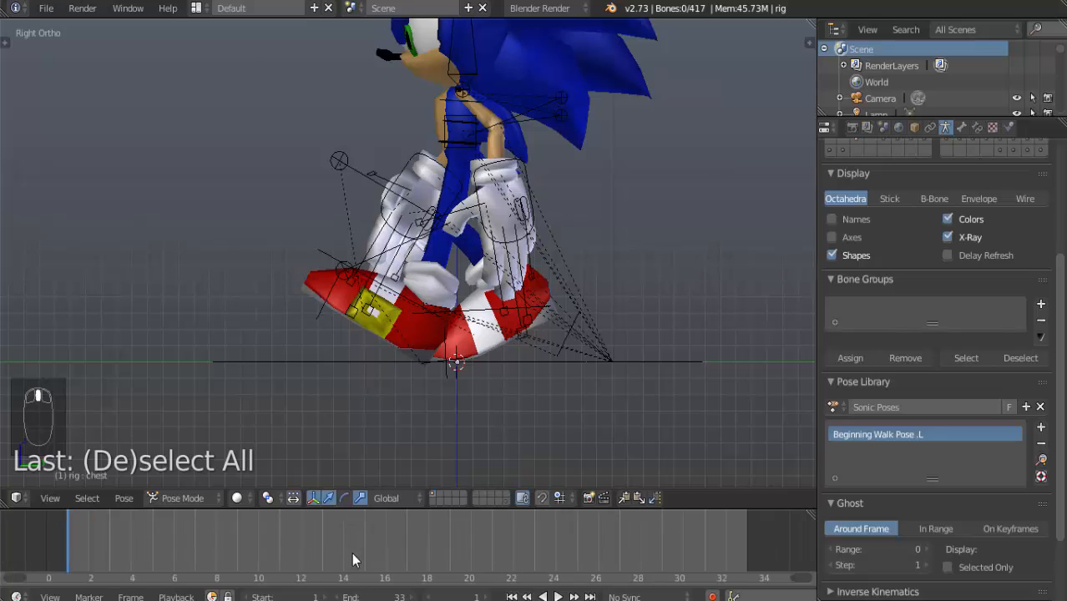
pyautogui.moveTo(353, 554); pyautogui.dragTo(367, 553, button='middle')
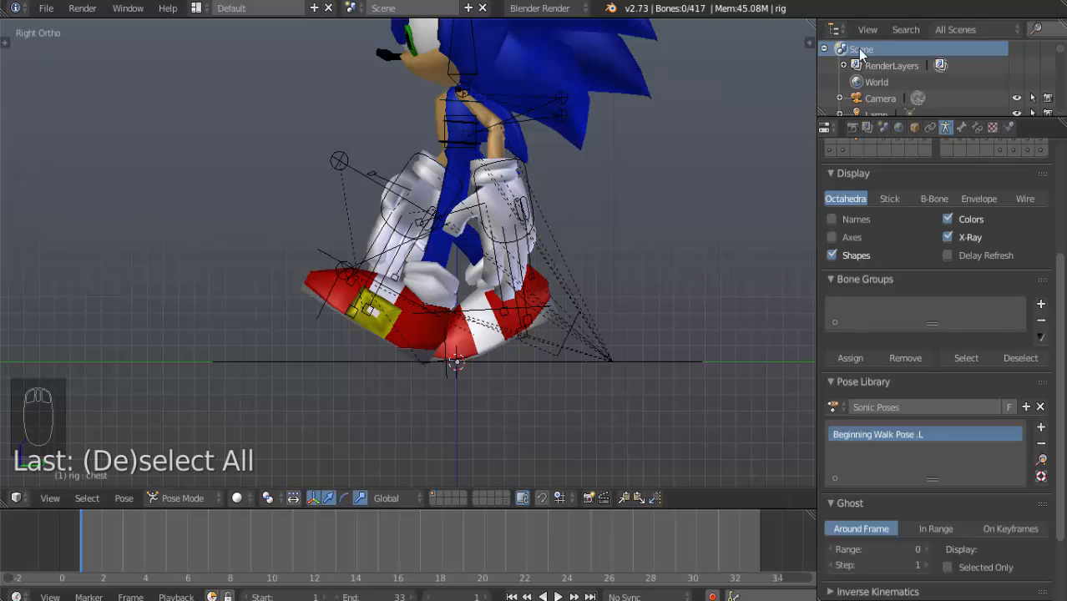
pyautogui.moveTo(811, 18)
pyautogui.mouseDown()
pyautogui.moveTo(814, 96)
pyautogui.moveTo(817, 7)
pyautogui.mouseUp()
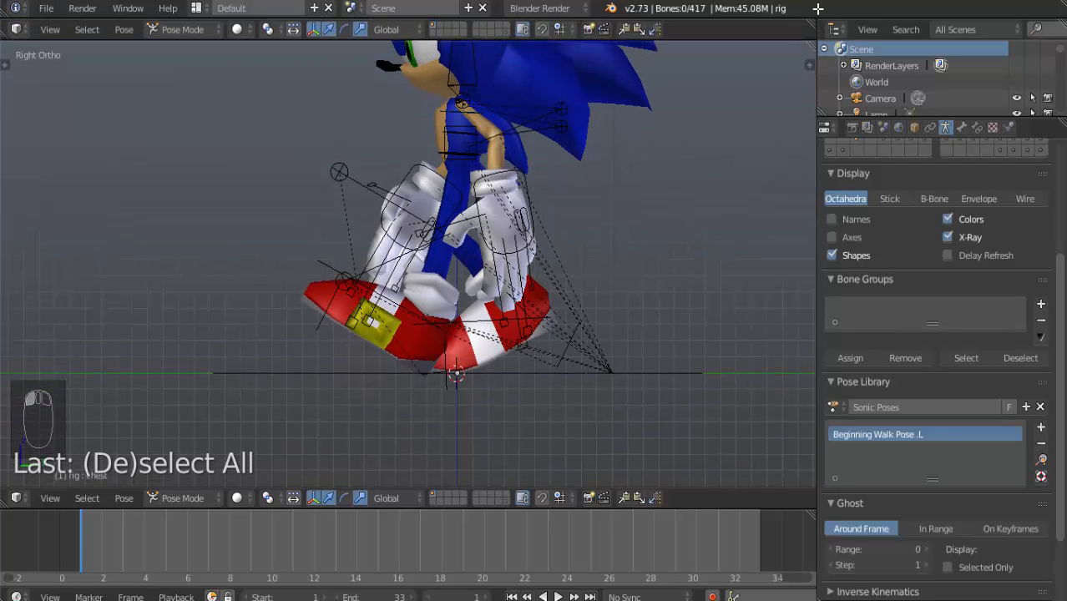
pyautogui.rightClick(763, 39)
pyautogui.click(755, 57)
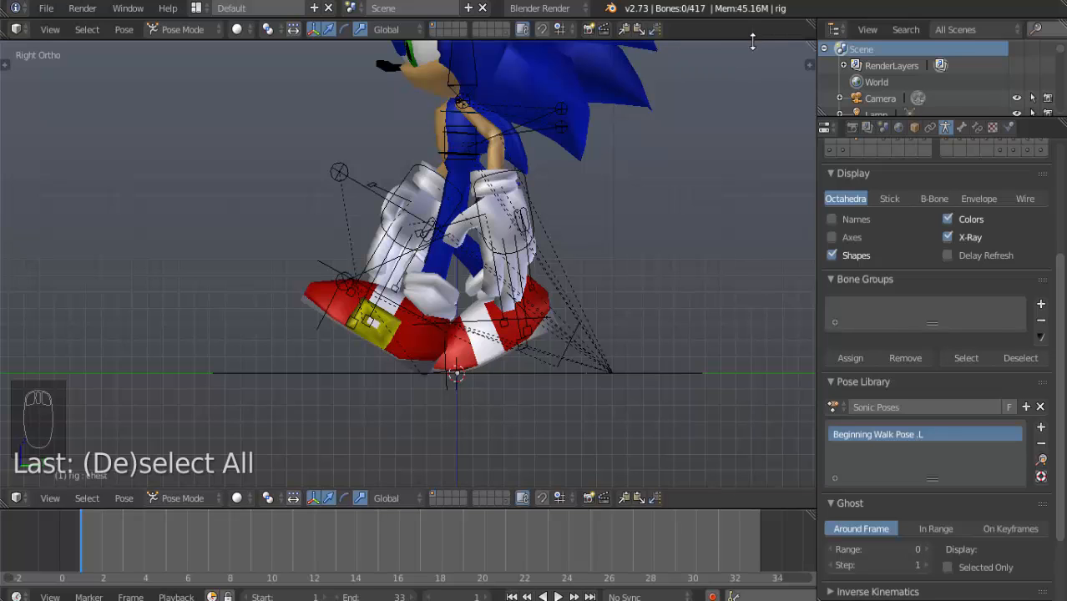
pyautogui.rightClick(743, 38)
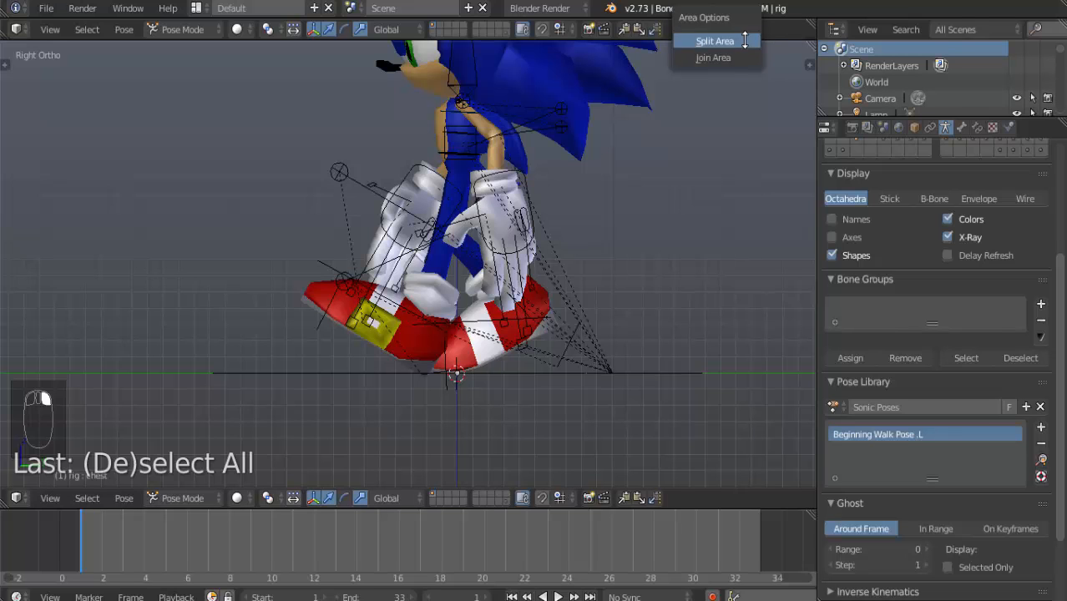
pyautogui.click(743, 58)
pyautogui.click(737, 30)
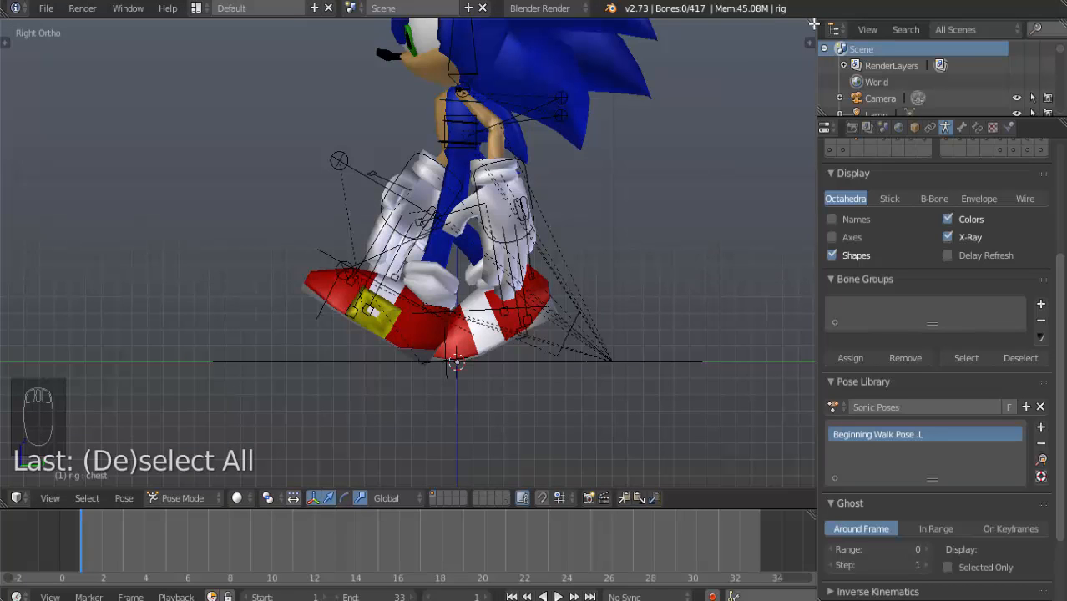
# Split the 3D view horizontally and turn the upper area into a Dope Sheet in Action Editor mode, zoomed to the walk's frame range.
pyautogui.moveTo(809, 21); pyautogui.dragTo(793, 232)
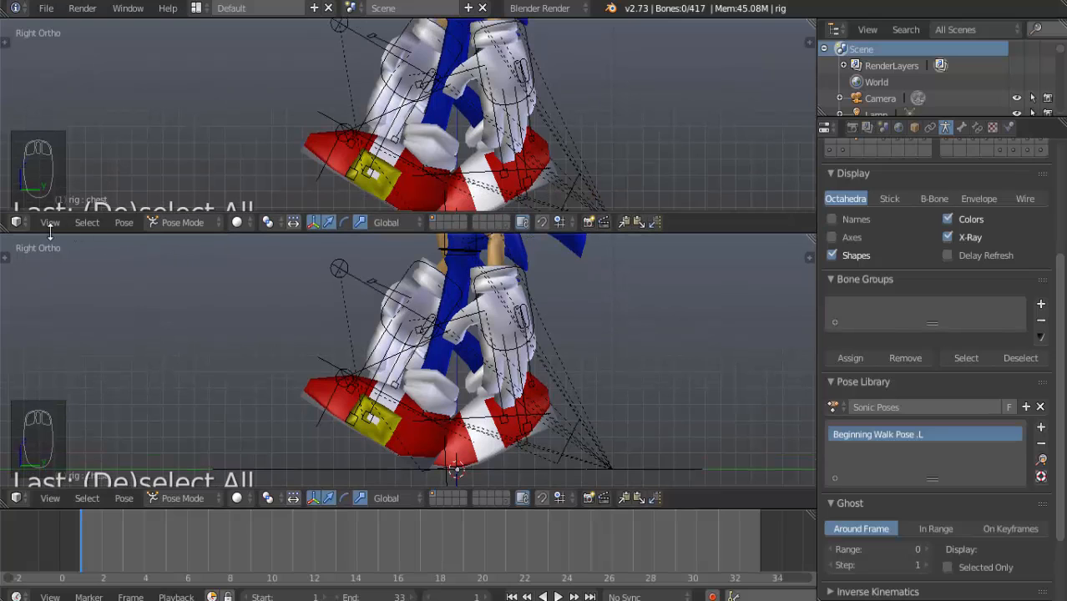
pyautogui.click(17, 223)
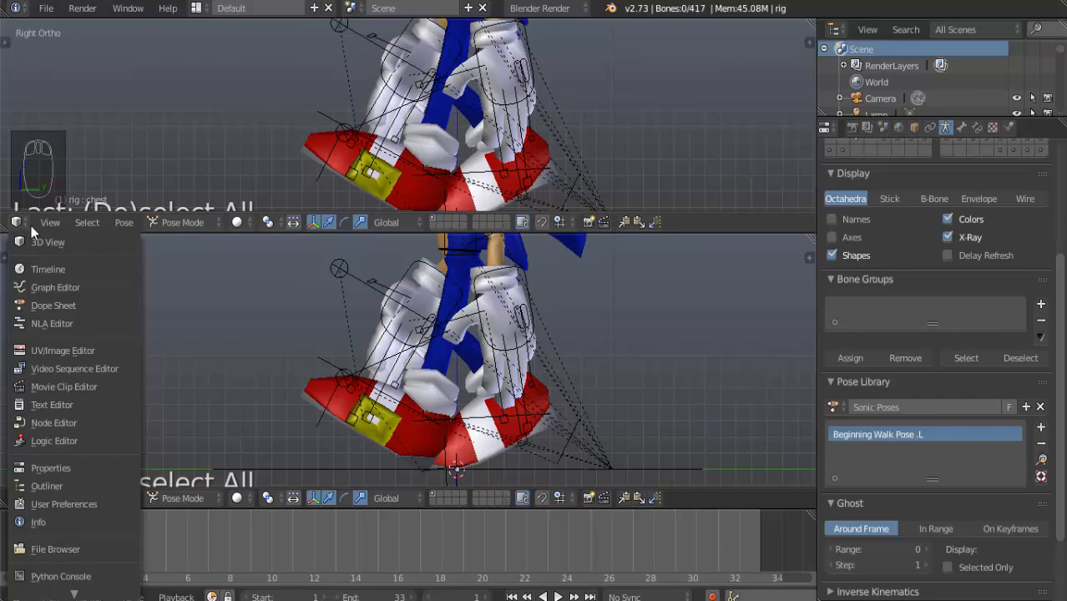
pyautogui.click(77, 303)
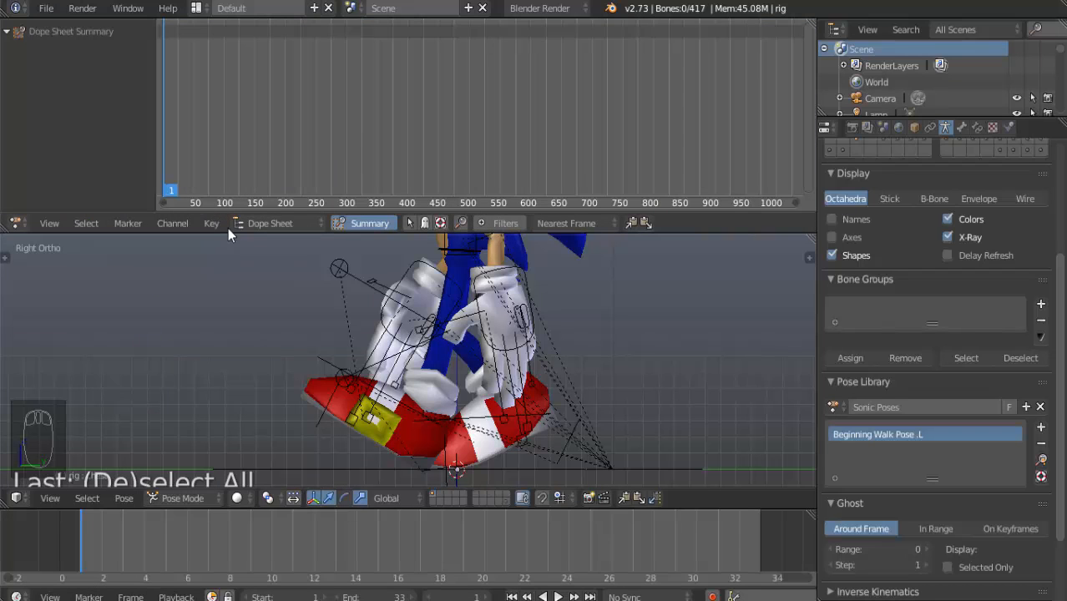
pyautogui.click(303, 224)
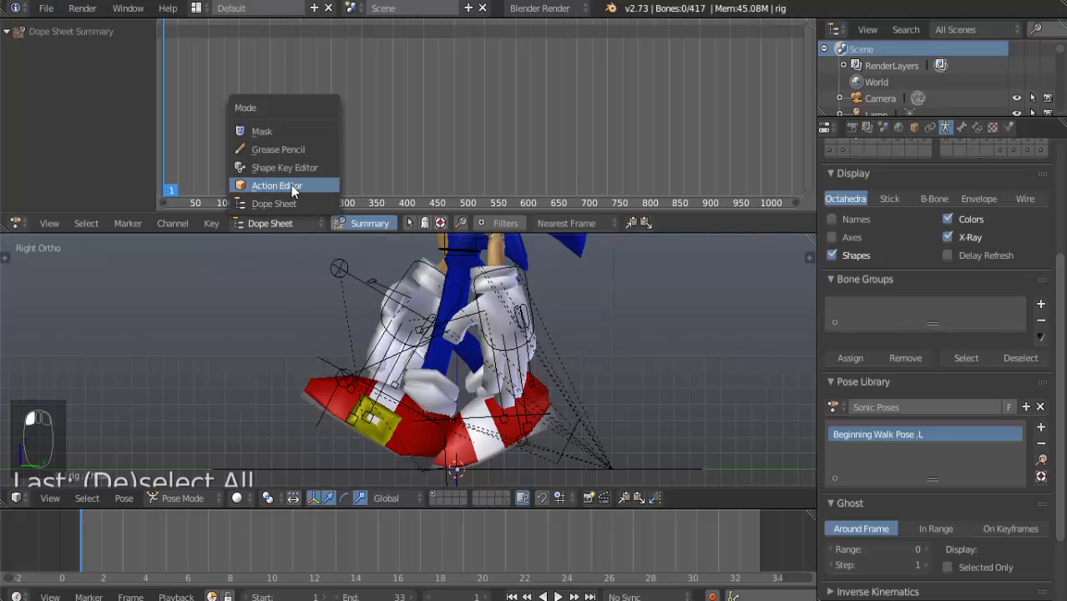
pyautogui.click(289, 185)
pyautogui.keyDown('ctrl'); pyautogui.moveTo(242, 87); pyautogui.dragTo(409, 157, button='middle'); pyautogui.keyUp('ctrl')
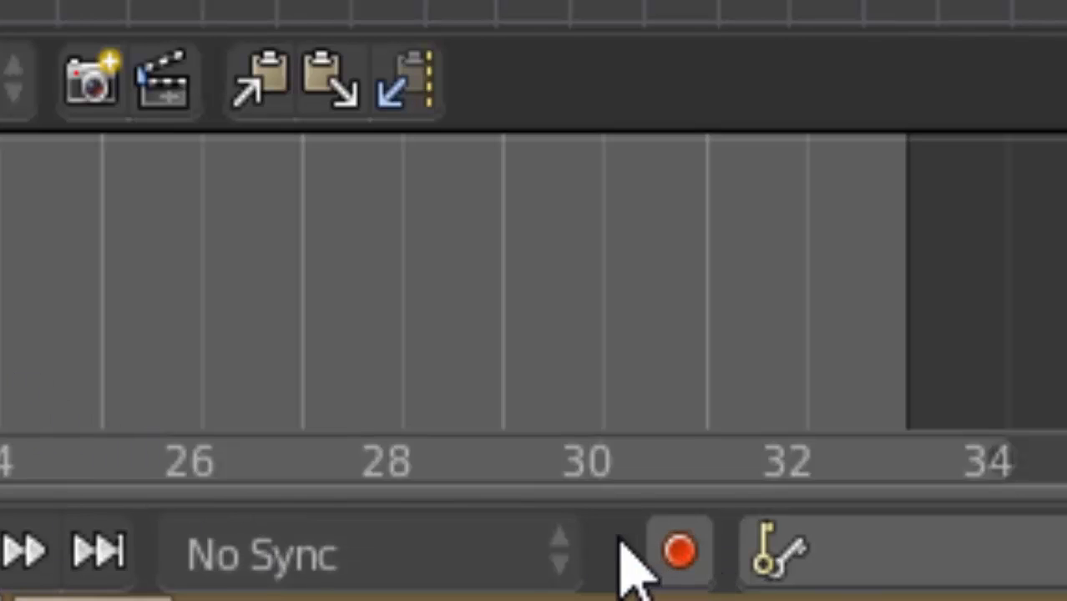
# Enable automatic keyframe insertion for the animation.
pyautogui.click(681, 551)
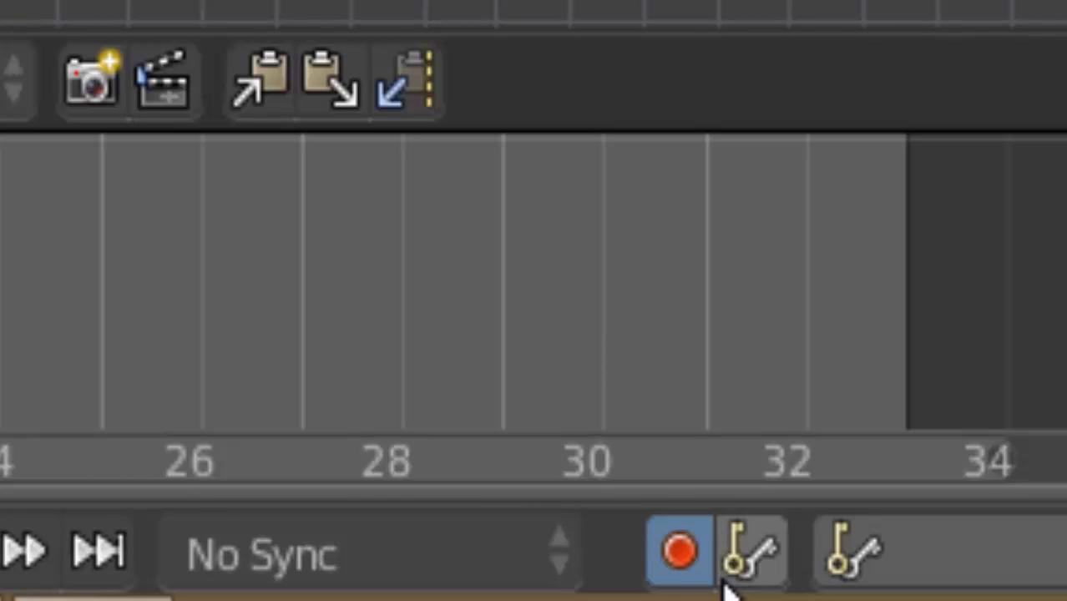
pyautogui.scroll(-5, 726, 587)
pyautogui.scroll(-3, 519, 580)
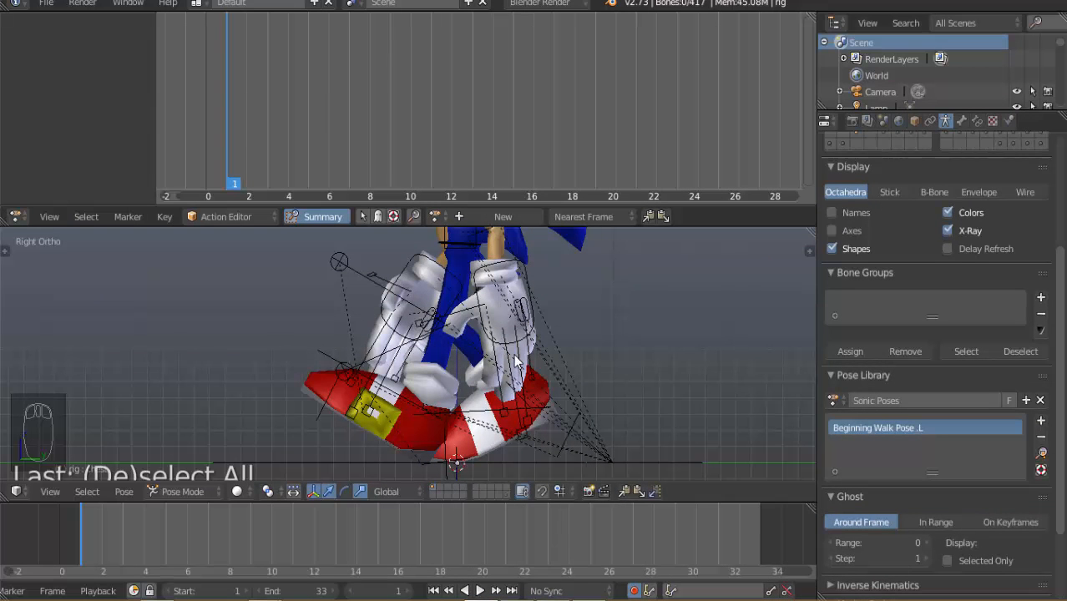
# Select all rig controls in right side view and insert a LocRotScale keyframe at frame 1.
pyautogui.scroll(-4, 547, 333)
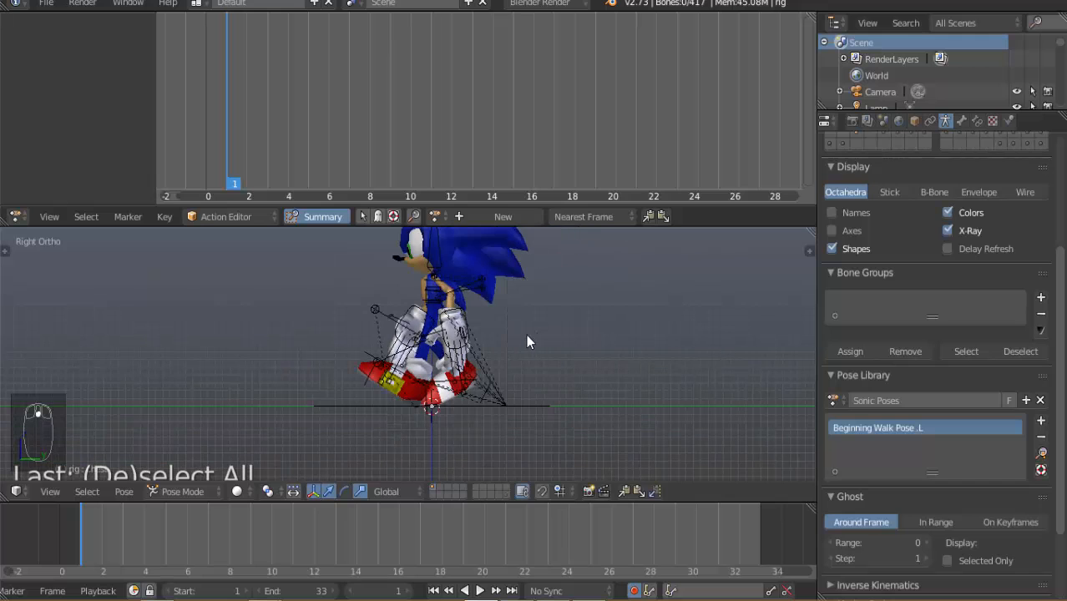
pyautogui.moveTo(491, 334); pyautogui.dragTo(530, 384, button='middle')
pyautogui.press('KP_3')
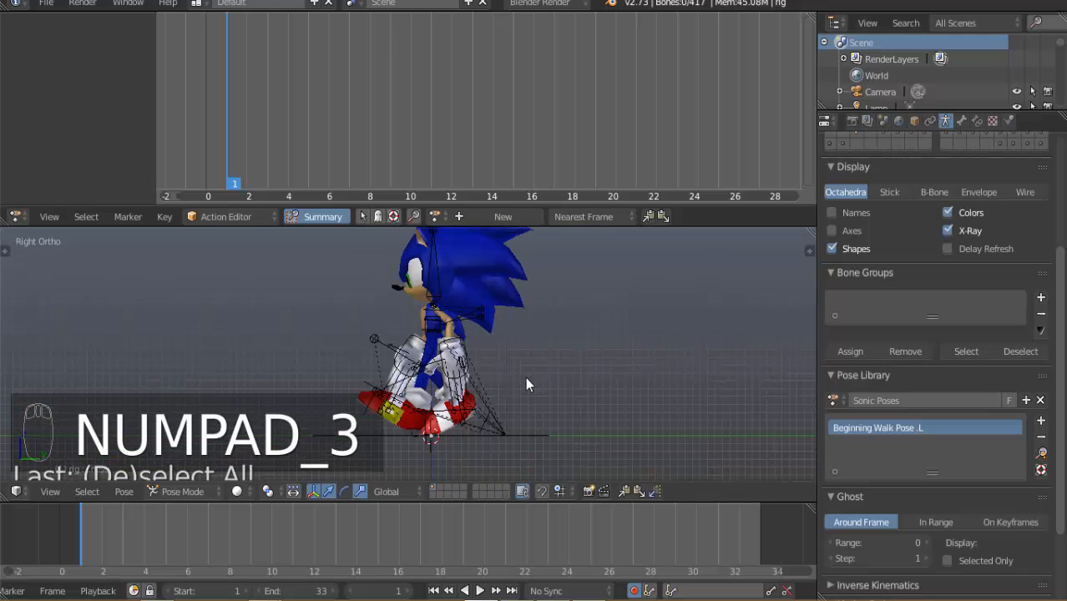
pyautogui.press('a')
pyautogui.press('a')
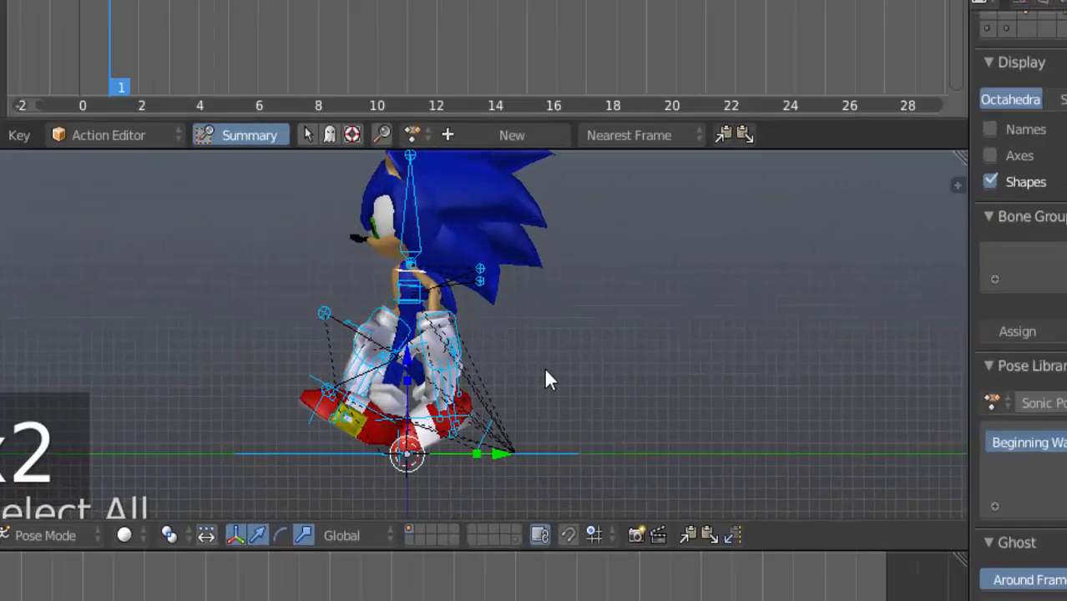
pyautogui.press('i')
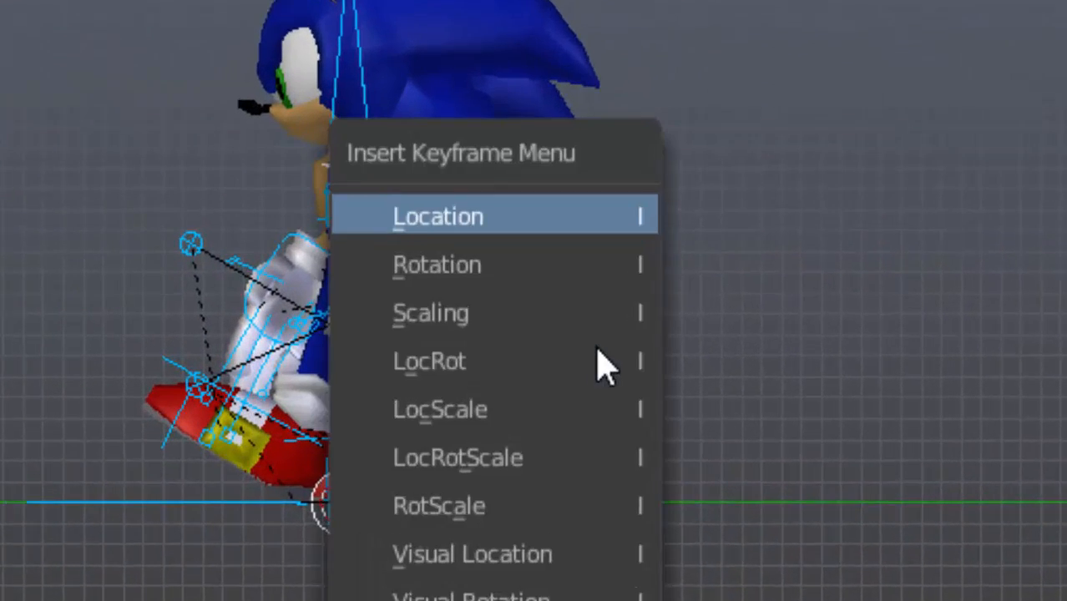
pyautogui.click(607, 477)
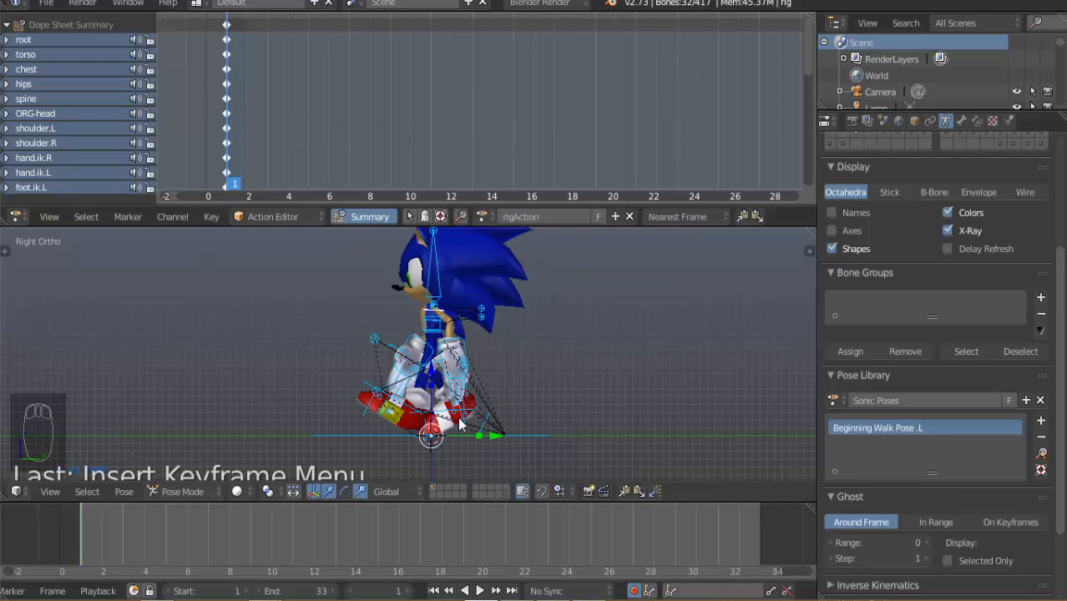
# At frame 7, move the foot.ik.L control backward along Y and rotate it about -32° so the shoe lies flat on the ground.
pyautogui.scroll(2, 425, 378)
pyautogui.moveTo(425, 378); pyautogui.dragTo(504, 372, button='middle')
pyautogui.press('KP_3')
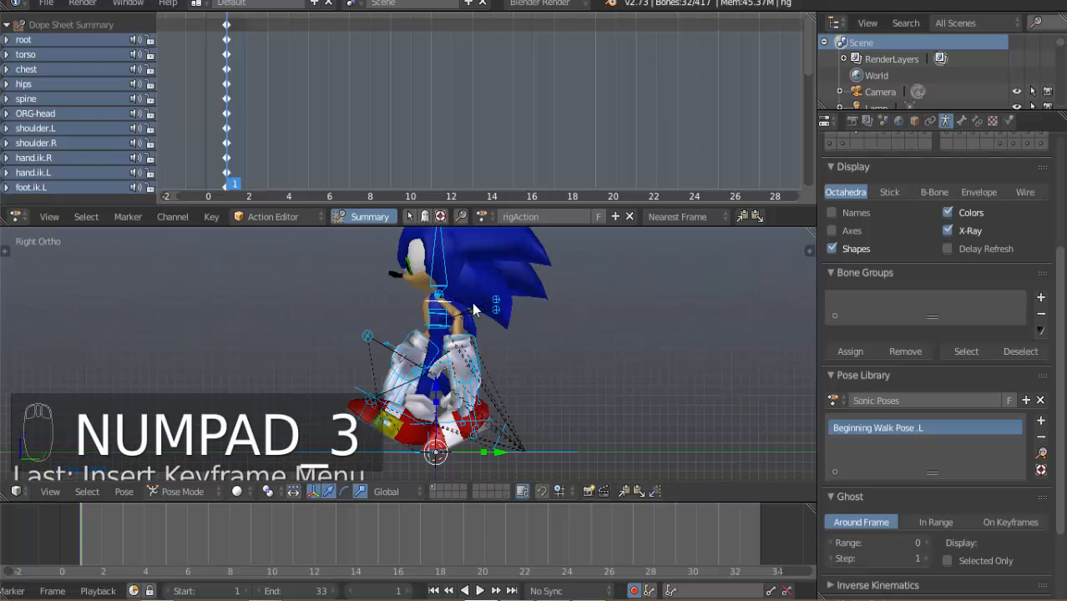
pyautogui.scroll(4, 506, 367)
pyautogui.scroll(-4, 519, 315)
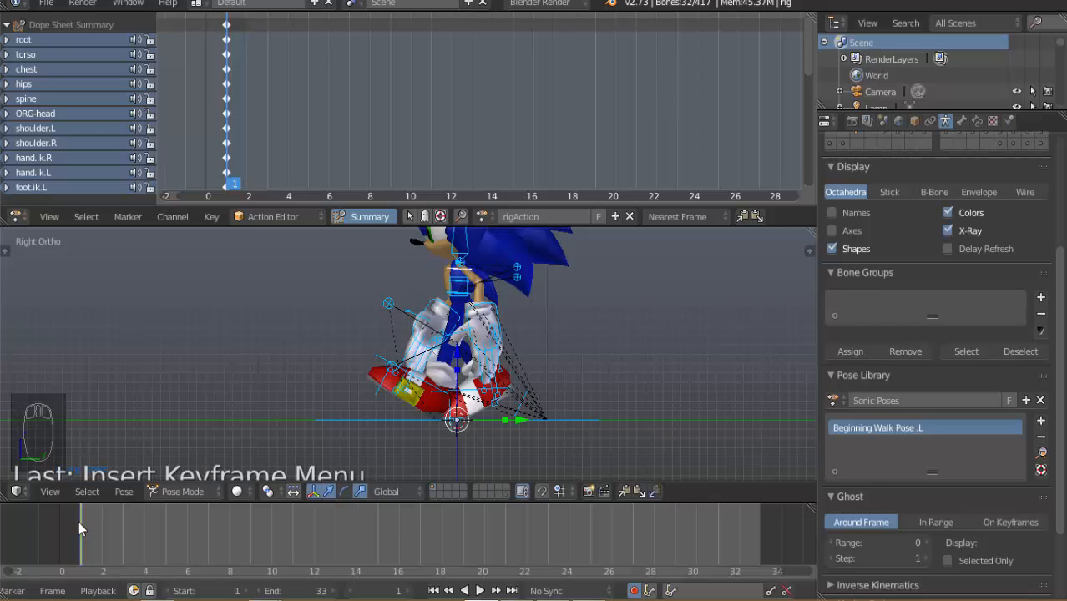
pyautogui.moveTo(78, 521); pyautogui.dragTo(171, 519)
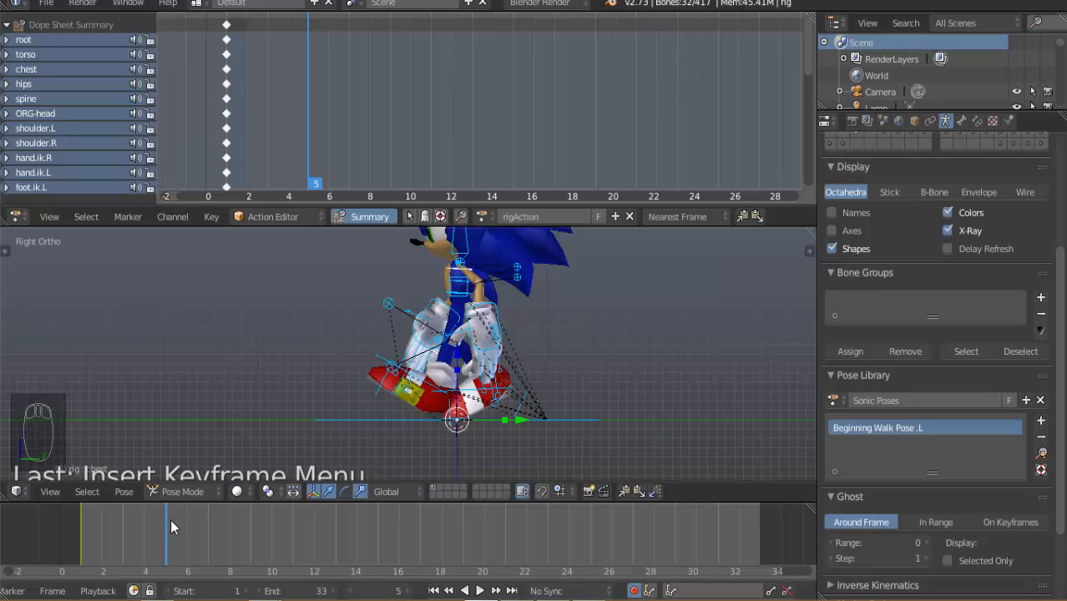
pyautogui.moveTo(170, 520); pyautogui.dragTo(204, 519)
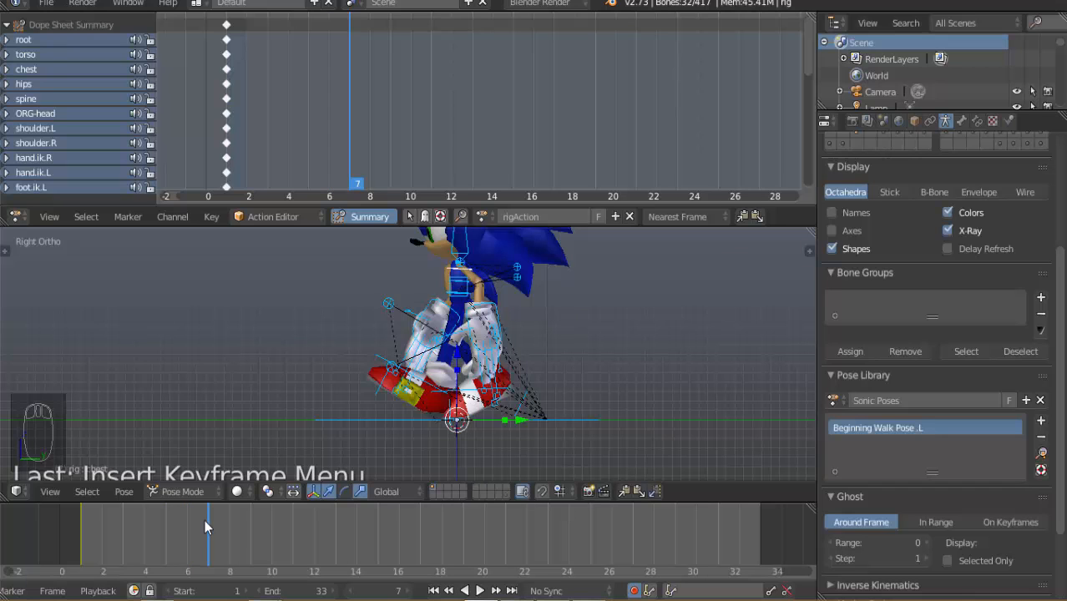
pyautogui.scroll(3, 450, 373)
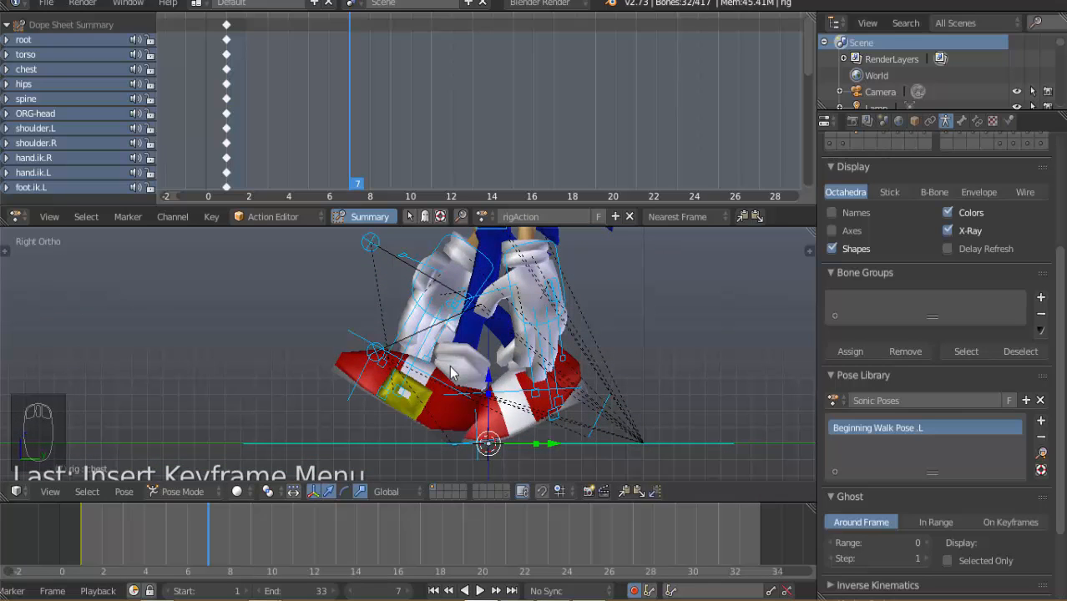
pyautogui.rightClick(430, 374)
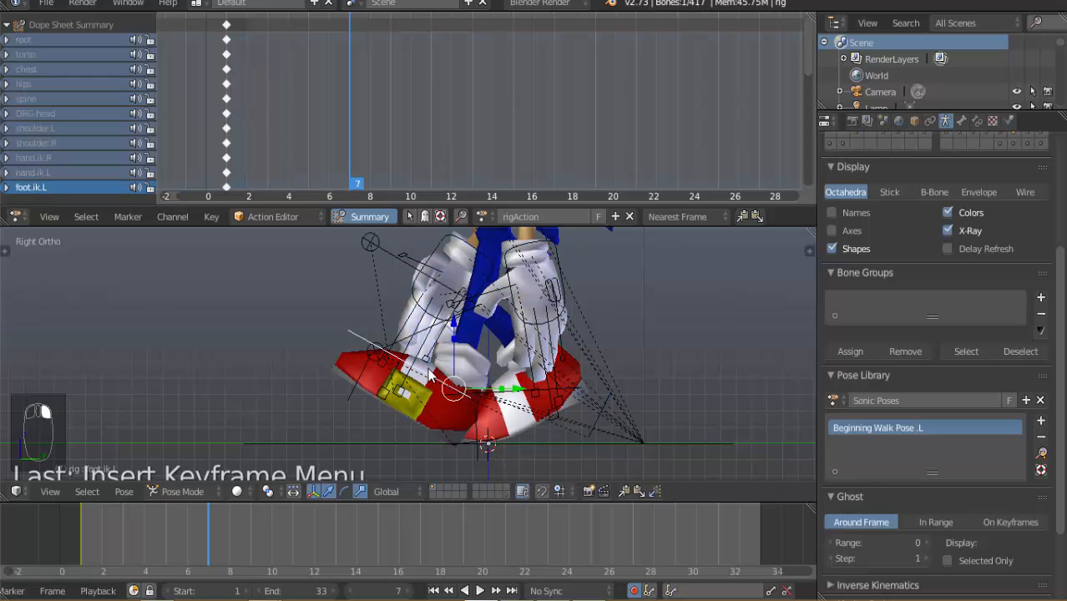
pyautogui.moveTo(505, 389); pyautogui.dragTo(576, 400)
pyautogui.press('r')
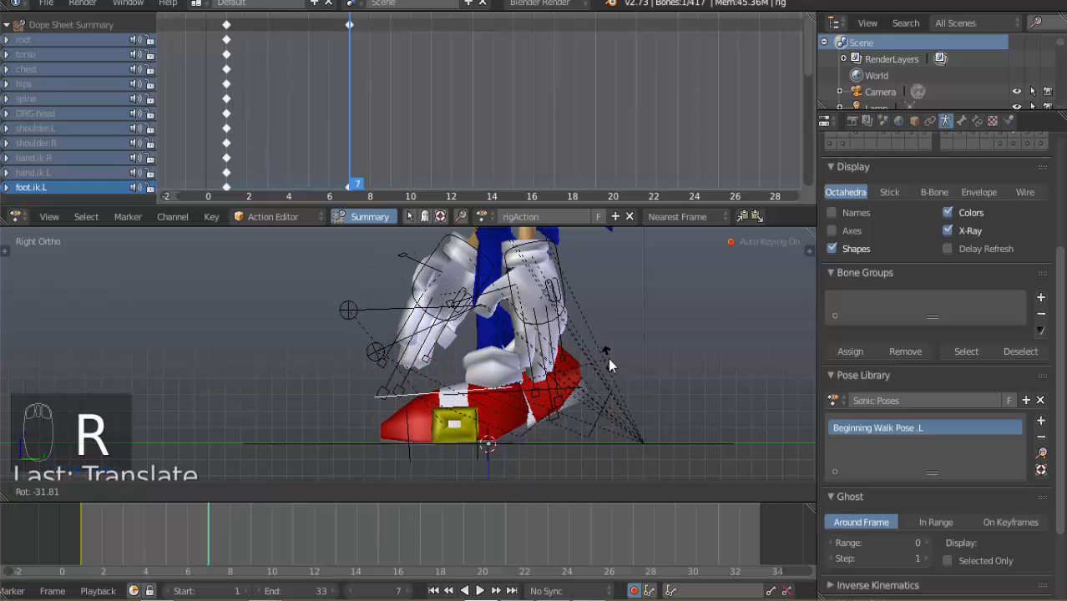
pyautogui.click(608, 357)
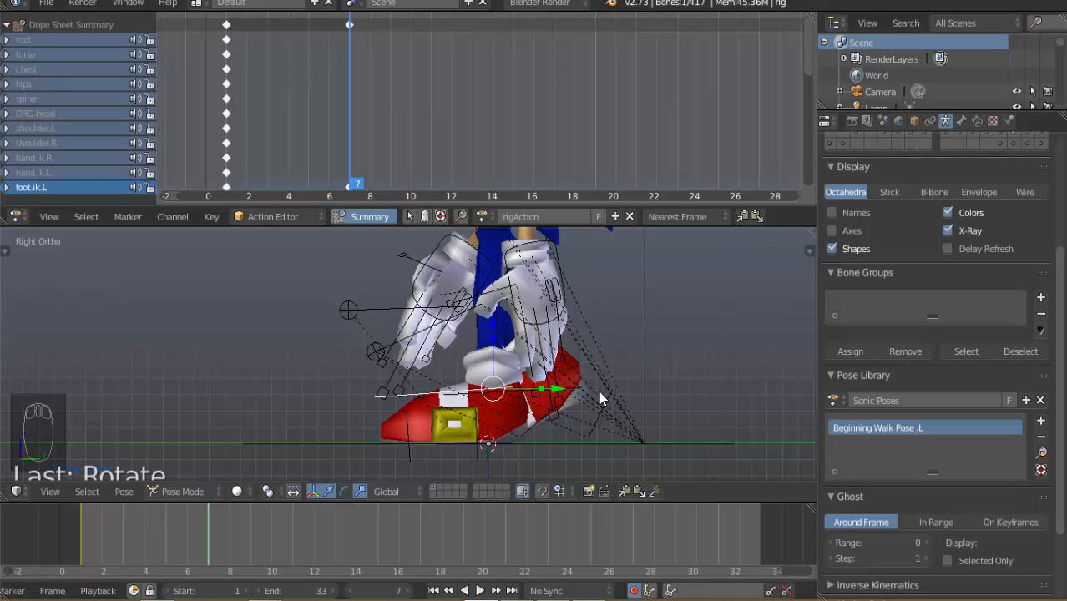
# Pose the right foot at frame 7: raise it, rotate its foot-roll control slightly, and shift the foot about 0.13 forward and 0.10 up.
pyautogui.rightClick(572, 395)
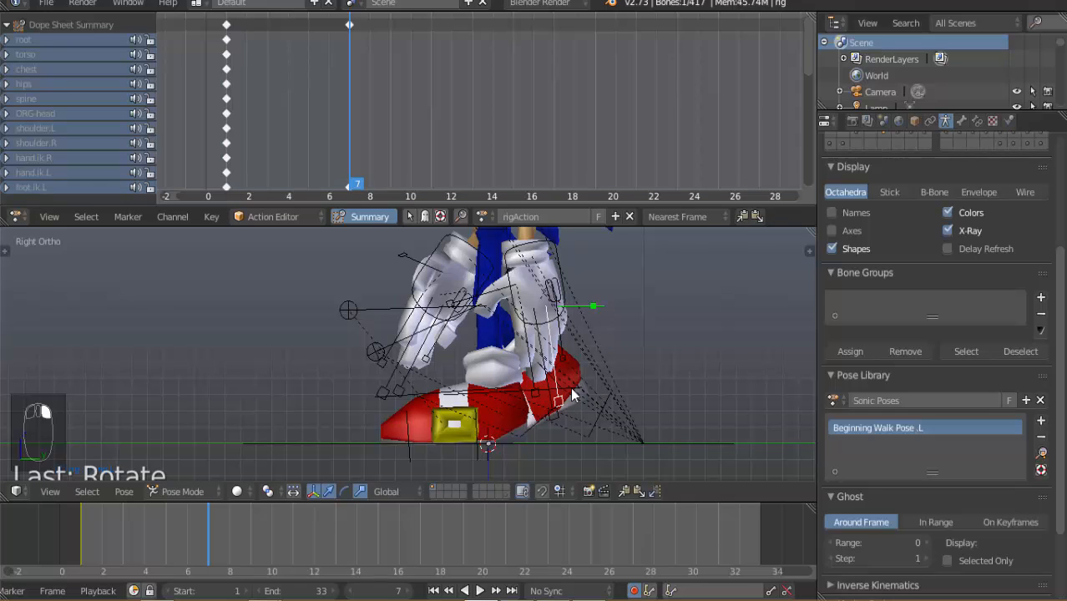
pyautogui.rightClick(572, 395)
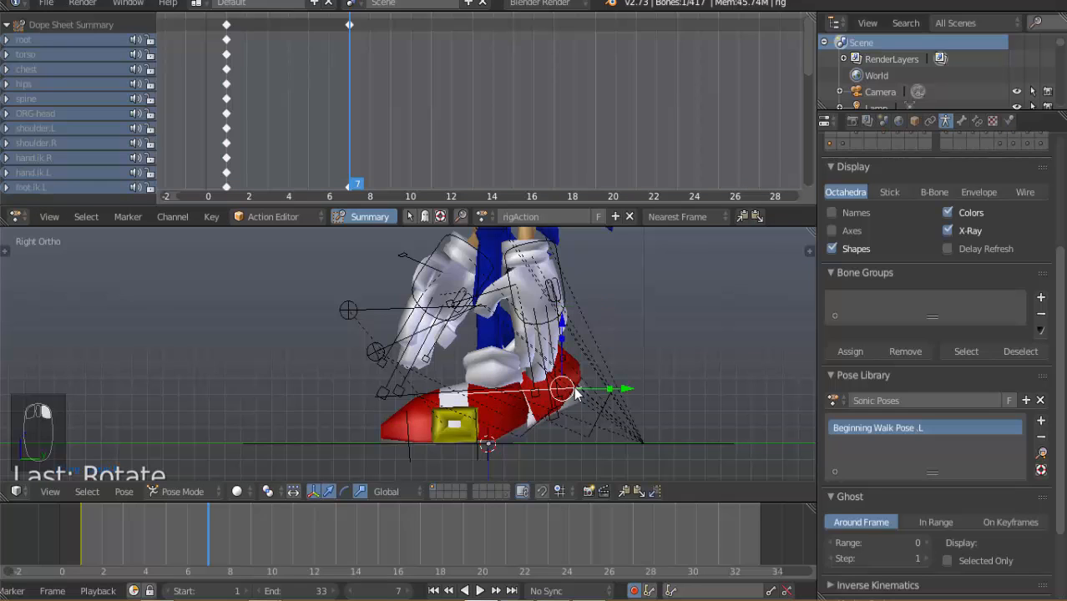
pyautogui.moveTo(564, 324); pyautogui.dragTo(561, 313)
pyautogui.moveTo(610, 381); pyautogui.dragTo(606, 389)
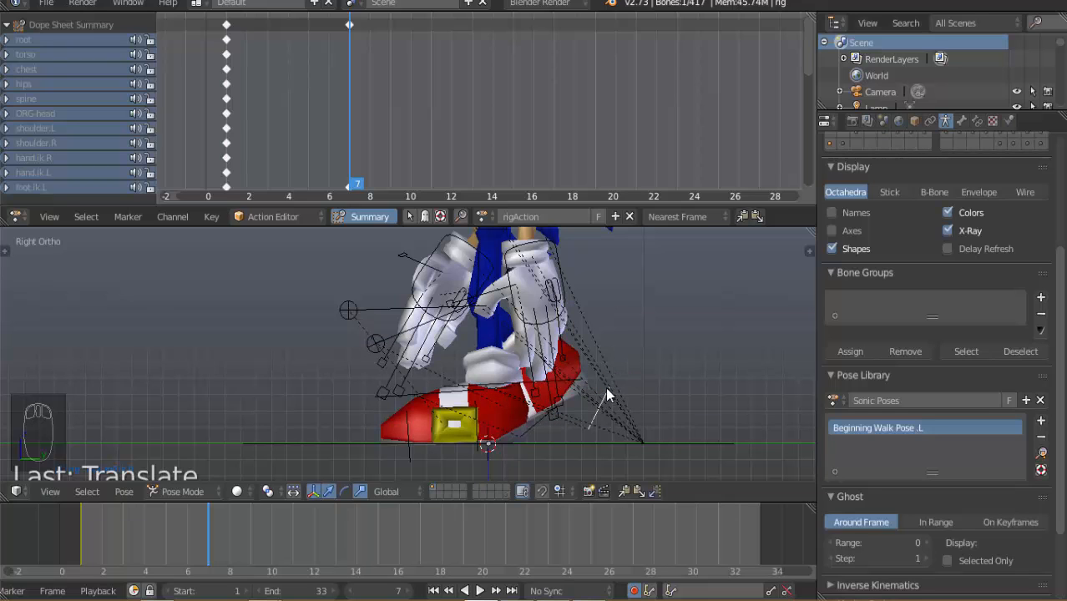
pyautogui.press('r')
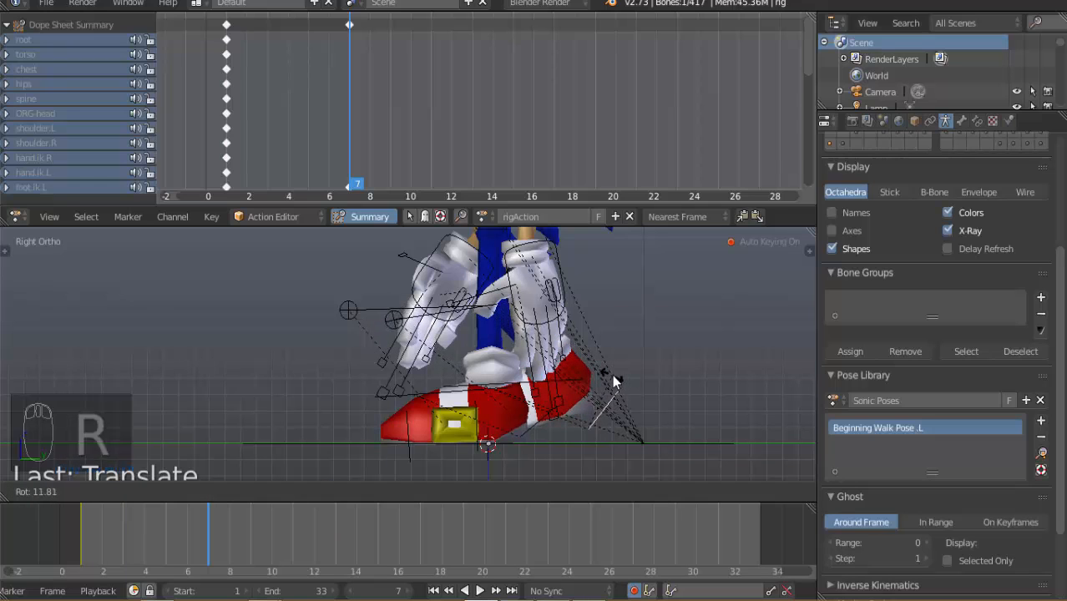
pyautogui.click(616, 382)
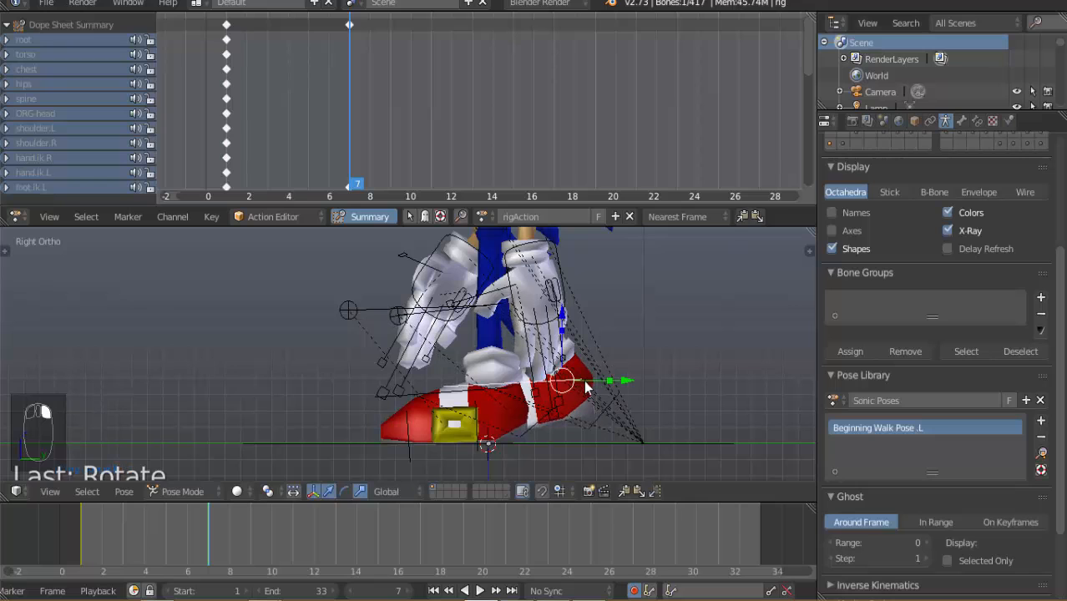
pyautogui.press('g')
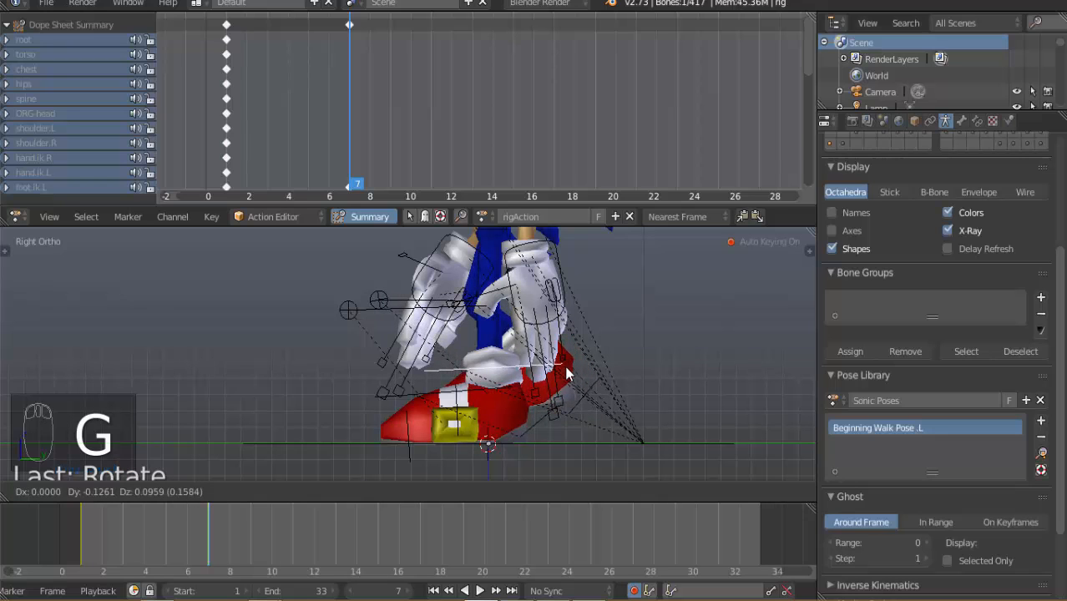
pyautogui.click(566, 374)
# Move the foot.ik.L control slightly farther back along the Y axis at frame 7.
pyautogui.click(501, 385)
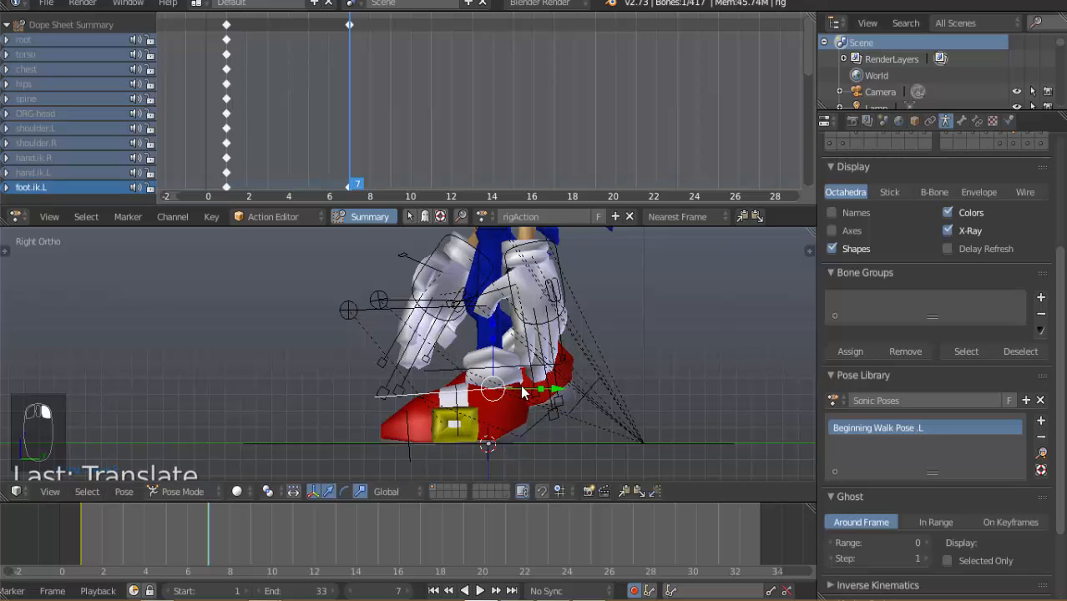
pyautogui.press('g')
pyautogui.press('y')
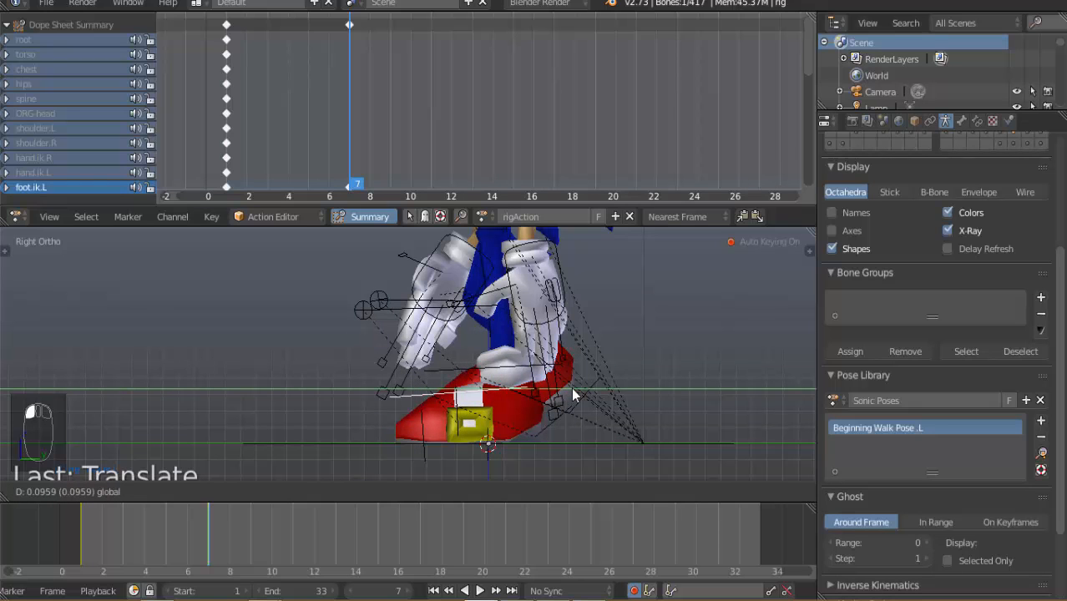
pyautogui.click(566, 387)
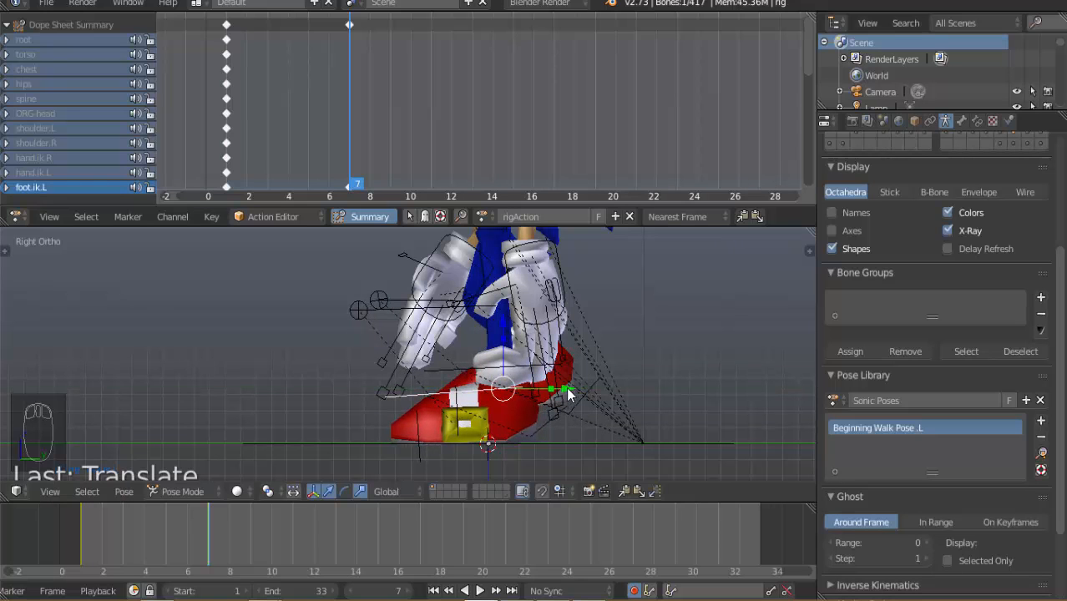
# At frame 1, select the torso, hand.ik.L and hand.ik.R controls together and lower them about 0.03 vertically.
pyautogui.scroll(-1, 512, 368)
pyautogui.scroll(-2, 506, 364)
pyautogui.scroll(2, 486, 360)
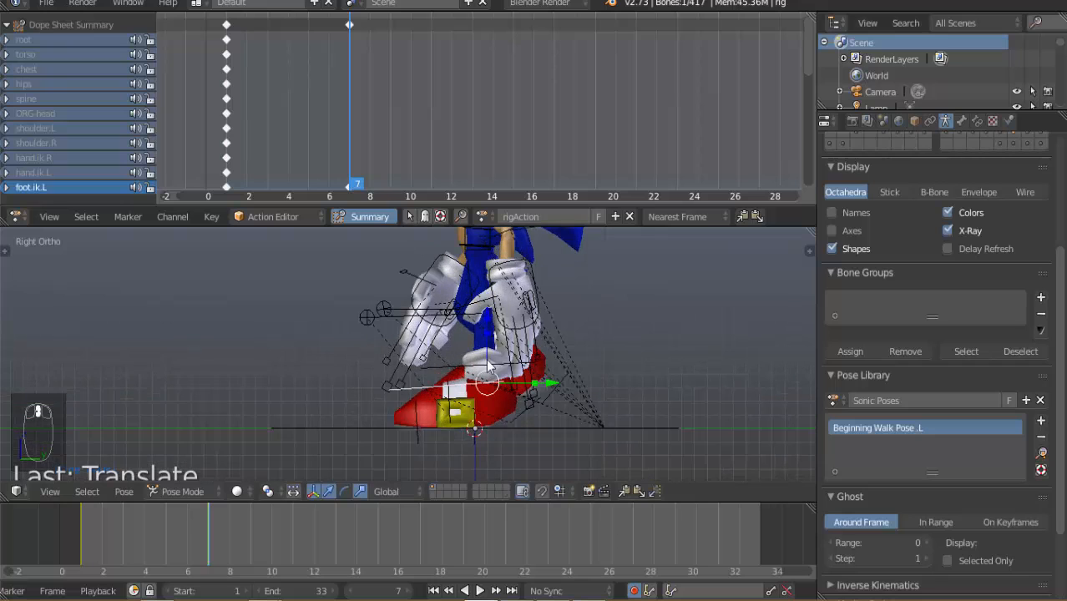
pyautogui.click(81, 526)
pyautogui.moveTo(325, 413); pyautogui.dragTo(432, 309, button='middle')
pyautogui.rightClick(440, 309)
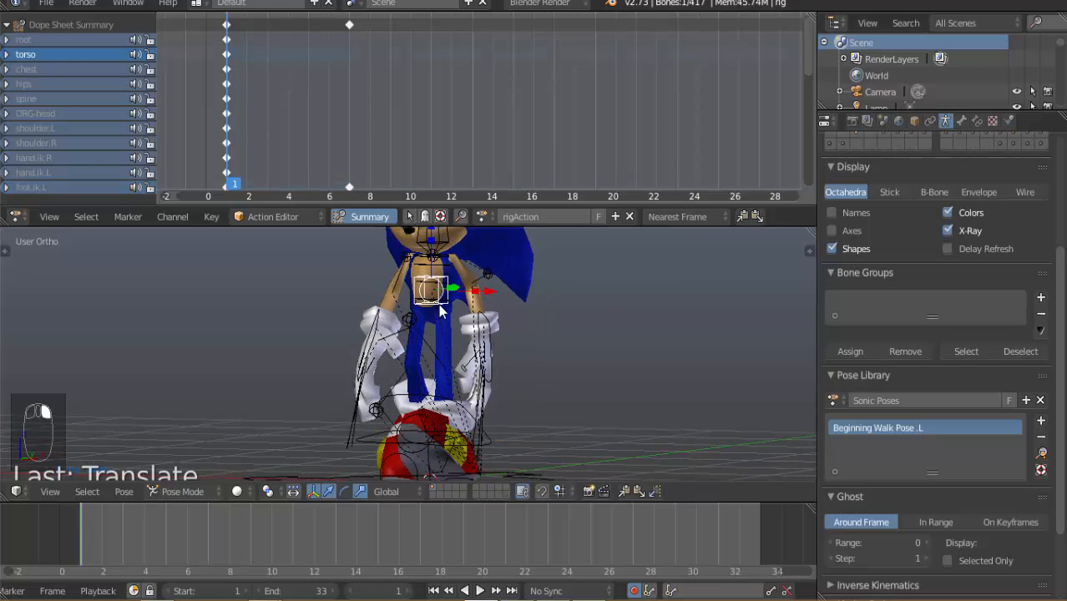
pyautogui.moveTo(441, 310); pyautogui.dragTo(505, 338, button='middle')
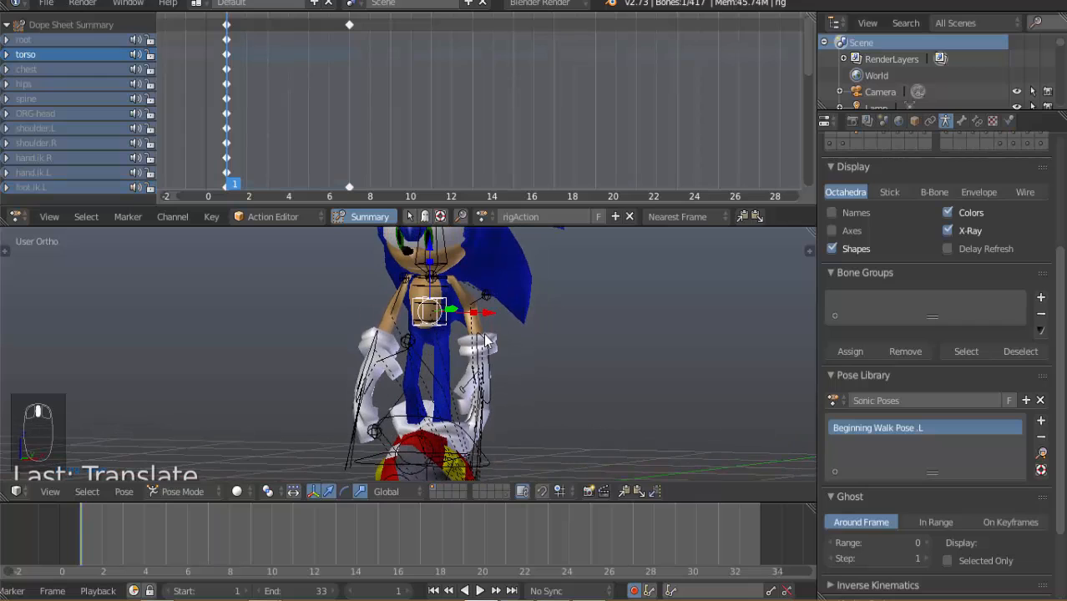
pyautogui.keyDown('shift'); pyautogui.rightClick(478, 338); pyautogui.keyUp('shift')
pyautogui.keyDown('shift'); pyautogui.rightClick(380, 340); pyautogui.keyUp('shift')
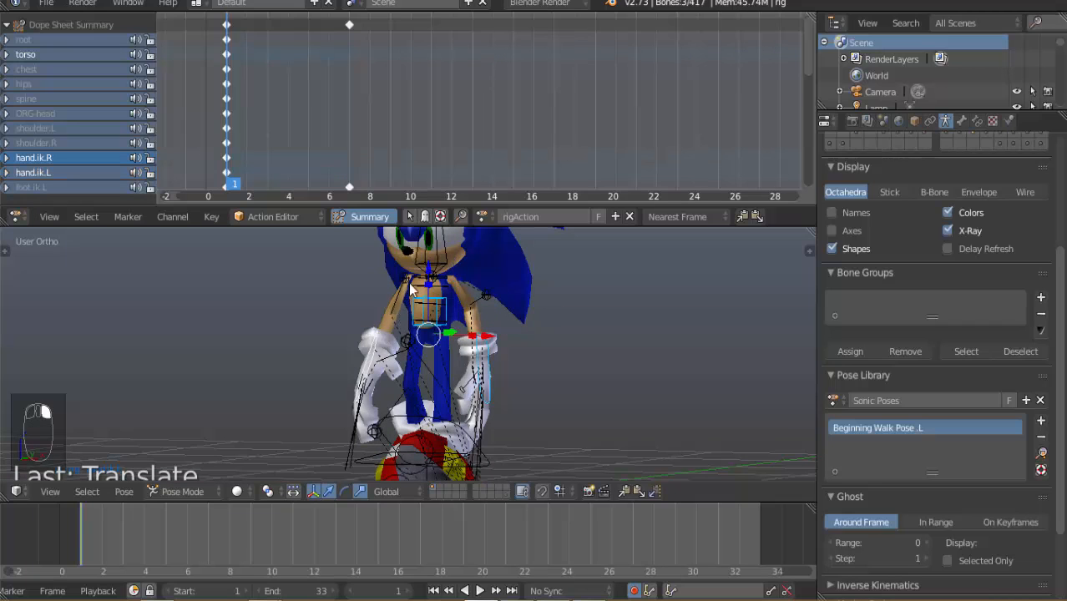
pyautogui.press('g')
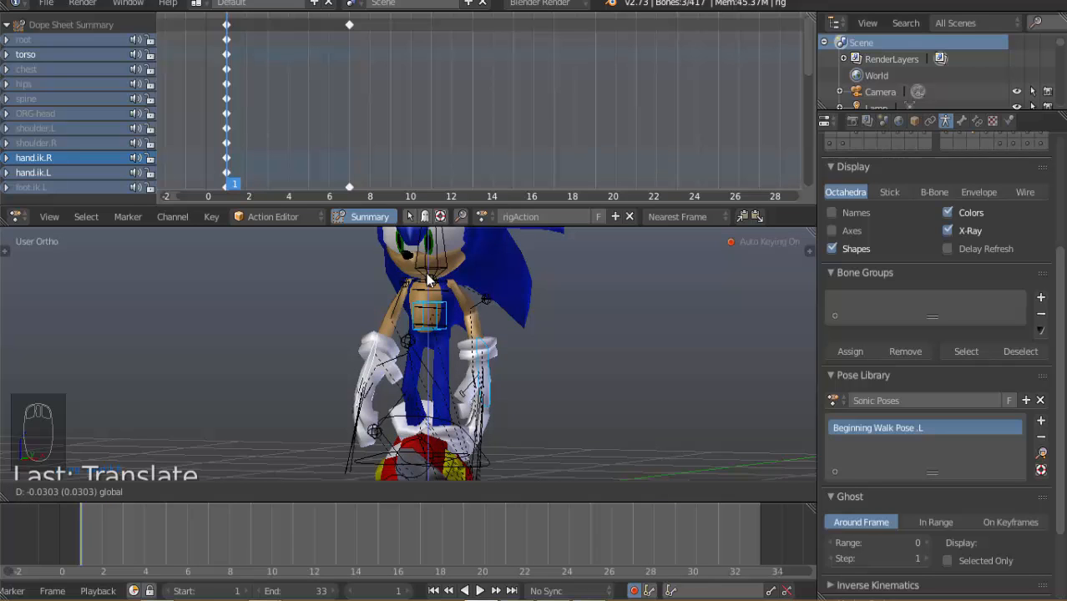
pyautogui.click(429, 280)
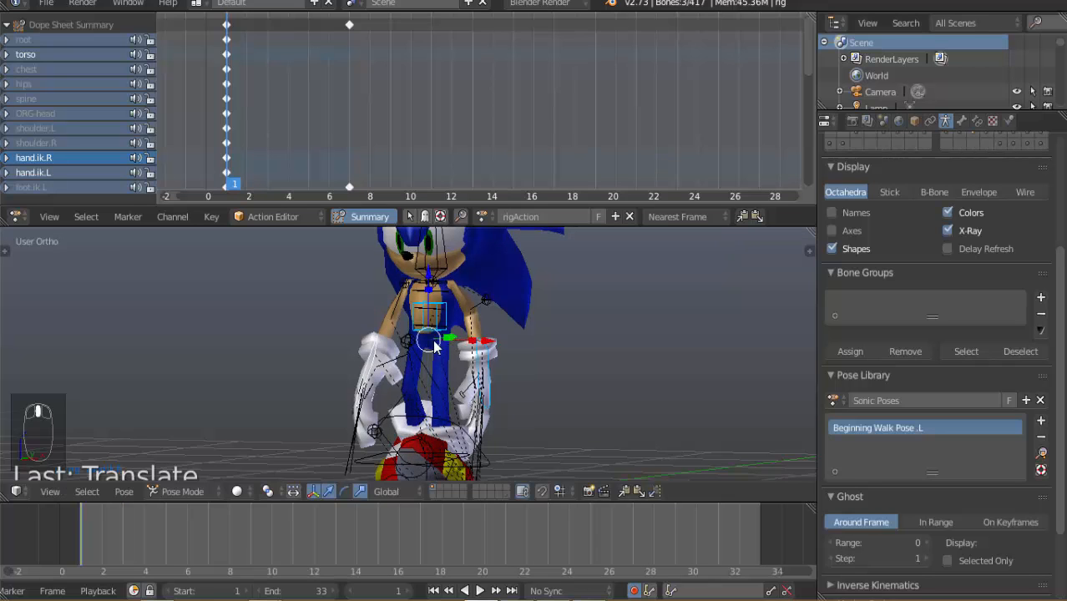
# At frame 7, raise the selected torso and both hand controls about 0.02 vertically in right side view.
pyautogui.moveTo(428, 281); pyautogui.dragTo(328, 347, button='middle')
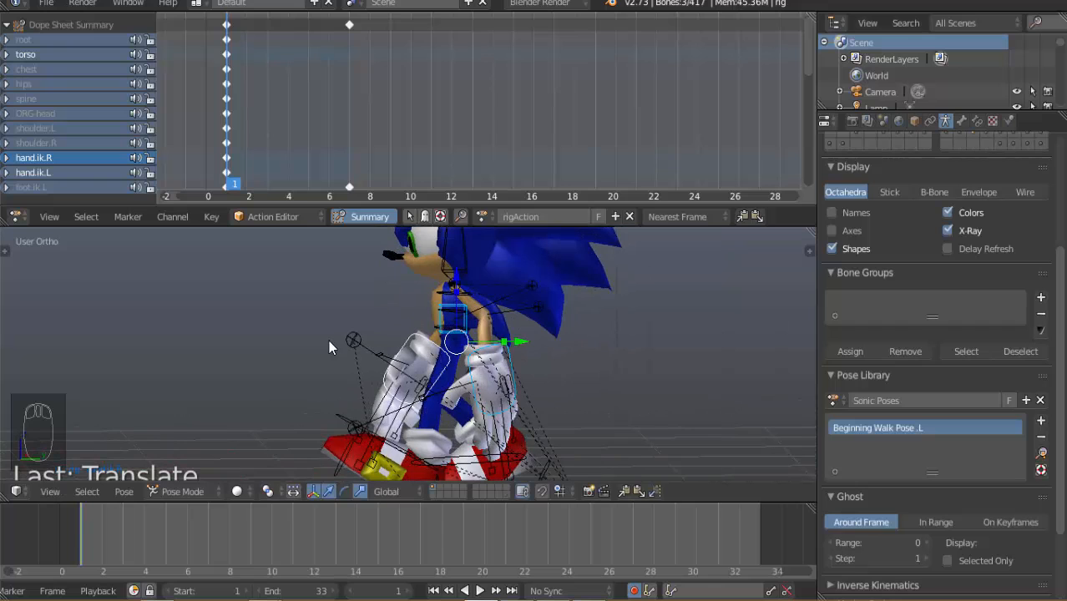
pyautogui.press('KP_3')
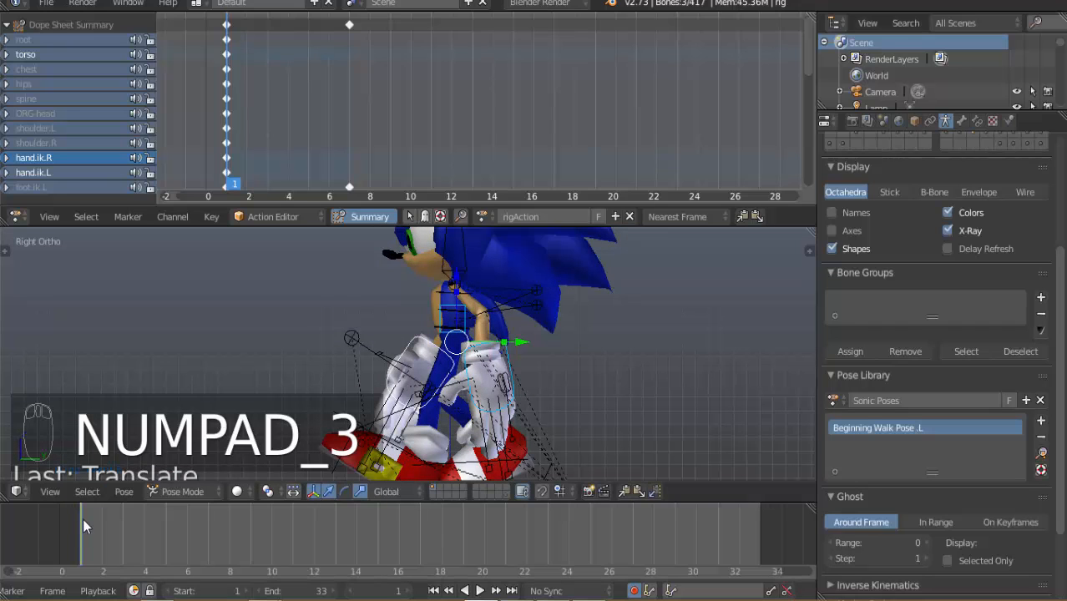
pyautogui.click(347, 55)
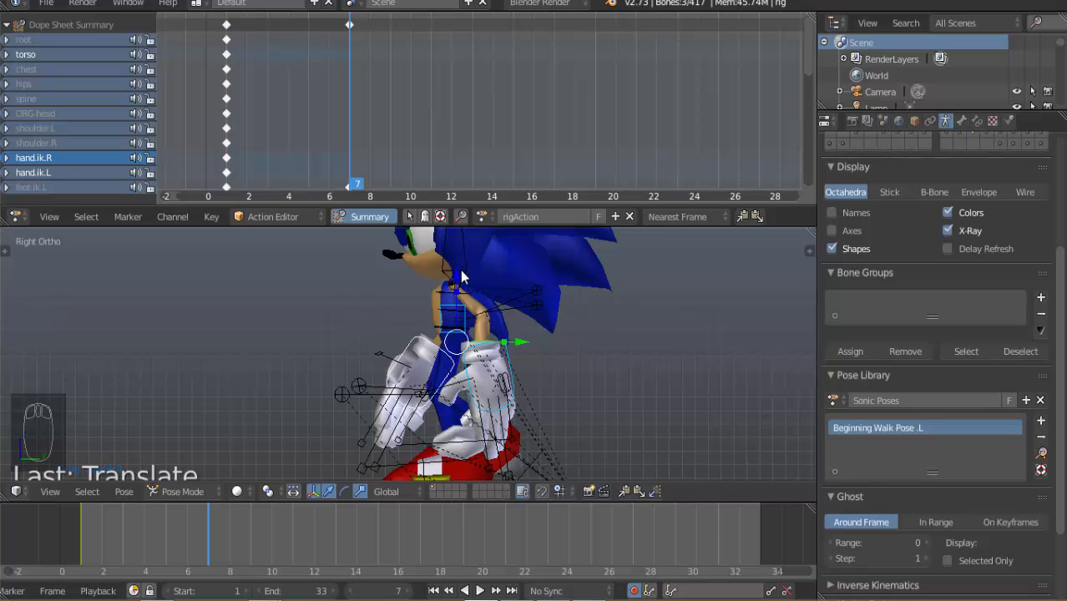
pyautogui.press('g')
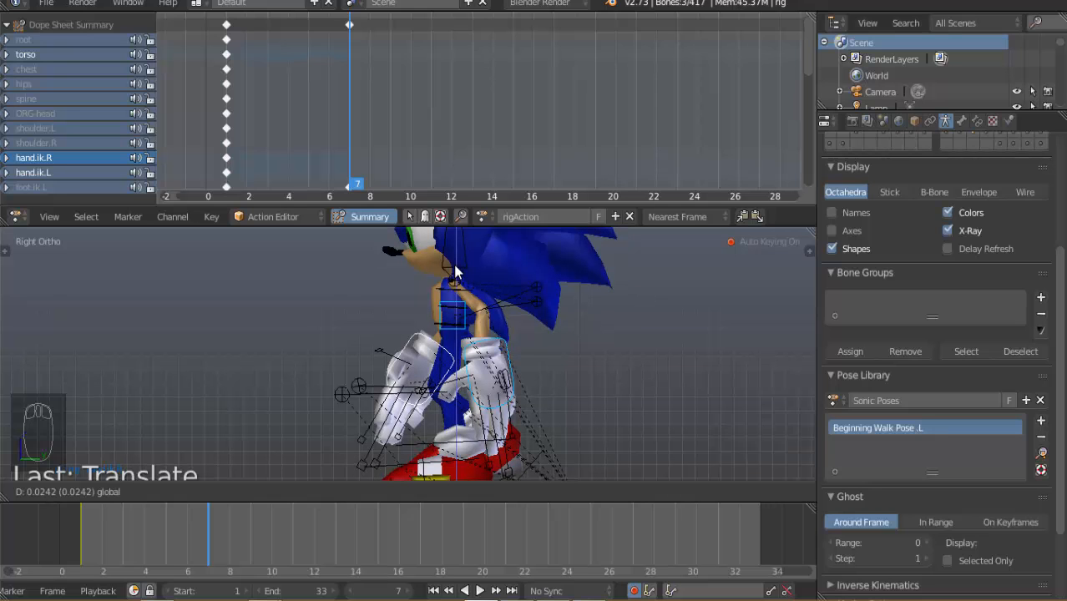
pyautogui.click(500, 374)
# Clear the rotation of the right foot's foot-roll control behind the heel at frame 7.
pyautogui.scroll(1, 492, 372)
pyautogui.keyDown('shift'); pyautogui.moveTo(480, 412); pyautogui.dragTo(338, 390, button='middle'); pyautogui.keyUp('shift')
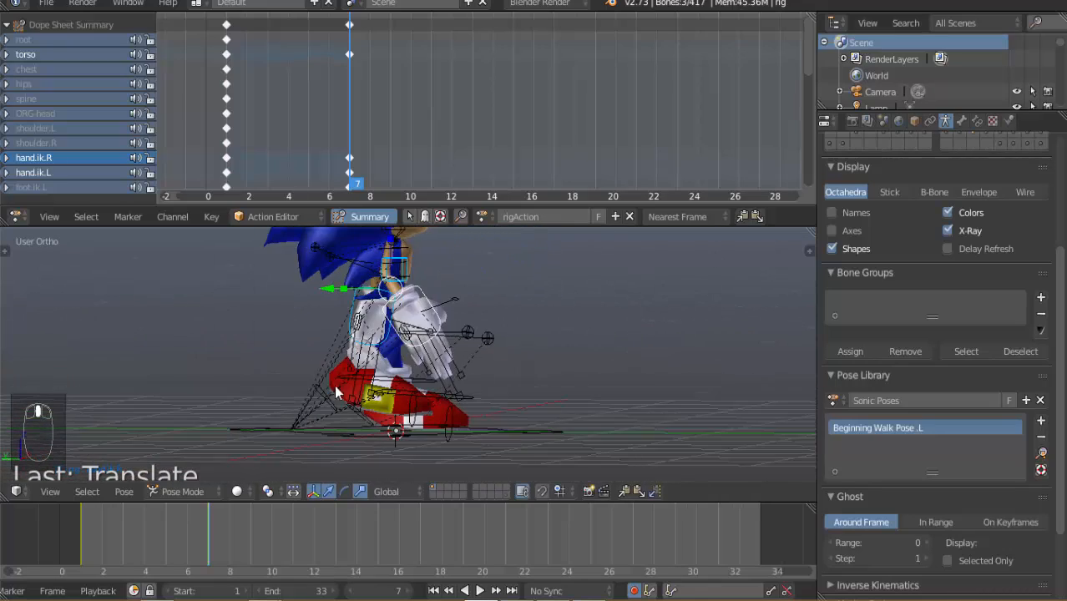
pyautogui.rightClick(328, 399)
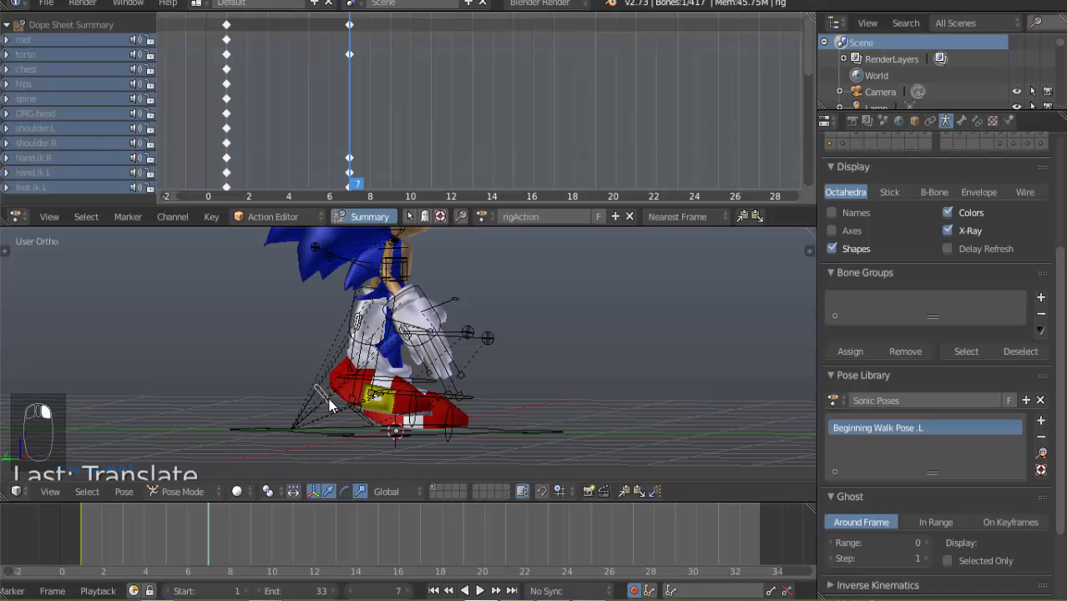
pyautogui.hotkey('alt', 'r')
pyautogui.moveTo(351, 404); pyautogui.dragTo(235, 356, button='middle')
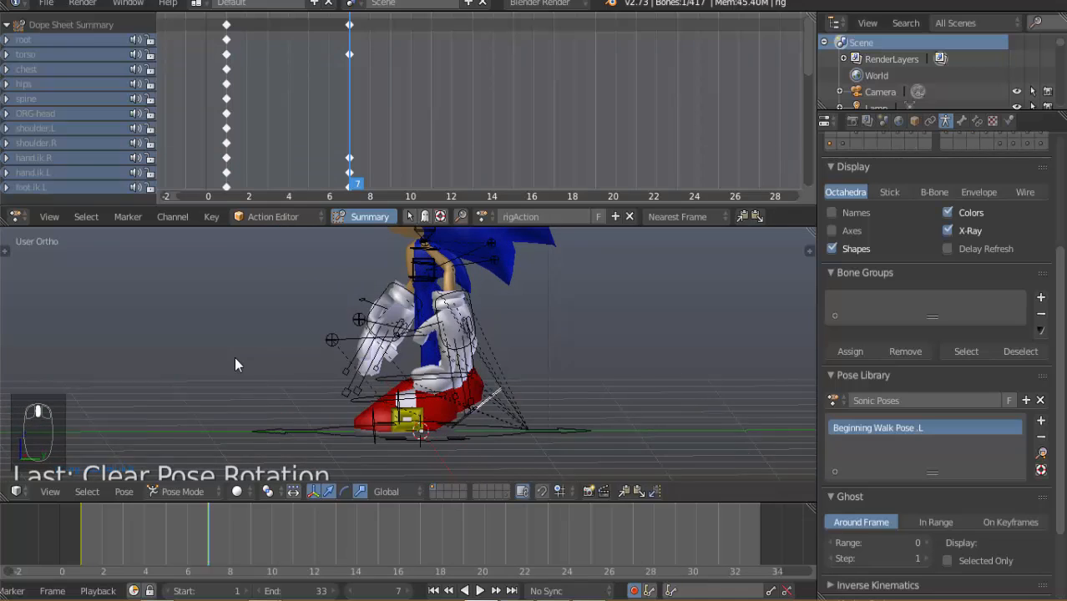
pyautogui.press('KP_3')
pyautogui.keyDown('shift'); pyautogui.moveTo(407, 339); pyautogui.dragTo(409, 367, button='middle'); pyautogui.keyUp('shift')
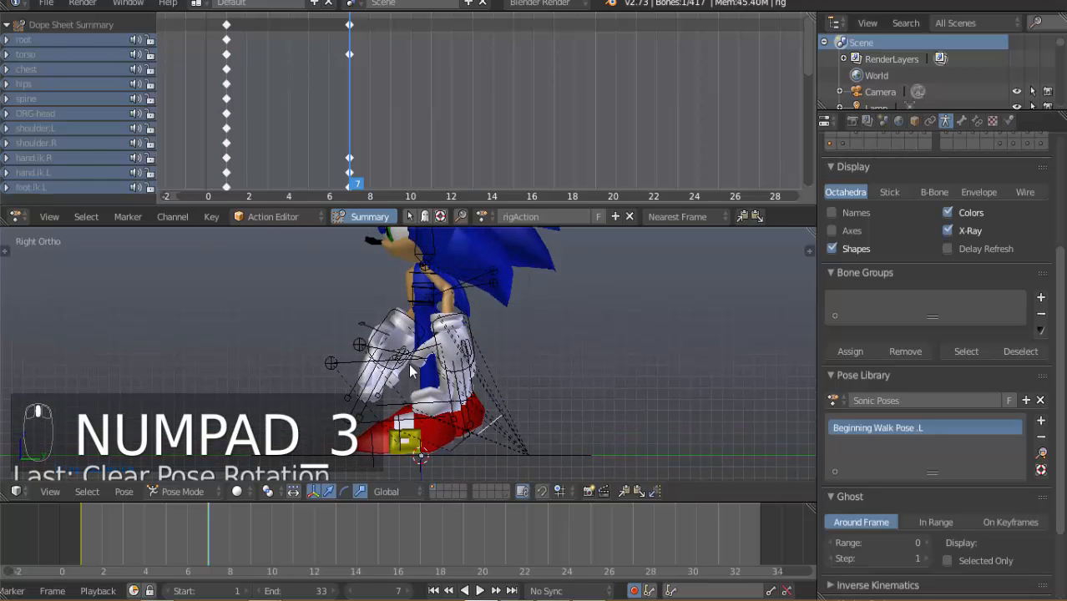
pyautogui.scroll(-1, 410, 372)
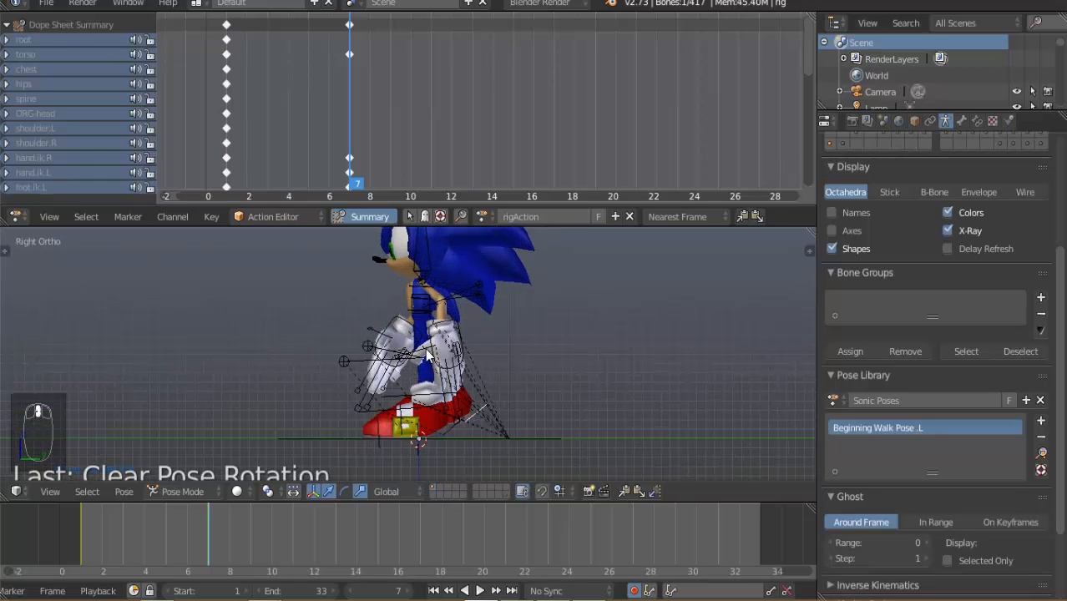
# Move the right foot IK control forward and slightly up at frame 7, and scrub between frames 1 and 7 to check the motion.
pyautogui.moveTo(98, 533); pyautogui.dragTo(212, 573)
pyautogui.rightClick(442, 400)
pyautogui.rightClick(433, 401)
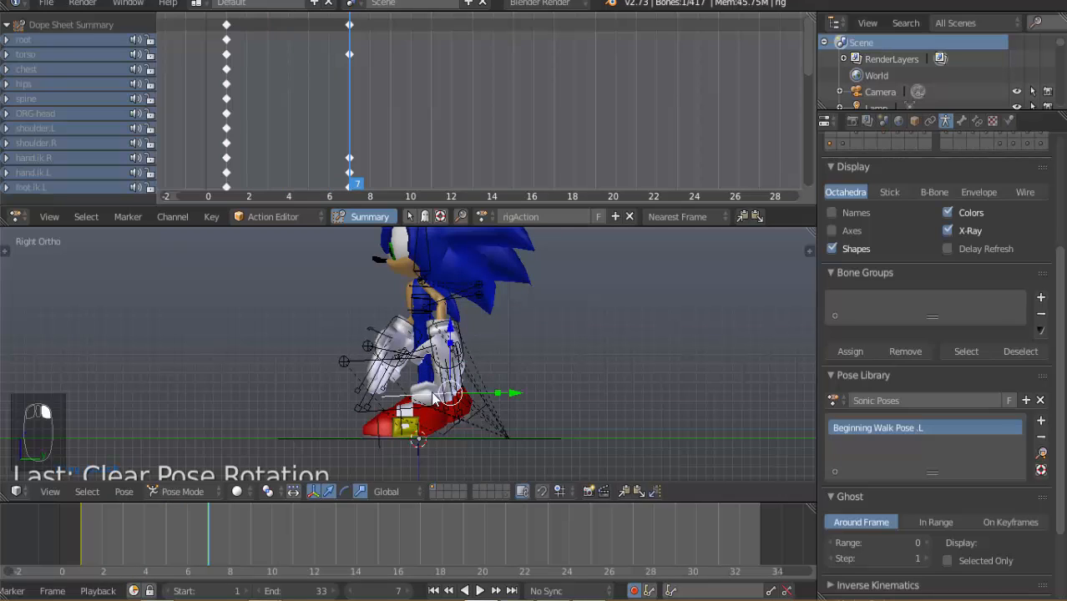
pyautogui.press('g')
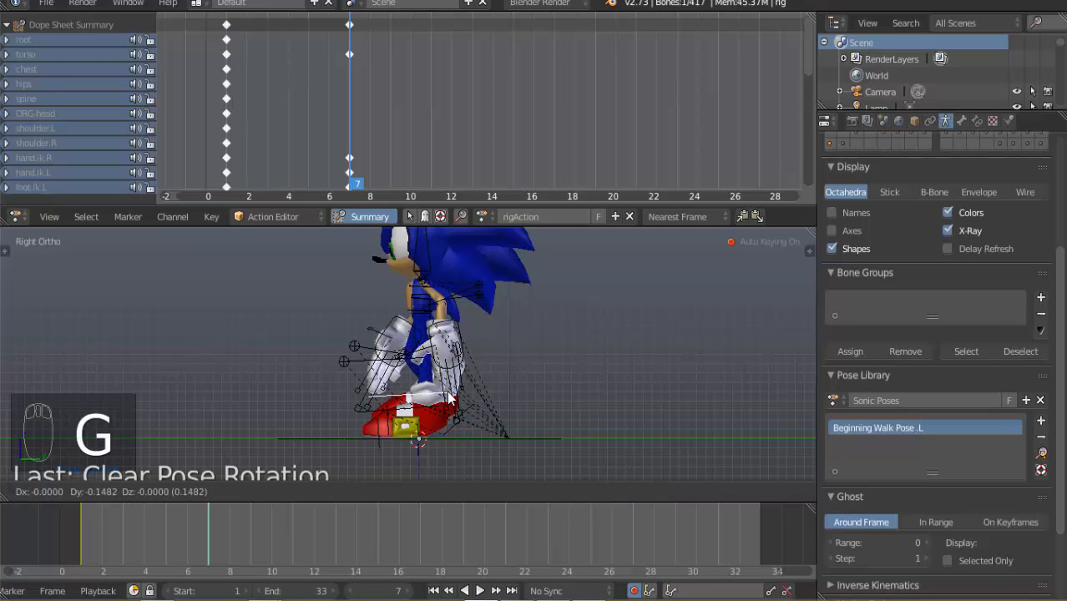
pyautogui.click(449, 392)
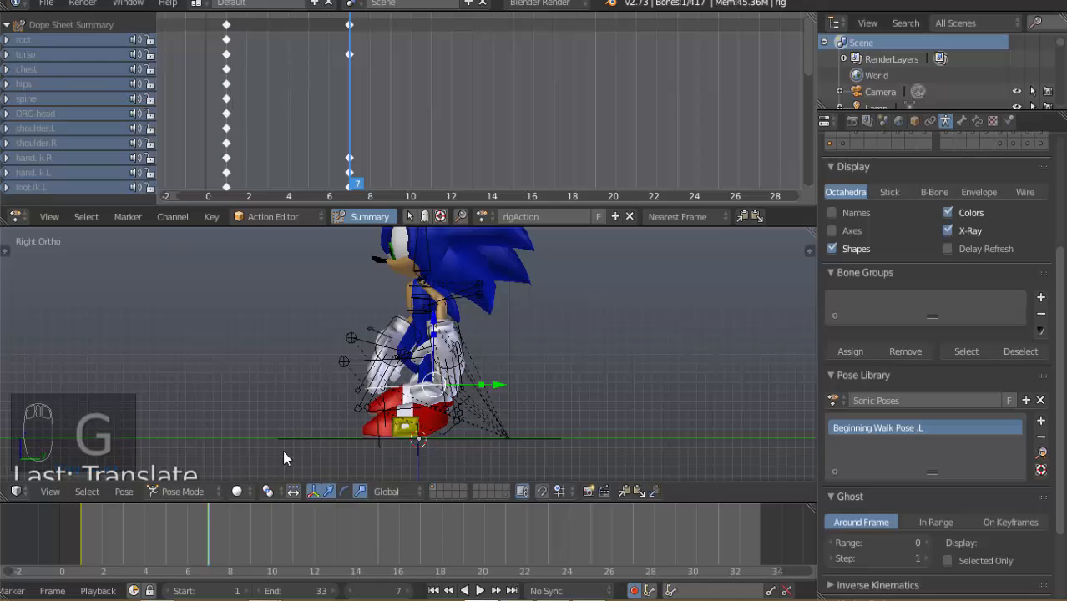
pyautogui.moveTo(82, 528); pyautogui.dragTo(206, 546)
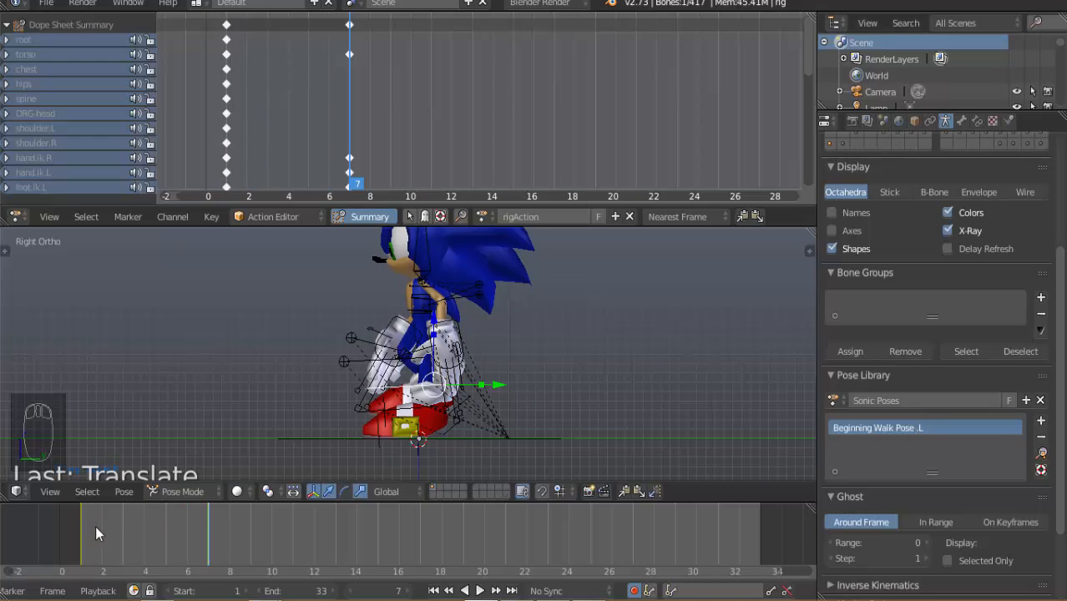
pyautogui.moveTo(77, 524); pyautogui.dragTo(204, 510)
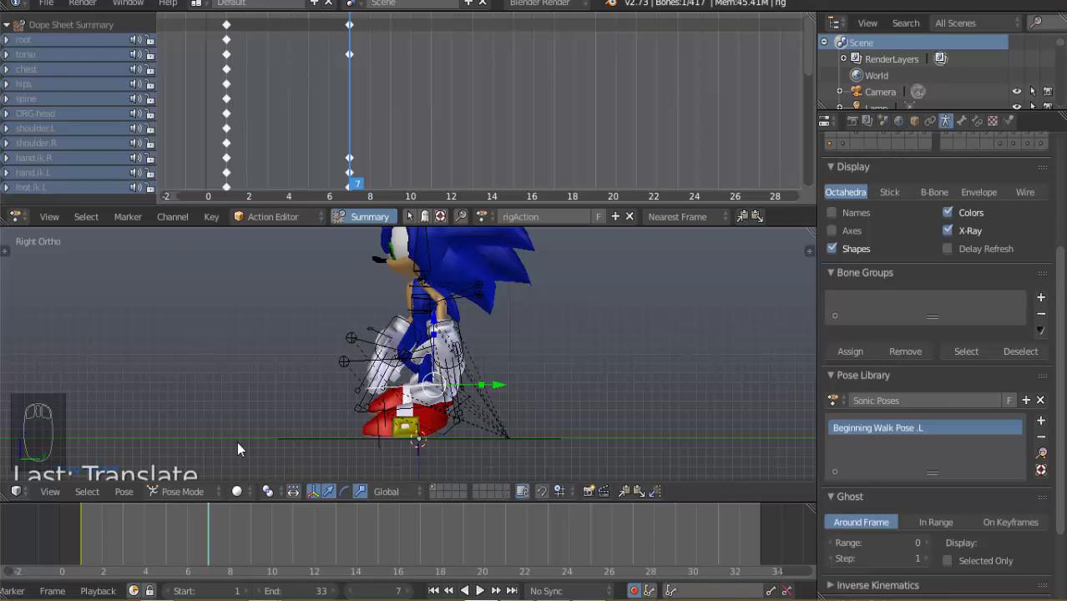
# In front view at frame 7, trackball-rotate the hand.ik.L control about -30° and move it outward about 0.09 along X.
pyautogui.scroll(2, 390, 436)
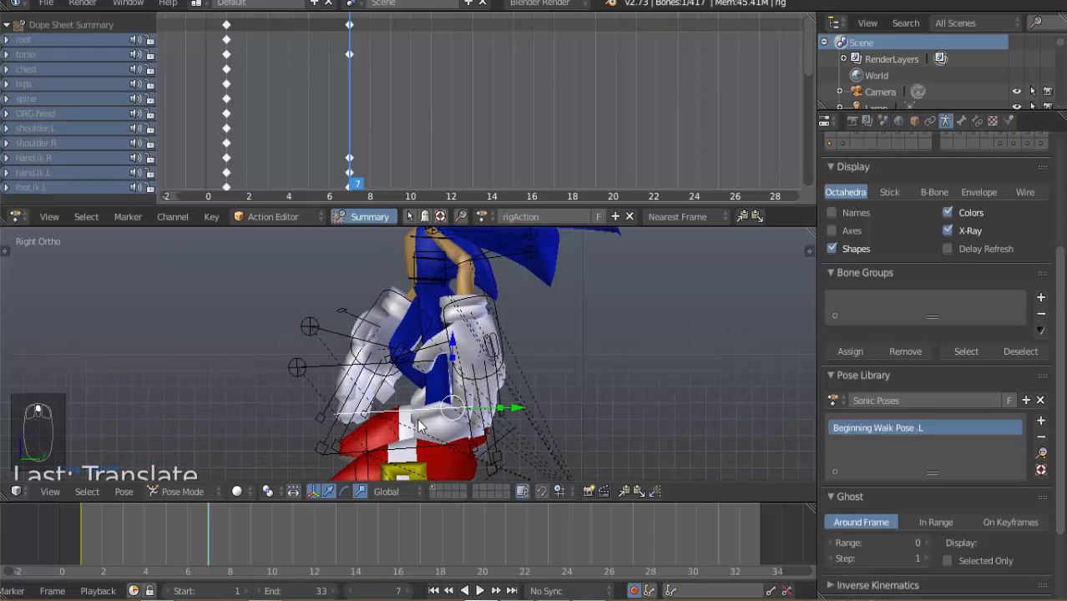
pyautogui.rightClick(500, 336)
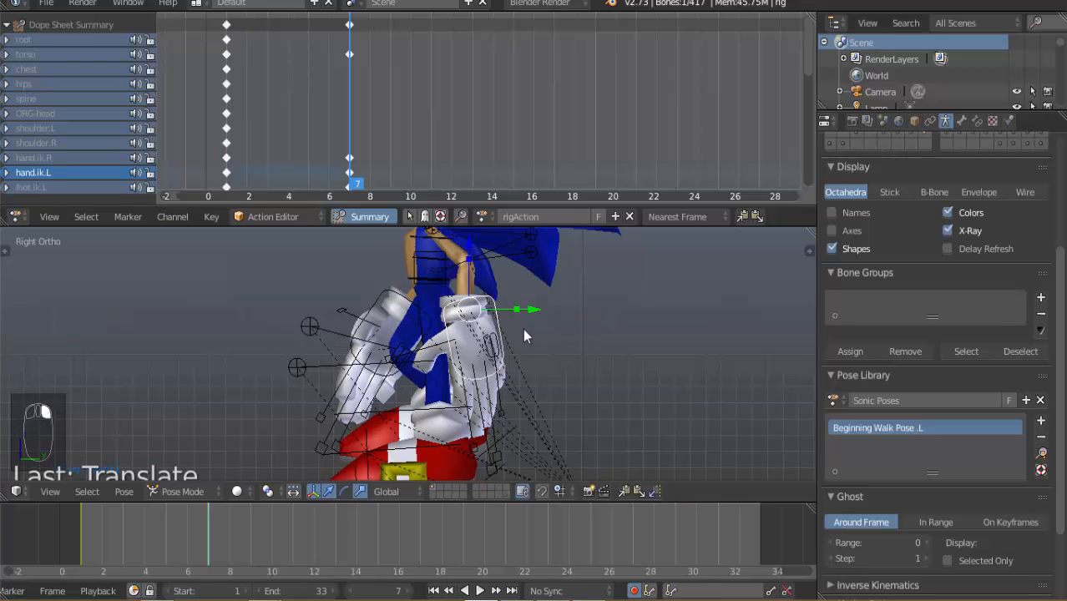
pyautogui.moveTo(526, 341); pyautogui.dragTo(655, 387, button='middle')
pyautogui.press('KP_1')
pyautogui.press('r')
pyautogui.press('r')
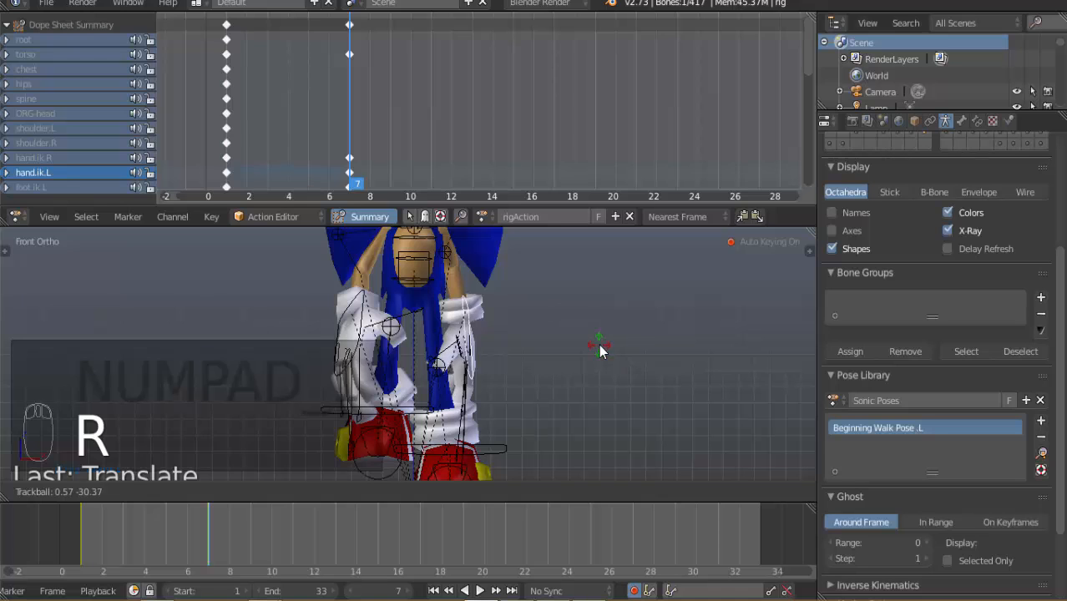
pyautogui.click(600, 350)
pyautogui.press('g')
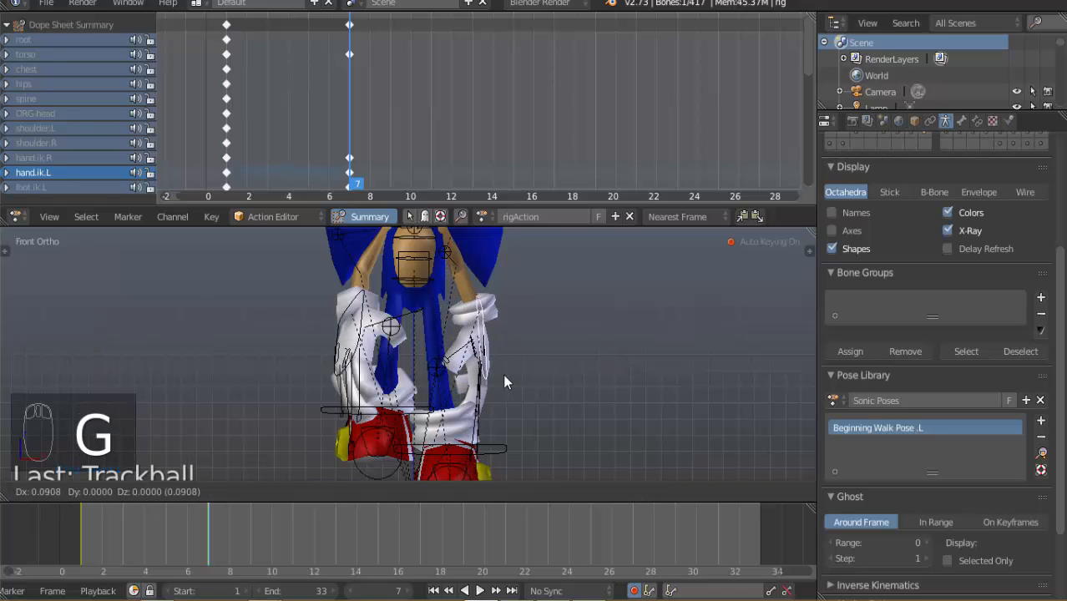
pyautogui.click(504, 380)
# Move hand.ik.L forward beside the body in side view, rotate it to hang straight, lower it slightly and adjust its distance from the hip.
pyautogui.press('KP_3')
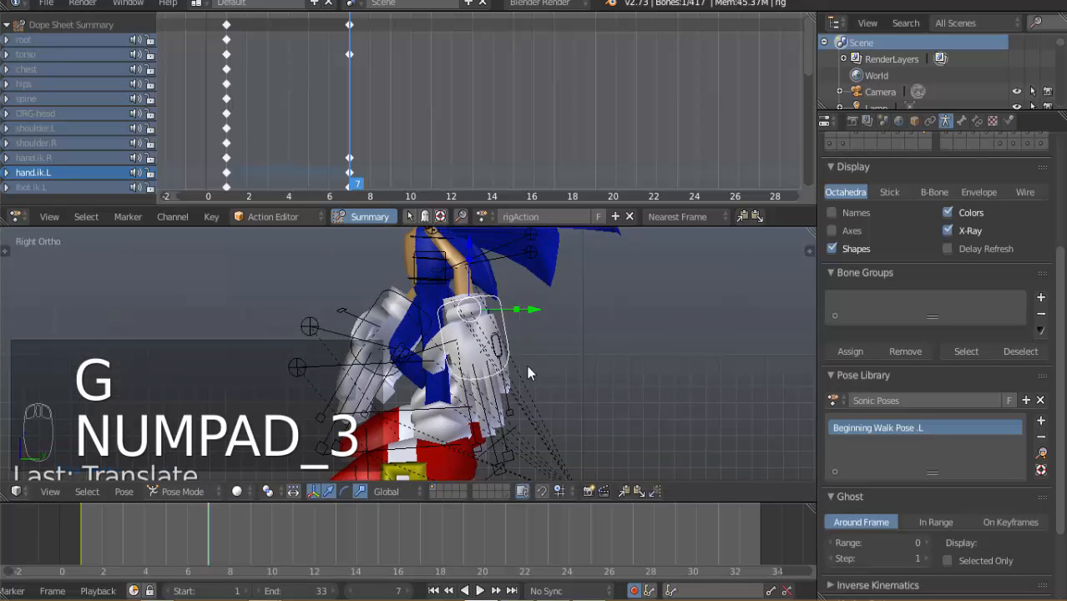
pyautogui.press('g')
pyautogui.click(489, 364)
pyautogui.press('r')
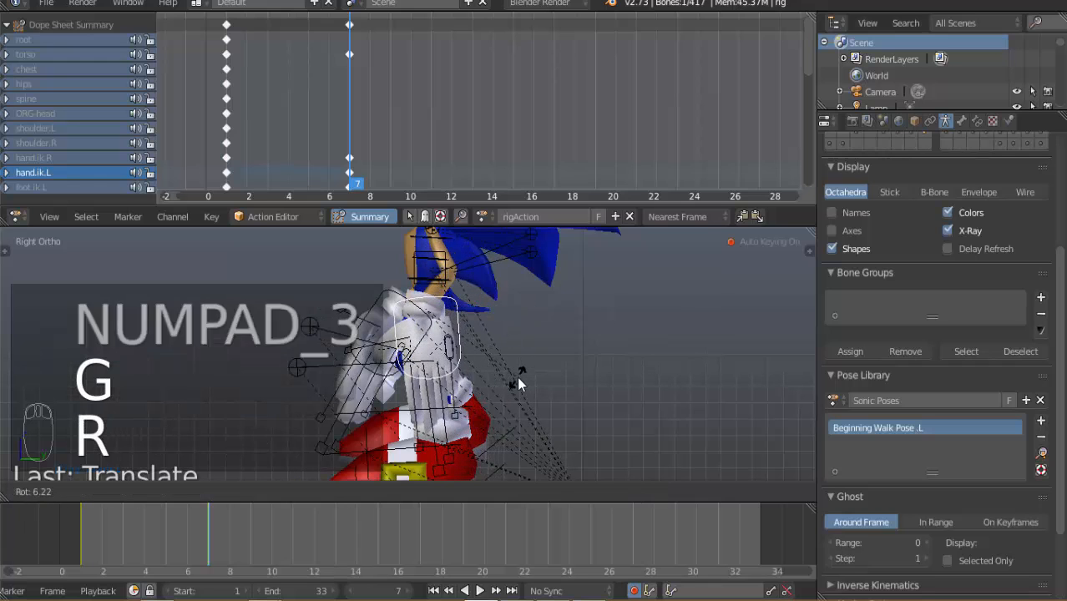
pyautogui.click(478, 375)
pyautogui.press('g')
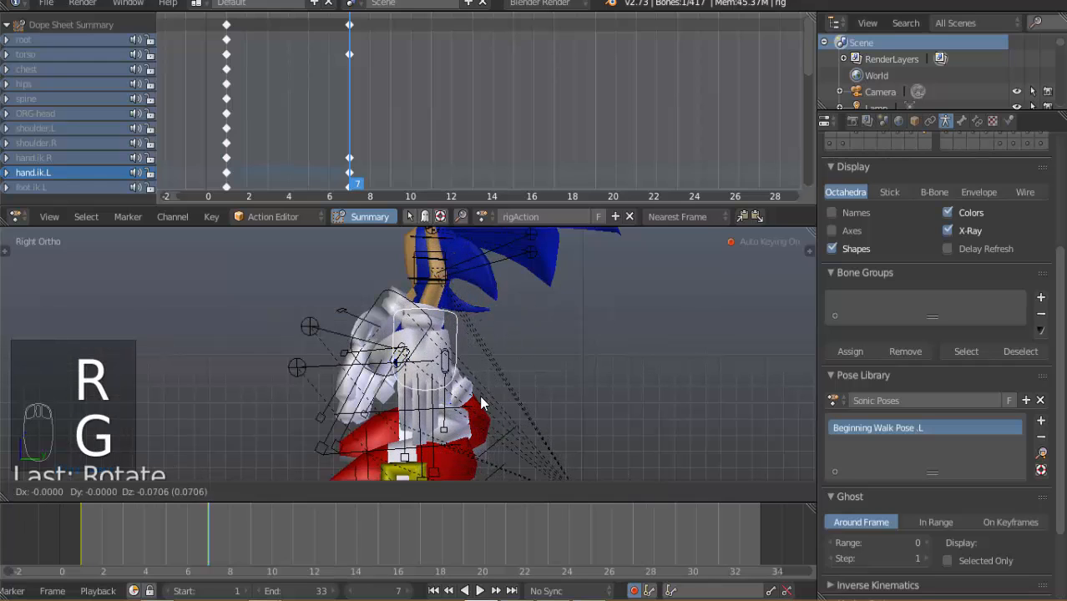
pyautogui.press('g')
pyautogui.click(429, 413)
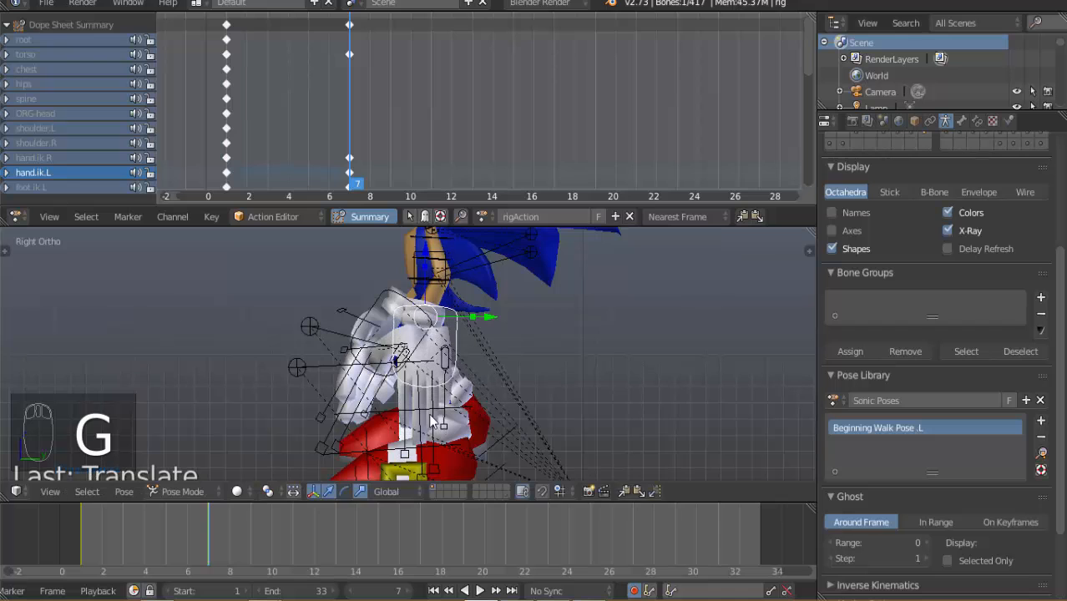
pyautogui.moveTo(431, 415); pyautogui.dragTo(539, 347, button='middle')
pyautogui.moveTo(525, 321); pyautogui.dragTo(536, 328)
pyautogui.moveTo(536, 328); pyautogui.dragTo(514, 374, button='middle')
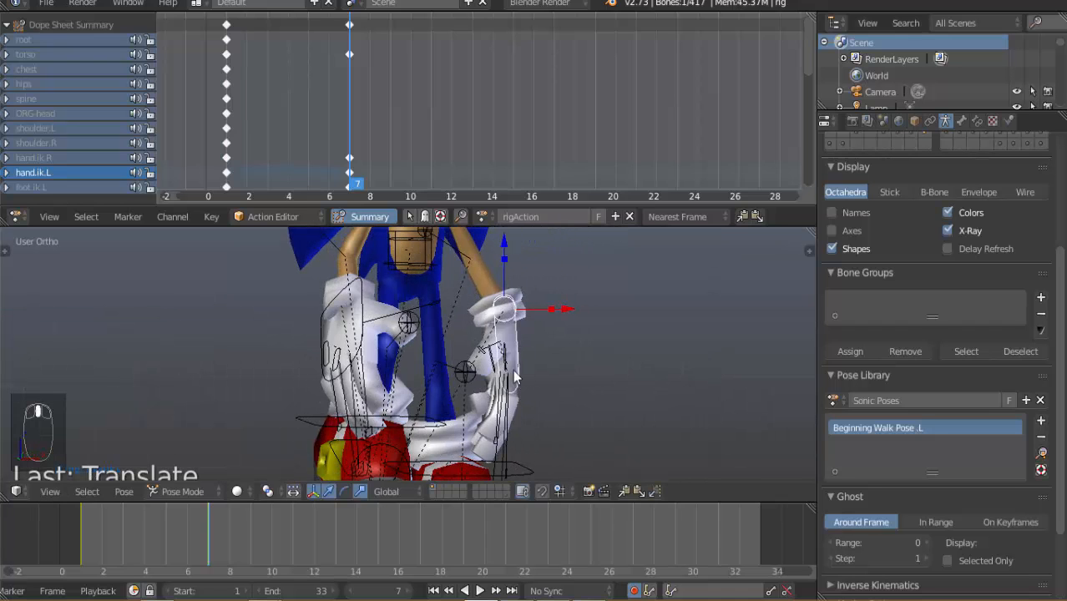
# Copy the hand.ik.L pose at frame 7 and paste it flipped onto the right hand.
pyautogui.rightClick(368, 299)
pyautogui.press('KP_3')
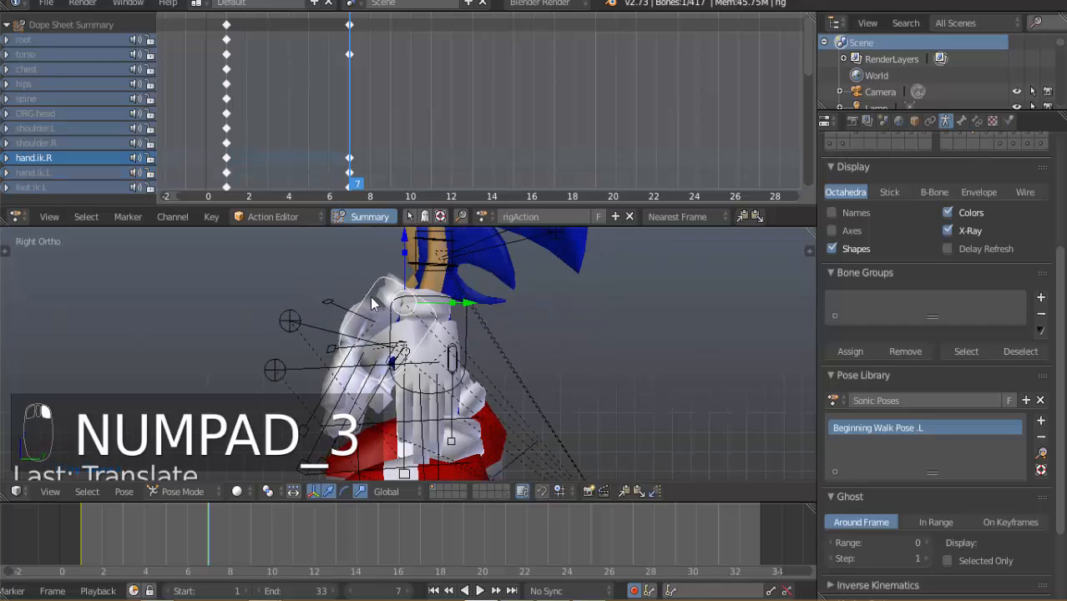
pyautogui.rightClick(468, 317)
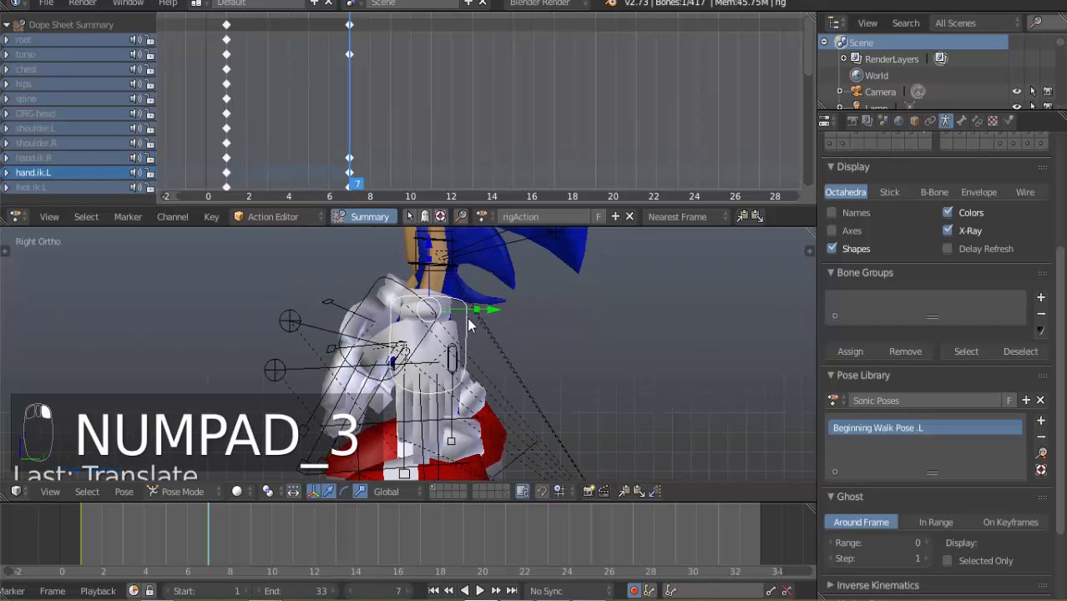
pyautogui.click(623, 493)
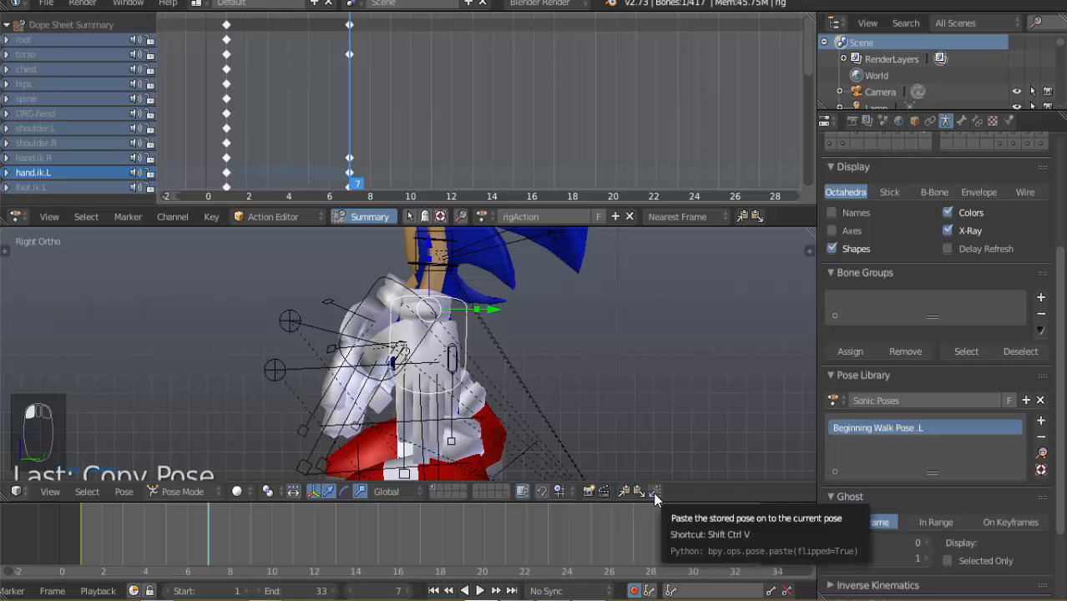
pyautogui.click(656, 492)
# Fine-tune hand.ik.R at frame 7 with a slight rotation and move in front view, then check it in right side view.
pyautogui.moveTo(443, 376); pyautogui.dragTo(466, 393, button='middle')
pyautogui.moveTo(310, 385); pyautogui.dragTo(321, 326, button='middle')
pyautogui.rightClick(321, 325)
pyautogui.press('KP_1')
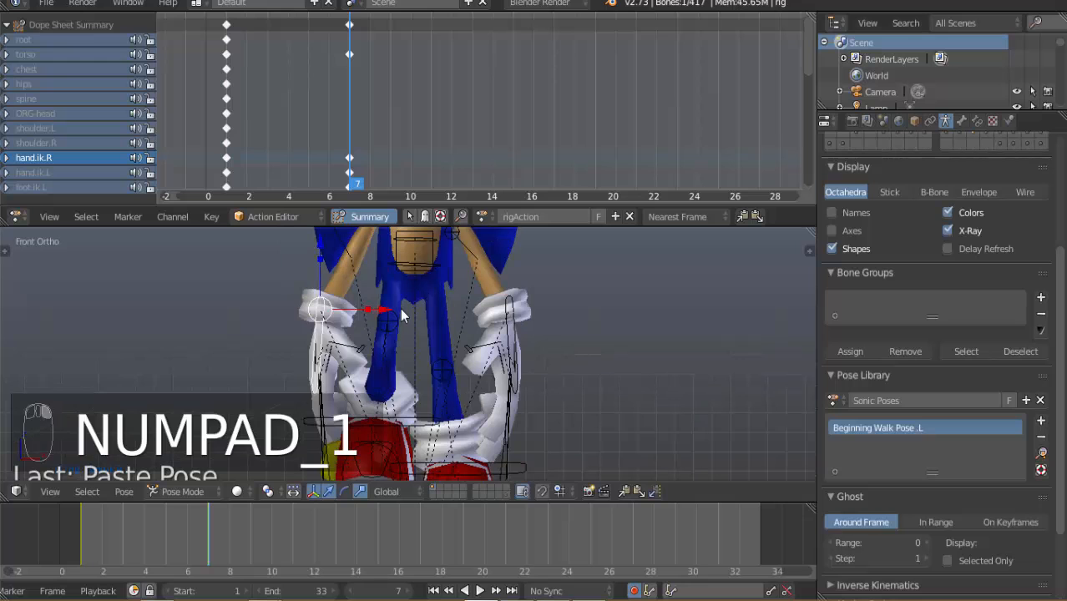
pyautogui.press('r')
pyautogui.click(411, 349)
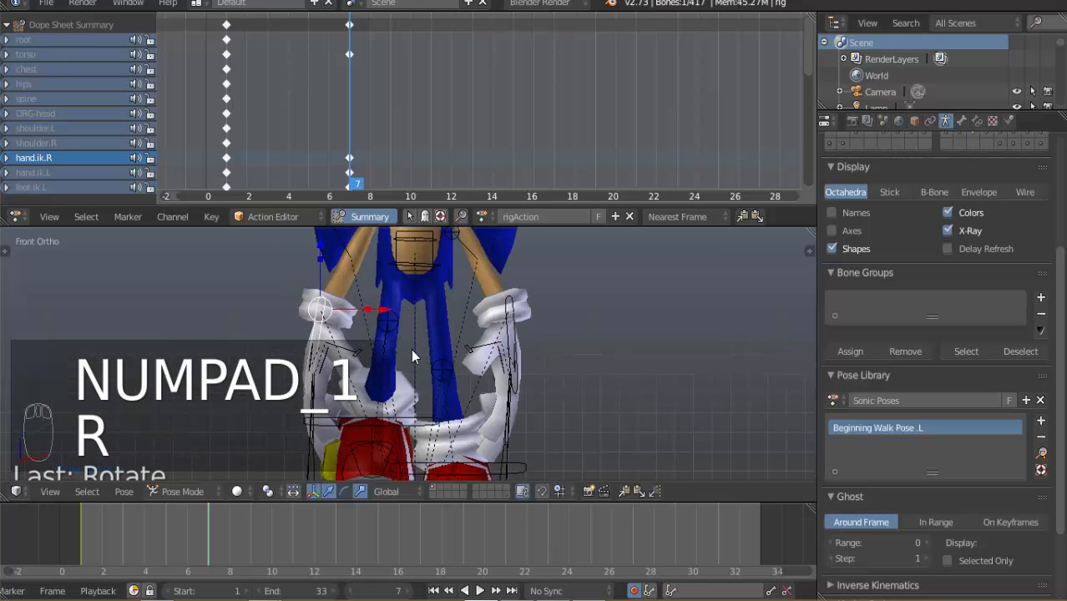
pyautogui.press('g')
pyautogui.click(409, 344)
pyautogui.scroll(-2, 409, 344)
pyautogui.moveTo(409, 344); pyautogui.dragTo(409, 372, button='middle')
pyautogui.press('KP_3')
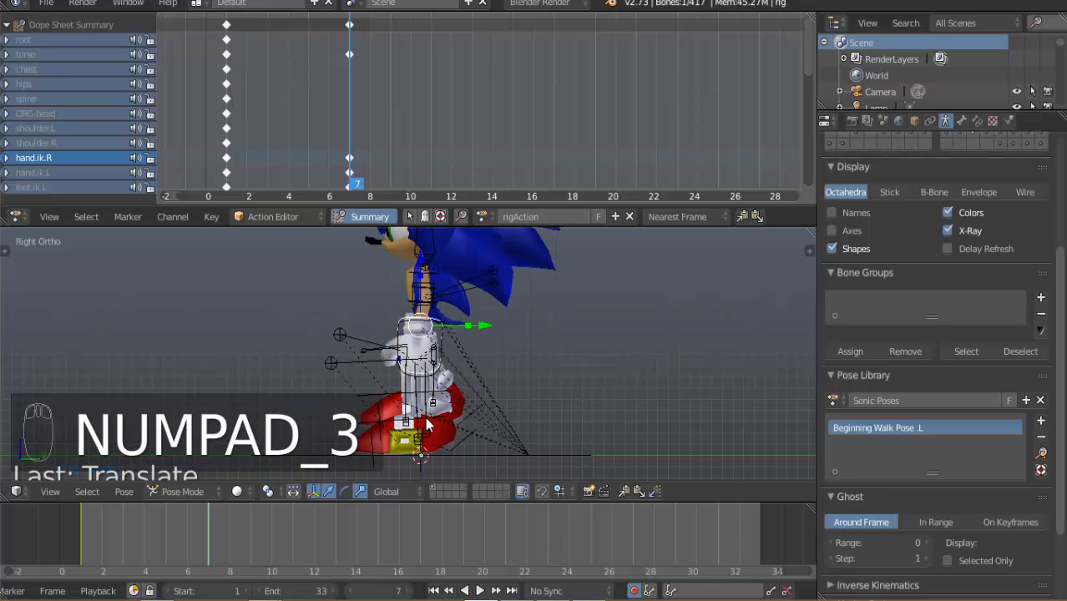
# Scrub between frames 1 and 7 to compare the beginning pose with the passing pose.
pyautogui.keyDown('shift'); pyautogui.moveTo(427, 424); pyautogui.dragTo(303, 444, button='middle'); pyautogui.keyUp('shift')
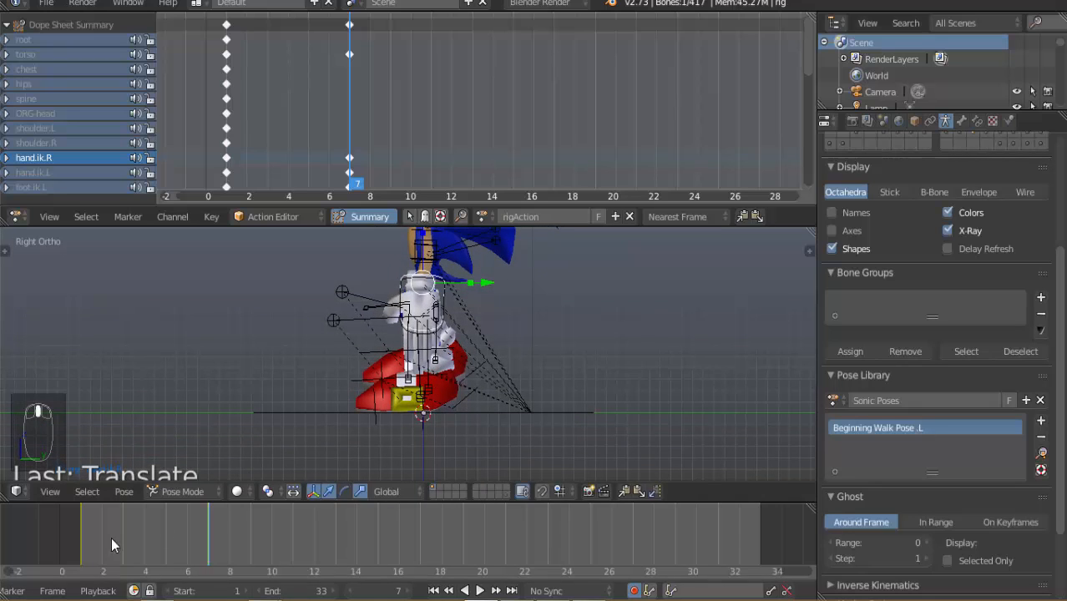
pyautogui.moveTo(82, 537); pyautogui.dragTo(203, 542)
pyautogui.click(82, 534)
pyautogui.moveTo(408, 366); pyautogui.dragTo(469, 370, button='middle')
pyautogui.click(206, 517)
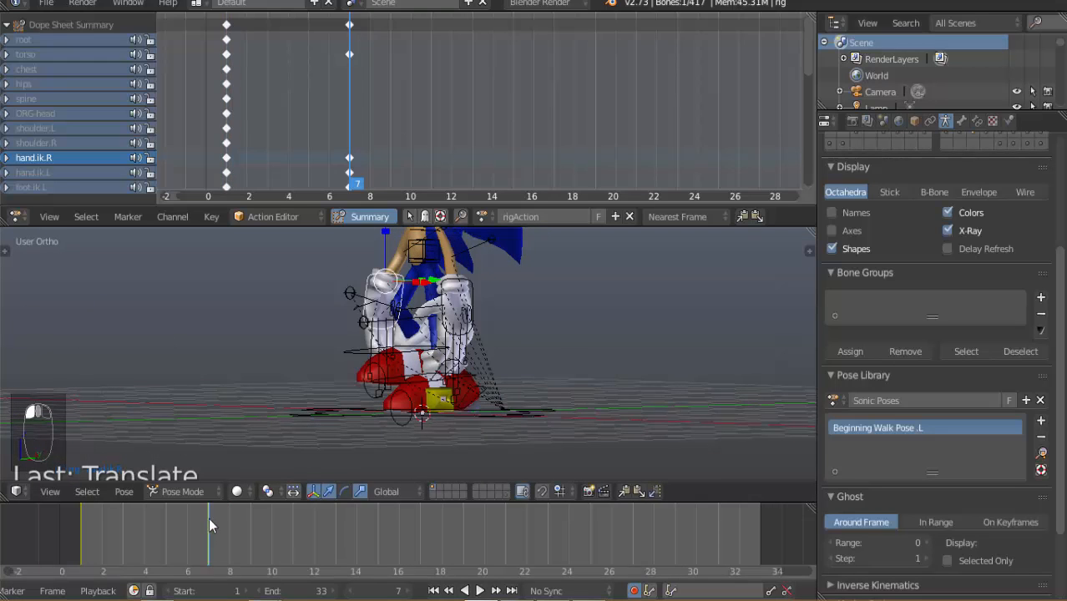
# Select all of the rig's pose controls at frame 7 except the root.
pyautogui.moveTo(525, 323); pyautogui.dragTo(548, 432, button='middle')
pyautogui.press('a')
pyautogui.press('a')
pyautogui.press('b')
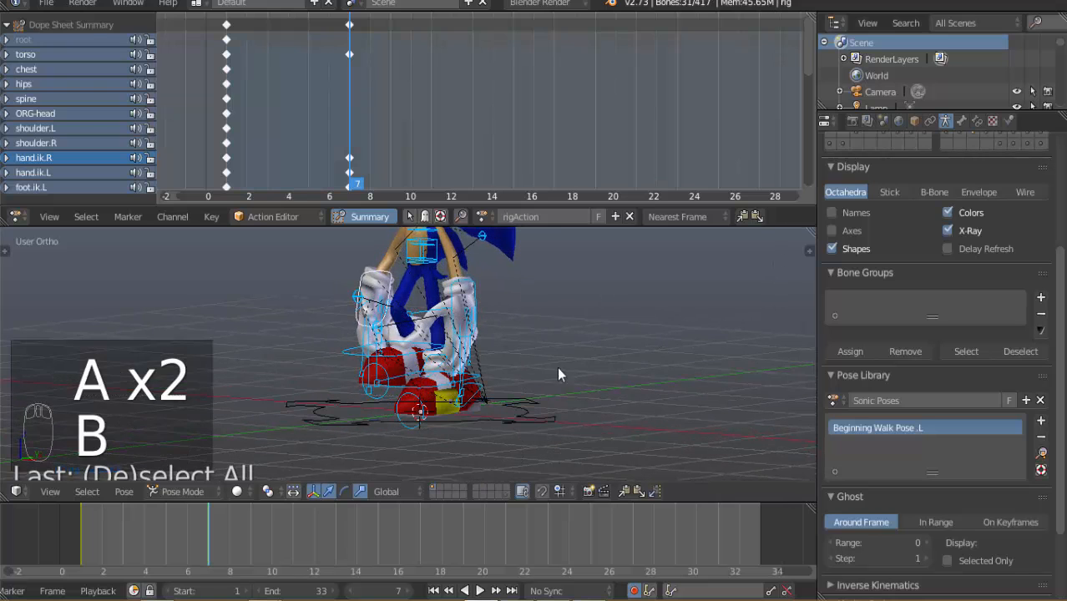
# Add the frame 7 pose to the Sonic Poses library and name it Mid Walk Pose .L.
pyautogui.click(1040, 422)
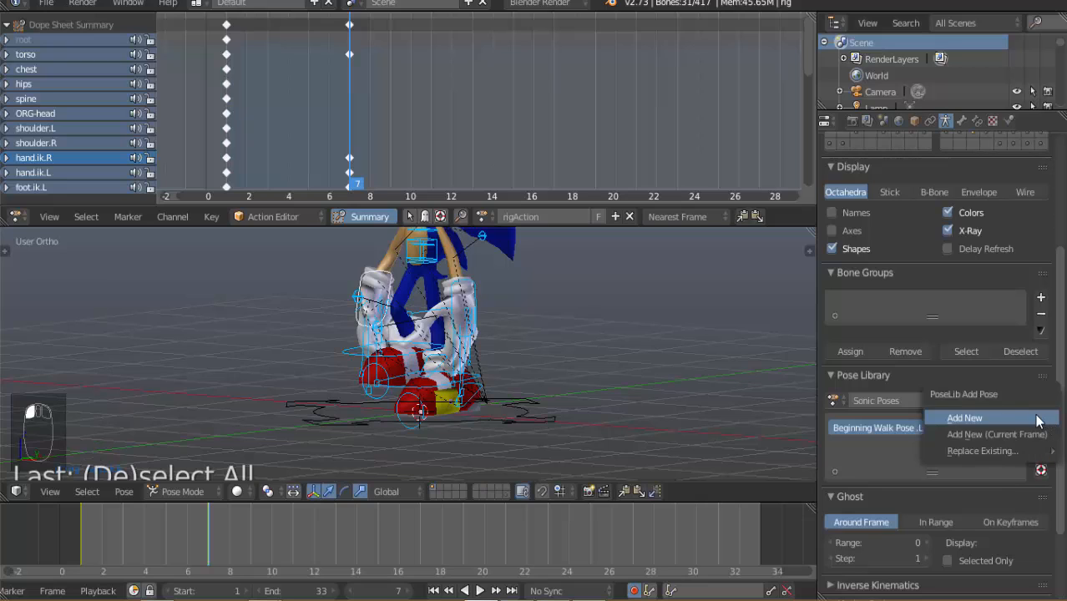
pyautogui.click(1037, 423)
pyautogui.doubleClick(839, 446)
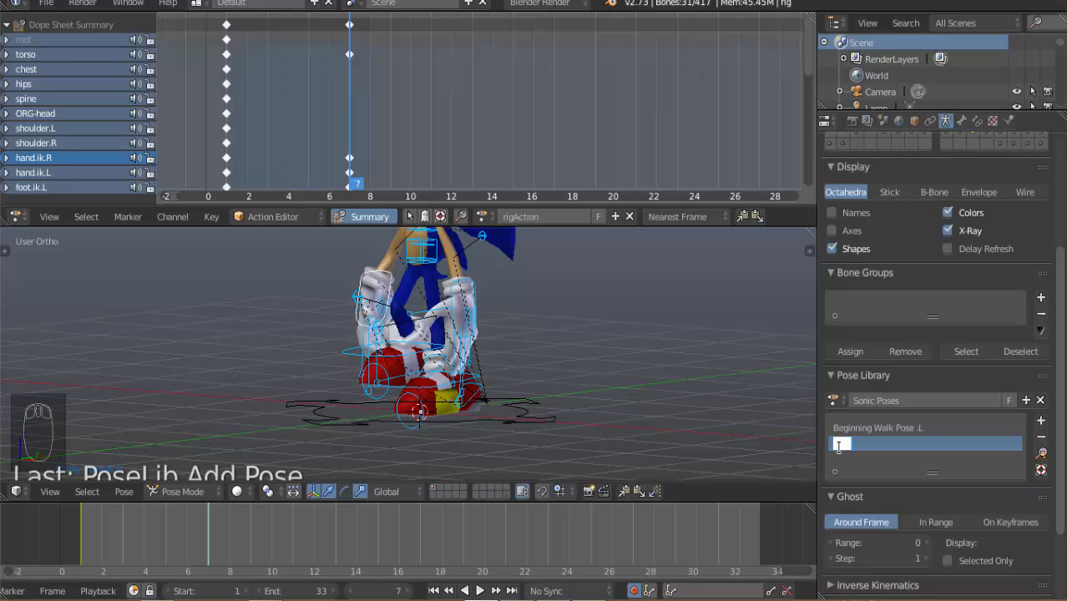
pyautogui.write('M')
# Copy the full pose at frame 1 and paste it flipped at frame 13.
pyautogui.moveTo(508, 435); pyautogui.dragTo(423, 372, button='middle')
pyautogui.press('KP_3')
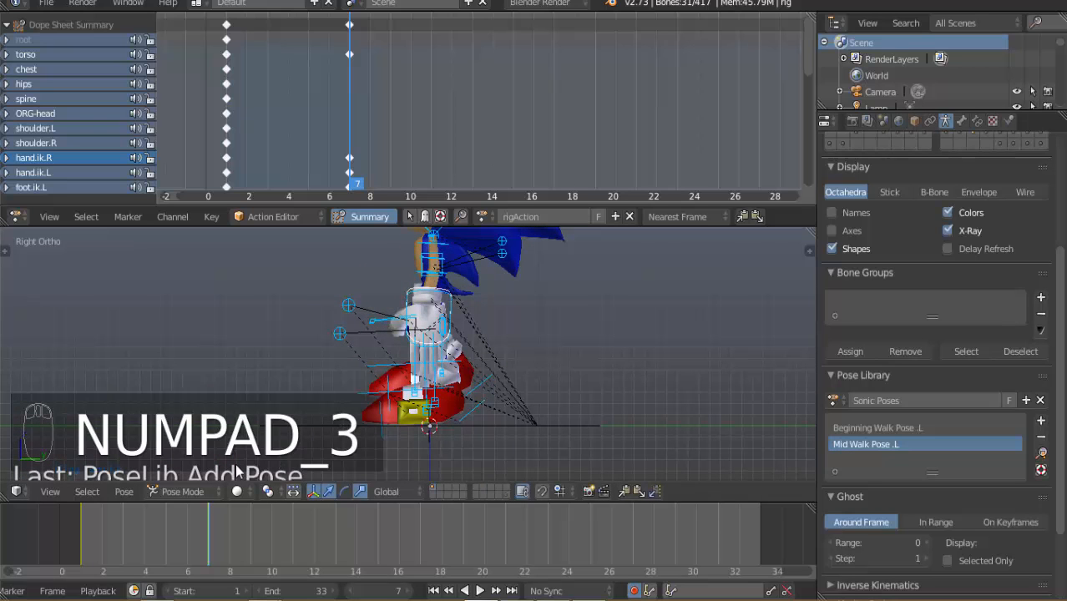
pyautogui.click(82, 532)
pyautogui.moveTo(451, 384); pyautogui.dragTo(431, 403, button='middle')
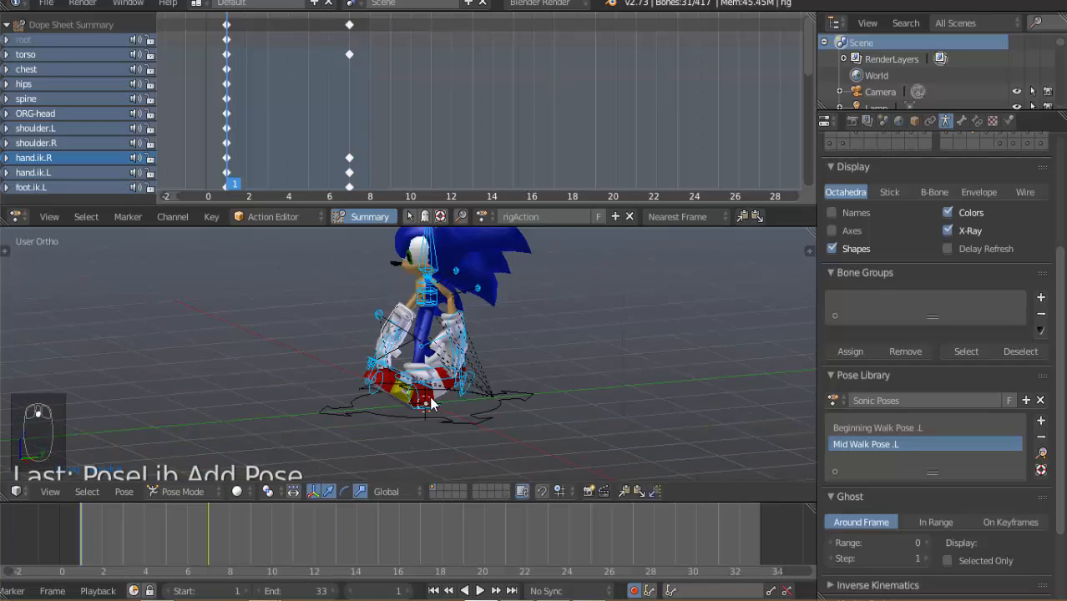
pyautogui.click(625, 491)
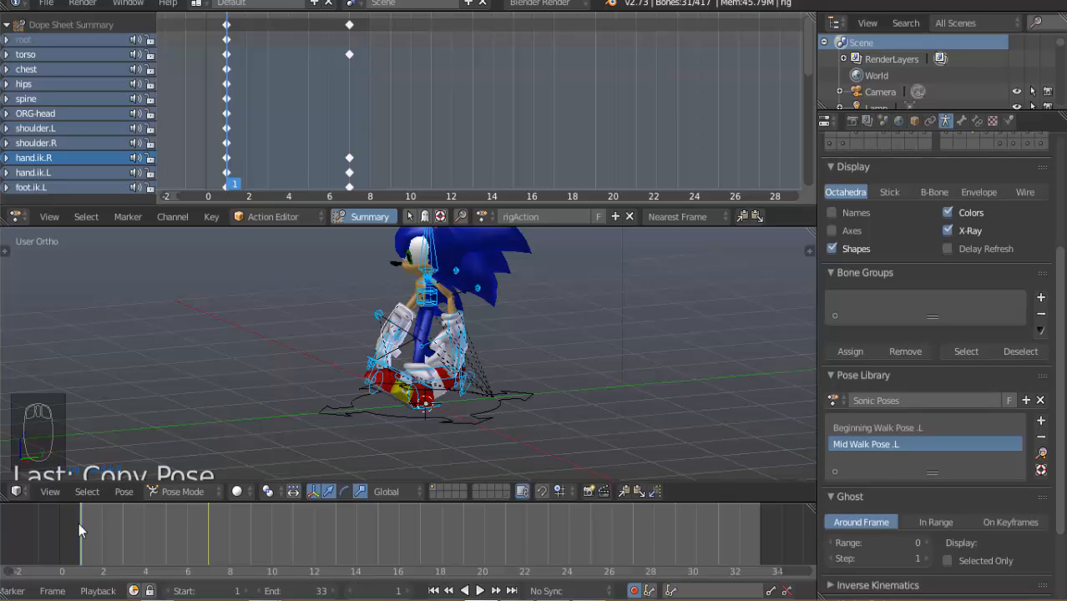
pyautogui.moveTo(86, 523); pyautogui.dragTo(332, 528)
pyautogui.moveTo(465, 379); pyautogui.dragTo(442, 381, button='middle')
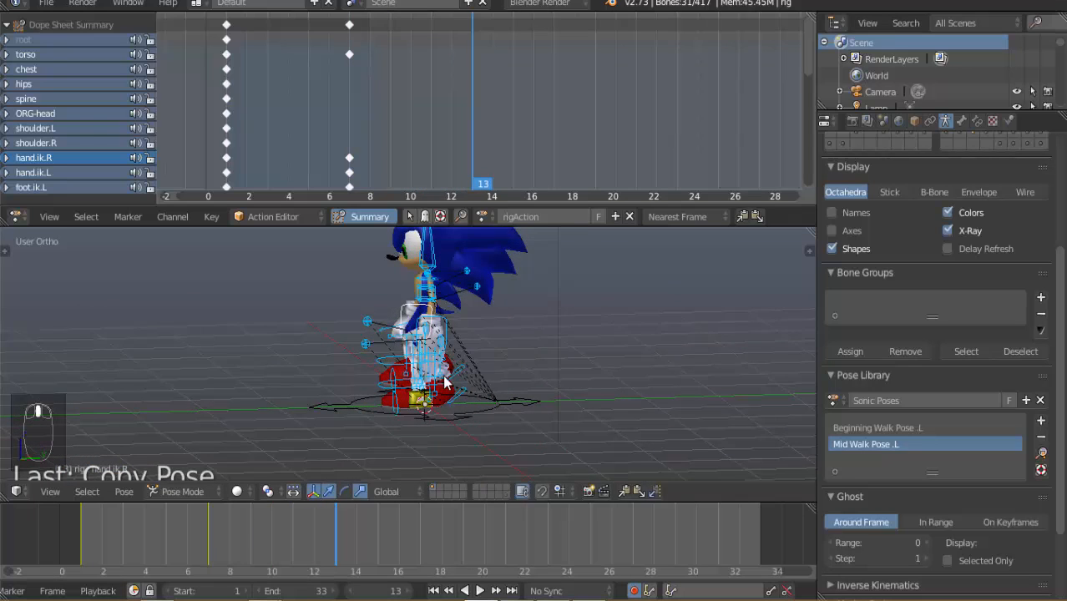
pyautogui.click(655, 491)
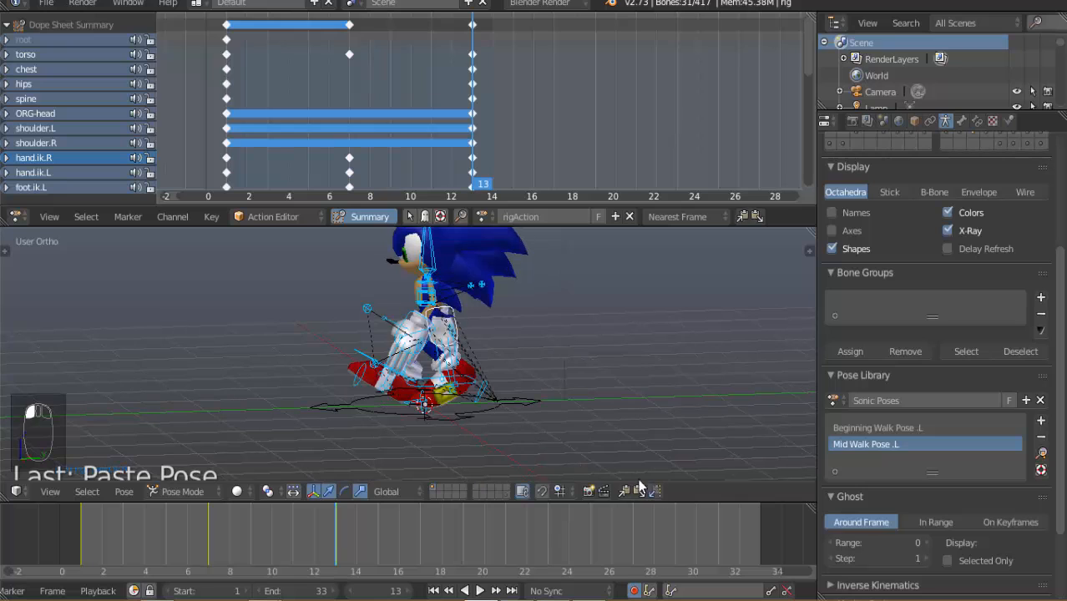
# Compare the poses at frames 1, 7 and 13 in right side view.
pyautogui.moveTo(373, 400); pyautogui.dragTo(403, 407, button='middle')
pyautogui.press('KP_3')
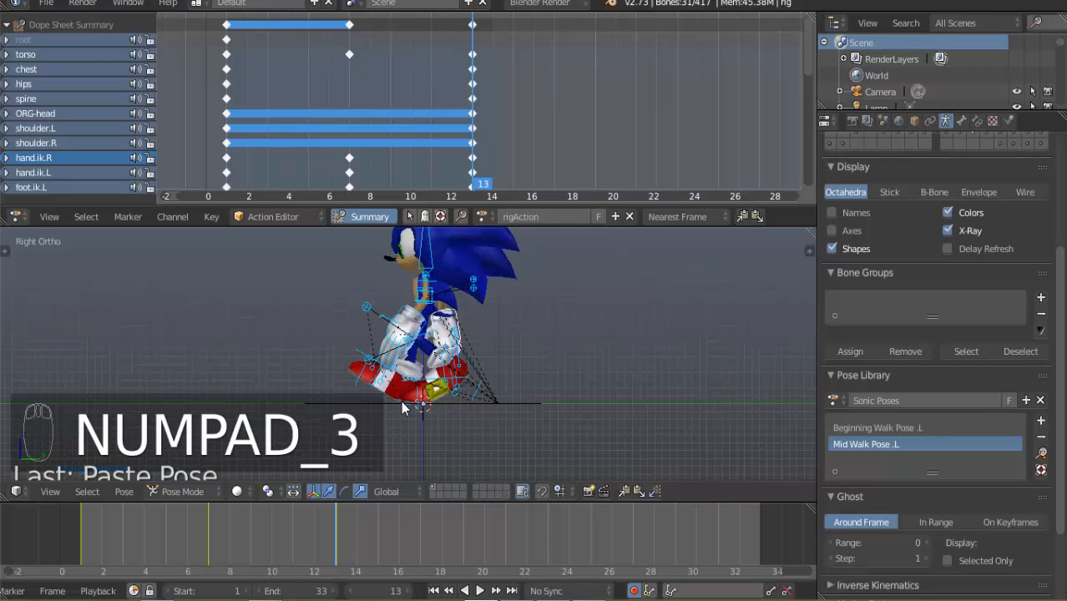
pyautogui.scroll(3, 430, 384)
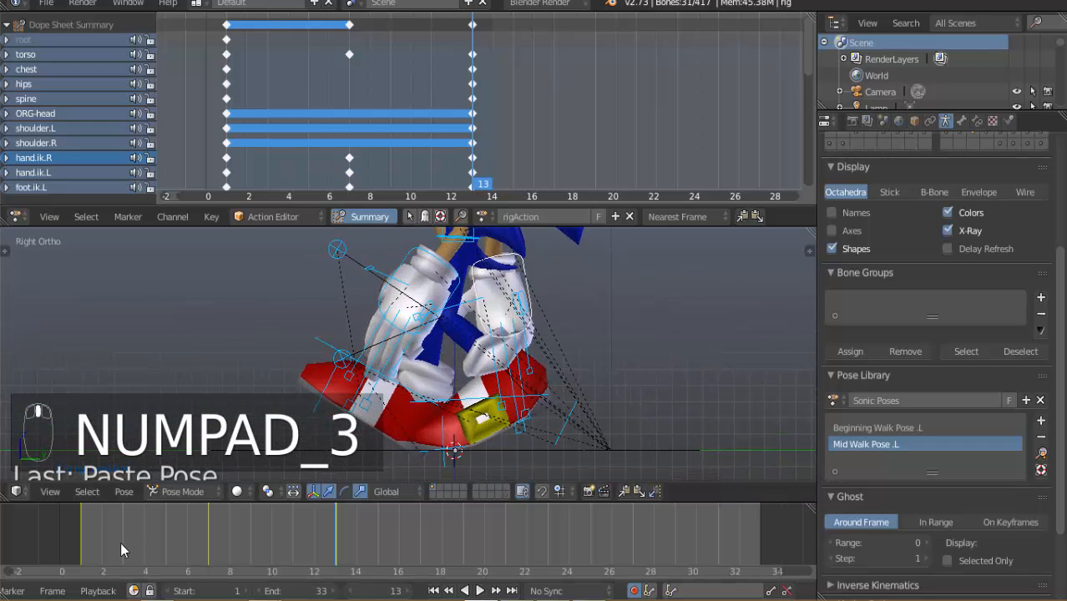
pyautogui.moveTo(75, 526); pyautogui.dragTo(337, 572)
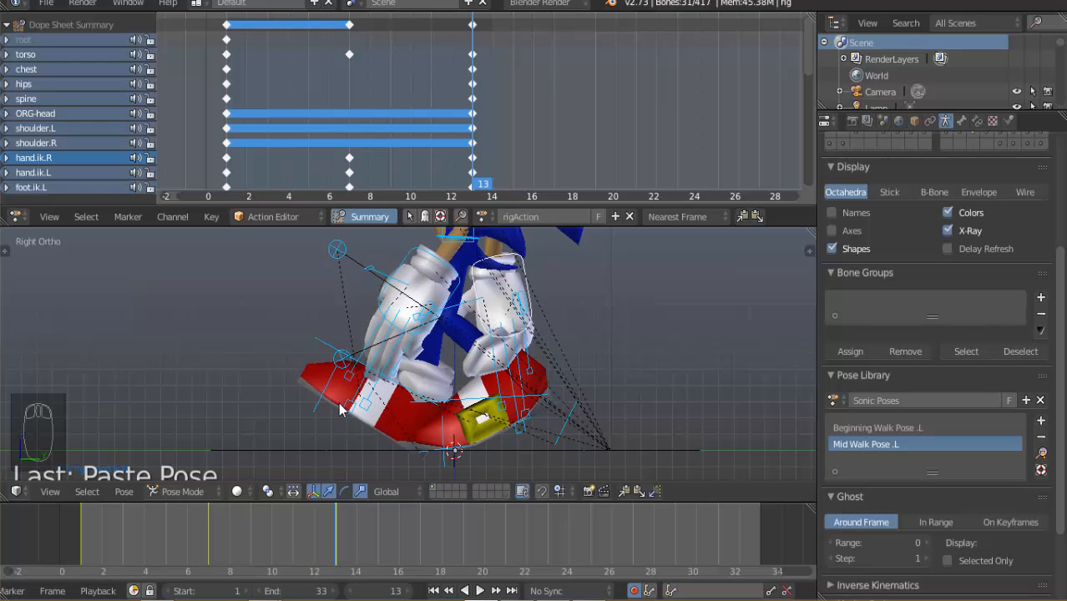
pyautogui.scroll(-3, 360, 373)
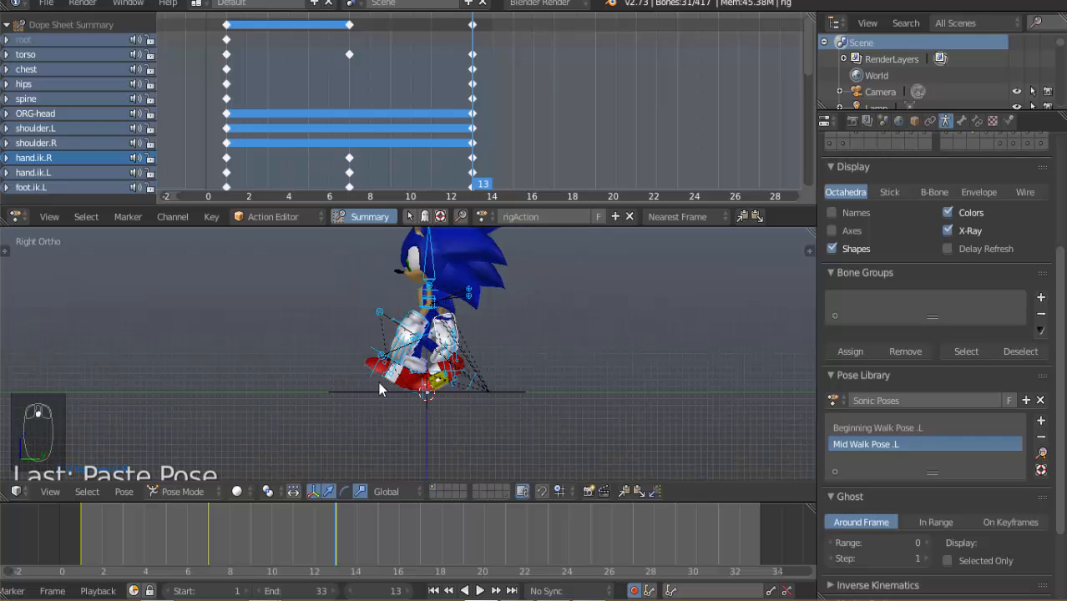
pyautogui.moveTo(82, 523)
pyautogui.mouseDown()
pyautogui.moveTo(207, 546)
pyautogui.moveTo(333, 547)
pyautogui.moveTo(83, 516)
pyautogui.mouseUp()
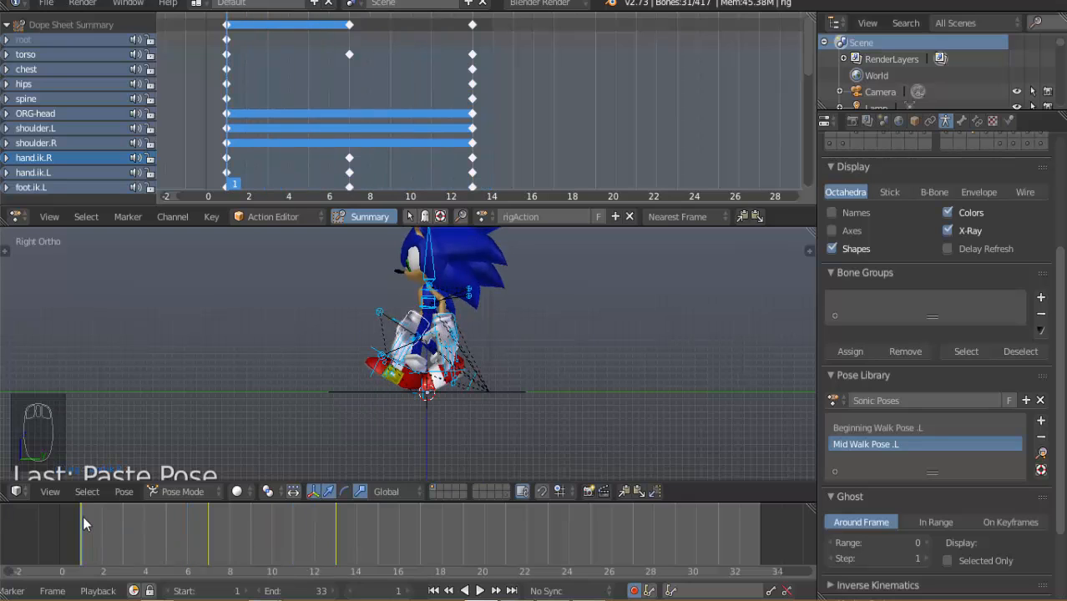
pyautogui.click(207, 527)
pyautogui.click(334, 535)
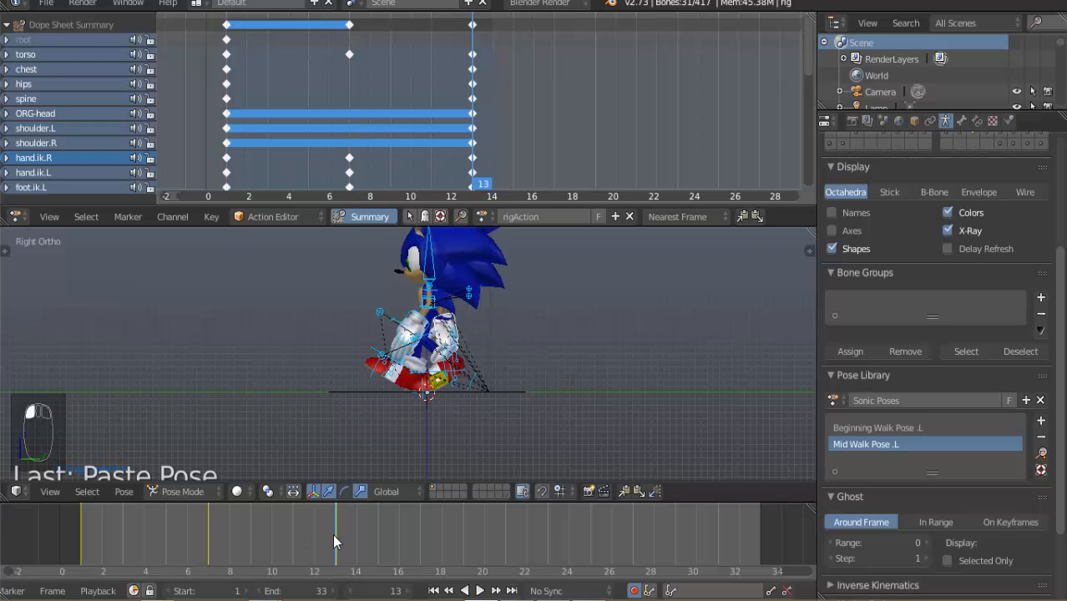
# Add the frame 13 pose to the Sonic Poses library and name it Beginning Walk Pose.R.
pyautogui.moveTo(387, 410); pyautogui.dragTo(772, 372, button='middle')
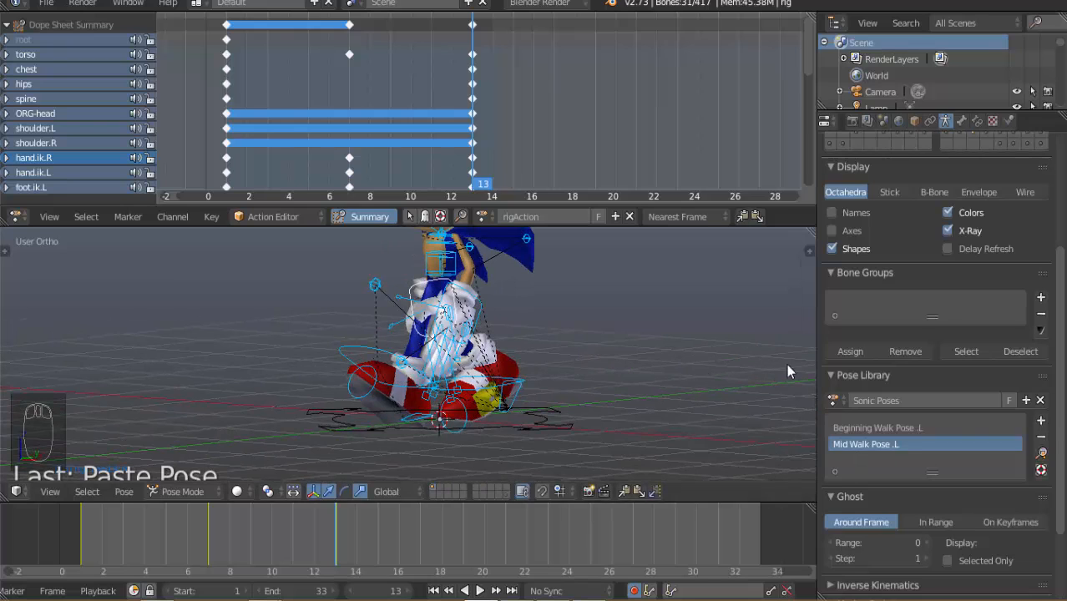
pyautogui.click(1041, 421)
pyautogui.click(947, 427)
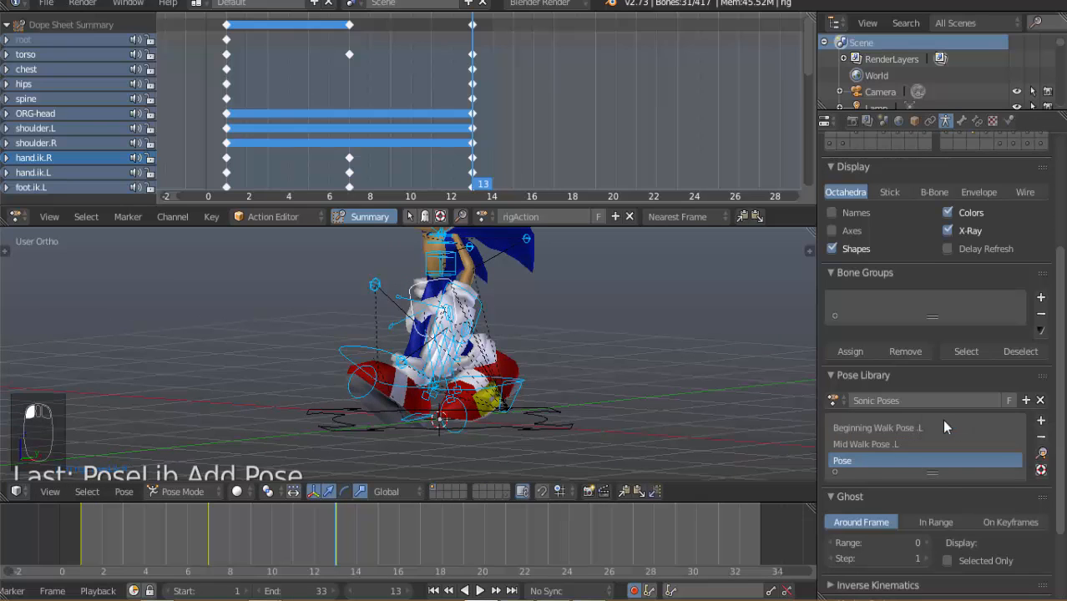
pyautogui.doubleClick(840, 461)
pyautogui.write('Beginning Walk')
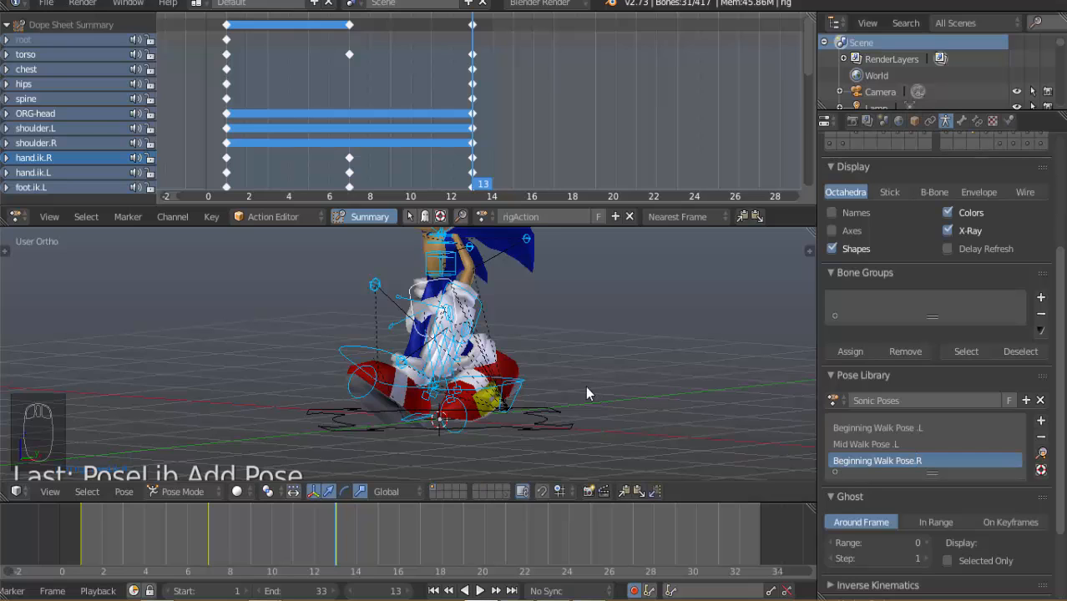
# Copy the passing pose at frame 7 and paste it at frame 19 without flipping.
pyautogui.click(206, 543)
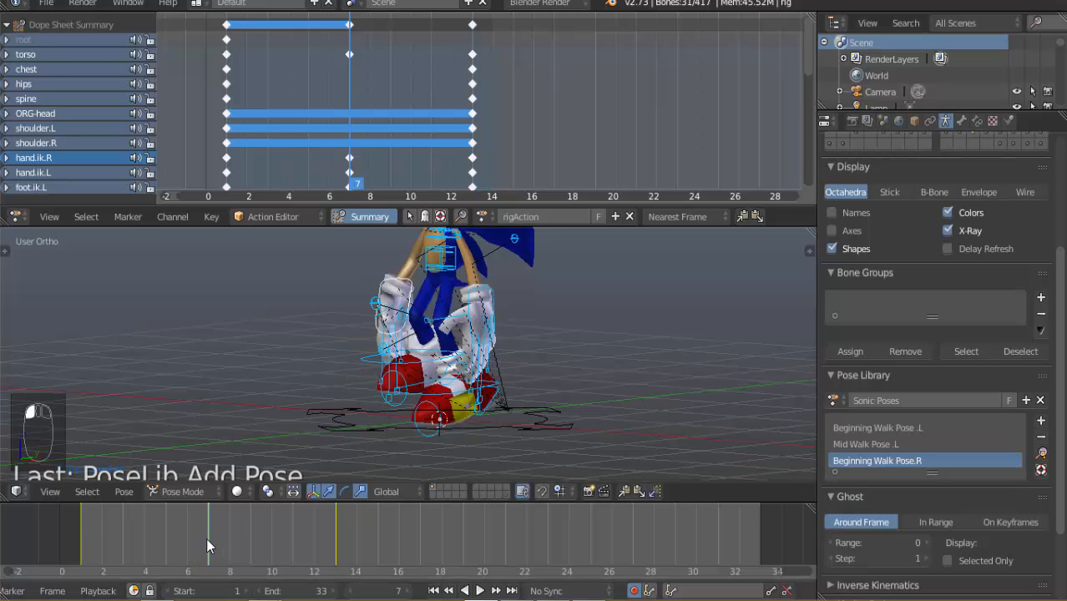
pyautogui.click(622, 492)
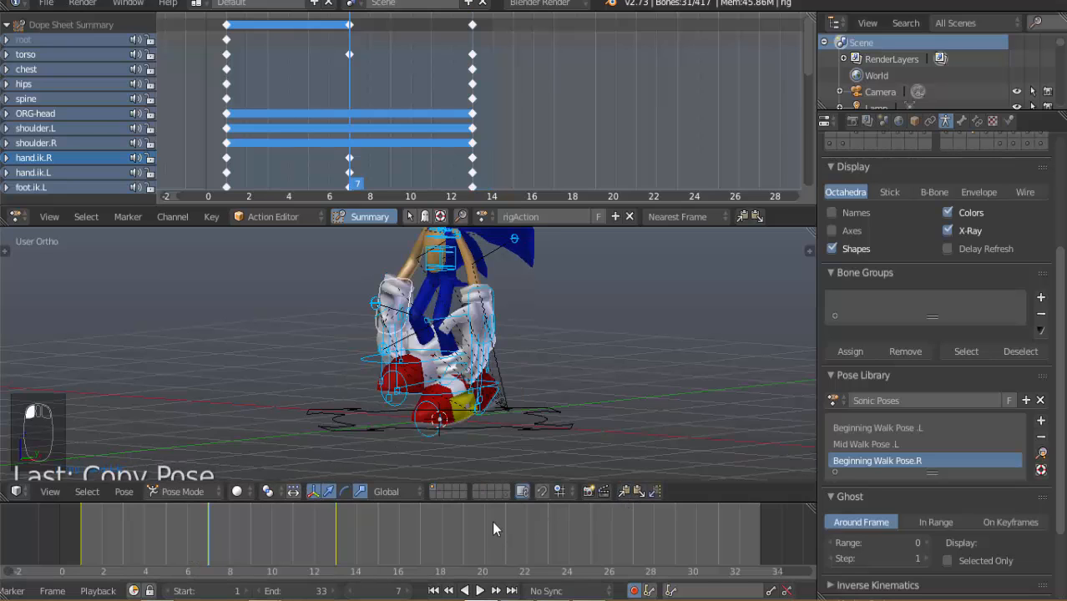
pyautogui.click(355, 531)
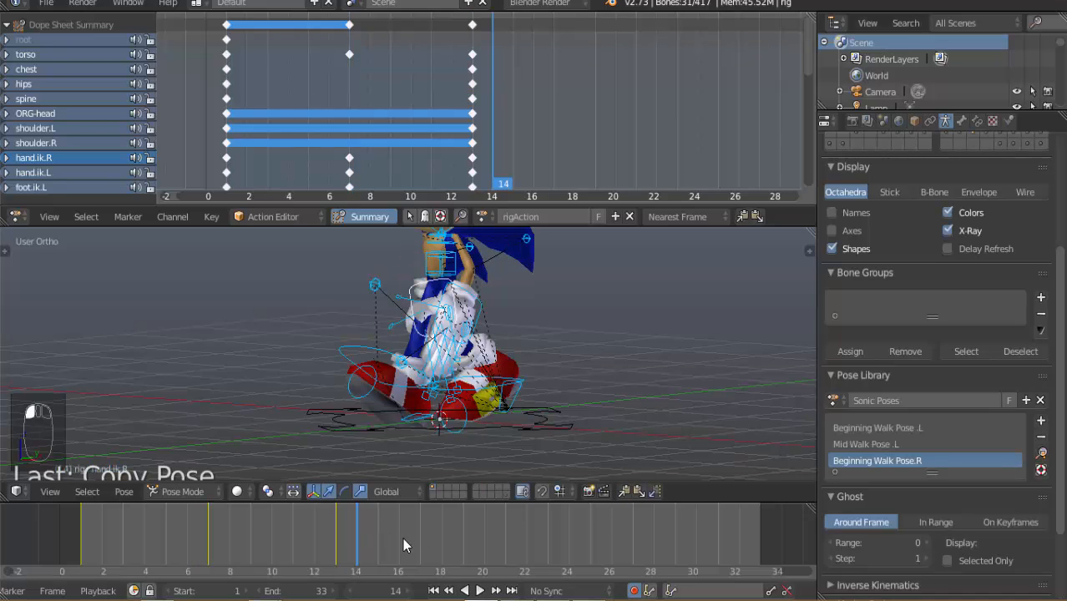
pyautogui.click(464, 539)
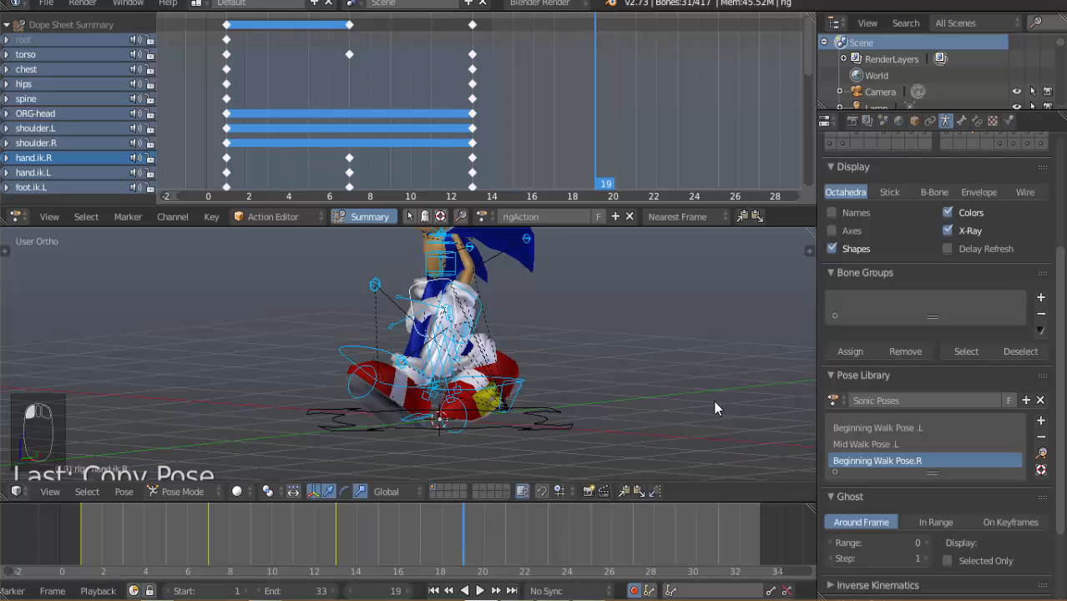
pyautogui.click(638, 490)
# Add the frame 19 pose to the Sonic Poses library and name it Mid Walk Pose.R.
pyautogui.moveTo(340, 438); pyautogui.dragTo(425, 437, button='middle')
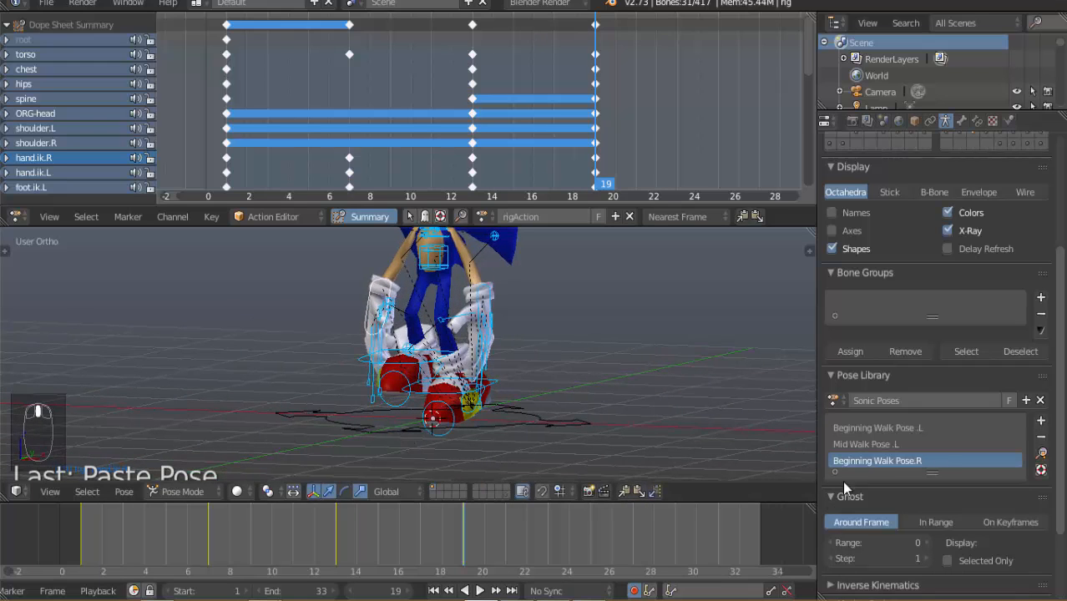
pyautogui.click(1040, 421)
pyautogui.click(1022, 423)
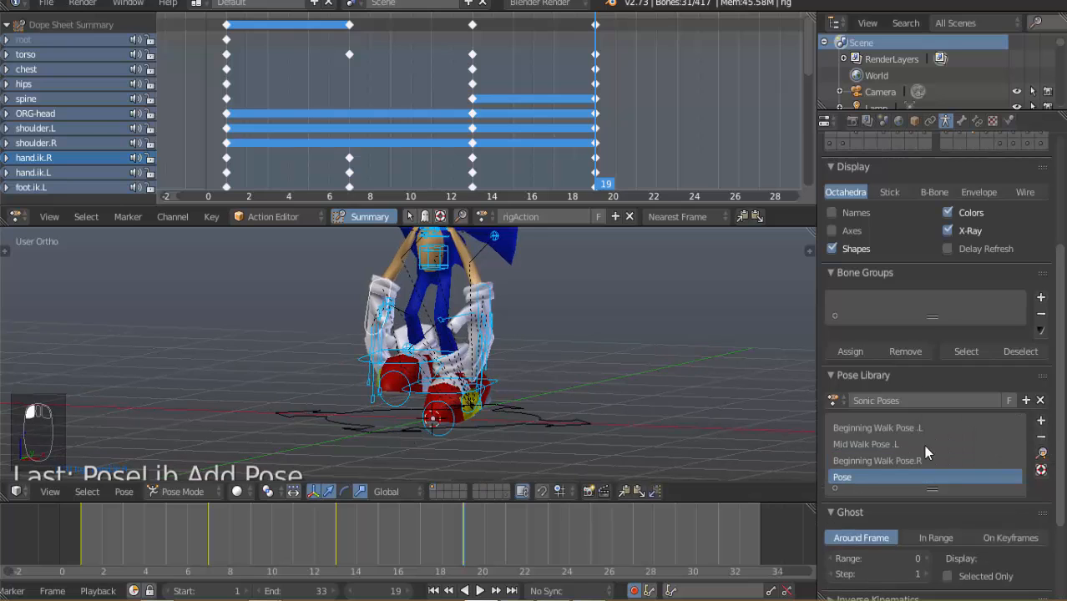
pyautogui.doubleClick(837, 476)
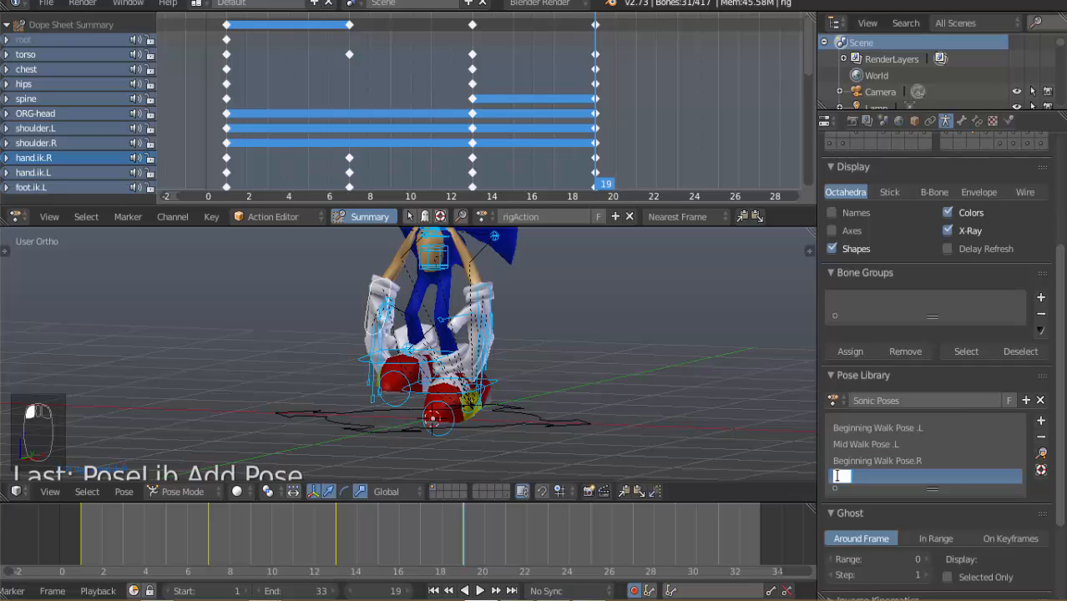
pyautogui.write('M')
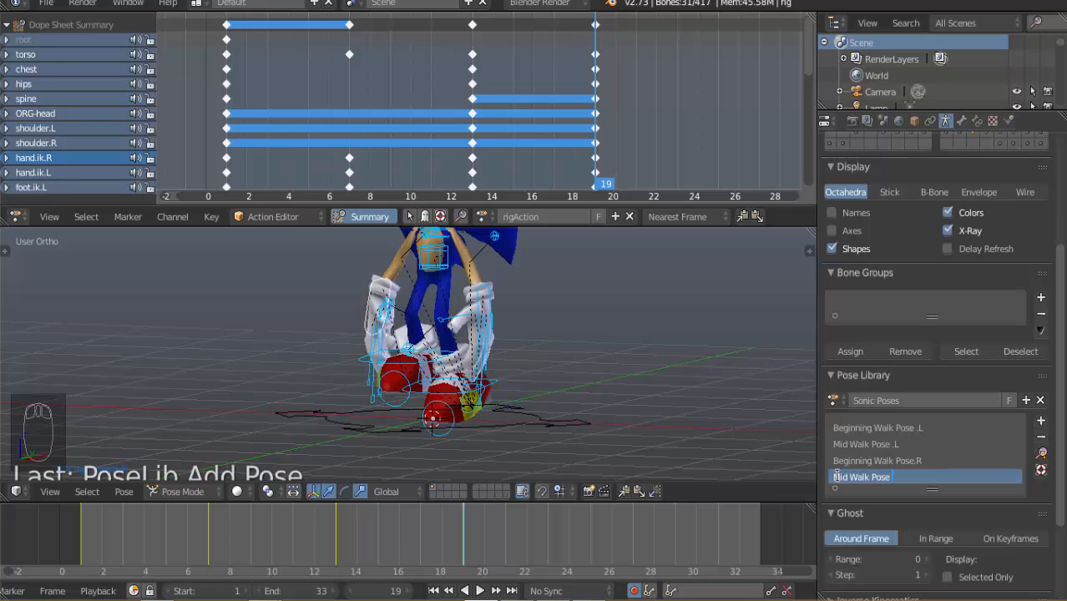
pyautogui.press('BackSpace')
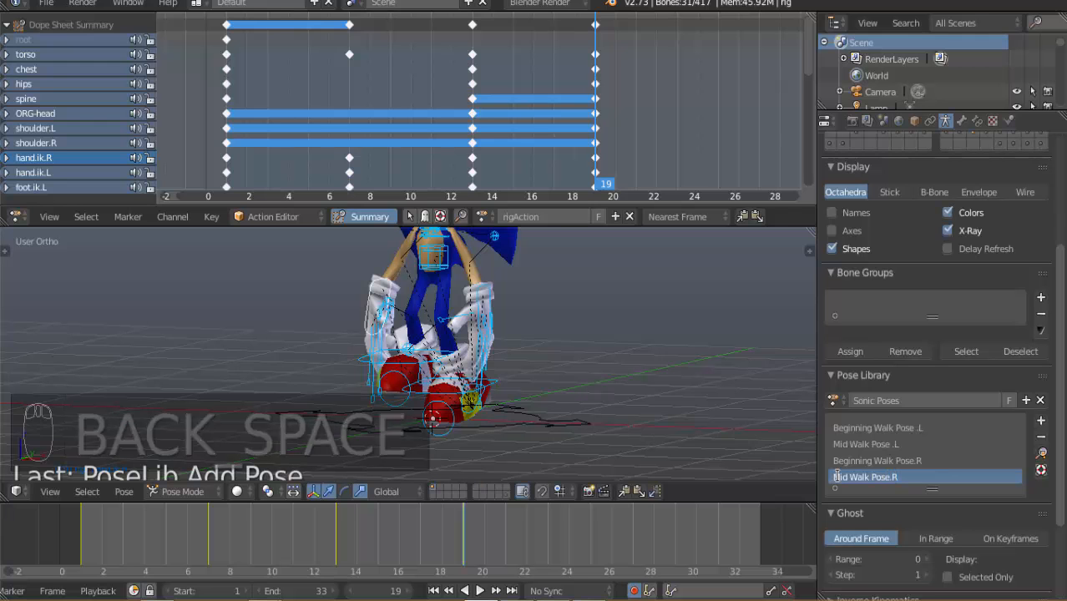
# Apply the library pose Beginning Walk Pose .L at frame 25.
pyautogui.moveTo(387, 355); pyautogui.dragTo(296, 359, button='middle')
pyautogui.press('KP_3')
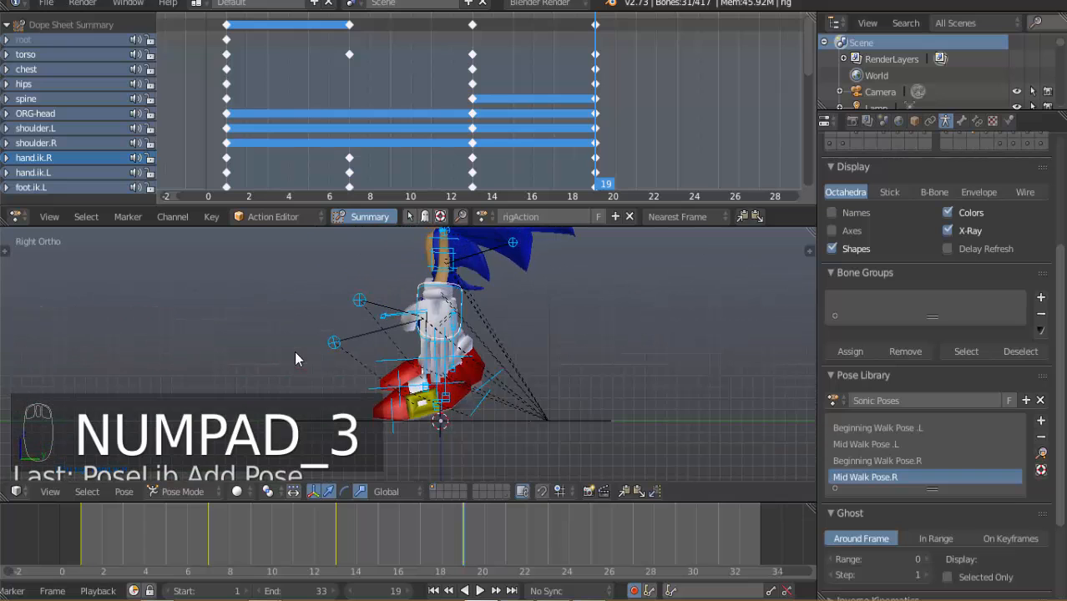
pyautogui.moveTo(488, 520); pyautogui.dragTo(588, 526)
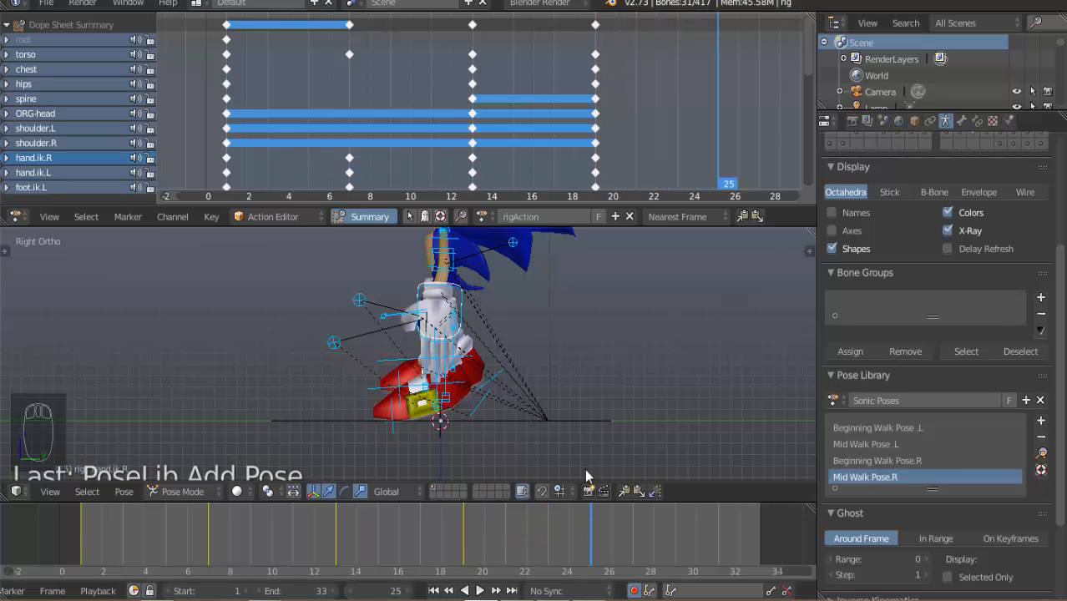
pyautogui.click(876, 425)
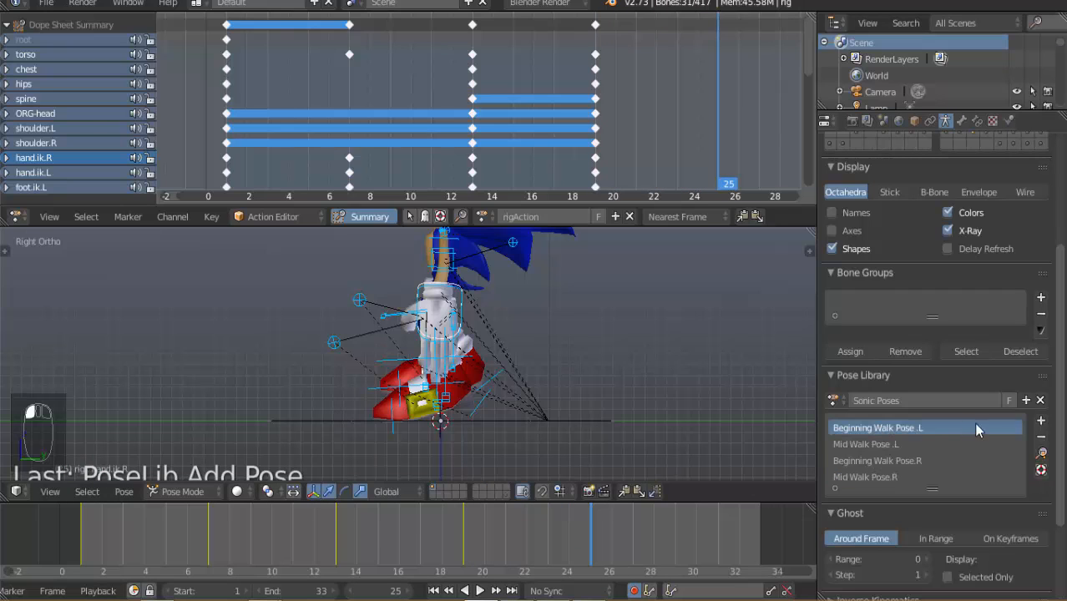
pyautogui.click(1042, 453)
pyautogui.moveTo(319, 360); pyautogui.dragTo(455, 358, button='middle')
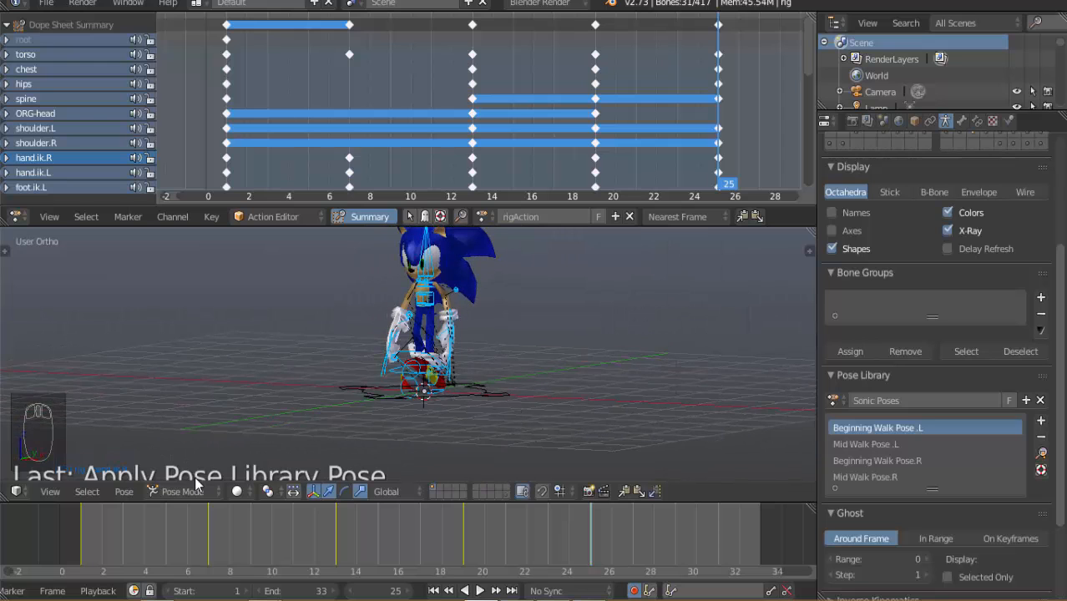
# Return to frame 1 and inspect the legs and feet up close in right side view.
pyautogui.moveTo(80, 511); pyautogui.dragTo(87, 543)
pyautogui.press('KP_3')
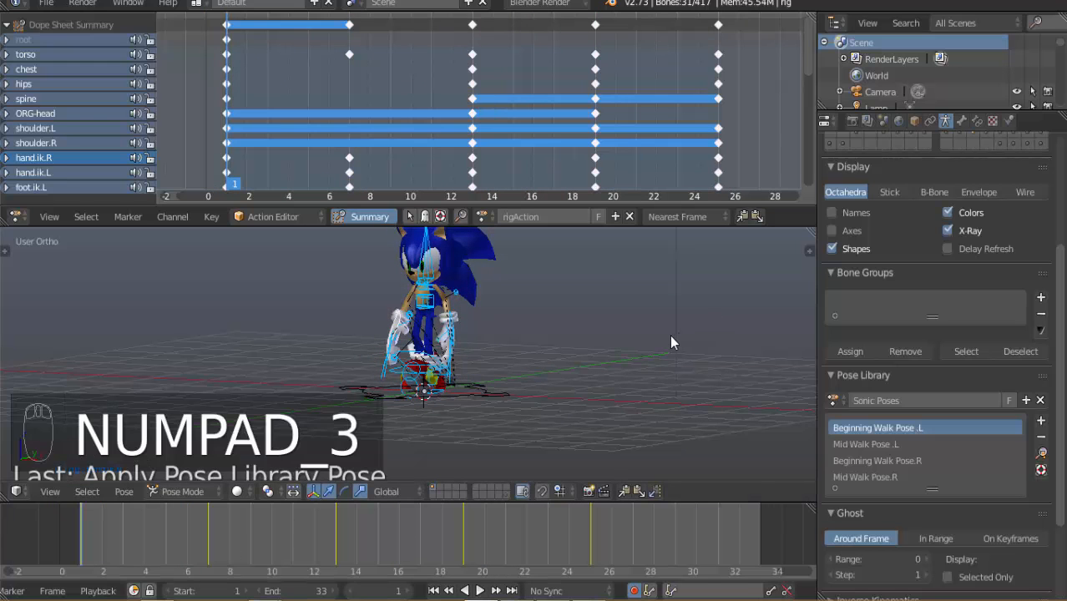
pyautogui.press('KP_3')
pyautogui.press('KP_3')
pyautogui.scroll(10, 468, 369)
pyautogui.keyDown('shift'); pyautogui.moveTo(435, 427); pyautogui.dragTo(433, 376, button='middle'); pyautogui.keyUp('shift')
# Copy the passing pose at frame 7, paste it flipped at frame 19, and check the result by scrubbing through the walk.
pyautogui.click(208, 522)
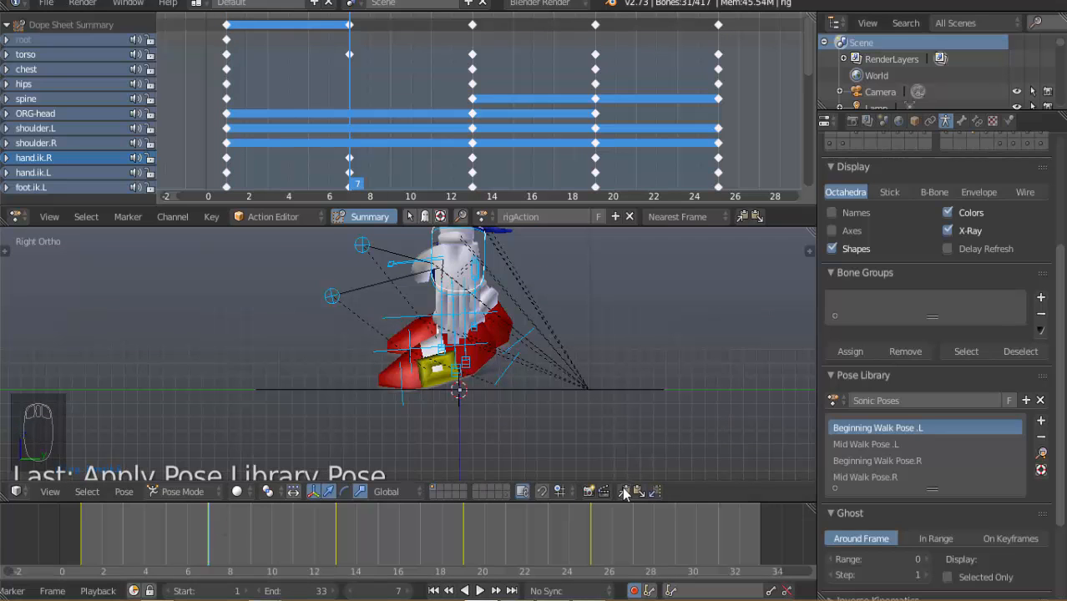
pyautogui.click(588, 490)
pyautogui.click(462, 540)
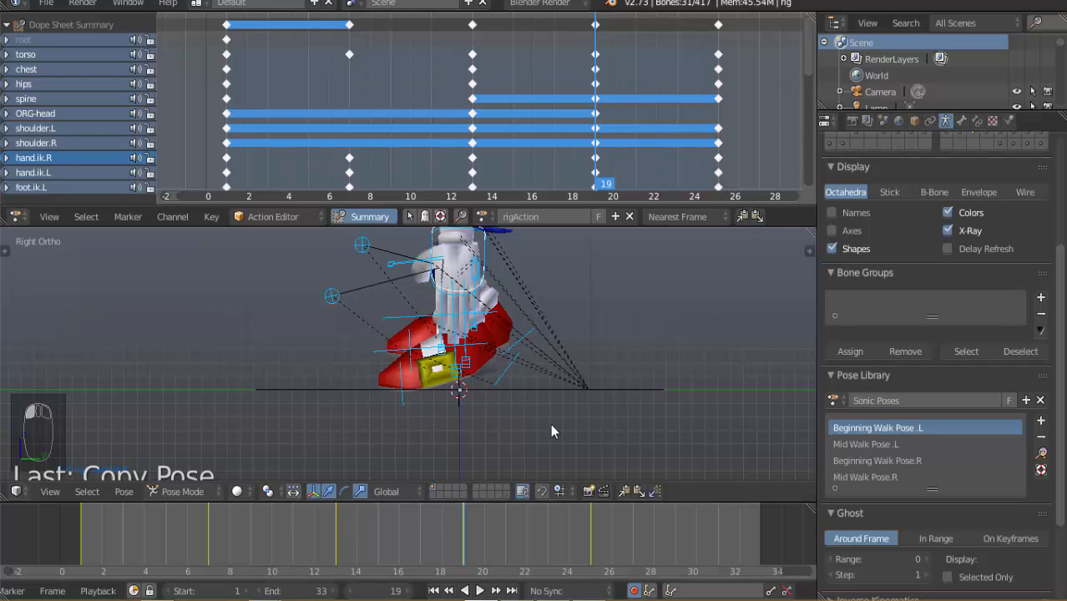
pyautogui.click(655, 492)
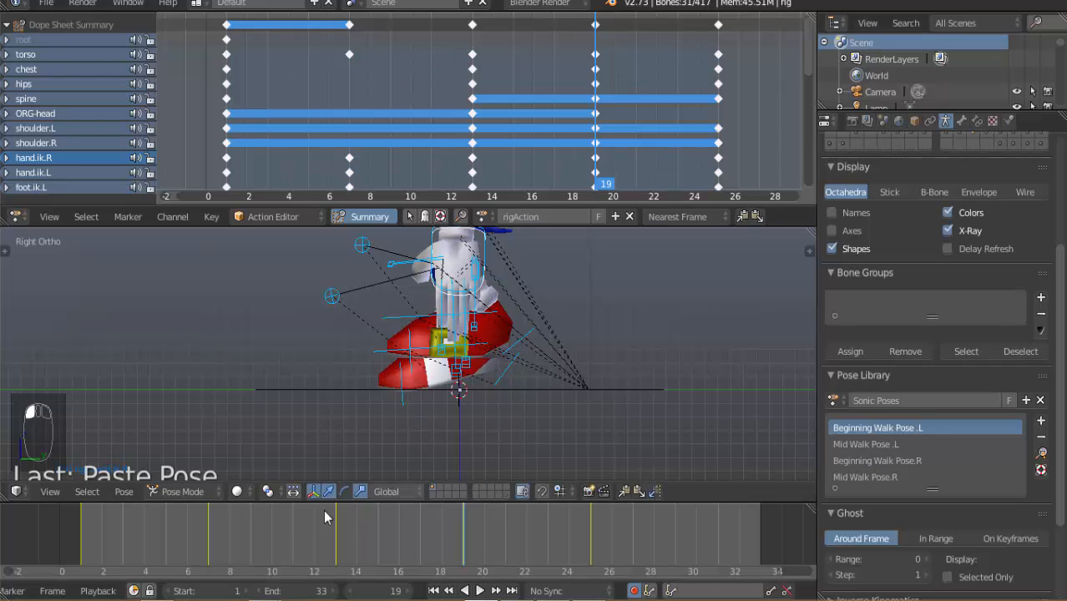
pyautogui.moveTo(78, 530); pyautogui.dragTo(464, 576)
pyautogui.moveTo(325, 332); pyautogui.dragTo(417, 327, button='middle')
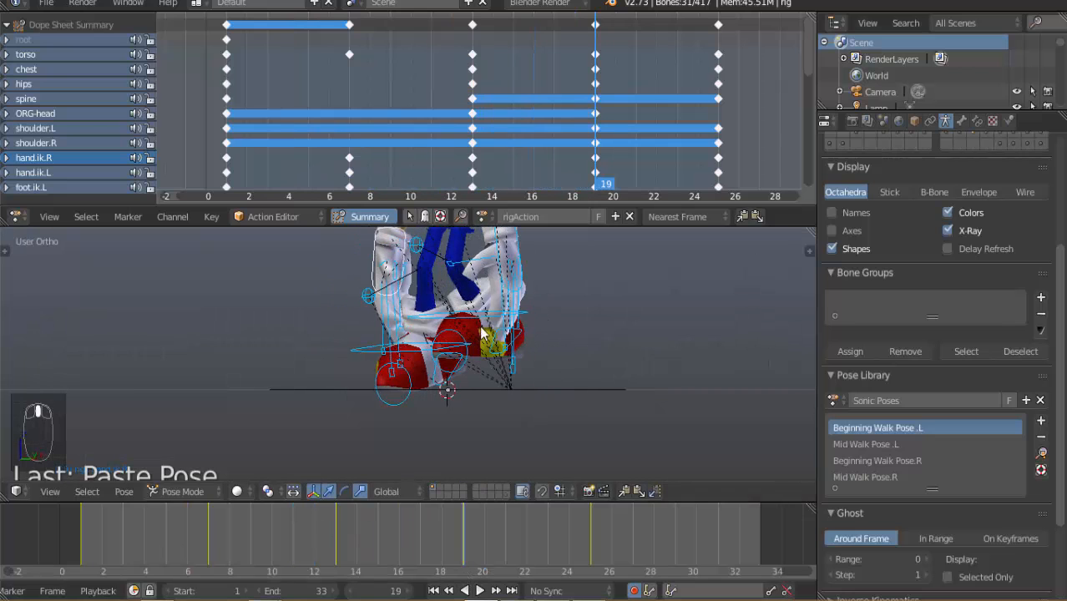
# Remove Mid Walk Pose.R from the Sonic Poses library and add the frame 19 pose as a new Mid Walk Pose.R.
pyautogui.click(879, 479)
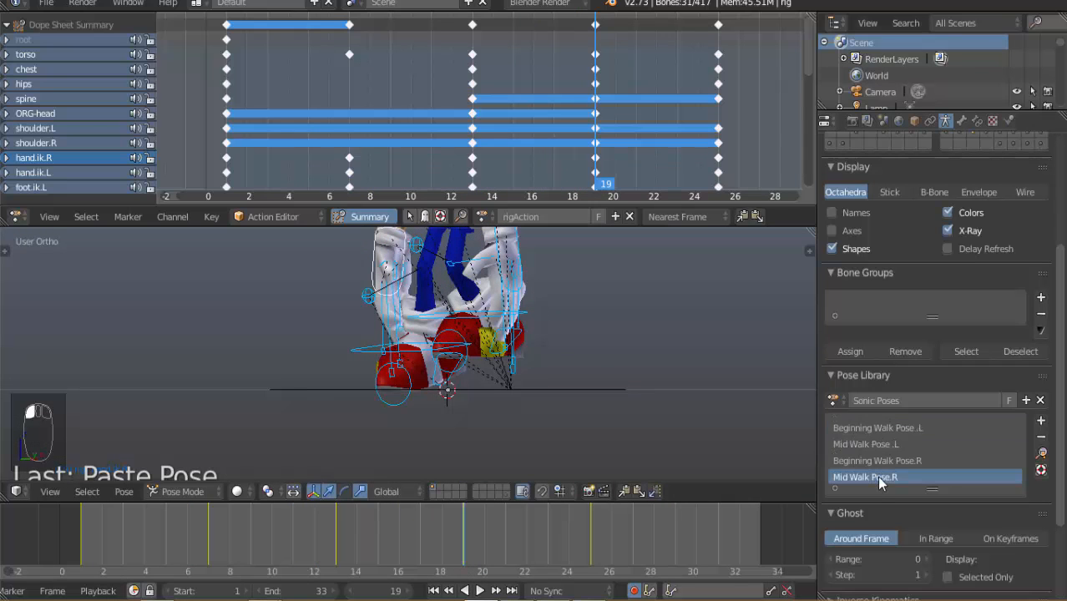
pyautogui.click(1042, 438)
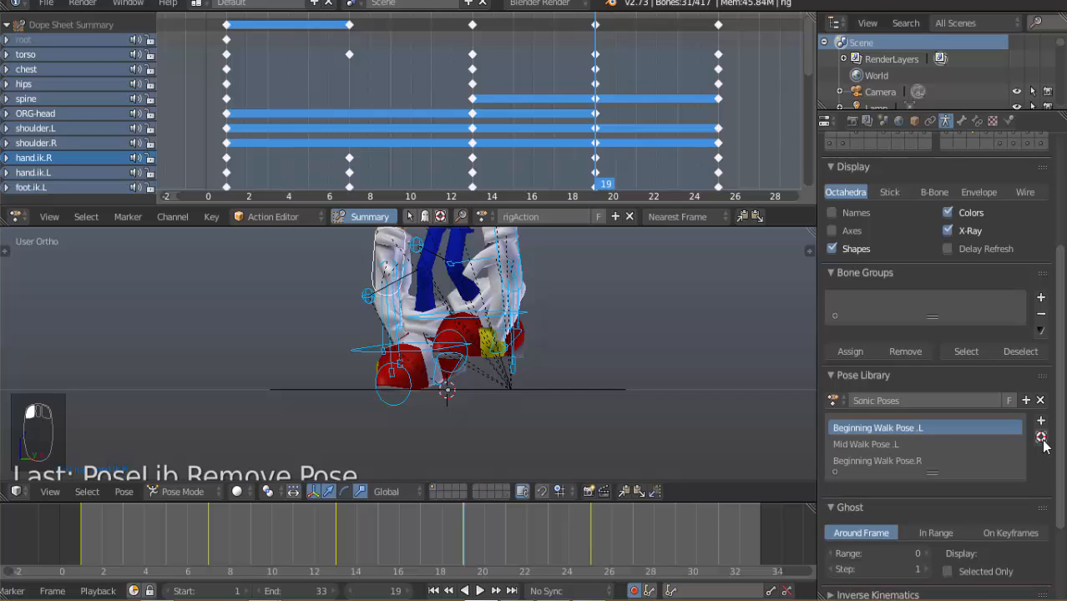
pyautogui.click(1042, 424)
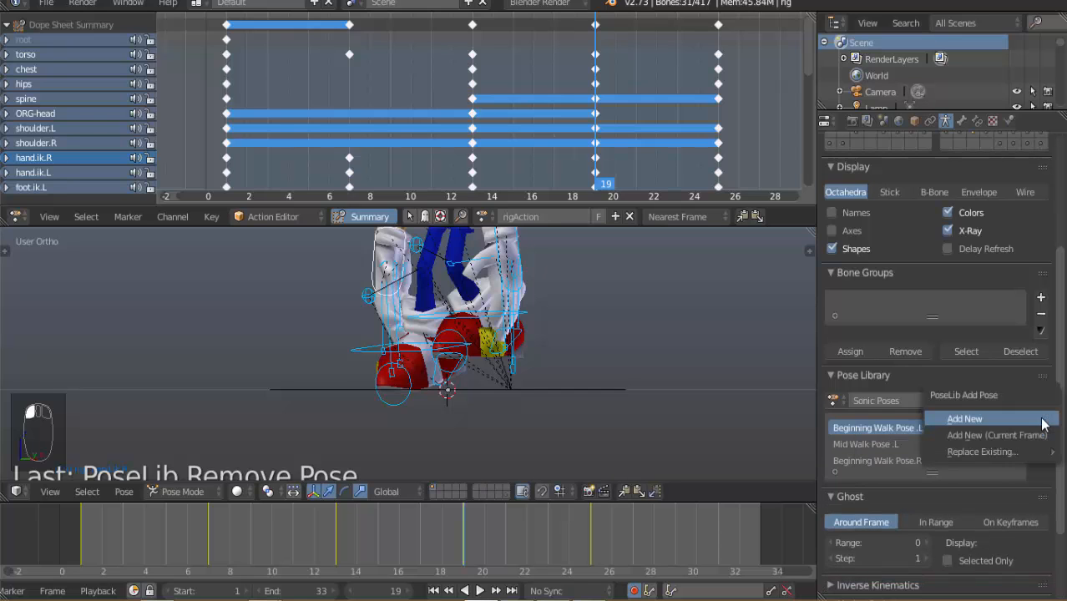
pyautogui.click(909, 415)
pyautogui.doubleClick(837, 479)
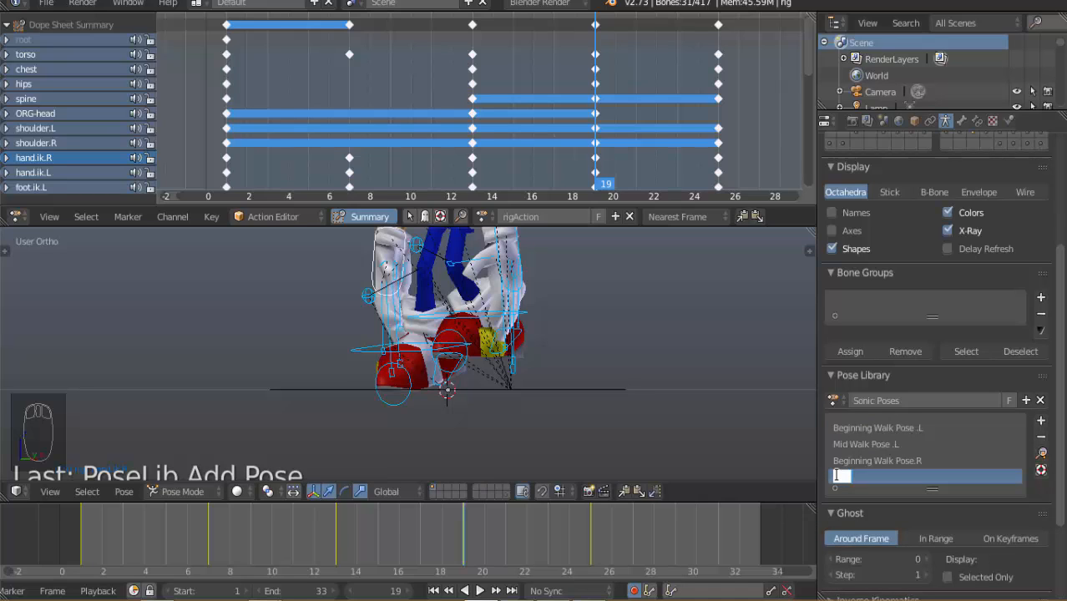
pyautogui.write('Mid Walk Pose.R')
# Scrub through the walk up to frame 25 and set the animation's end frame to 24.
pyautogui.moveTo(541, 361); pyautogui.dragTo(416, 330, button='middle')
pyautogui.press('KP_3')
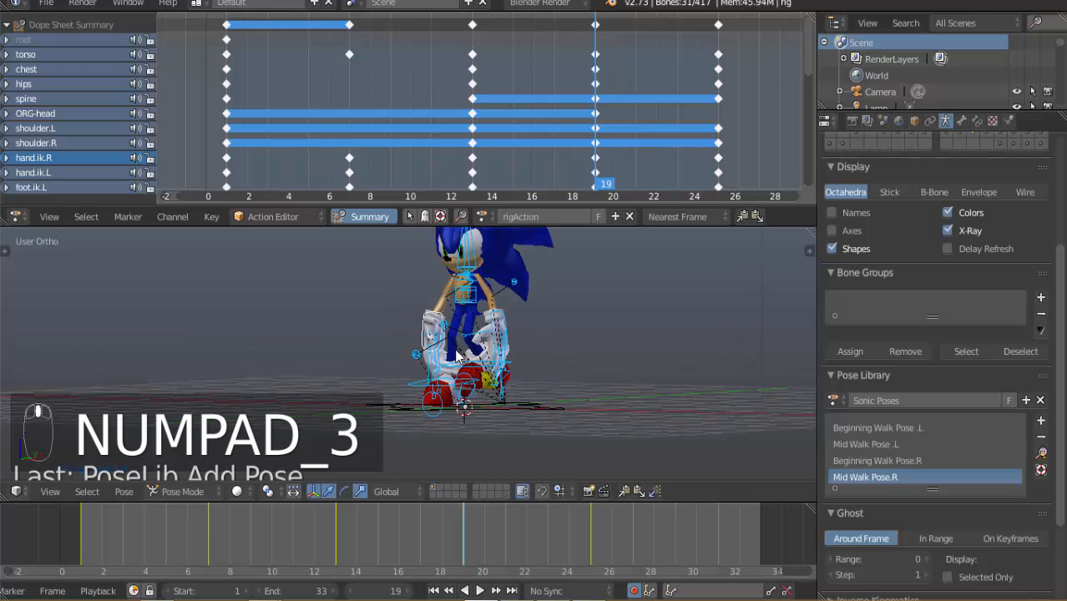
pyautogui.click(101, 535)
pyautogui.moveTo(120, 534); pyautogui.dragTo(585, 528)
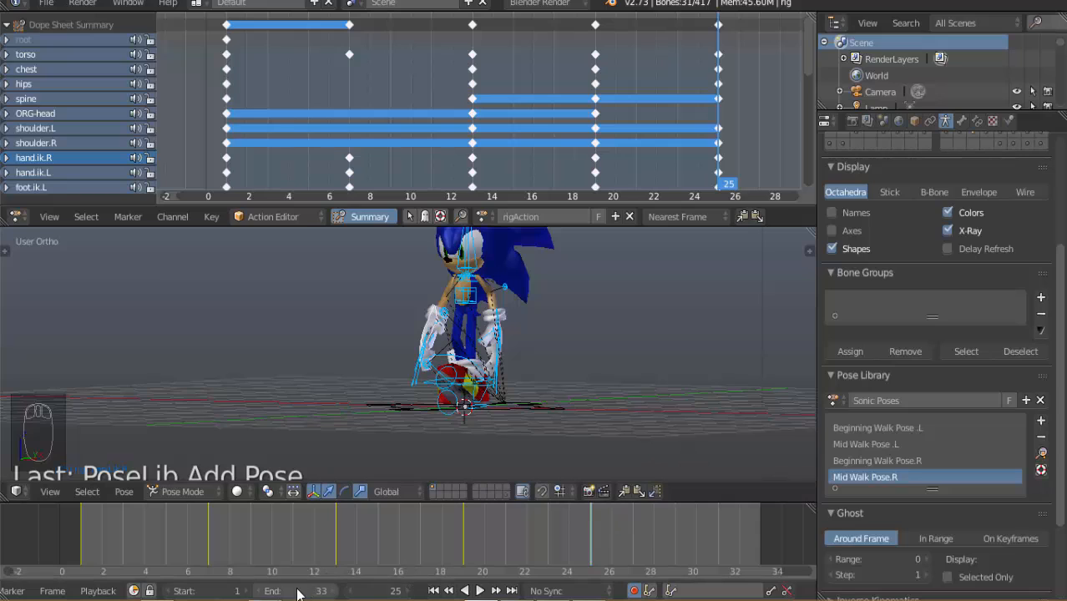
pyautogui.keyDown('ctrl'); pyautogui.scroll(-8, 259, 593); pyautogui.keyUp('ctrl')
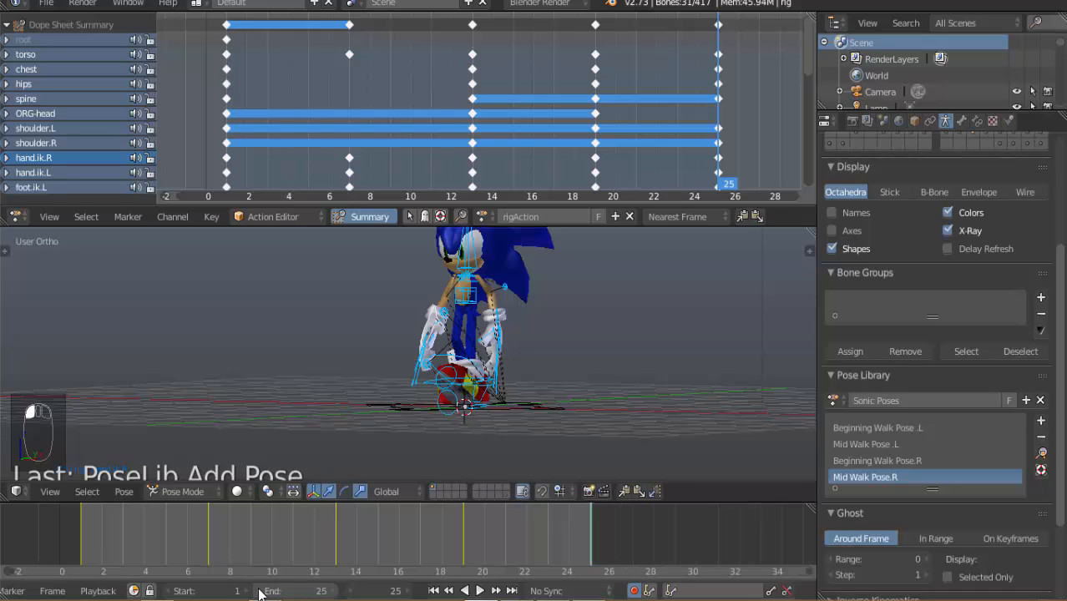
pyautogui.keyDown('ctrl'); pyautogui.scroll(-1, 259, 592); pyautogui.keyUp('ctrl')
# Switch to Object Mode, select the rig, and move it to layer 11, the first layer in the second row.
pyautogui.moveTo(380, 324); pyautogui.dragTo(399, 350, button='middle')
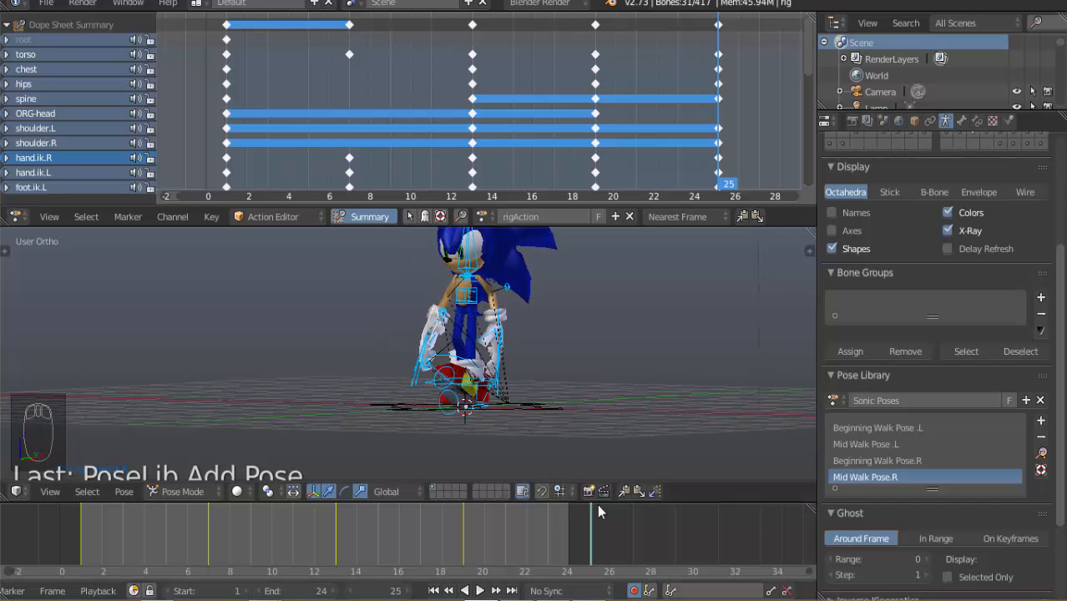
pyautogui.moveTo(533, 351); pyautogui.dragTo(471, 350, button='middle')
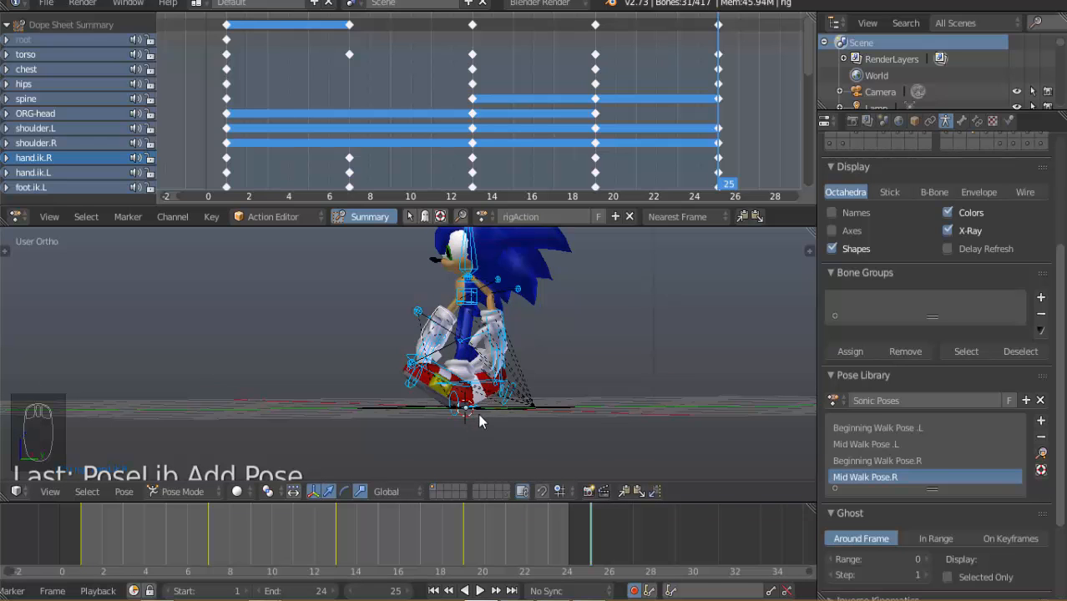
pyautogui.hotkey('ctrl', 'Tab')
pyautogui.moveTo(493, 411); pyautogui.dragTo(573, 419, button='middle')
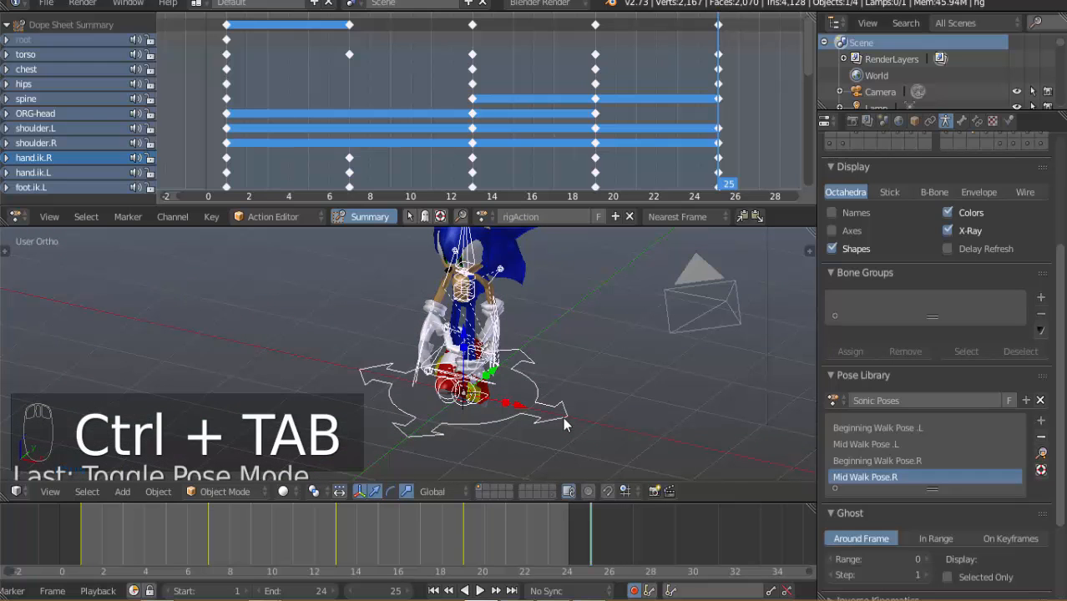
pyautogui.rightClick(557, 423)
pyautogui.rightClick(556, 423)
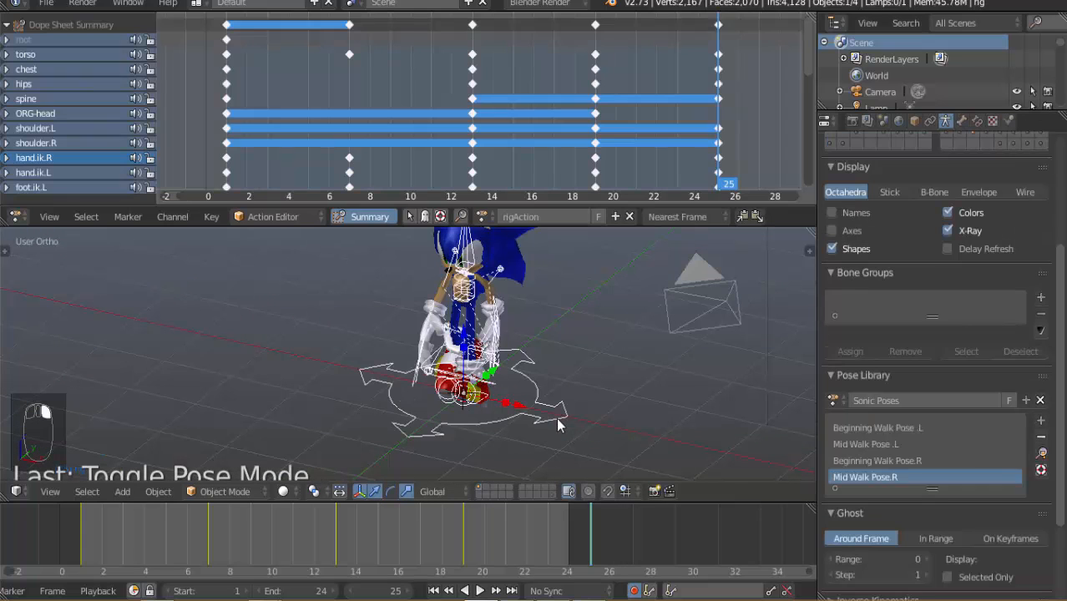
pyautogui.press('m')
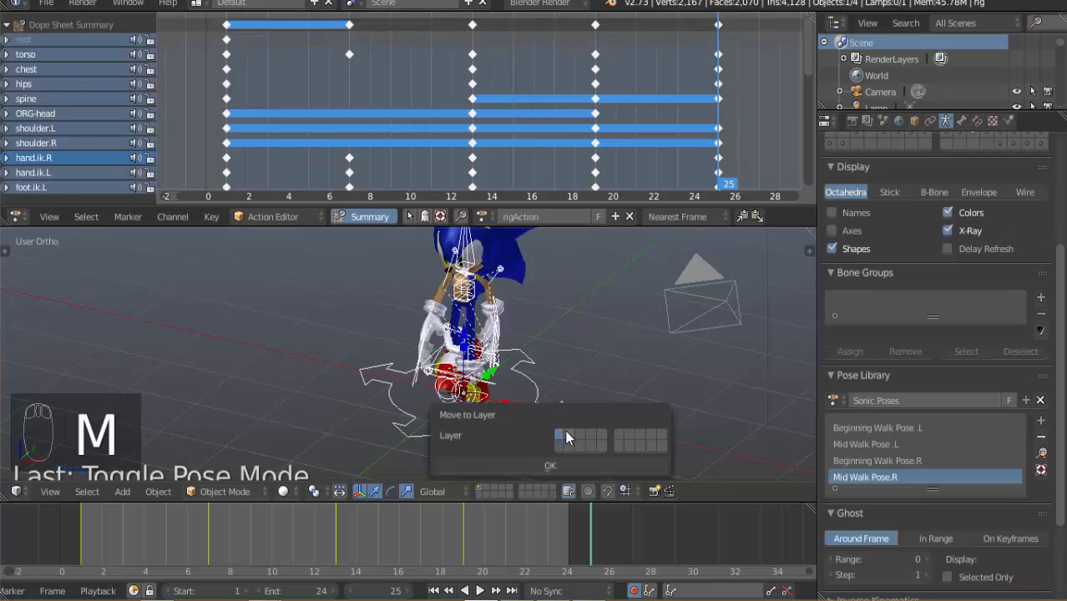
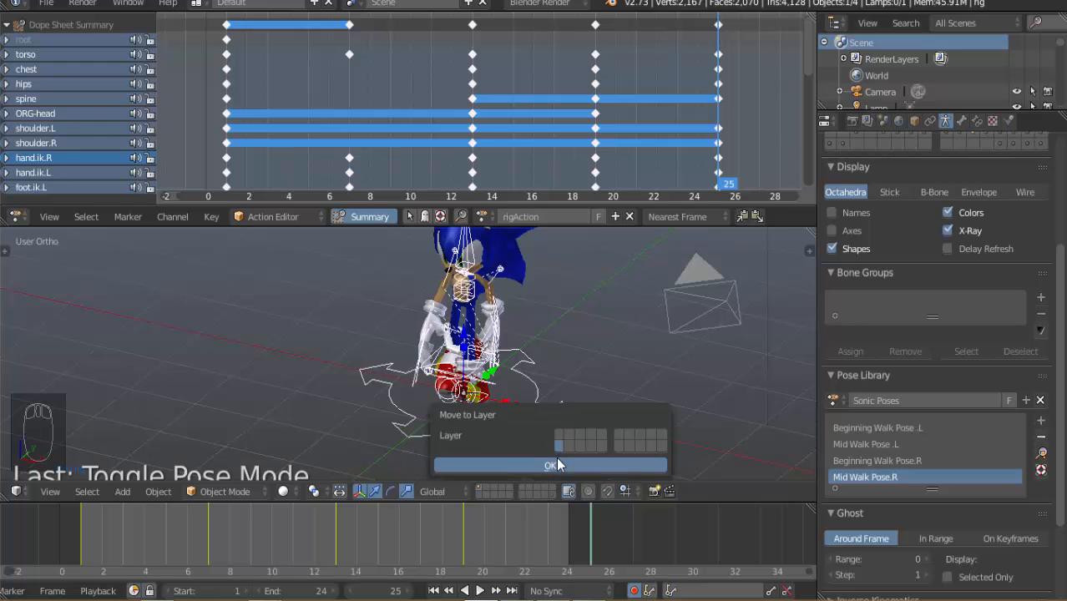
pyautogui.click(547, 465)
# Play the walk animation without the rig, examine it in perspective and right side view, and stop playback.
pyautogui.moveTo(501, 353); pyautogui.dragTo(457, 346, button='middle')
pyautogui.hotkey('alt', 'a')
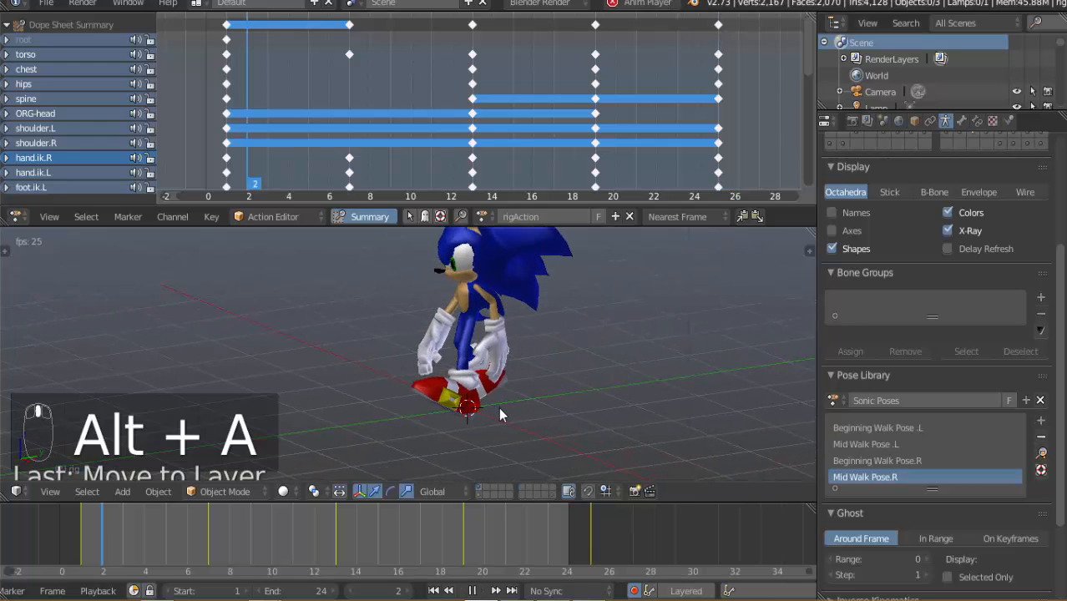
pyautogui.moveTo(553, 390); pyautogui.dragTo(492, 376, button='middle')
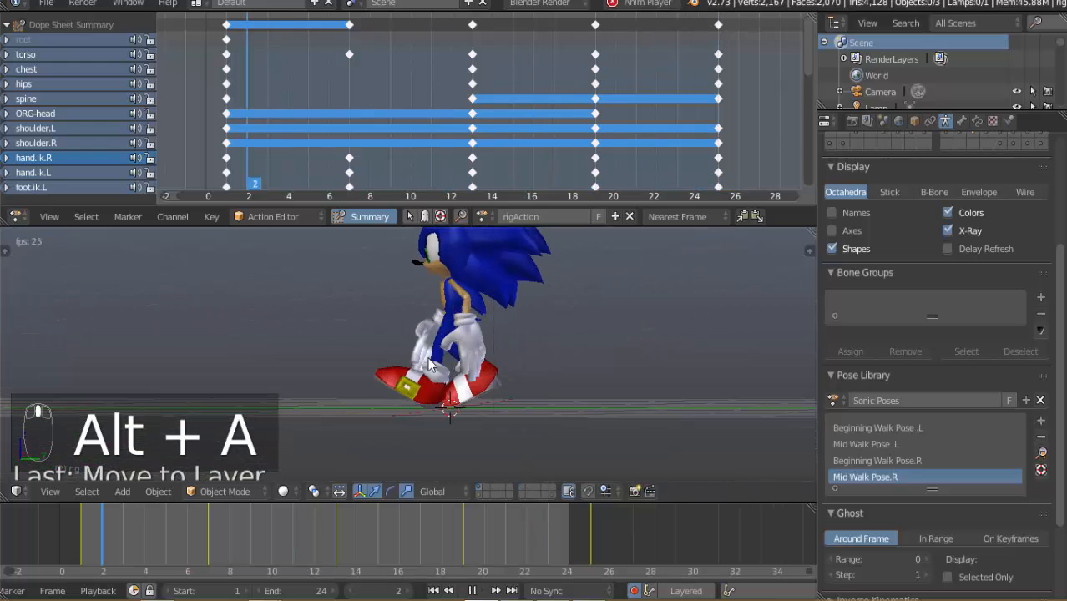
pyautogui.moveTo(603, 353); pyautogui.dragTo(395, 299, button='middle')
pyautogui.press('KP_3')
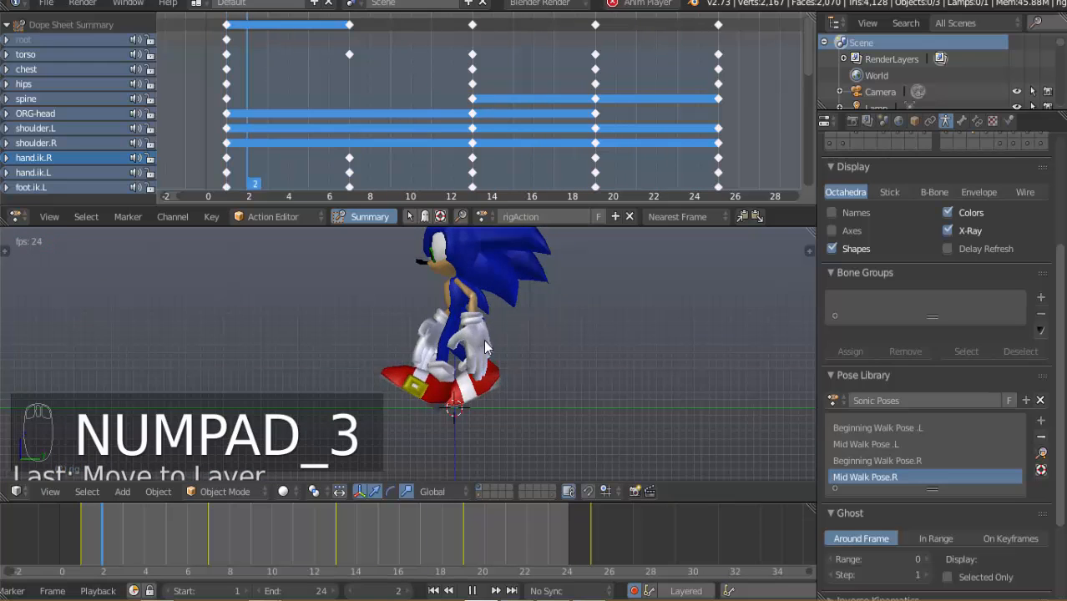
pyautogui.scroll(5, 396, 305)
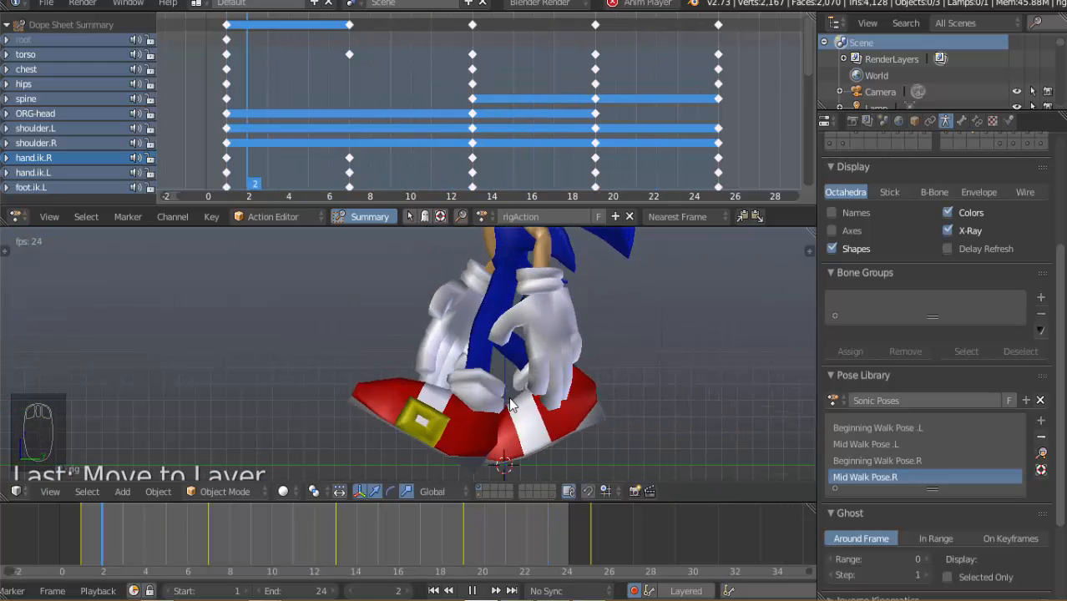
pyautogui.scroll(-2, 507, 396)
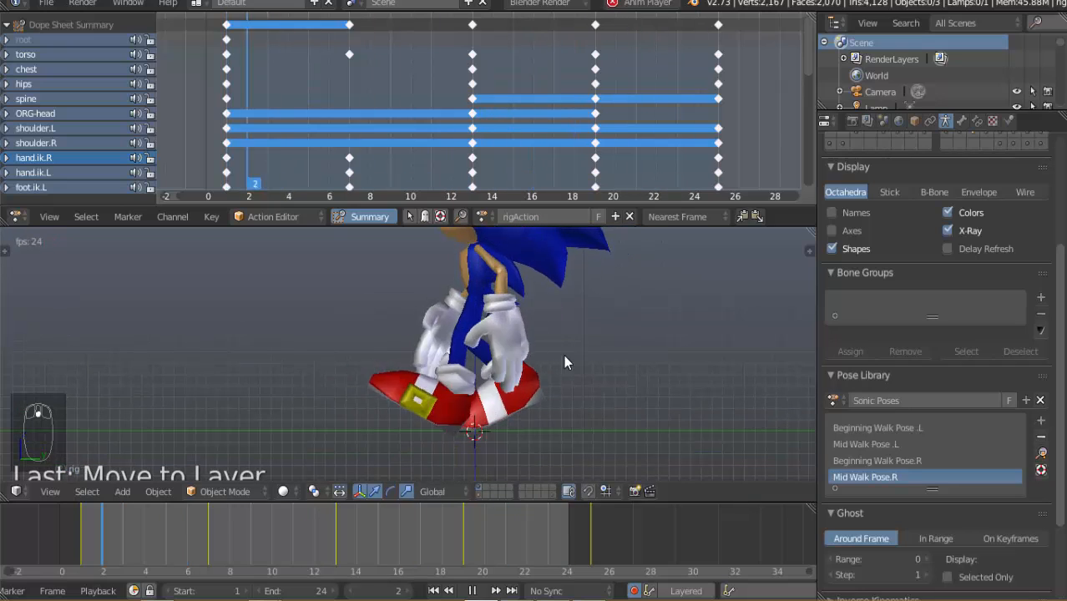
pyautogui.moveTo(574, 359); pyautogui.dragTo(426, 360, button='middle')
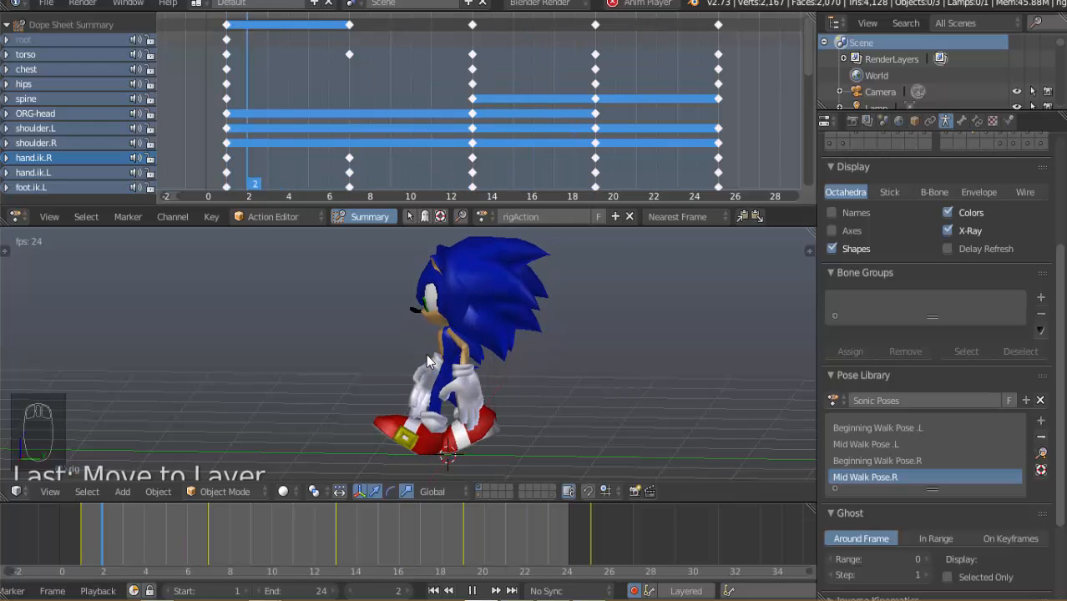
pyautogui.press('KP_3')
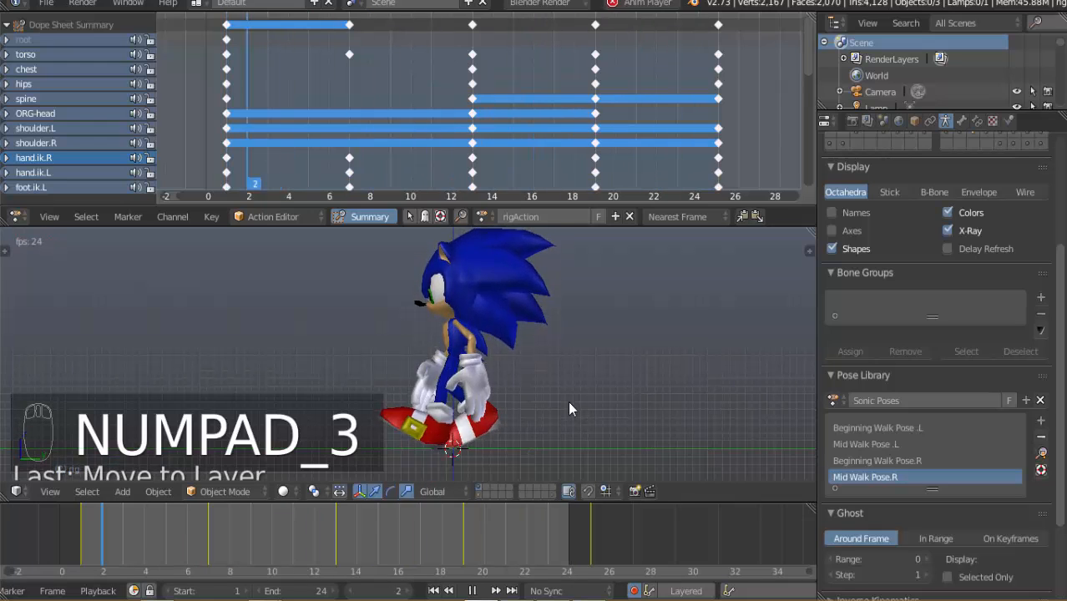
pyautogui.hotkey('alt', 'a')
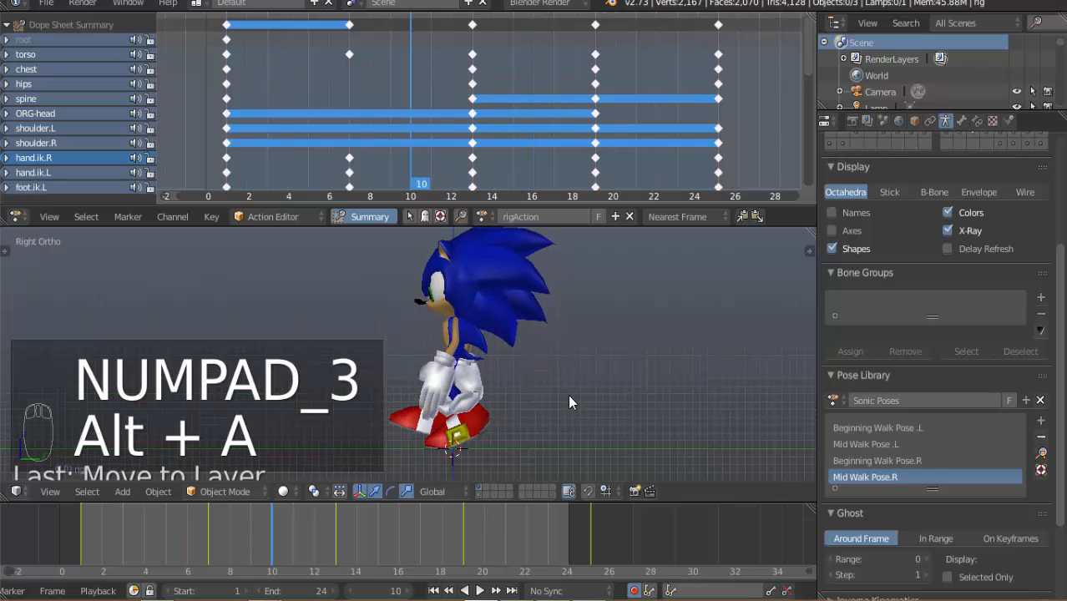
# Return to frame 1, show the rig's layer alongside the character, and select all its bones in Pose Mode.
pyautogui.click(433, 591)
pyautogui.click(478, 492)
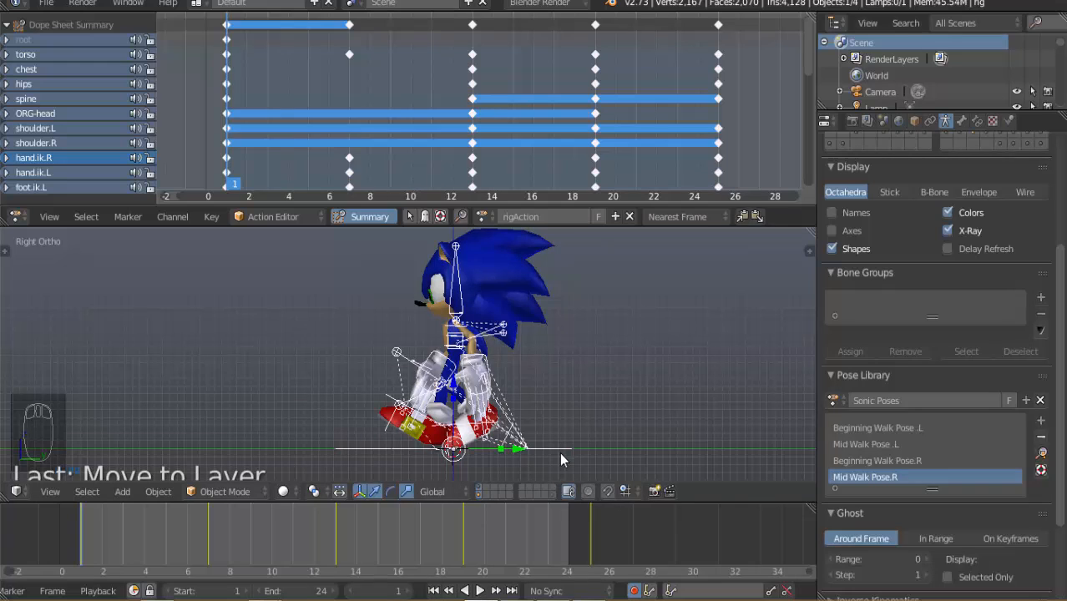
pyautogui.hotkey('ctrl', 'Tab')
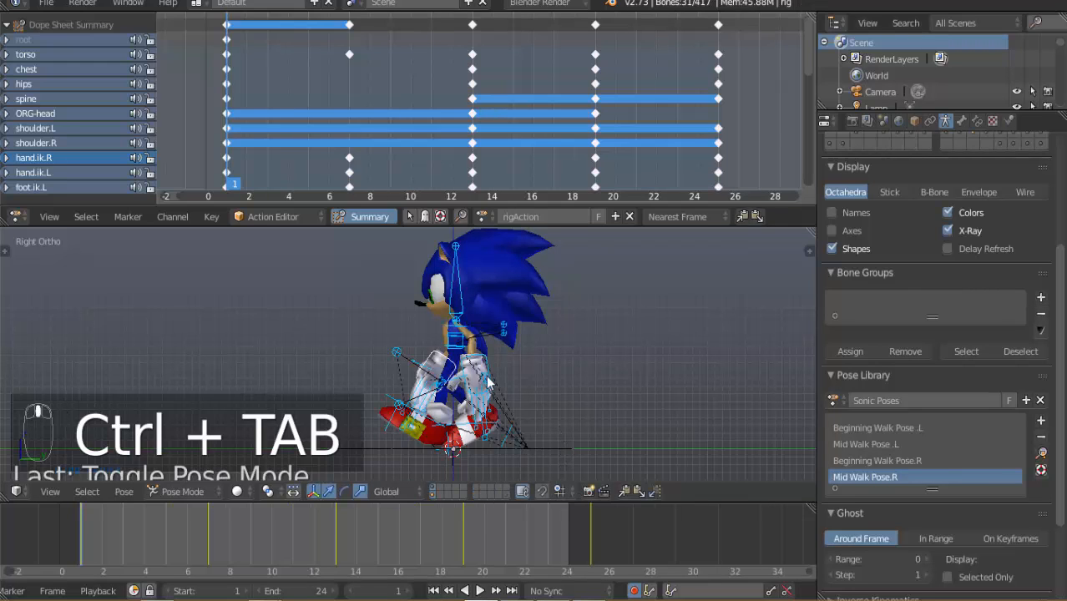
pyautogui.moveTo(494, 384); pyautogui.dragTo(536, 378, button='middle')
pyautogui.press('a')
pyautogui.press('a')
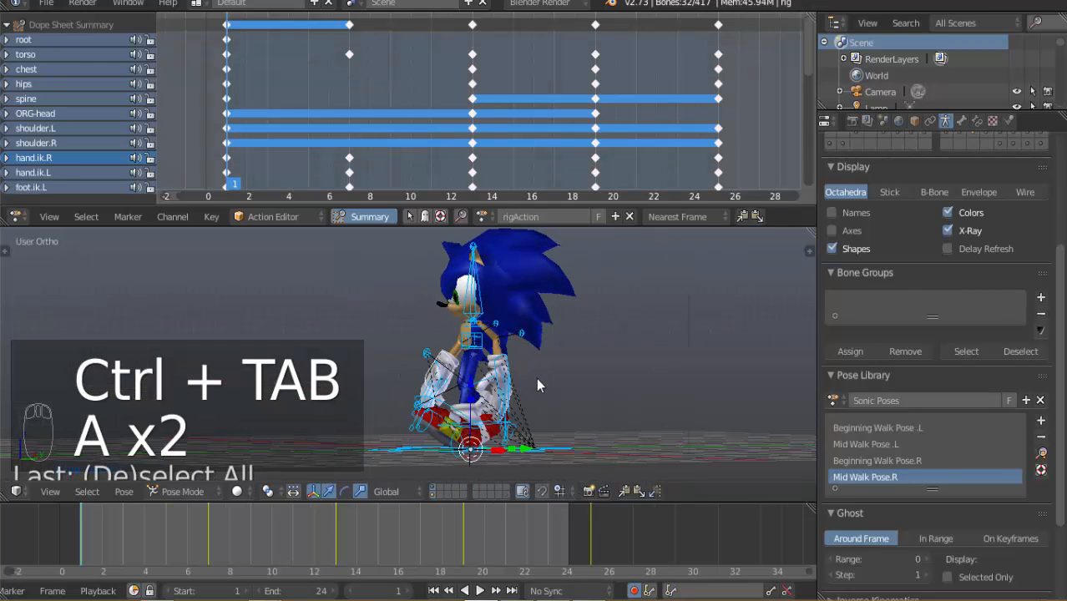
pyautogui.press('KP_3')
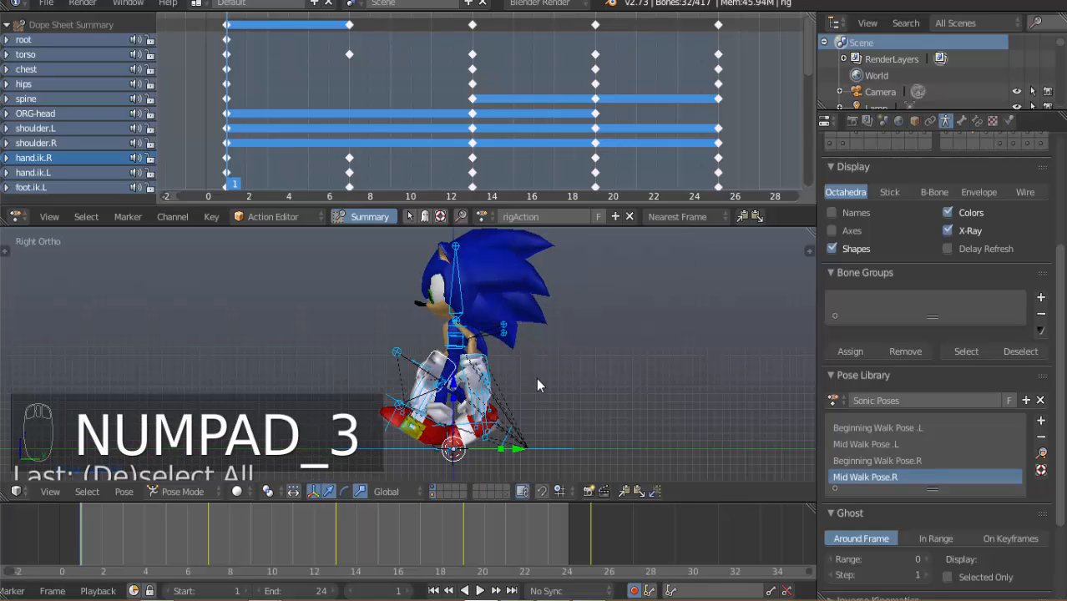
# Go to frame 4, deselect all bones, and examine the feet's motion between frames 1 and 4 up close from the right side.
pyautogui.click(146, 527)
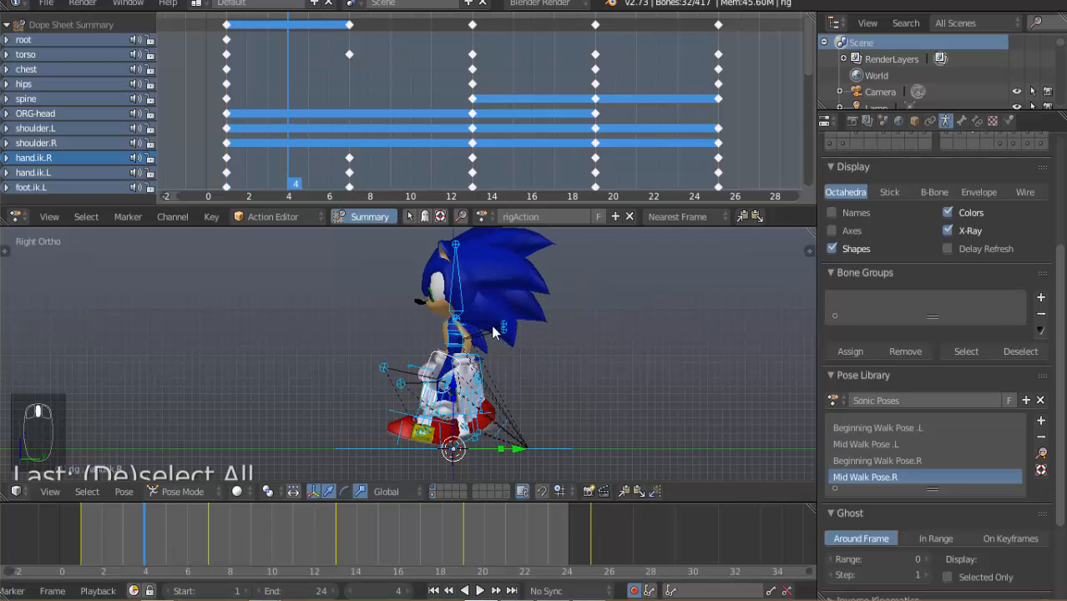
pyautogui.scroll(4, 407, 409)
pyautogui.moveTo(391, 384); pyautogui.dragTo(415, 374, button='middle')
pyautogui.press('KP_3')
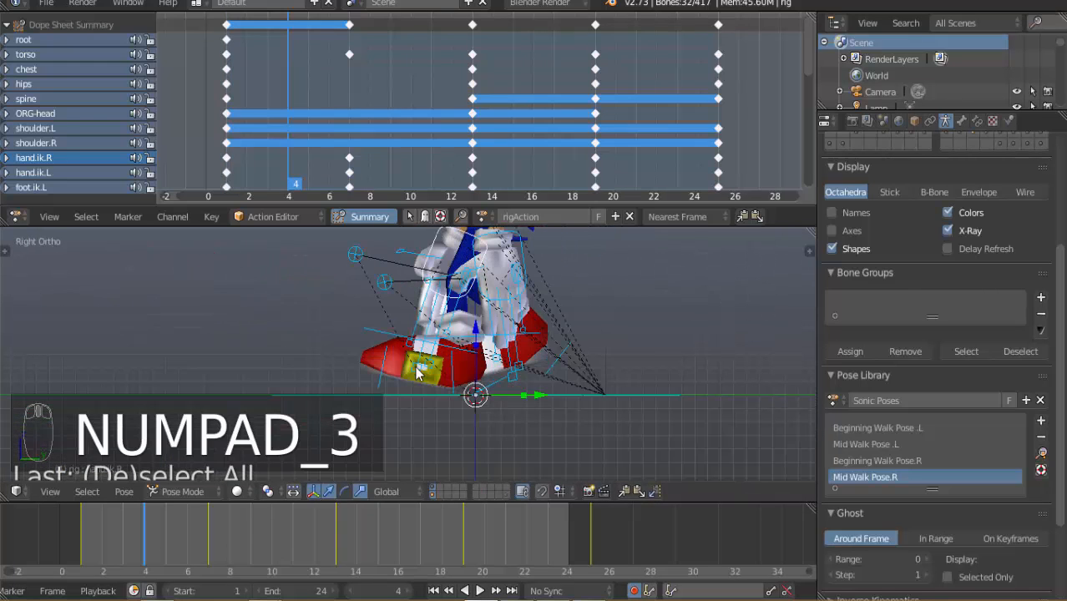
pyautogui.press('a')
pyautogui.press('a')
pyautogui.scroll(2, 461, 365)
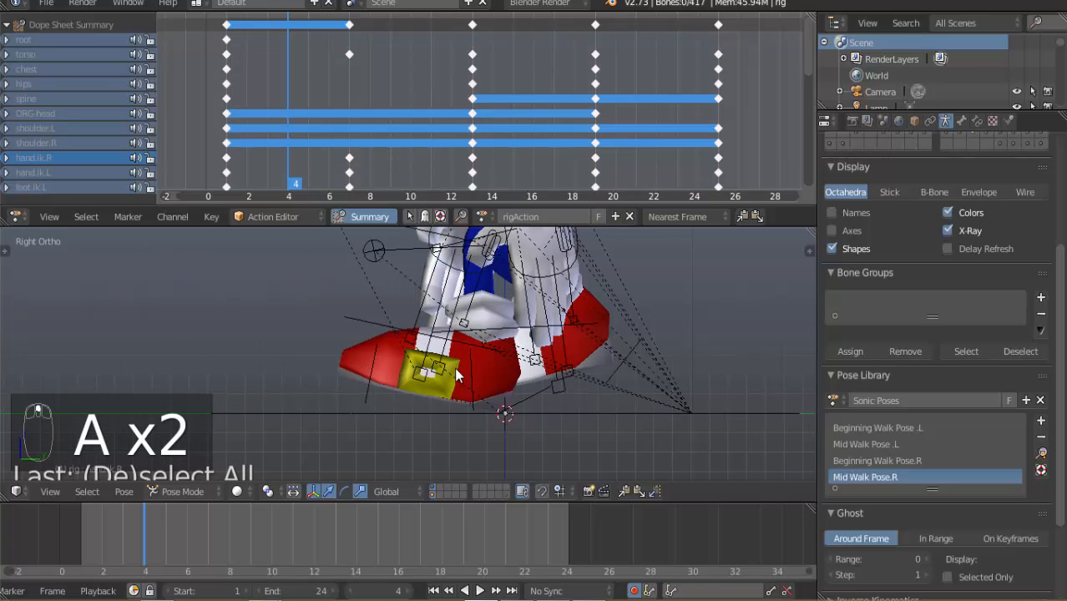
pyautogui.moveTo(82, 511)
pyautogui.mouseDown()
pyautogui.moveTo(160, 520)
pyautogui.moveTo(82, 520)
pyautogui.moveTo(137, 520)
pyautogui.mouseUp()
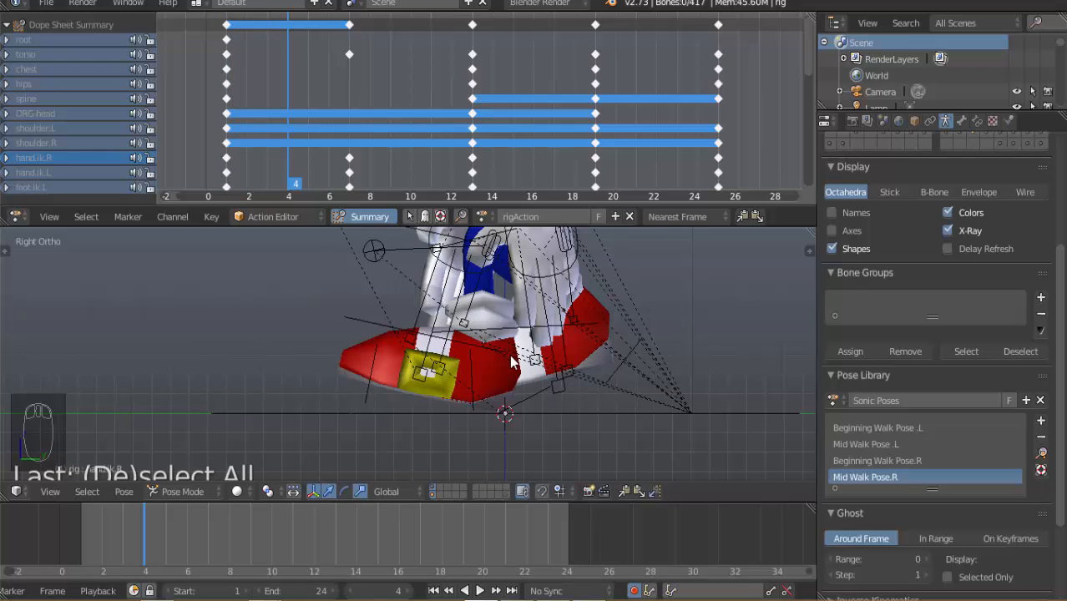
# Go to frame 7 and insert a LocRotScale keyframe for all bones of the rig.
pyautogui.rightClick(469, 369)
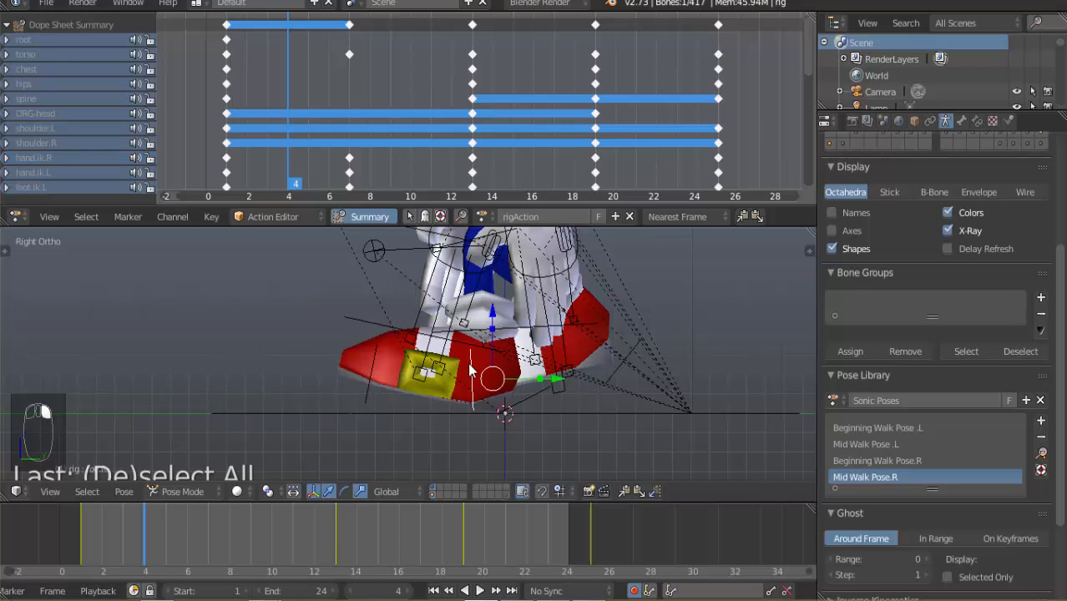
pyautogui.hotkey('alt', 'a')
pyautogui.press('Escape')
pyautogui.moveTo(267, 108); pyautogui.dragTo(349, 111)
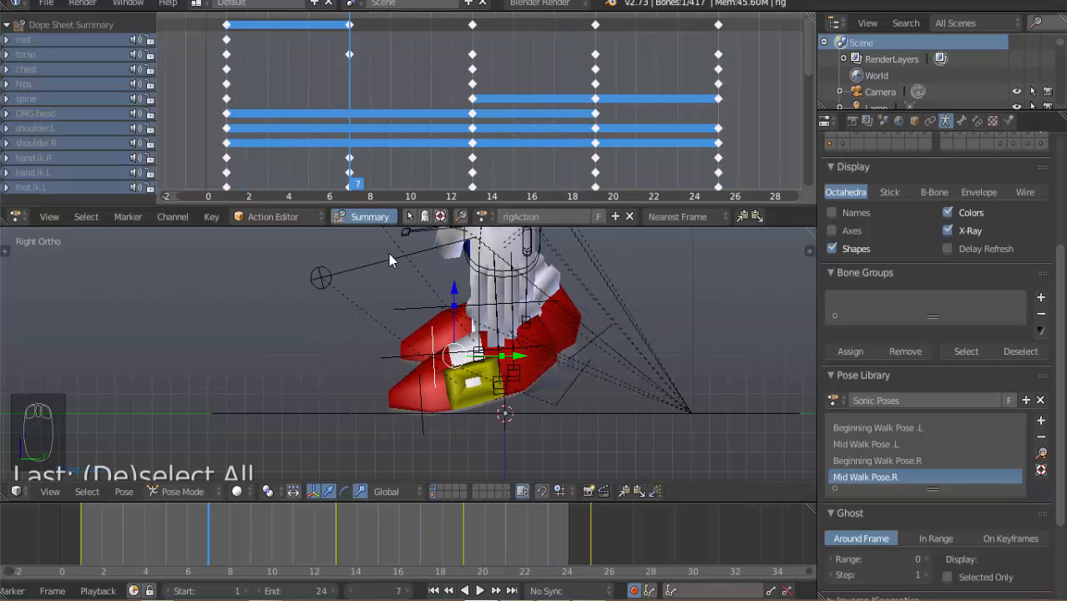
pyautogui.press('a')
pyautogui.press('a')
pyautogui.press('a')
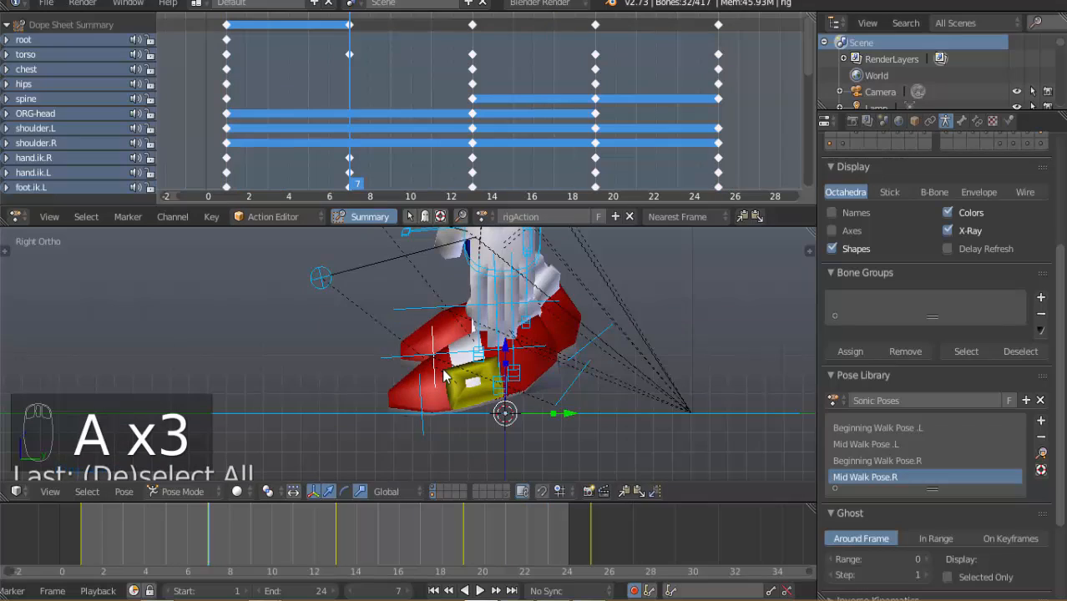
pyautogui.press('i')
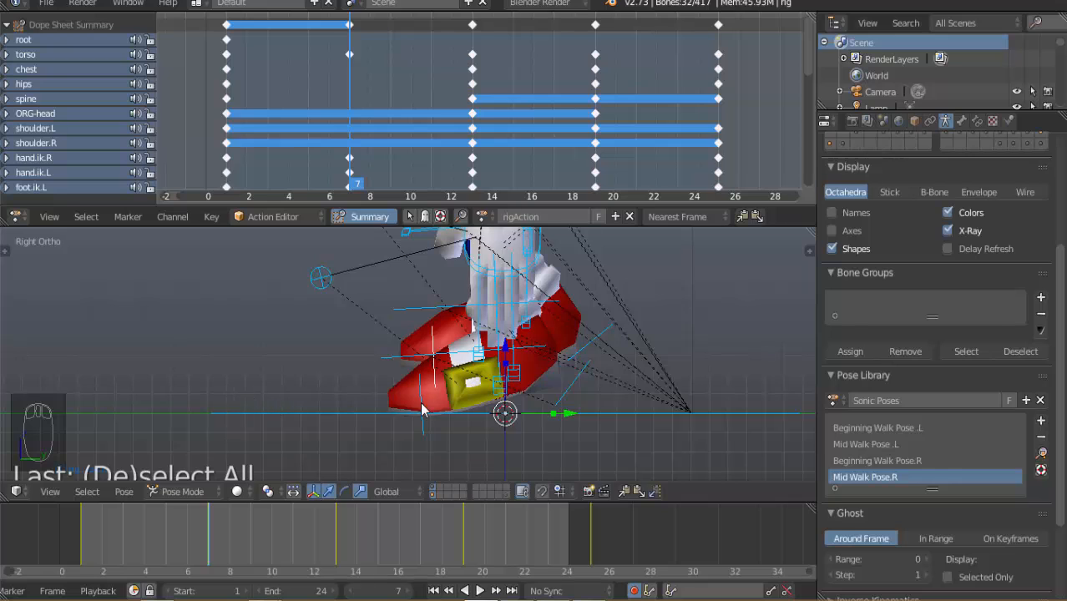
pyautogui.press('i')
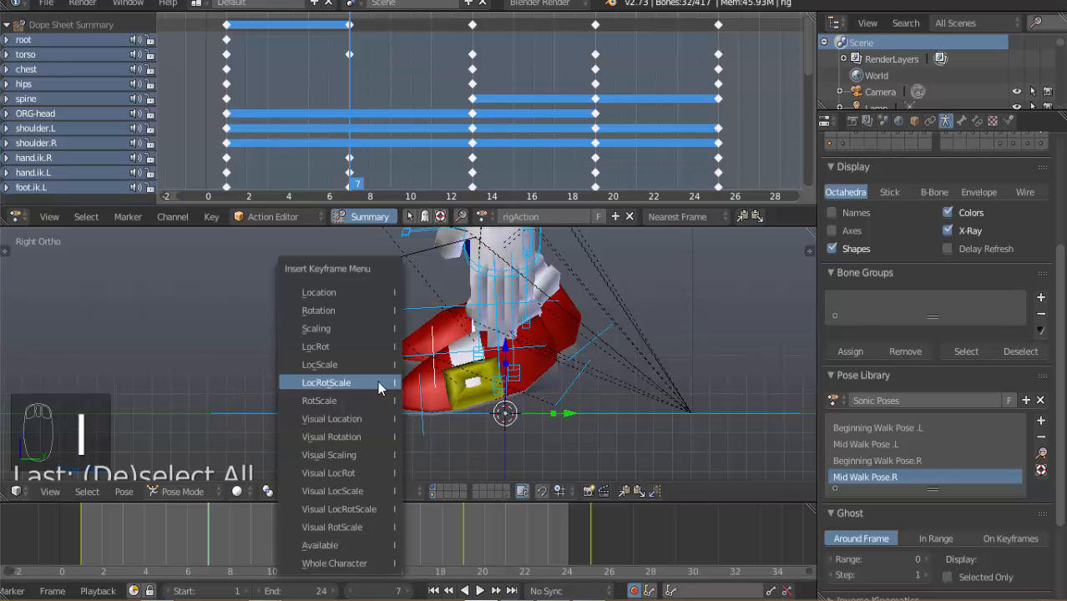
pyautogui.click(377, 382)
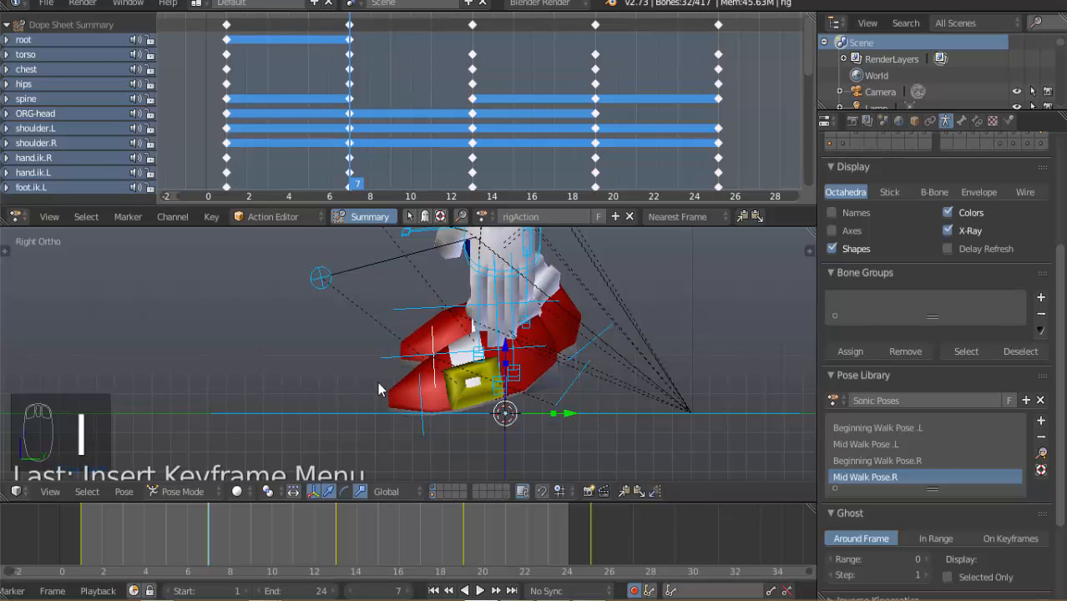
# Keyframe all bones with RotScale at frame 13 and with LocRotScale at frames 19 and 25.
pyautogui.click(333, 535)
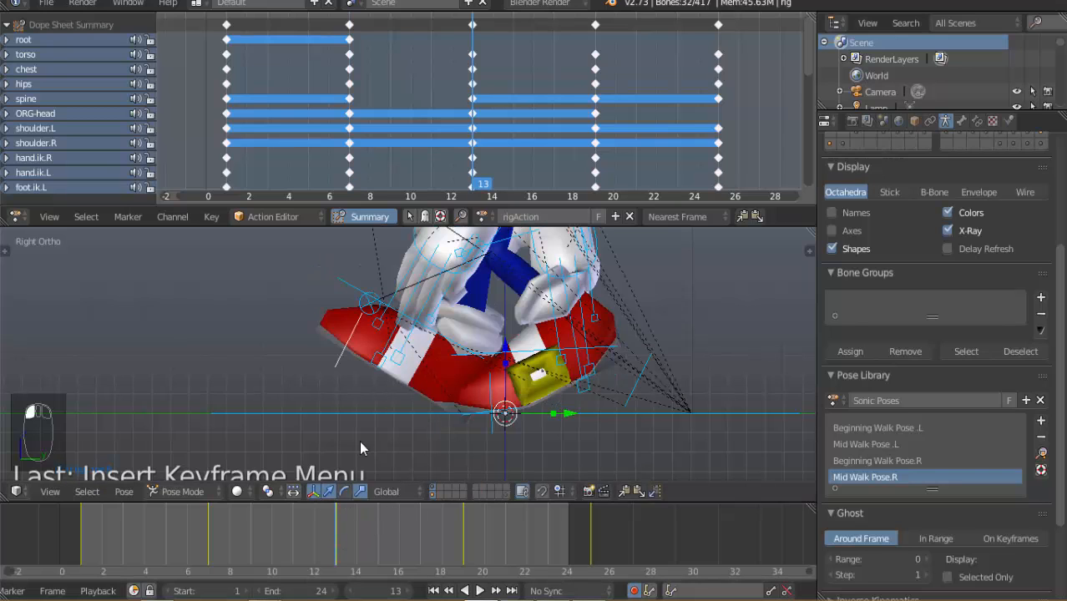
pyautogui.press('i')
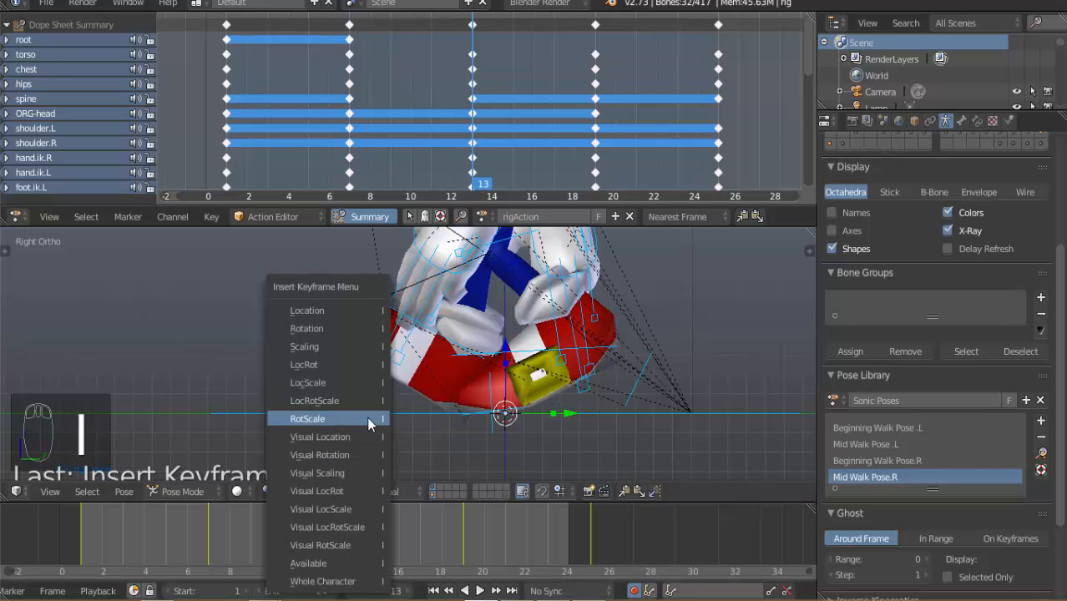
pyautogui.click(367, 419)
pyautogui.click(464, 511)
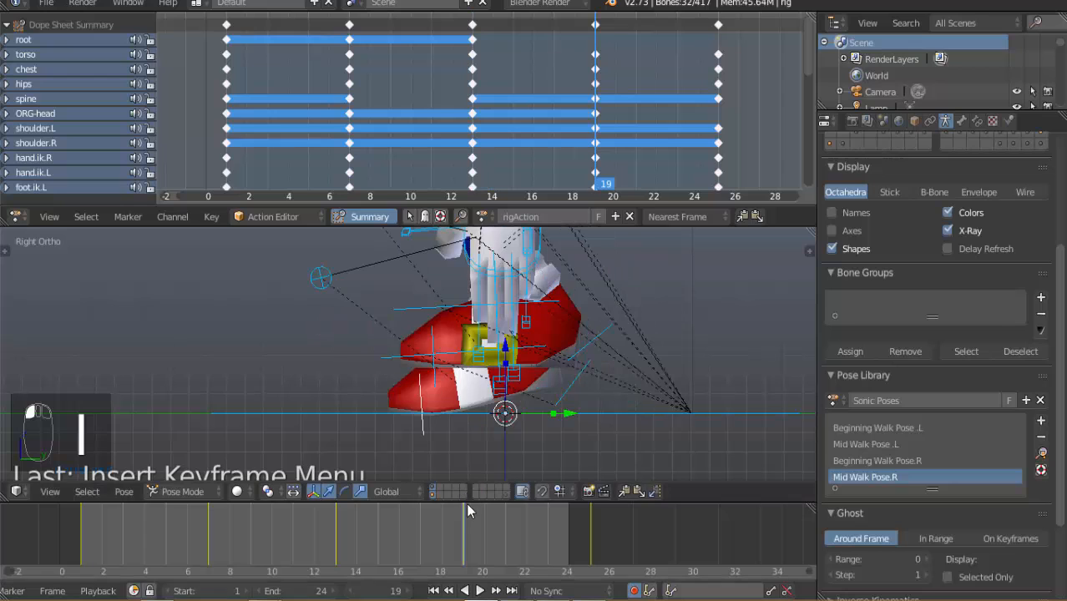
pyautogui.press('i')
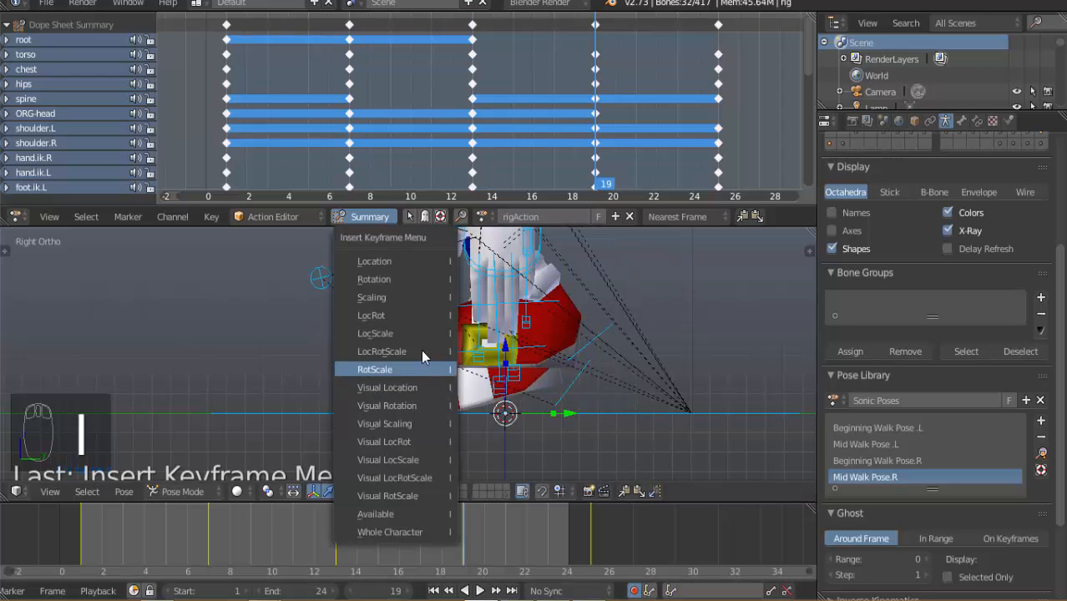
pyautogui.click(421, 353)
pyautogui.click(587, 510)
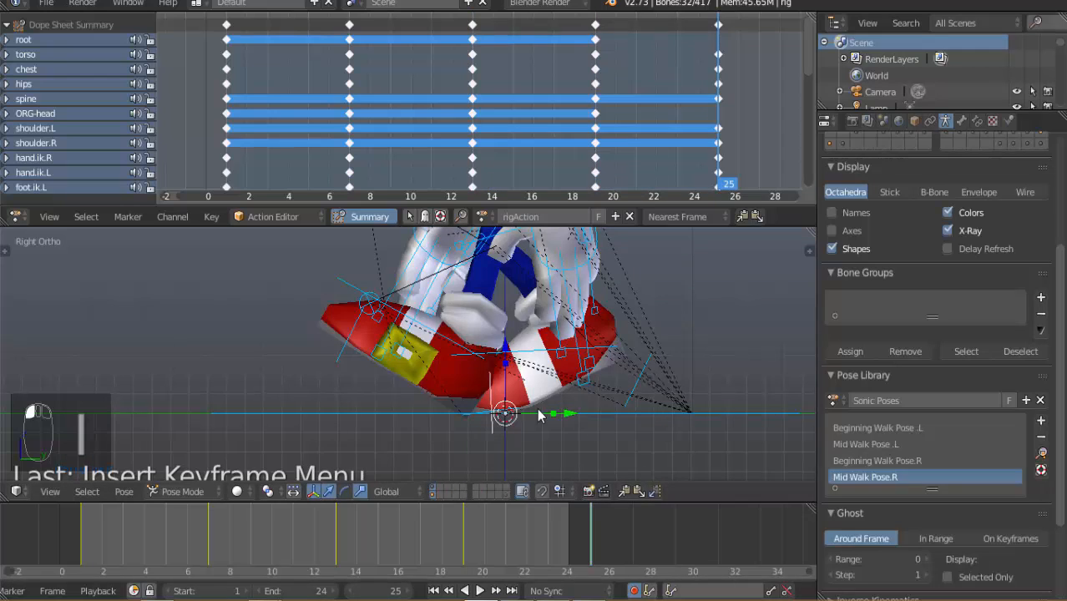
pyautogui.press('i')
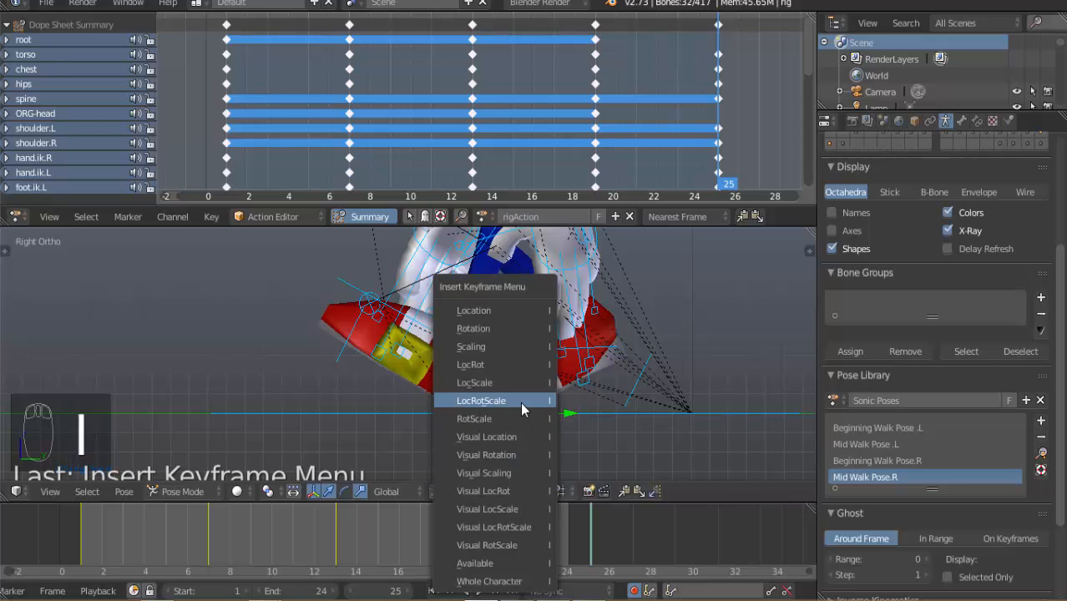
pyautogui.click(520, 402)
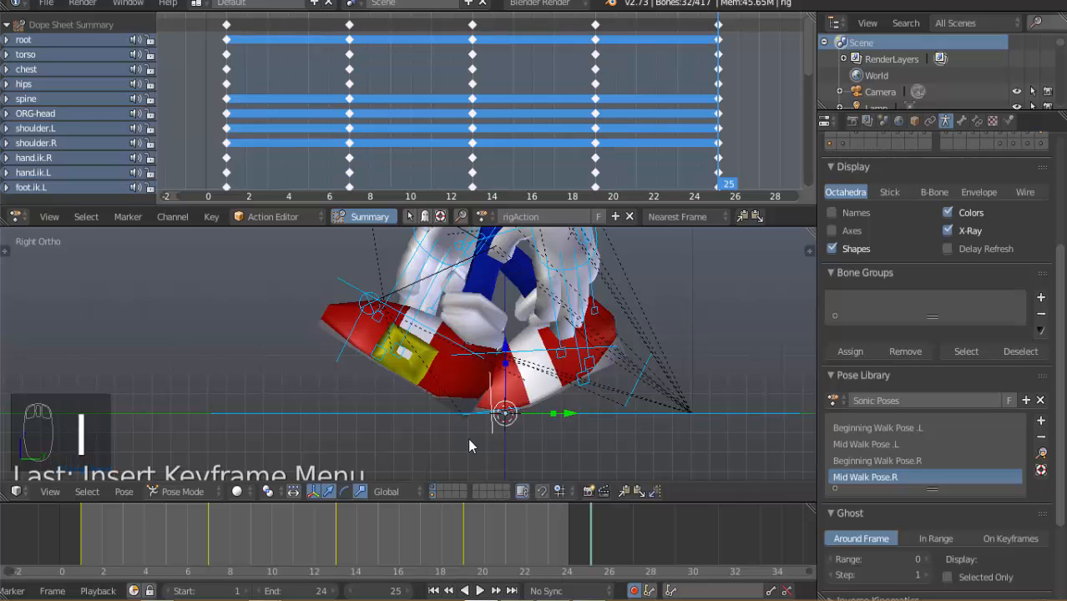
pyautogui.moveTo(333, 163); pyautogui.dragTo(351, 179, button='middle')
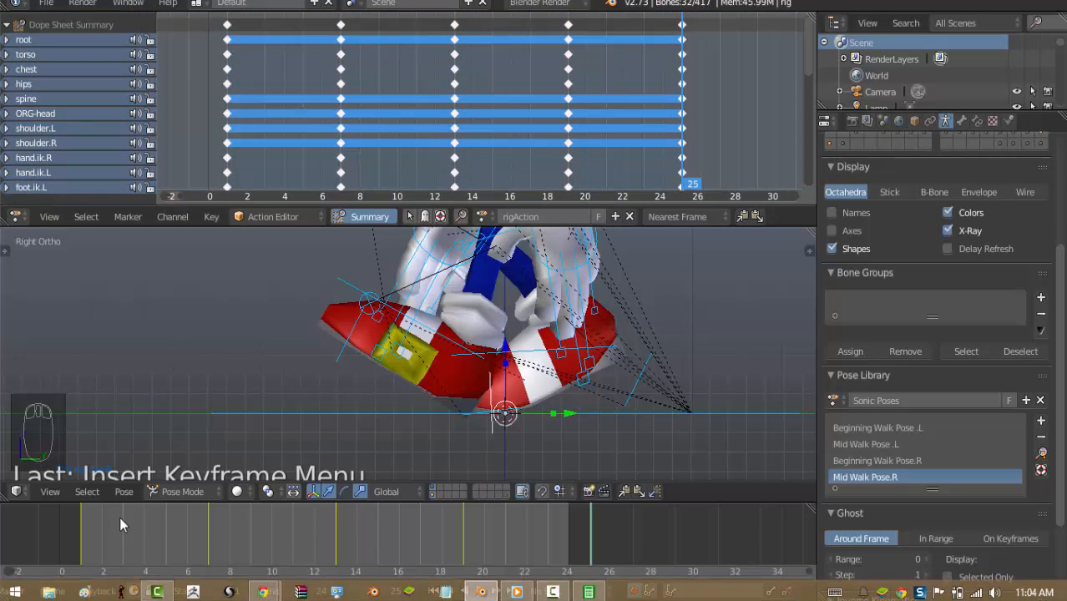
# At frame 4, rotate the right foot's IK control toe-down and raise it in left side view.
pyautogui.moveTo(78, 516); pyautogui.dragTo(147, 553)
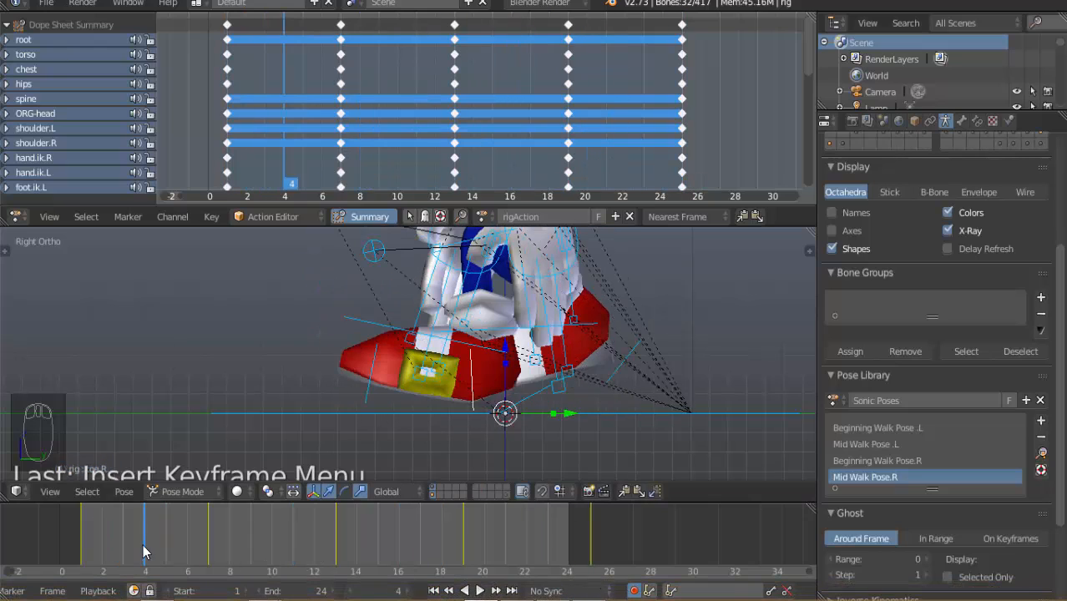
pyautogui.rightClick(477, 378)
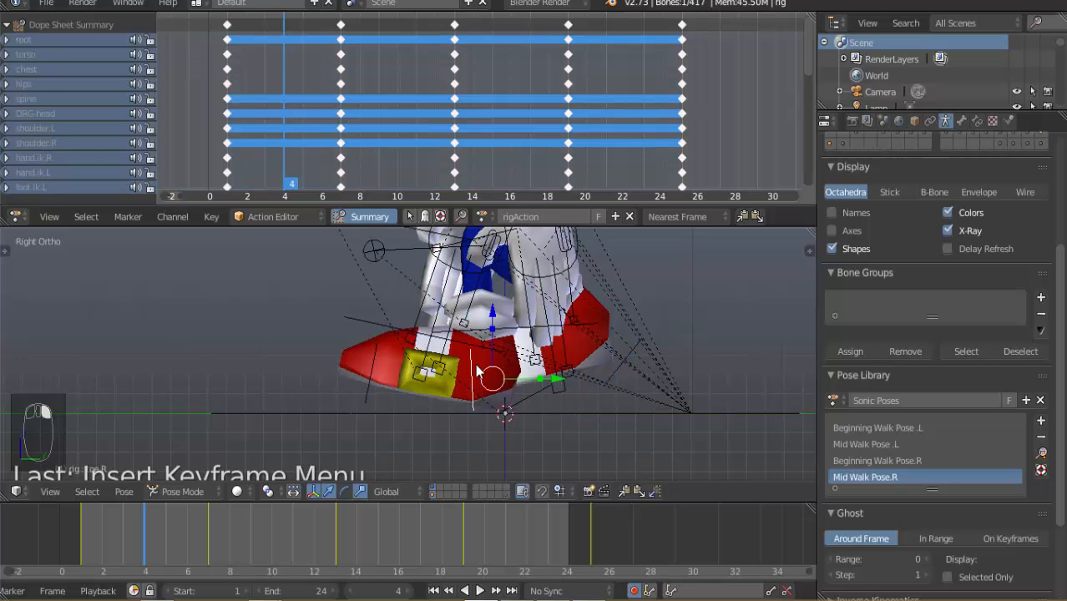
pyautogui.press('ctrl+KP_3')
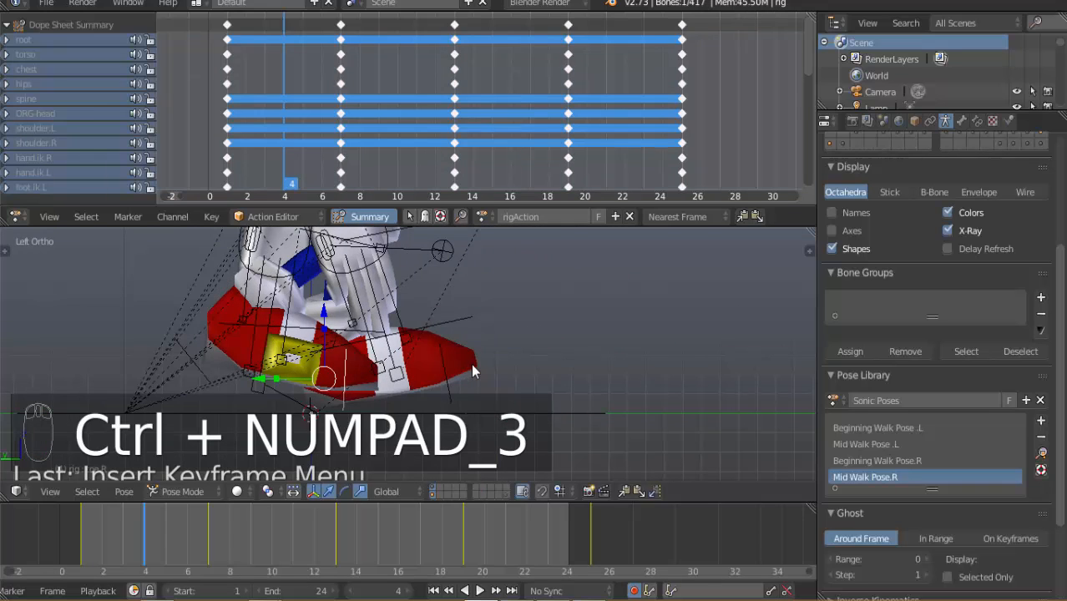
pyautogui.keyDown('shift'); pyautogui.moveTo(371, 372); pyautogui.dragTo(413, 353, button='middle'); pyautogui.keyUp('shift')
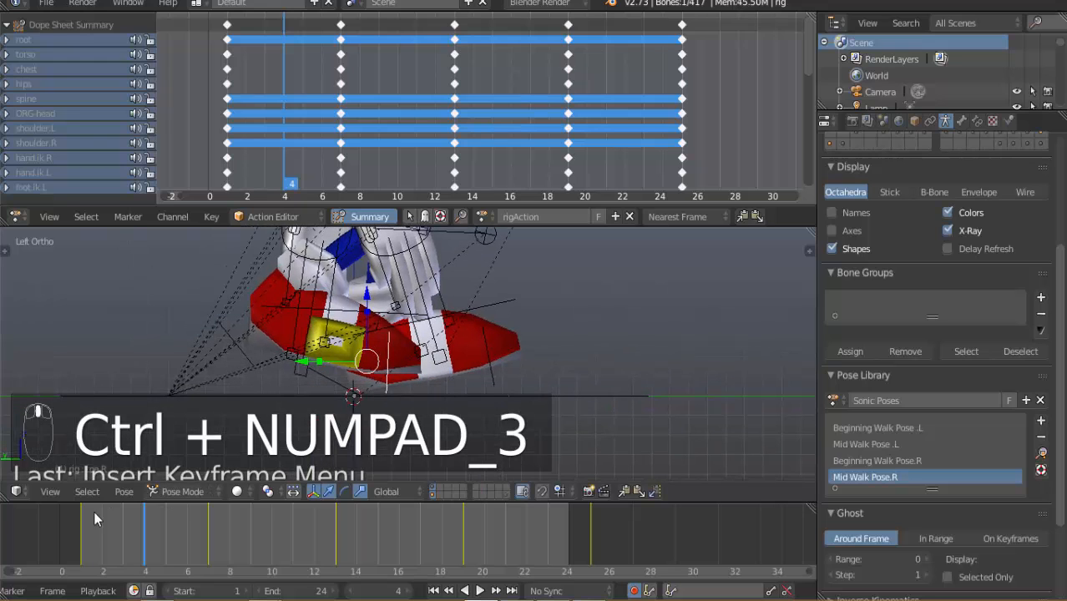
pyautogui.moveTo(82, 517); pyautogui.dragTo(139, 548)
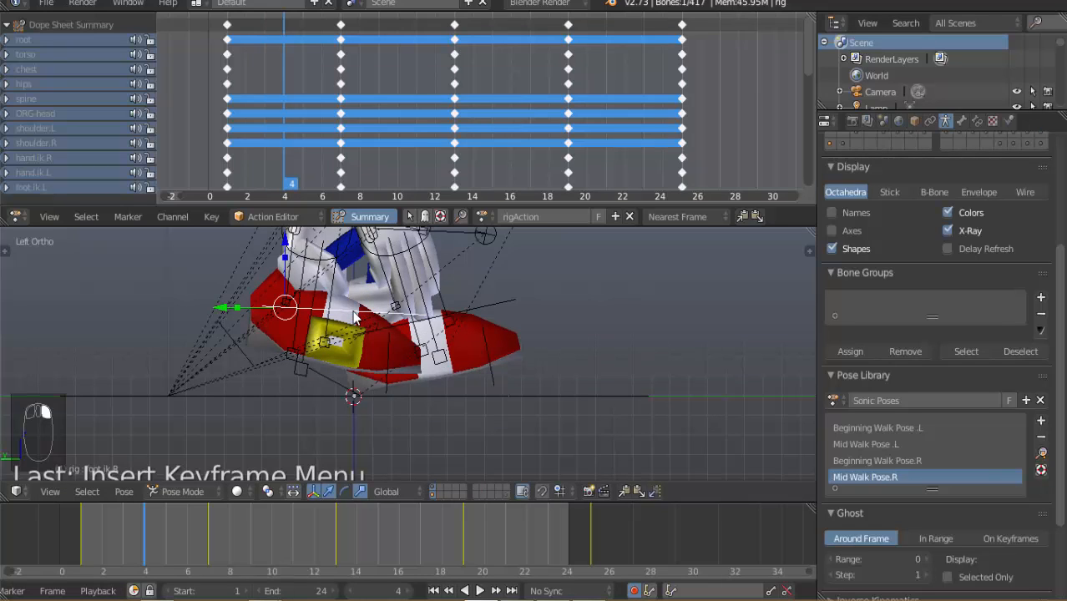
pyautogui.press('r')
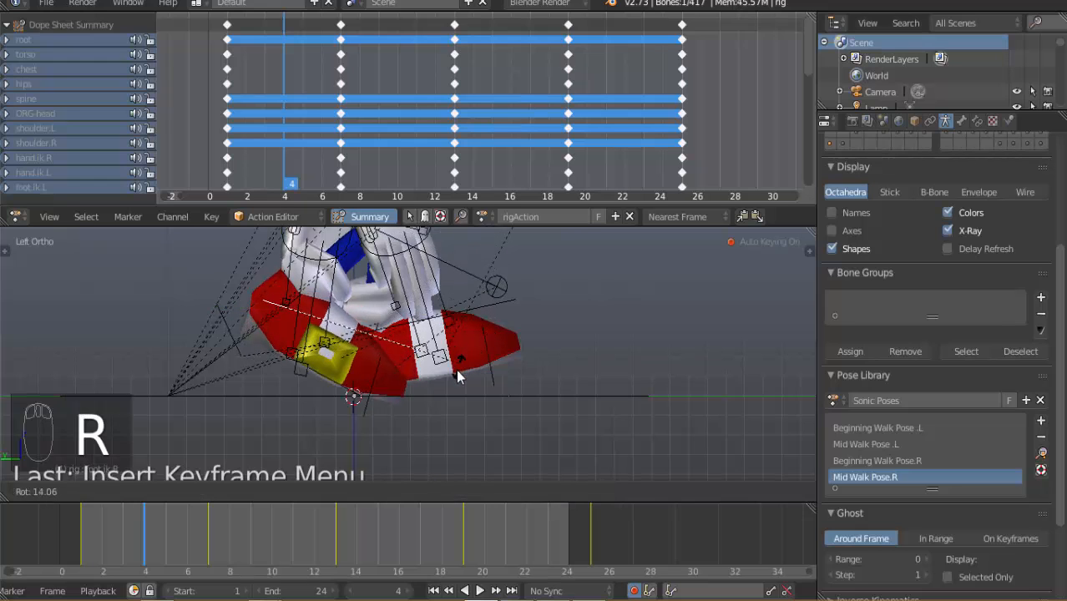
pyautogui.click(452, 380)
pyautogui.press('g')
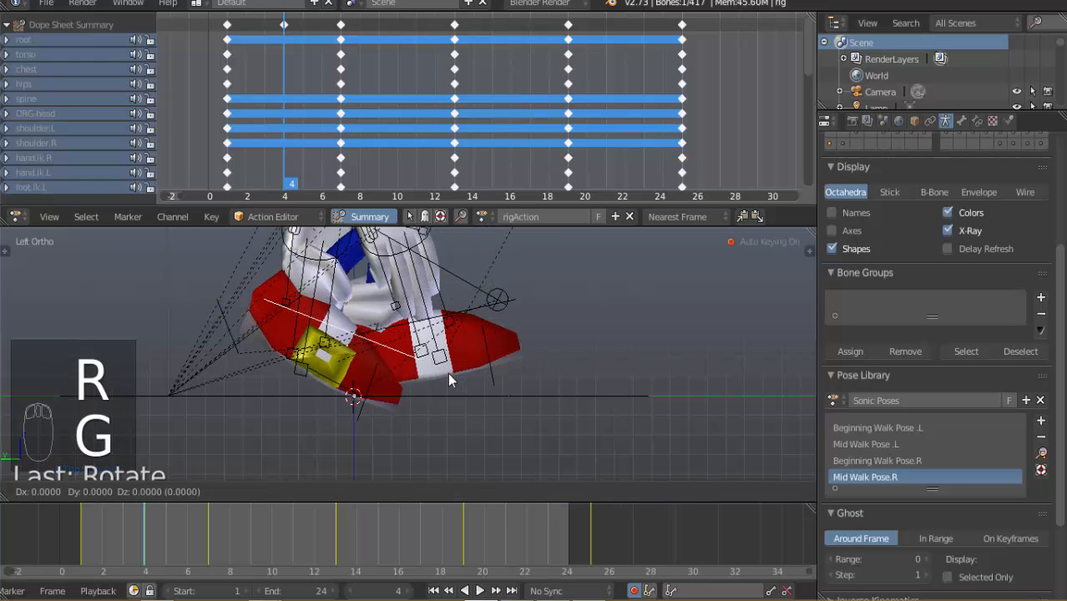
pyautogui.click(455, 347)
# Tilt the right foot's IK control slightly further toe-down at frame 4 and nudge it upward.
pyautogui.press('r')
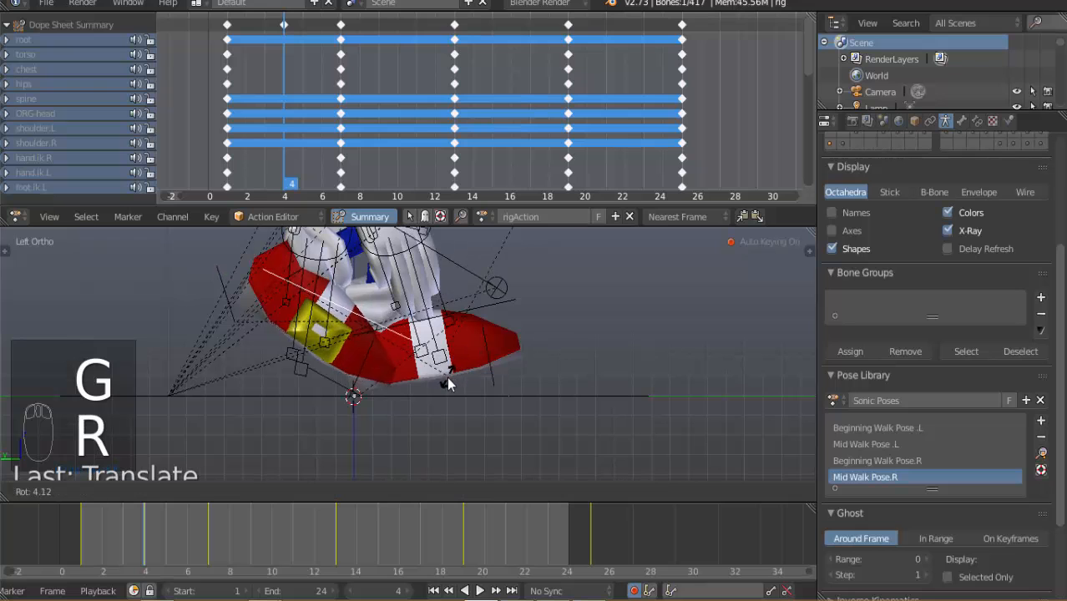
pyautogui.click(434, 384)
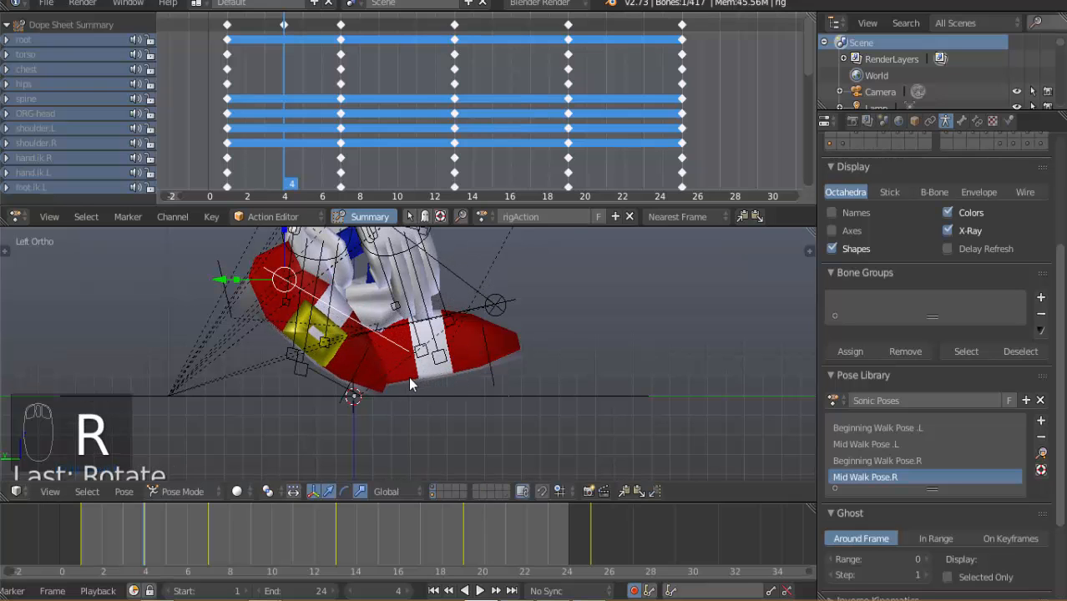
pyautogui.press('g')
pyautogui.click(410, 365)
# Steepen the right foot's toe-down tilt in left side view and rotate its toe control to bend the toe downward.
pyautogui.scroll(-4, 409, 365)
pyautogui.moveTo(409, 364); pyautogui.dragTo(361, 368, button='middle')
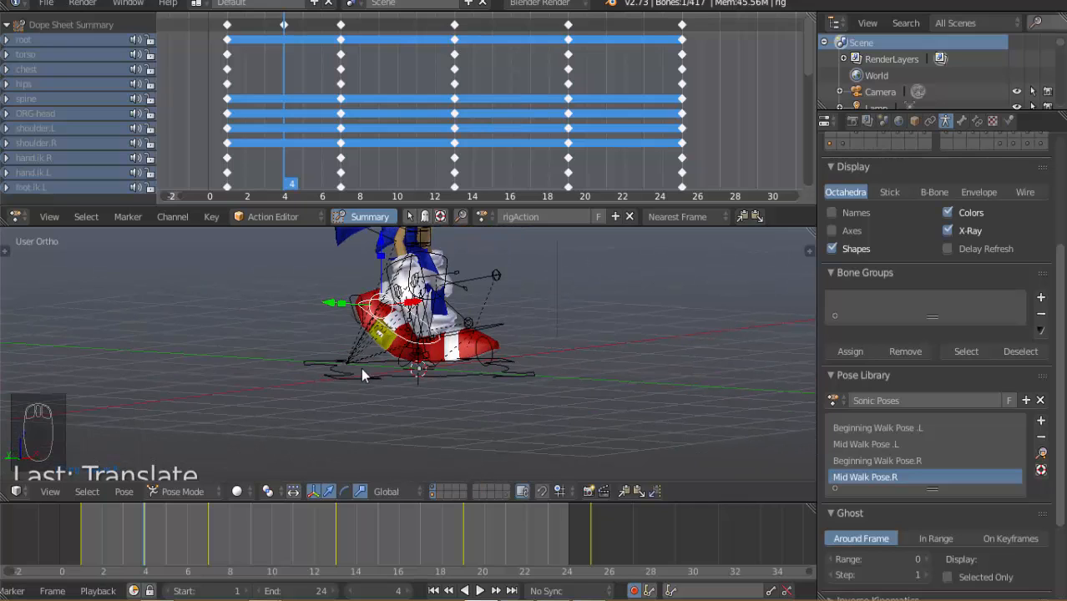
pyautogui.press('ctrl+KP_3')
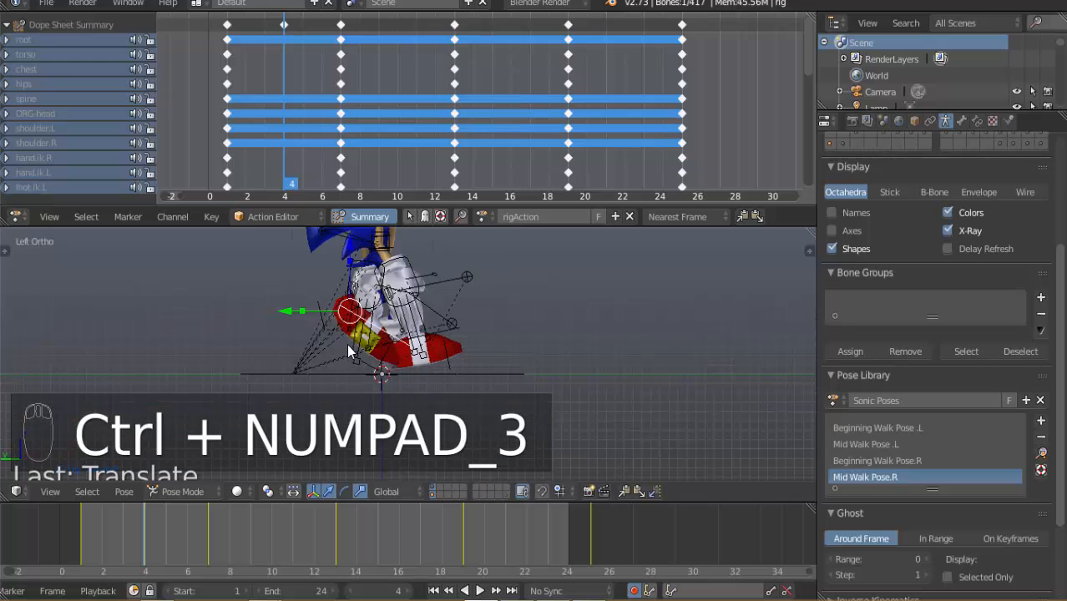
pyautogui.scroll(4, 394, 347)
pyautogui.press('g')
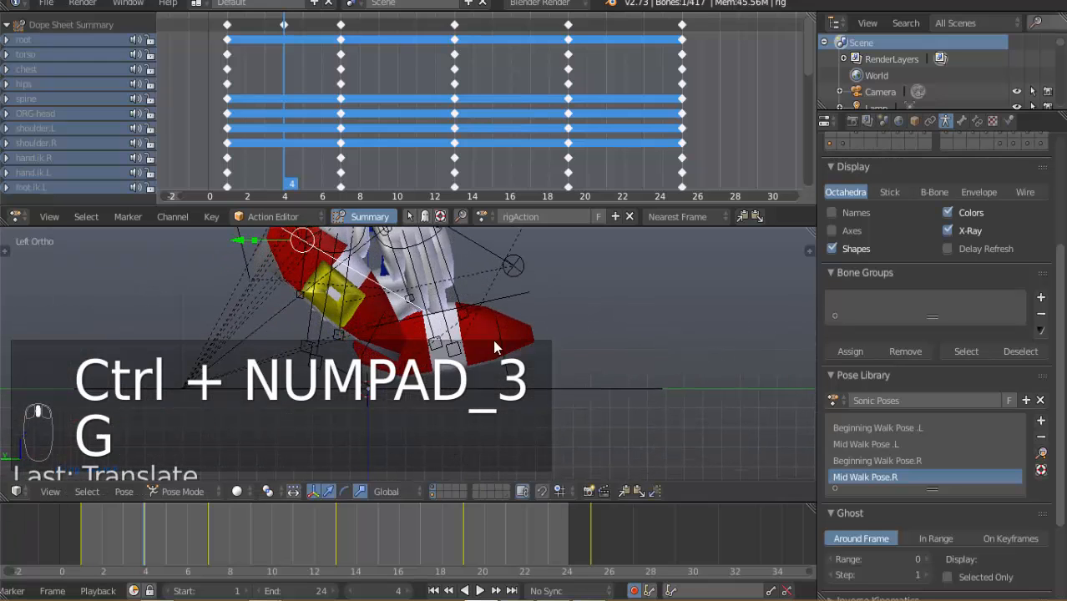
pyautogui.press('r')
pyautogui.click(357, 360)
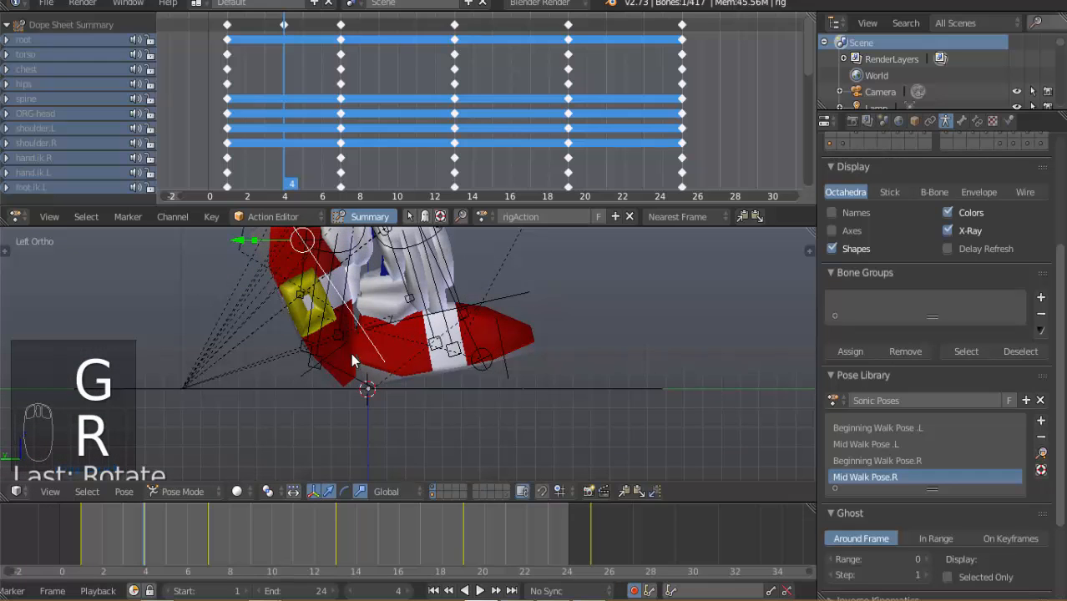
pyautogui.press('r')
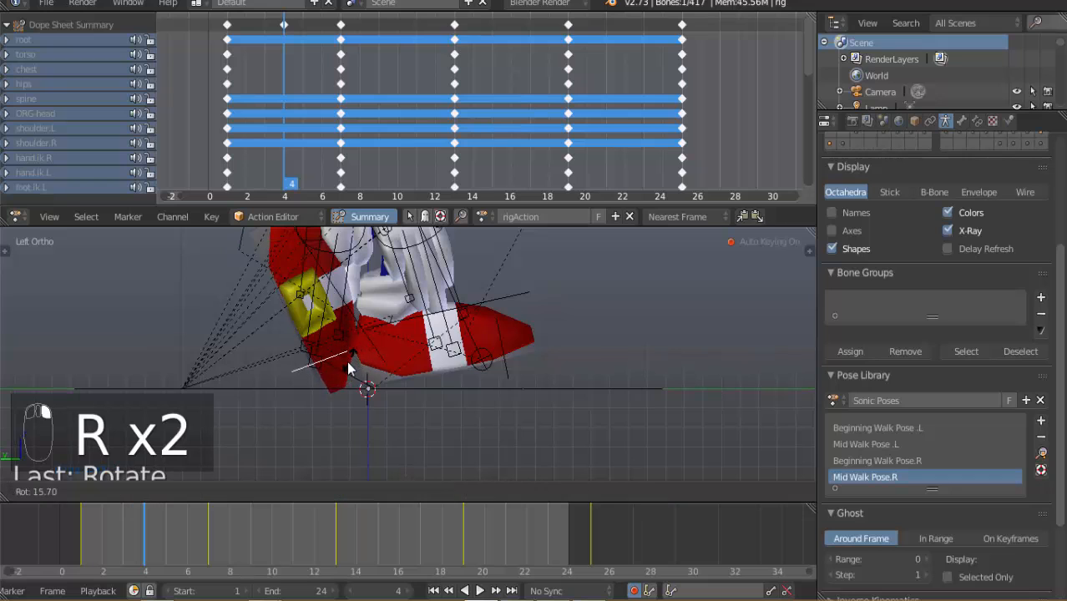
pyautogui.click(341, 373)
pyautogui.scroll(-2, 303, 435)
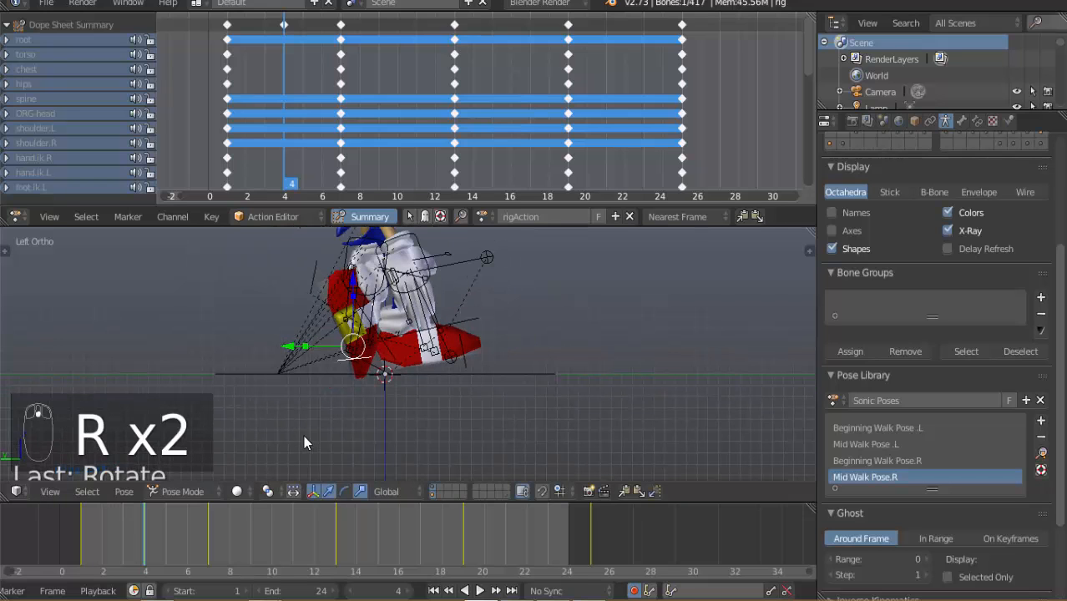
# Check the motion from frame 1 to 4, then rotate the right foot back to a shallower tilt and move it forward and down.
pyautogui.moveTo(74, 561)
pyautogui.mouseDown()
pyautogui.moveTo(74, 548)
pyautogui.moveTo(244, 534)
pyautogui.moveTo(271, 519)
pyautogui.moveTo(57, 525)
pyautogui.moveTo(251, 529)
pyautogui.moveTo(61, 527)
pyautogui.moveTo(558, 509)
pyautogui.moveTo(83, 509)
pyautogui.moveTo(147, 511)
pyautogui.mouseUp()
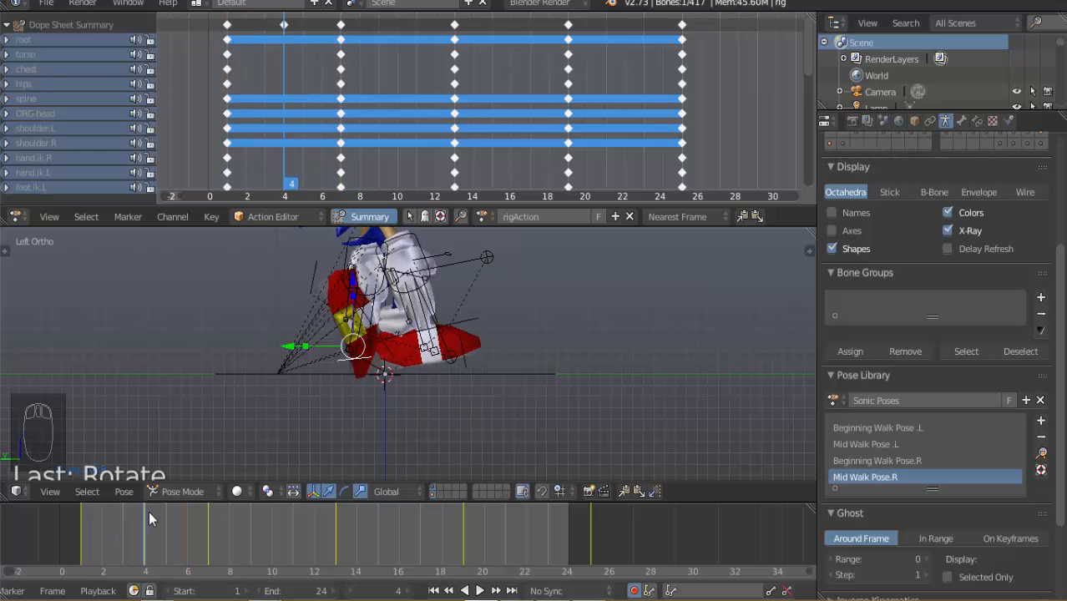
pyautogui.scroll(2, 366, 297)
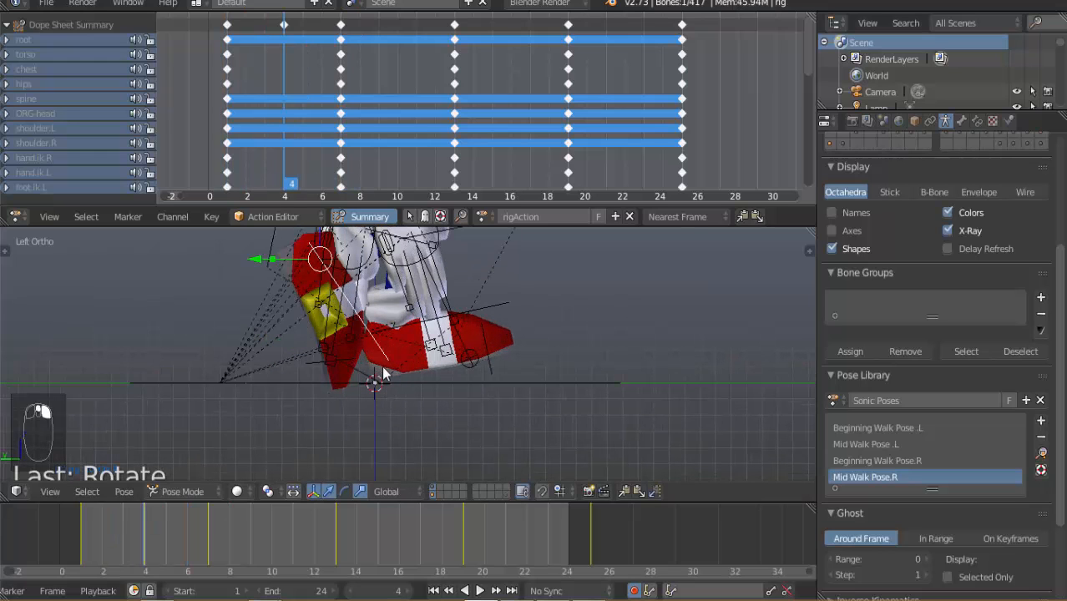
pyautogui.press('r')
pyautogui.press('g')
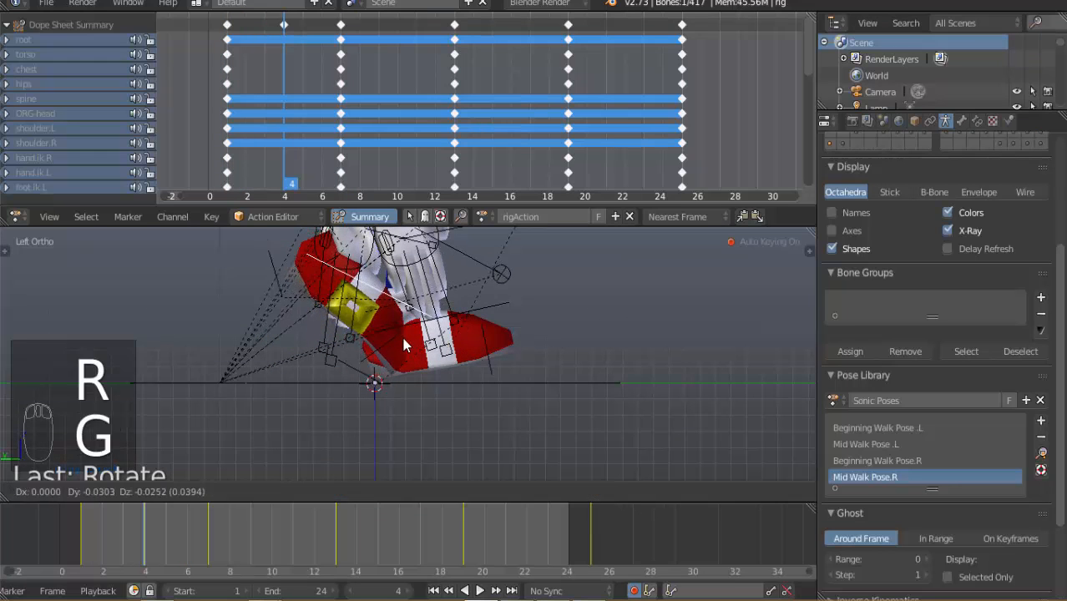
pyautogui.click(407, 349)
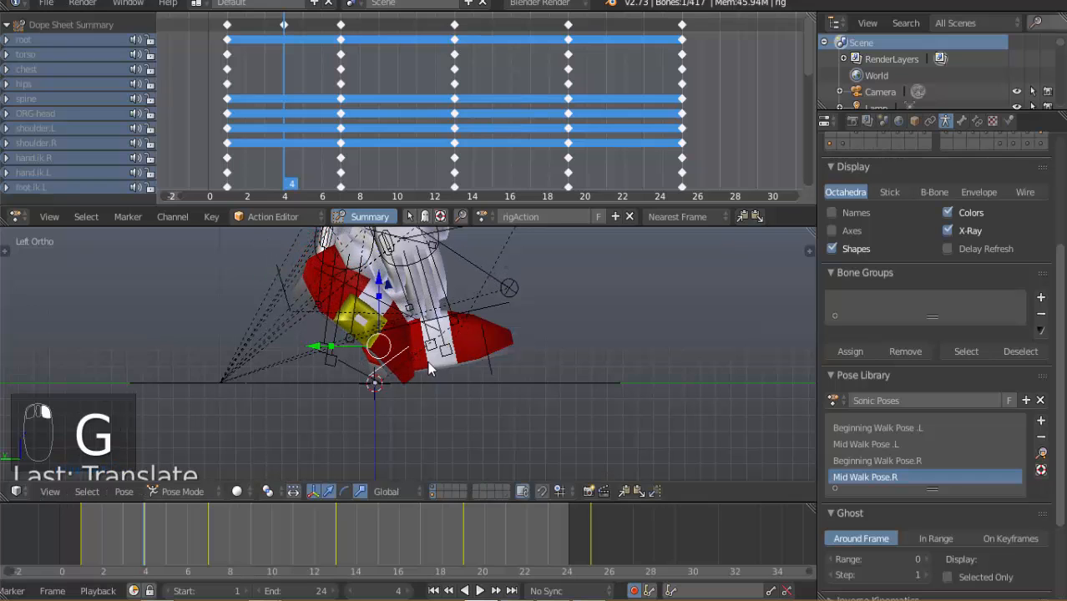
# Rotate the right foot's toe control to bend the toe upward, and nudge the foot slightly lower at frame 4.
pyautogui.press('r')
pyautogui.click(379, 317)
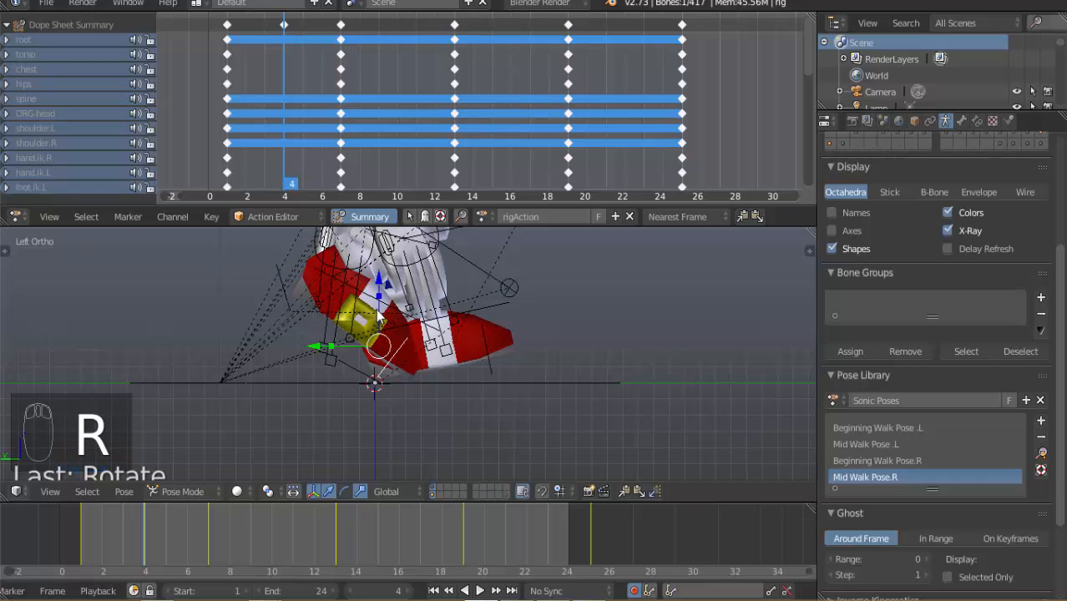
pyautogui.press('g')
pyautogui.click(397, 328)
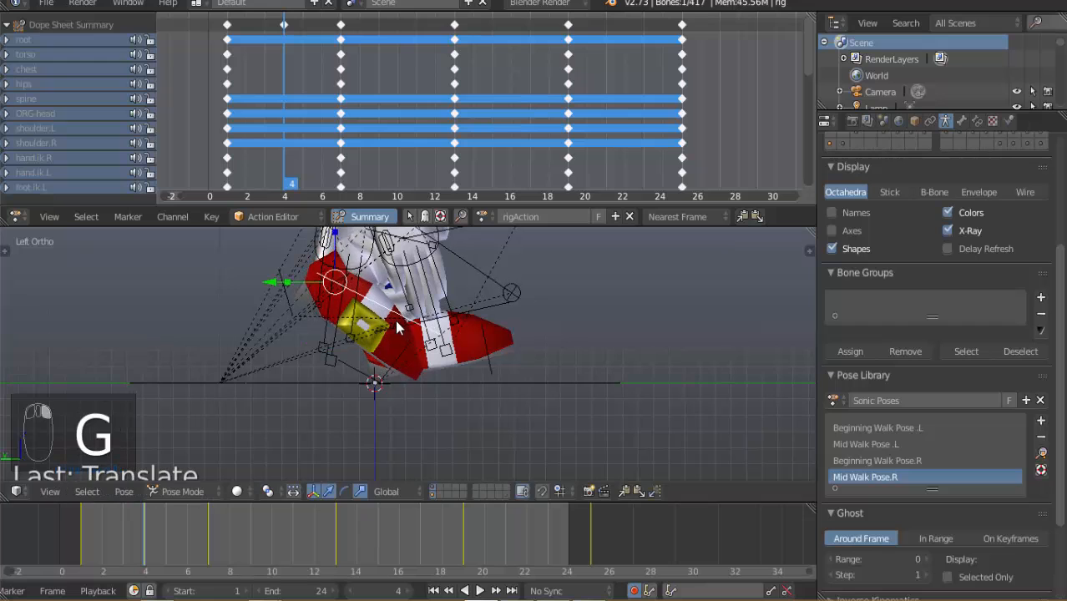
# Copy the pose of all the rig's bones at frame 4 and paste it mirrored at frame 16.
pyautogui.moveTo(82, 514); pyautogui.dragTo(213, 514)
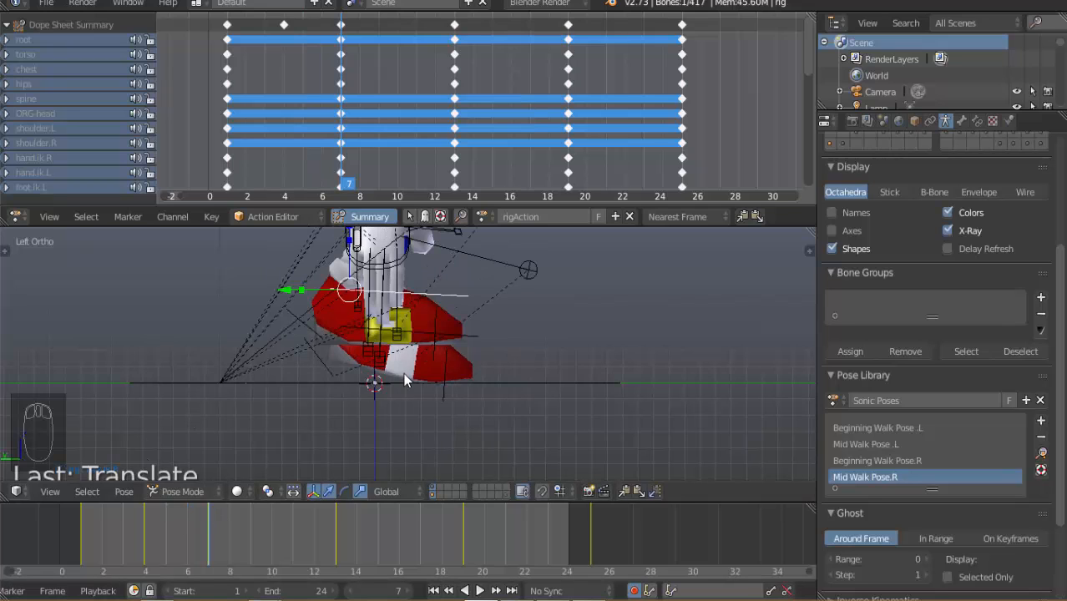
pyautogui.click(144, 539)
pyautogui.press('a')
pyautogui.press('a')
pyautogui.press('a')
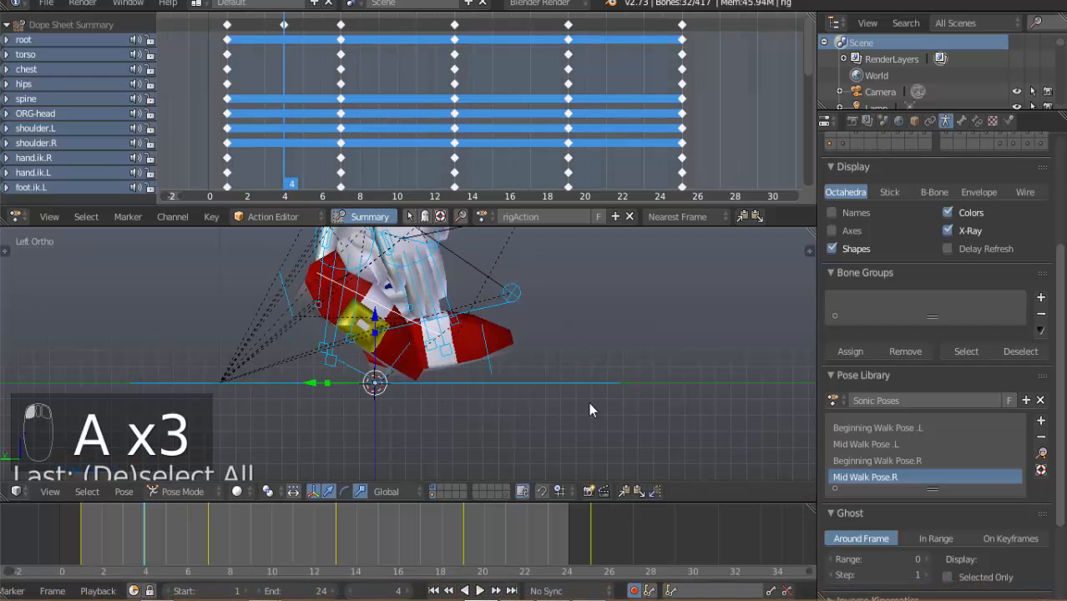
pyautogui.click(625, 490)
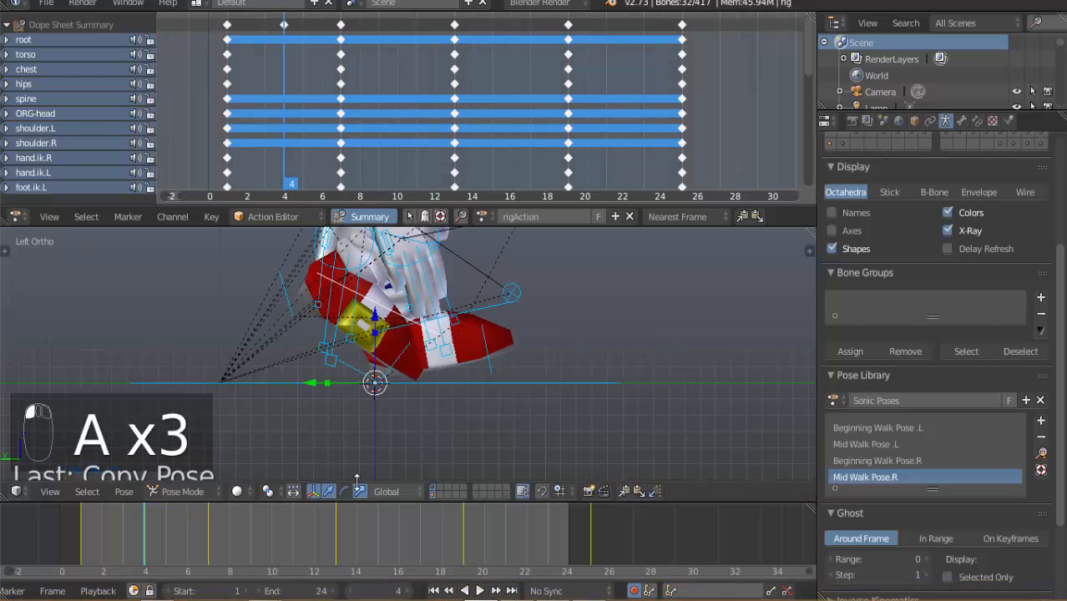
pyautogui.moveTo(98, 530); pyautogui.dragTo(396, 524)
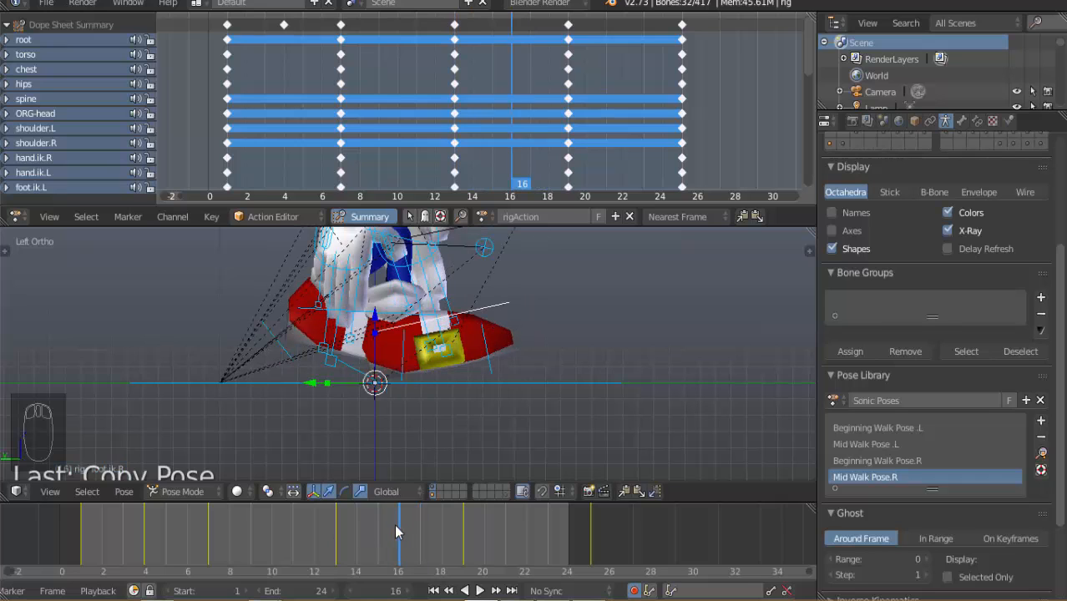
pyautogui.click(656, 491)
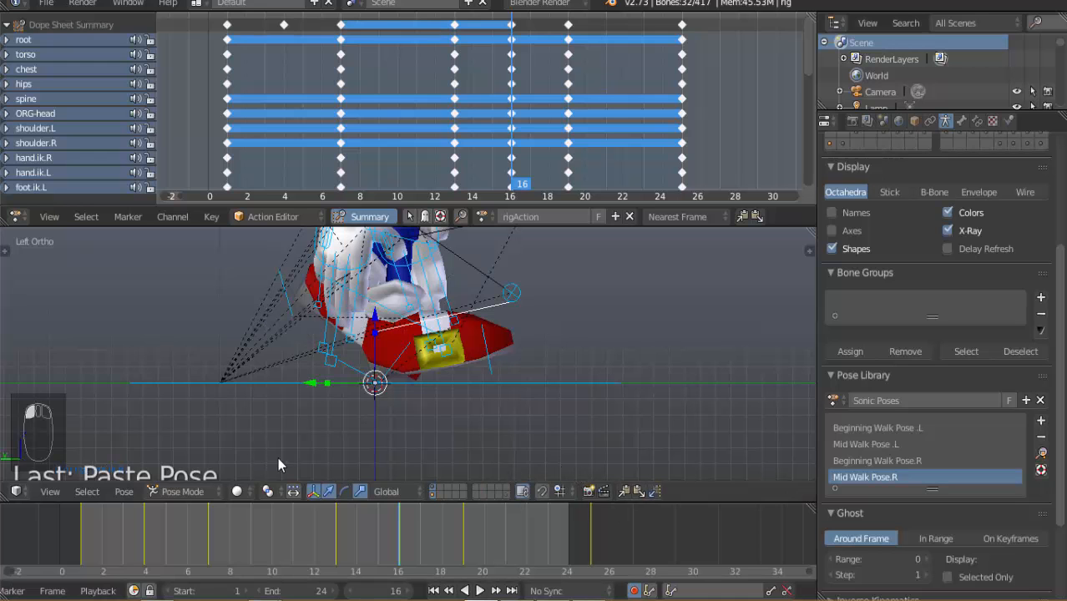
# At frame 10, clear the rotation of the left foot's heel roll control and try to lower the foot's IK control.
pyautogui.moveTo(102, 511); pyautogui.dragTo(338, 510)
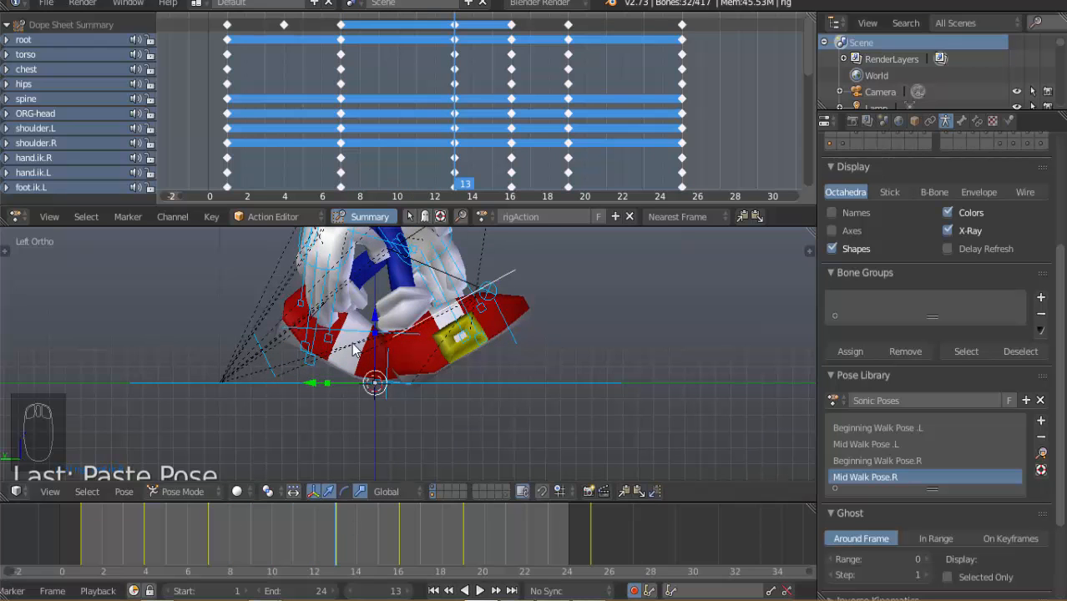
pyautogui.rightClick(260, 350)
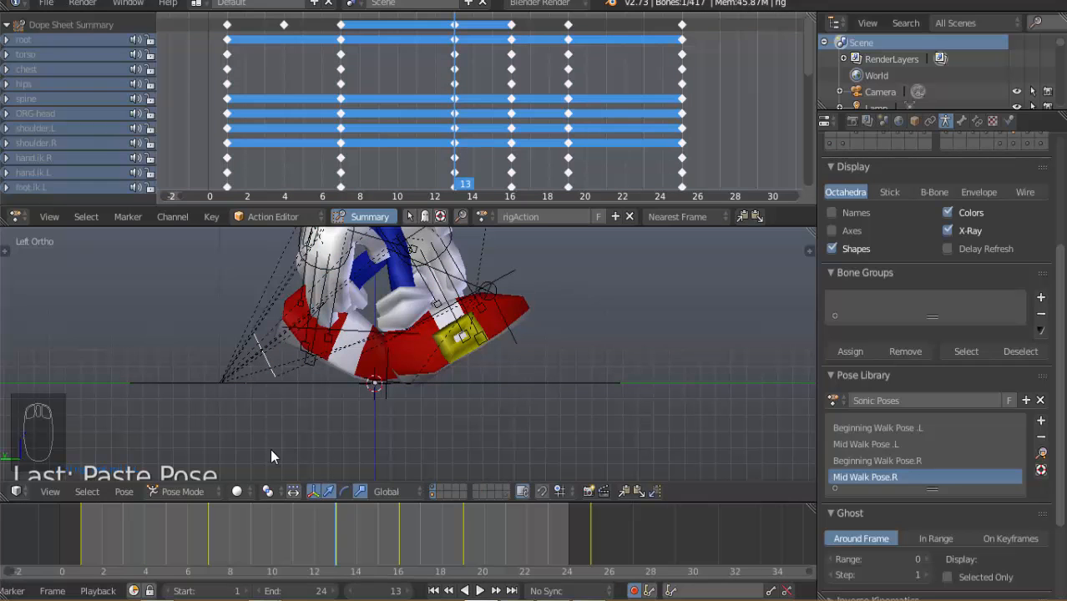
pyautogui.click(269, 517)
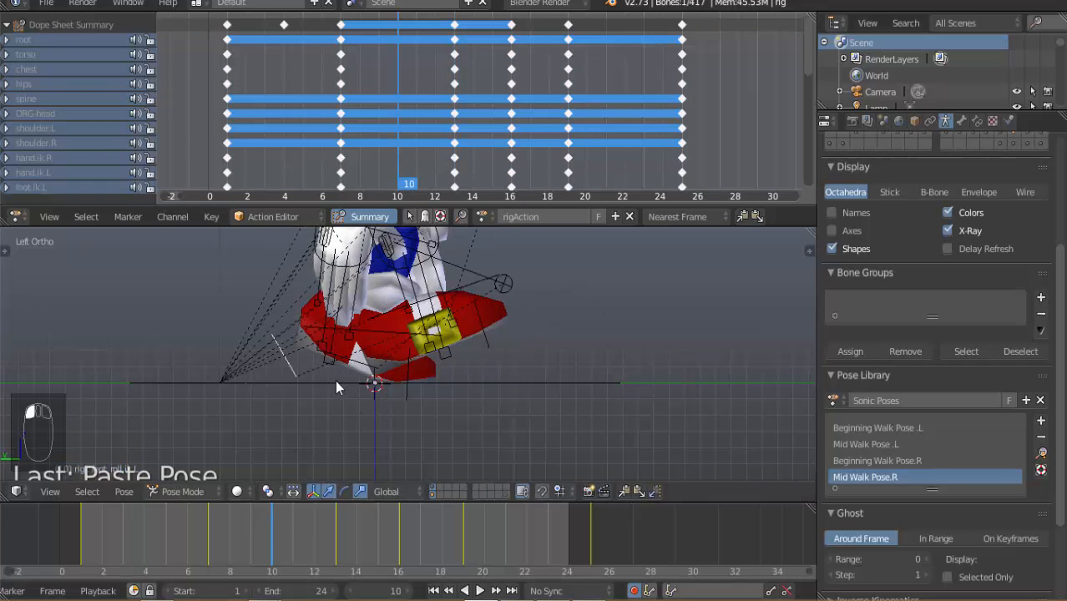
pyautogui.hotkey('alt', 'r')
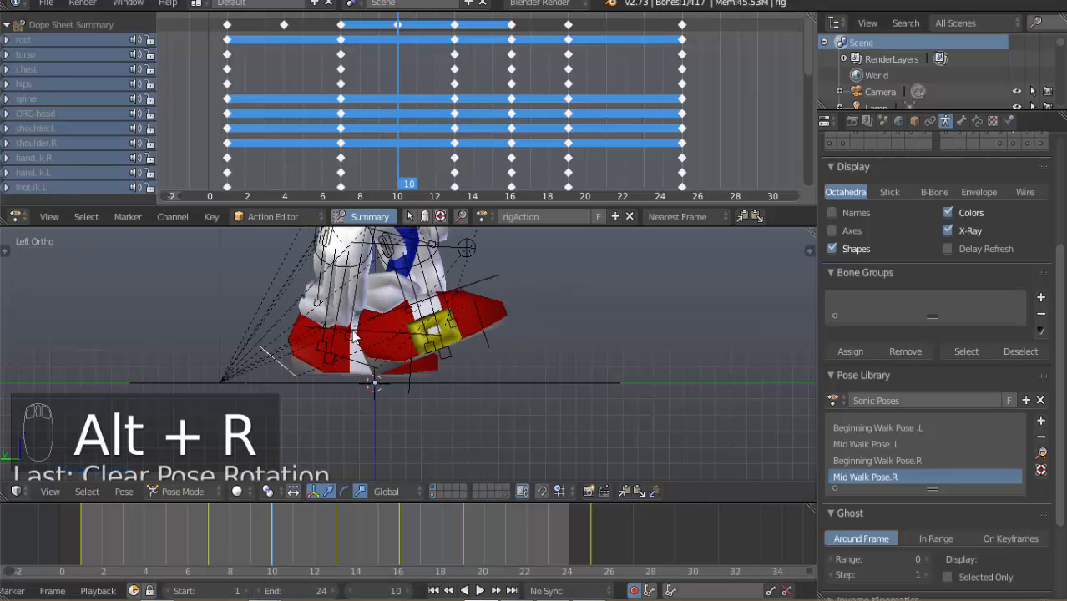
pyautogui.rightClick(375, 334)
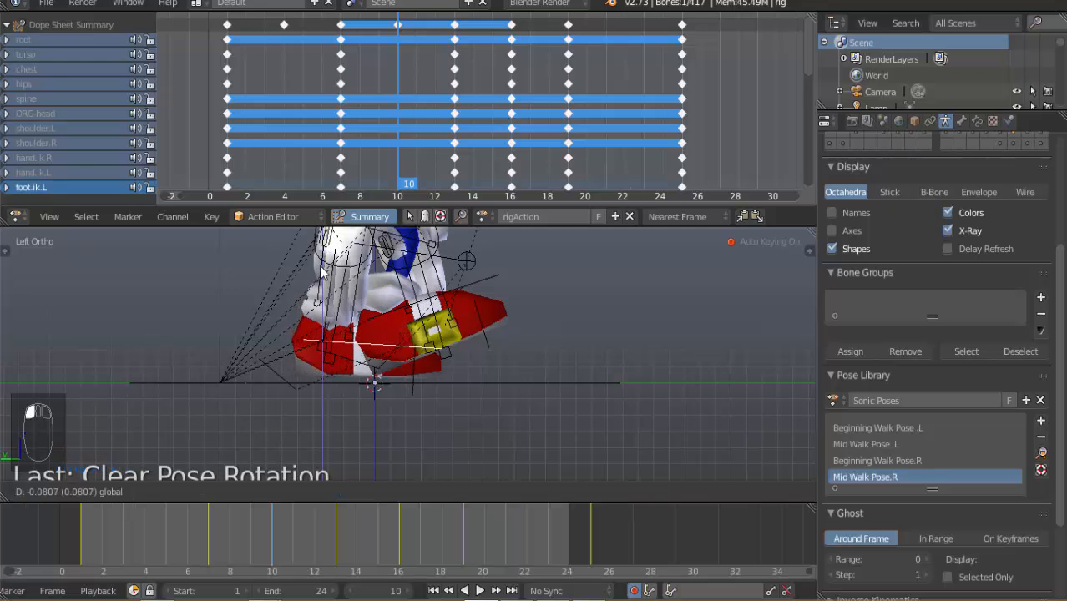
# Lower the torso control slightly at frame 10 in front view.
pyautogui.moveTo(465, 378); pyautogui.dragTo(380, 388, button='middle')
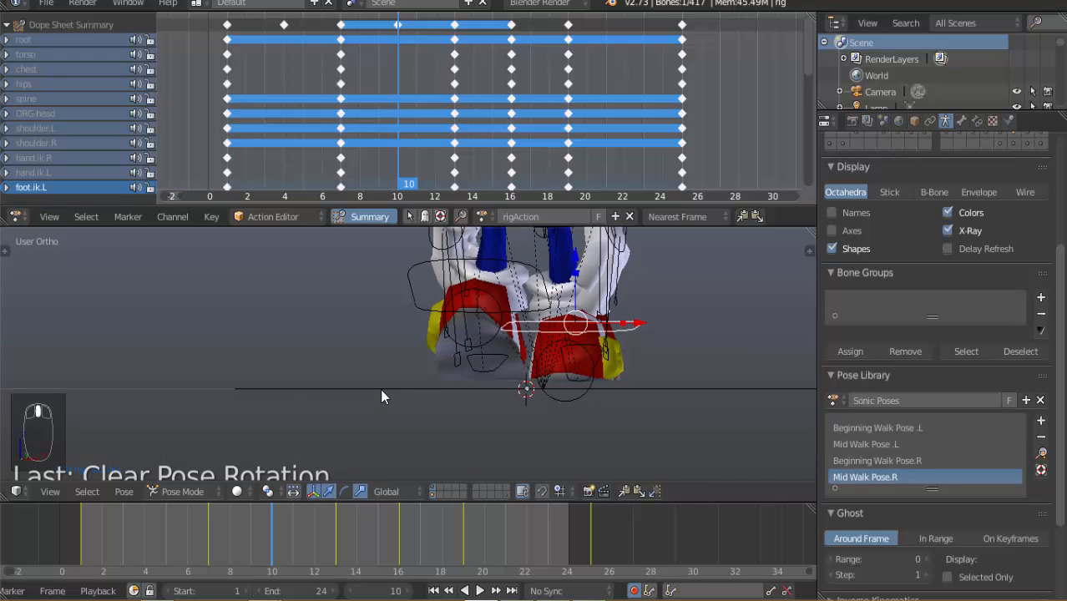
pyautogui.press('KP_1')
pyautogui.keyDown('shift'); pyautogui.moveTo(616, 300); pyautogui.dragTo(578, 387, button='middle'); pyautogui.keyUp('shift')
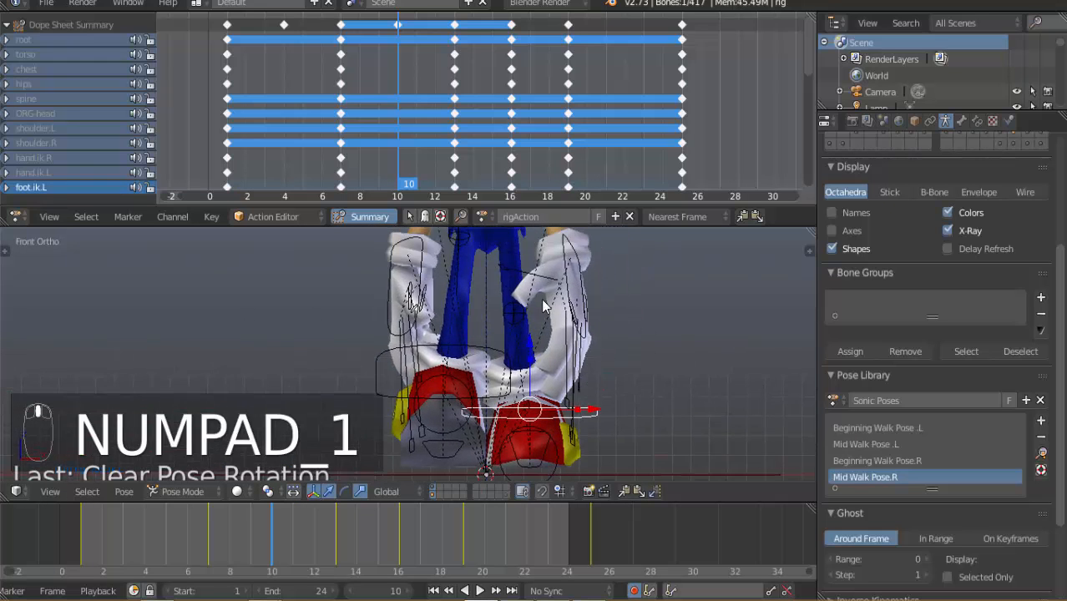
pyautogui.scroll(-1, 529, 302)
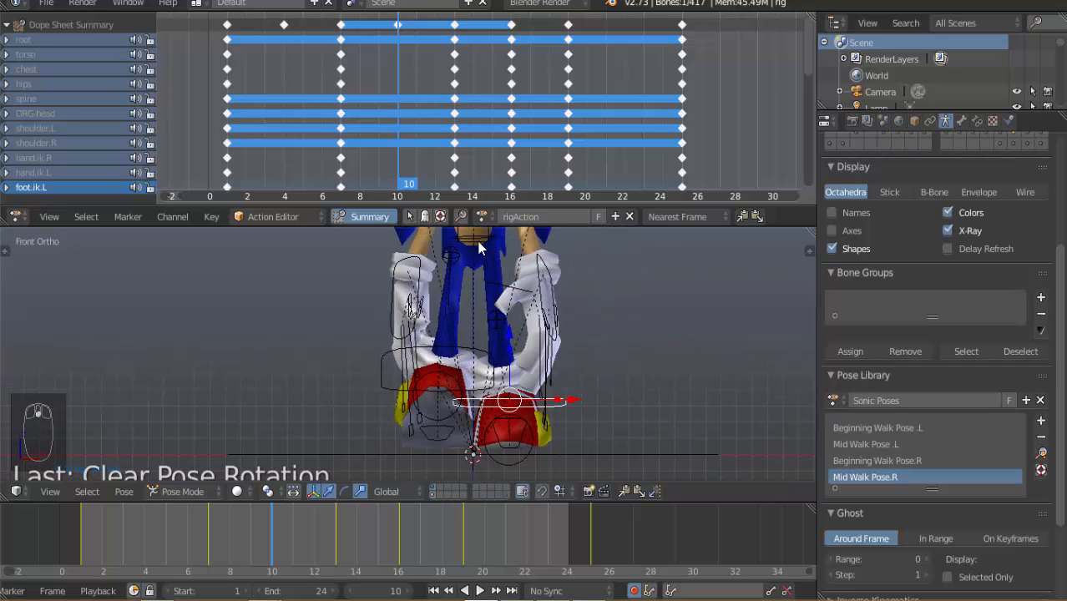
pyautogui.keyDown('shift'); pyautogui.scroll(3, 478, 247); pyautogui.keyUp('shift')
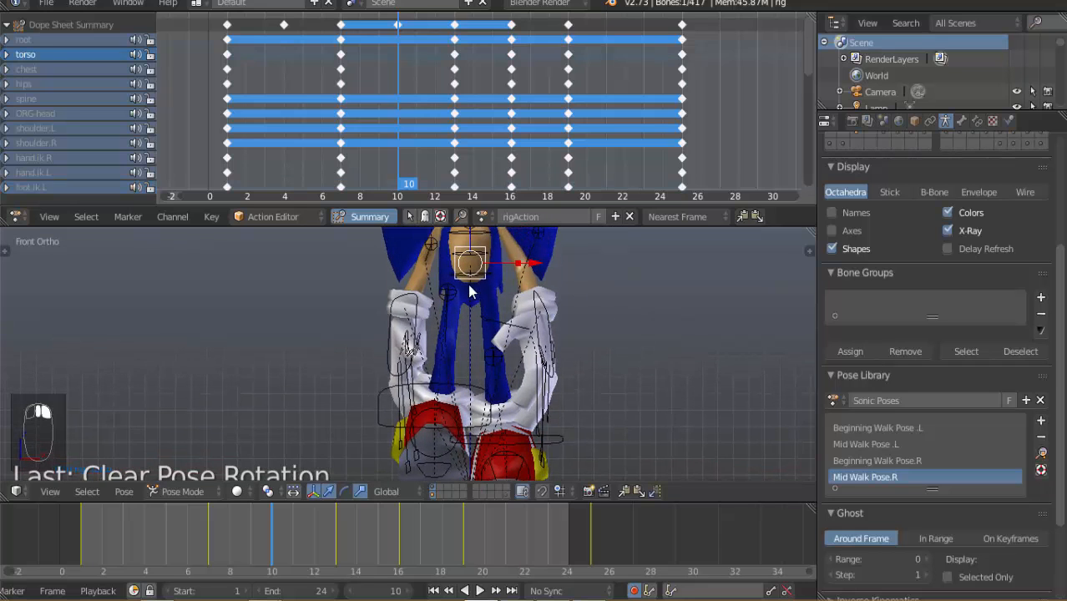
pyautogui.rightClick(474, 275)
pyautogui.hotkey('alt', 'r')
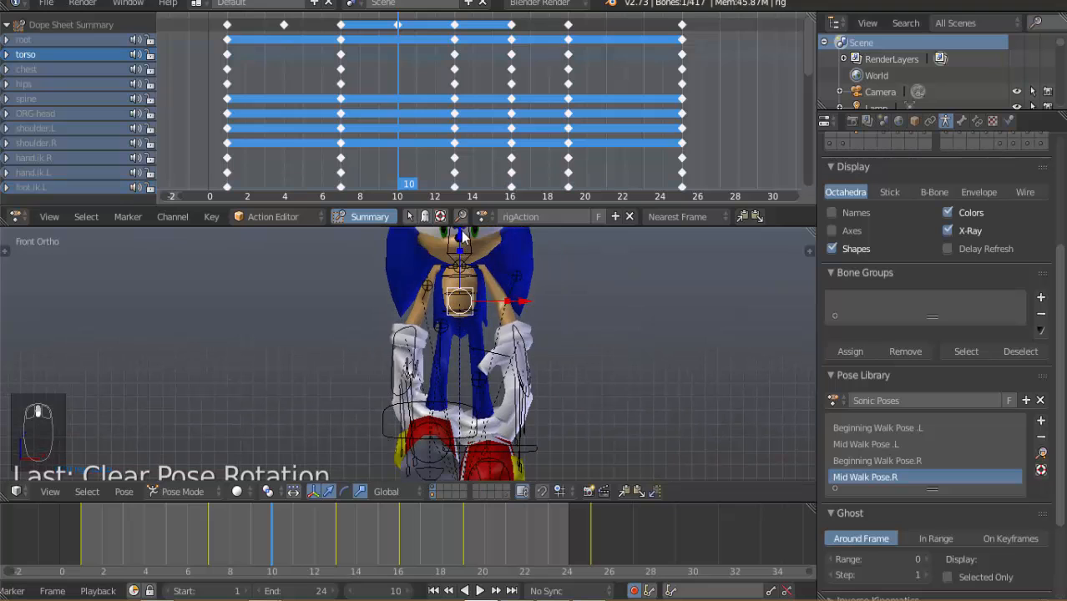
pyautogui.press('g')
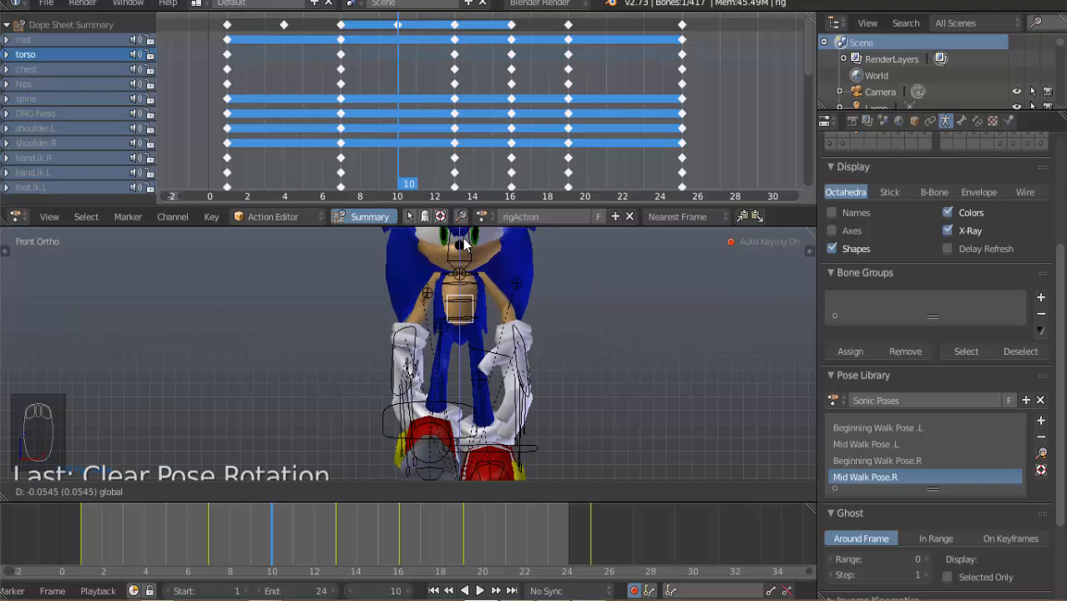
pyautogui.click(552, 455)
# Review the motion around frames 7 and 10 in right side view and delete the keyframes at frame 10.
pyautogui.moveTo(552, 455); pyautogui.dragTo(659, 411, button='middle')
pyautogui.press('KP_3')
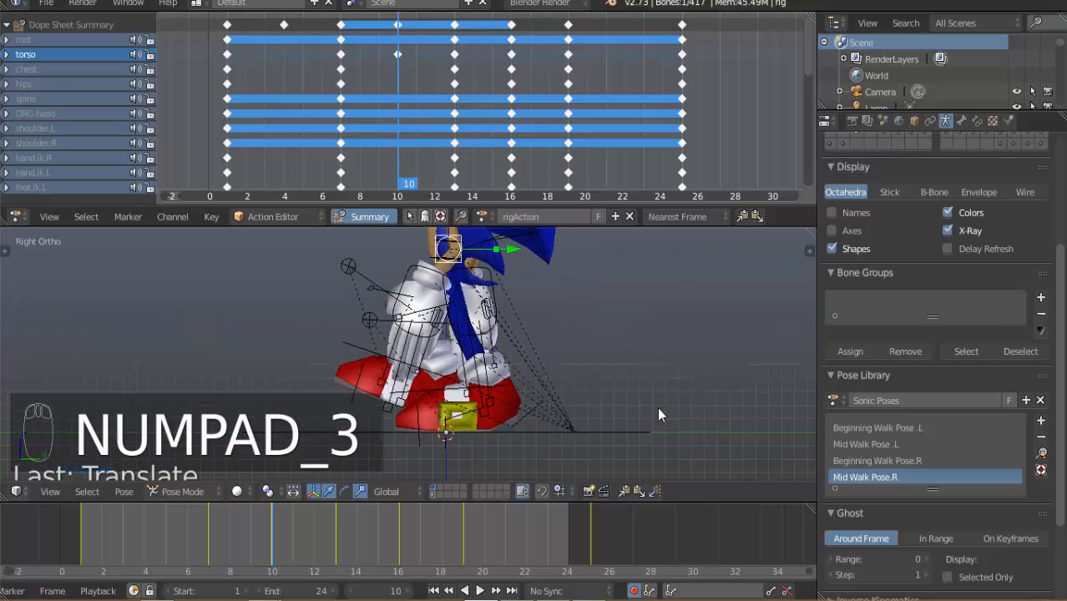
pyautogui.keyDown('shift'); pyautogui.moveTo(457, 389); pyautogui.dragTo(459, 349, button='middle'); pyautogui.keyUp('shift')
pyautogui.moveTo(75, 518); pyautogui.dragTo(207, 560)
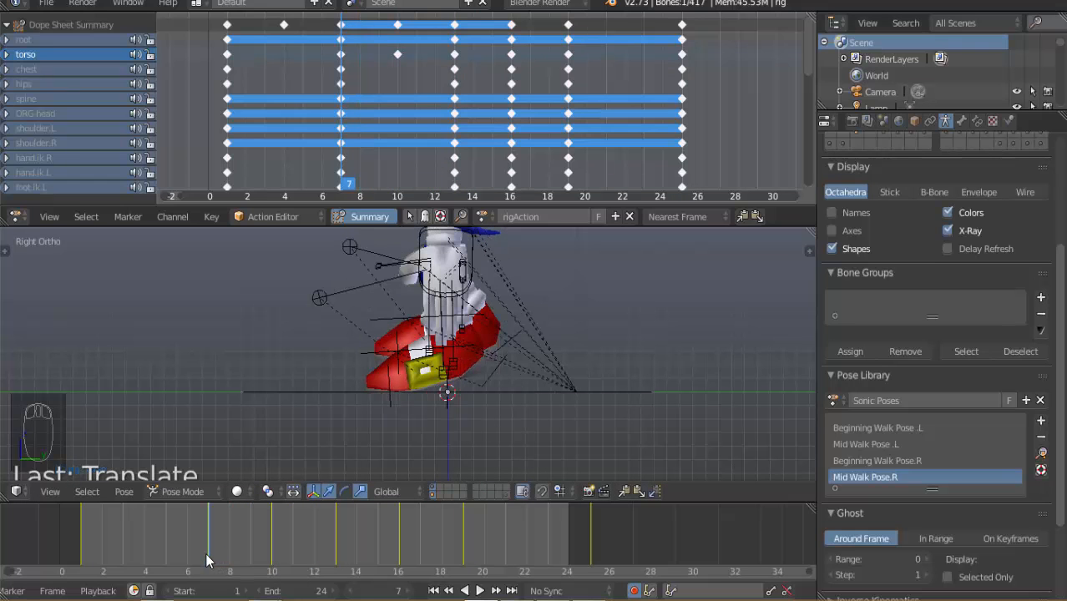
pyautogui.moveTo(79, 544); pyautogui.dragTo(271, 568)
pyautogui.press('a')
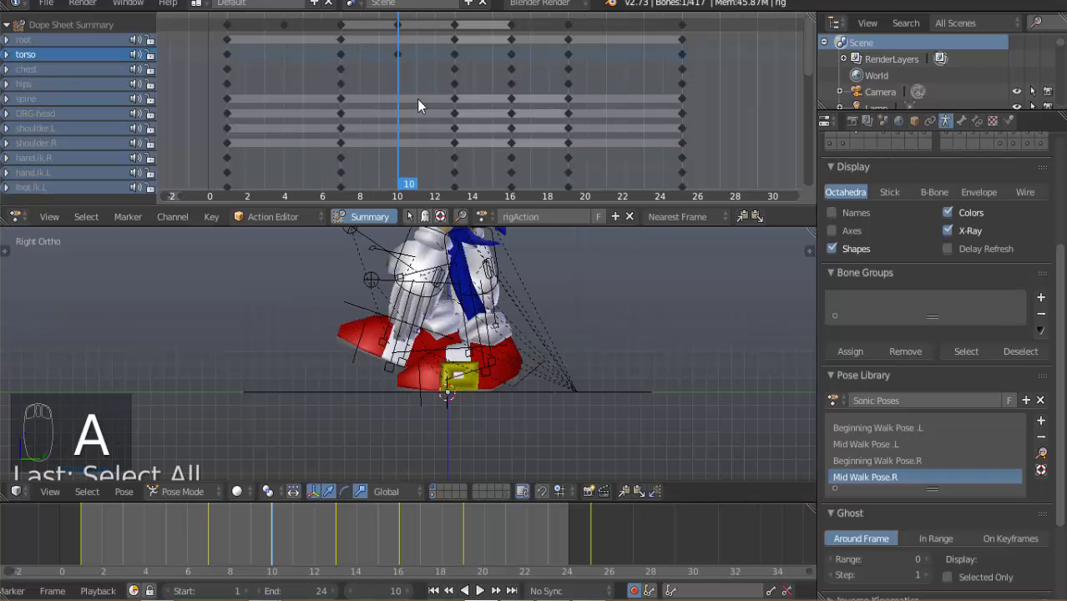
pyautogui.press('b')
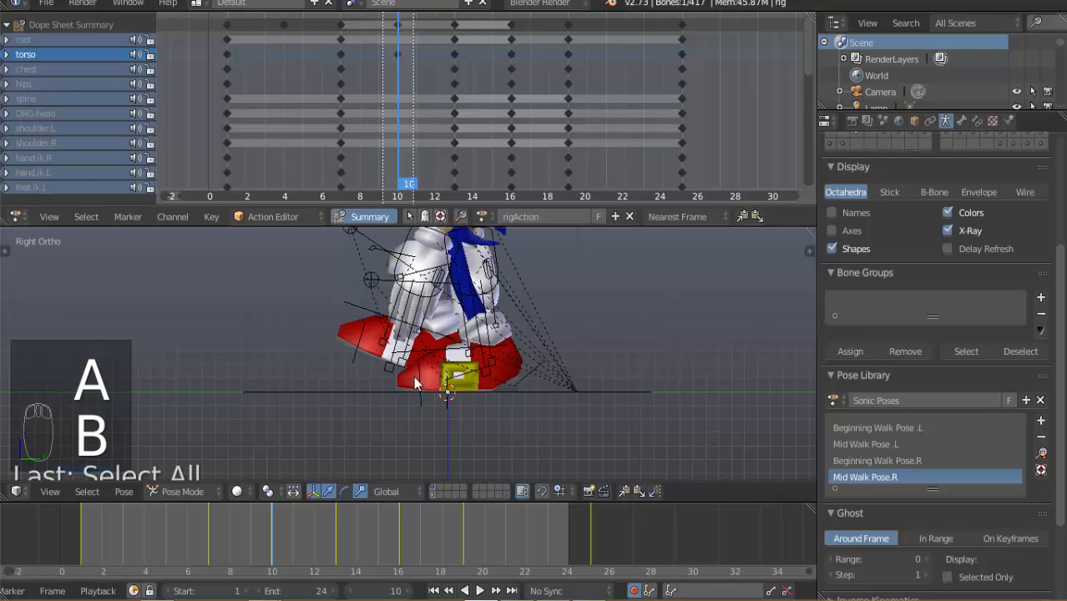
pyautogui.moveTo(413, 373); pyautogui.dragTo(416, 392)
pyautogui.press('x')
pyautogui.click(389, 170)
# Clear the rotation of the left foot's heel roll control at frame 7 to flatten the foot.
pyautogui.moveTo(77, 522); pyautogui.dragTo(208, 517)
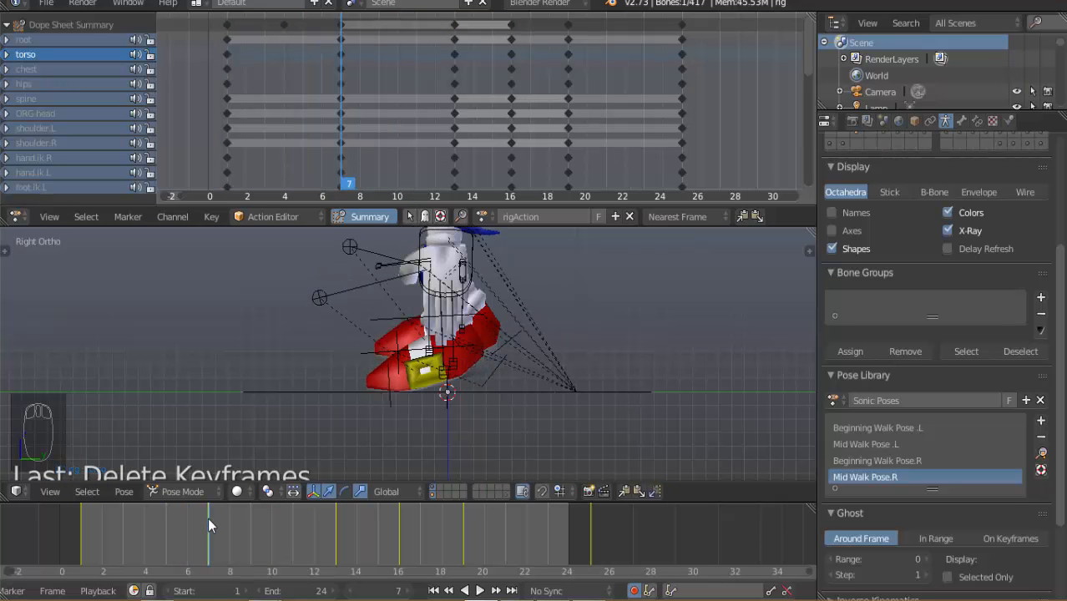
pyautogui.rightClick(492, 379)
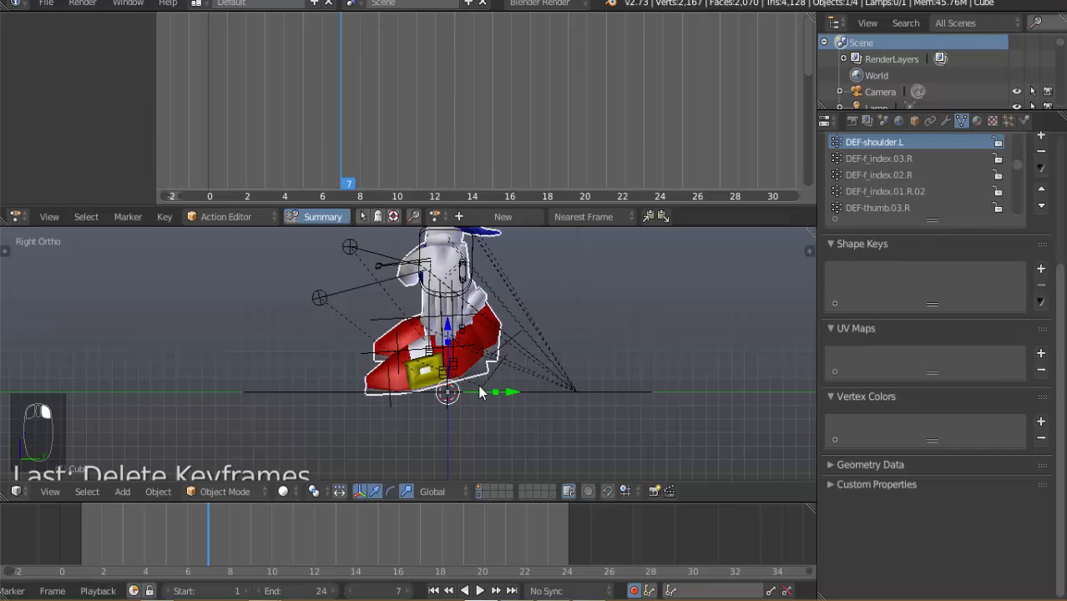
pyautogui.rightClick(497, 381)
pyautogui.hotkey('alt', 'r')
# Try to lower the left foot's IK control at frame 7, and check the motion leading up to that frame.
pyautogui.scroll(4, 415, 386)
pyautogui.rightClick(418, 351)
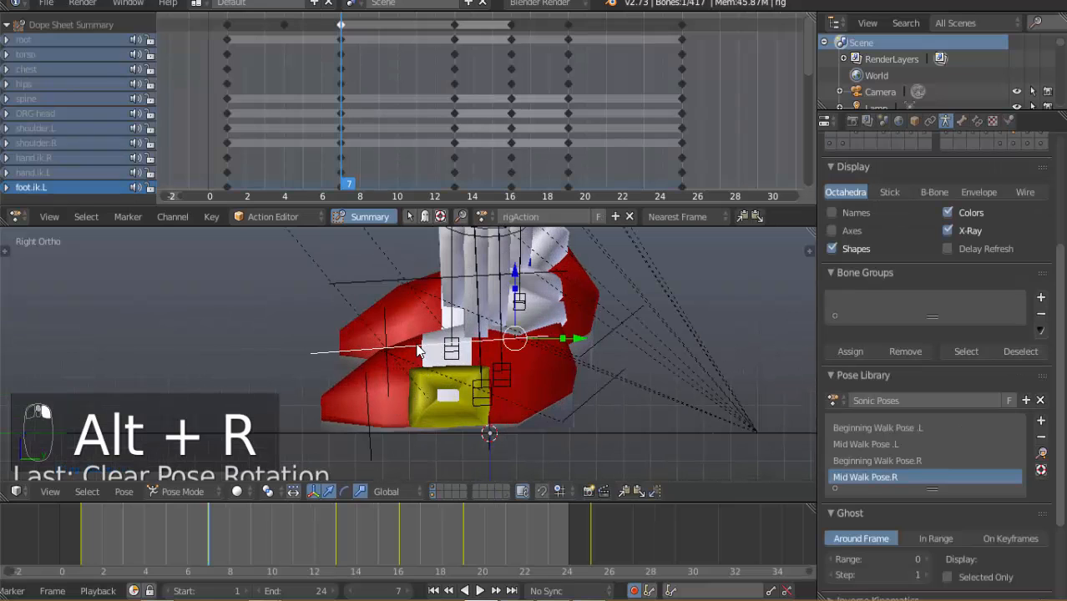
pyautogui.press('g')
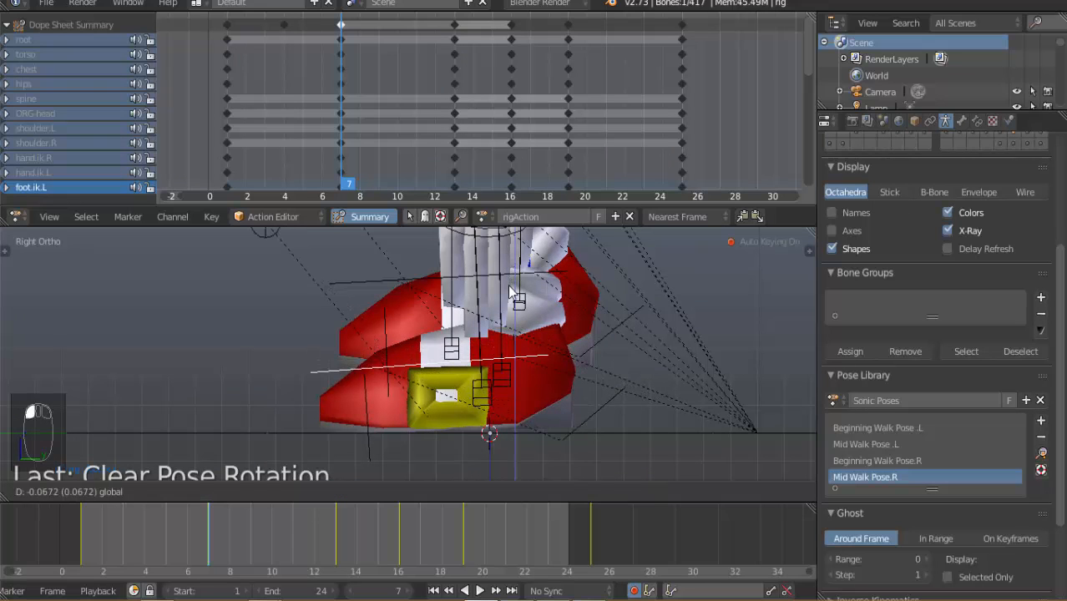
pyautogui.click(513, 269)
pyautogui.moveTo(501, 284); pyautogui.dragTo(428, 334, button='middle')
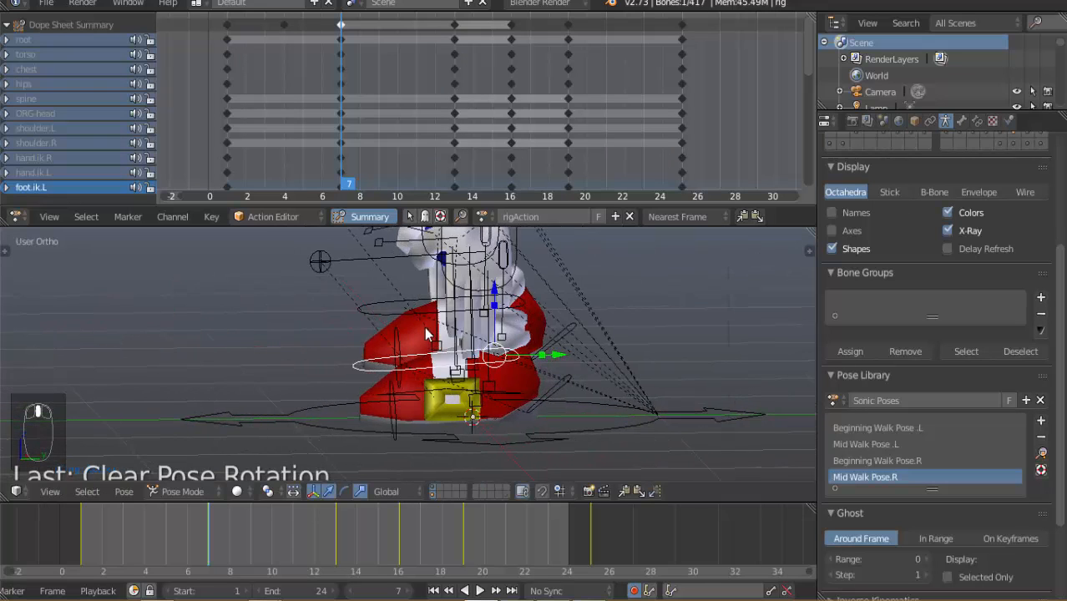
pyautogui.press('KP_3')
pyautogui.moveTo(92, 518); pyautogui.dragTo(207, 520)
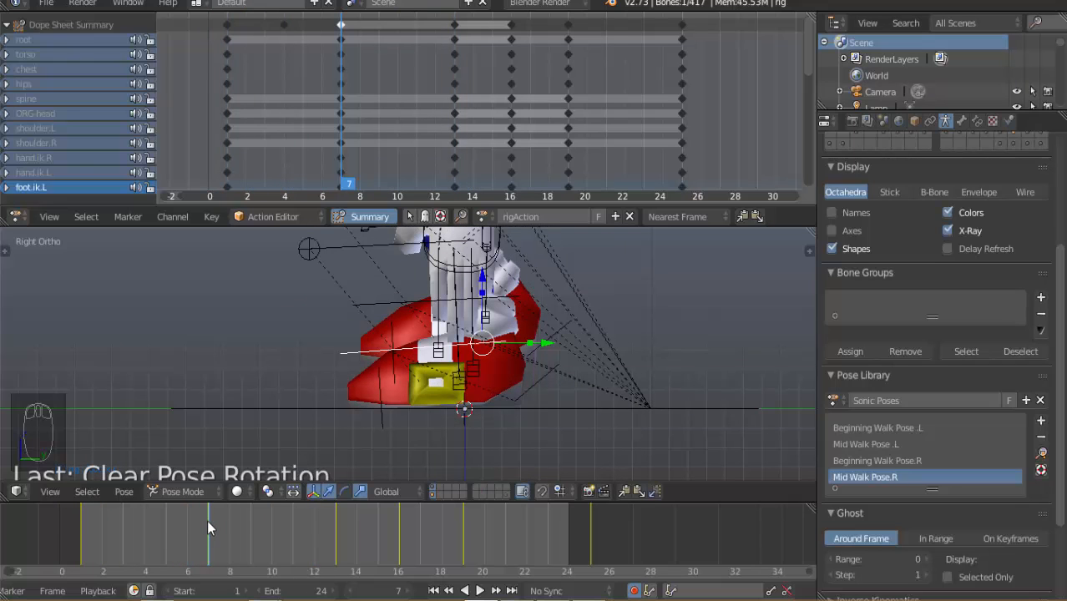
# Copy the pose of the left foot's IK and heel roll controls at frame 7 and paste it mirrored at frame 19.
pyautogui.rightClick(546, 377)
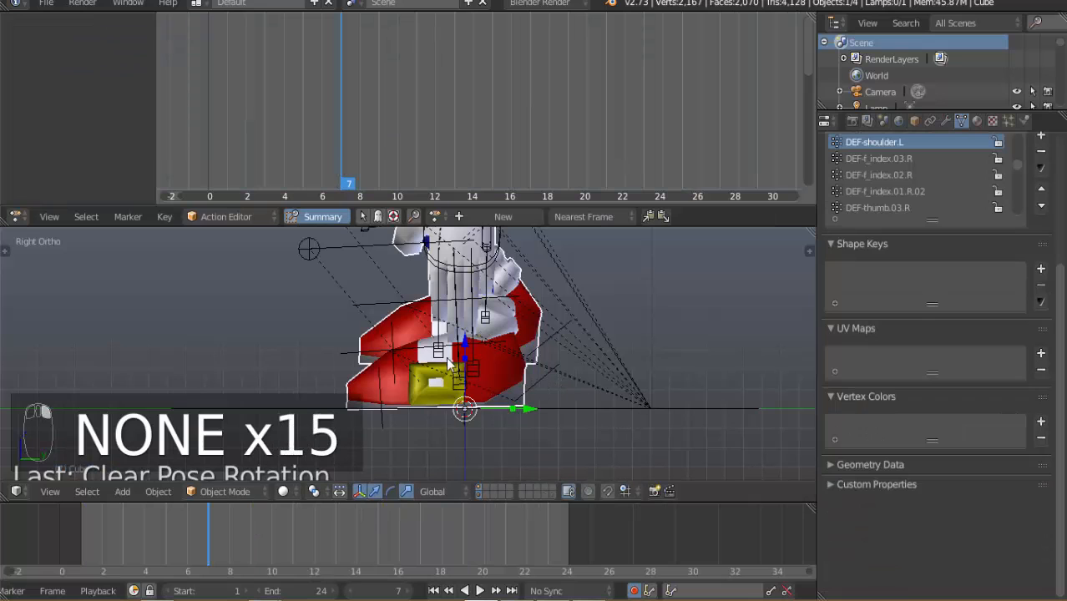
pyautogui.rightClick(422, 355)
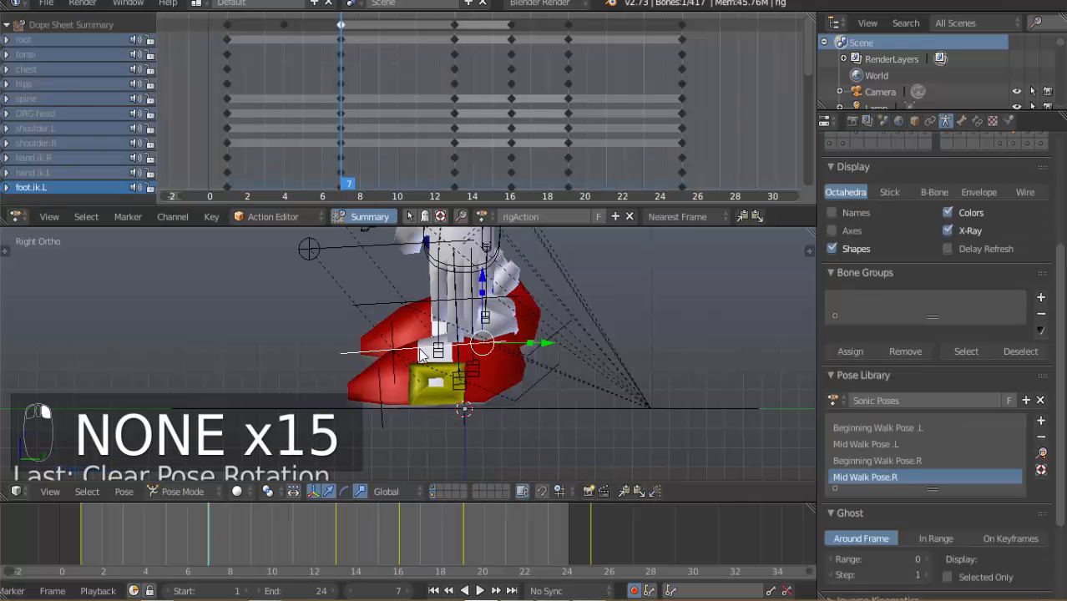
pyautogui.rightClick(541, 389)
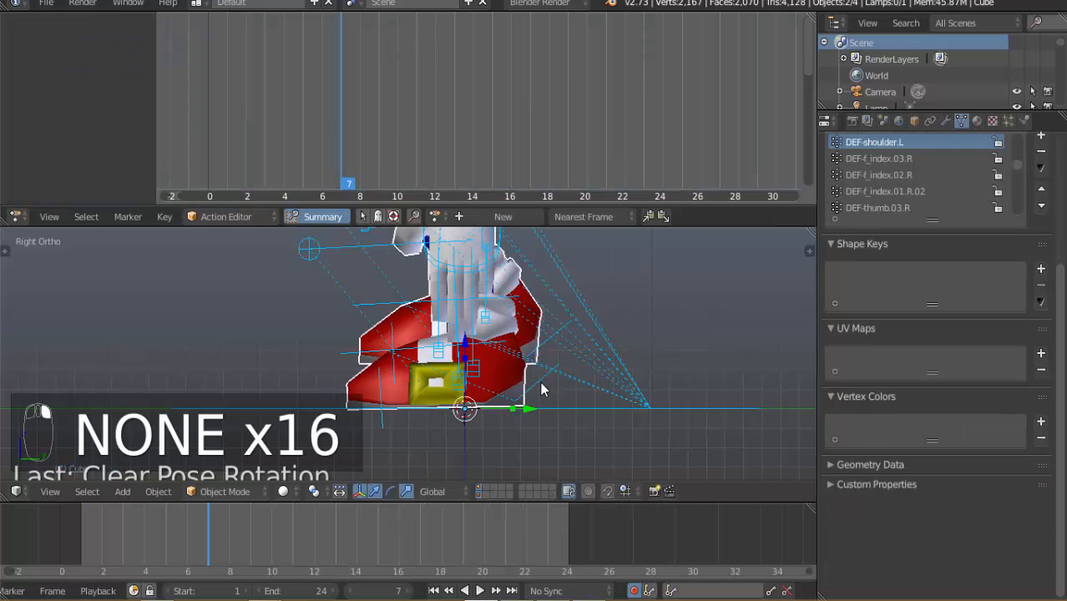
pyautogui.rightClick(377, 358)
pyautogui.scroll(7, 558, 406)
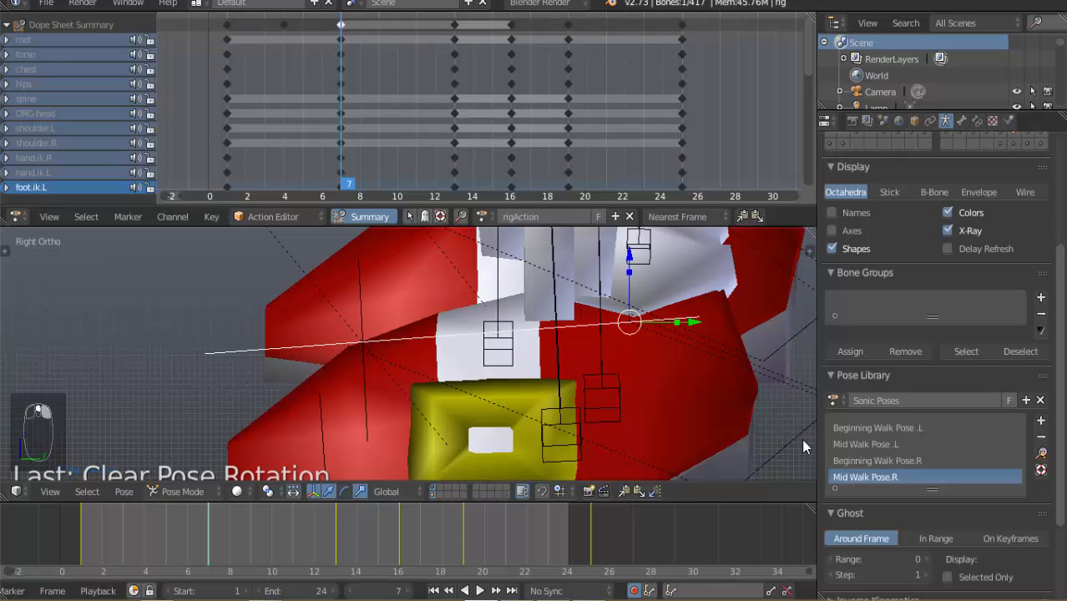
pyautogui.rightClick(798, 439)
pyautogui.rightClick(425, 339)
pyautogui.scroll(8, 481, 381)
pyautogui.scroll(-4, 658, 463)
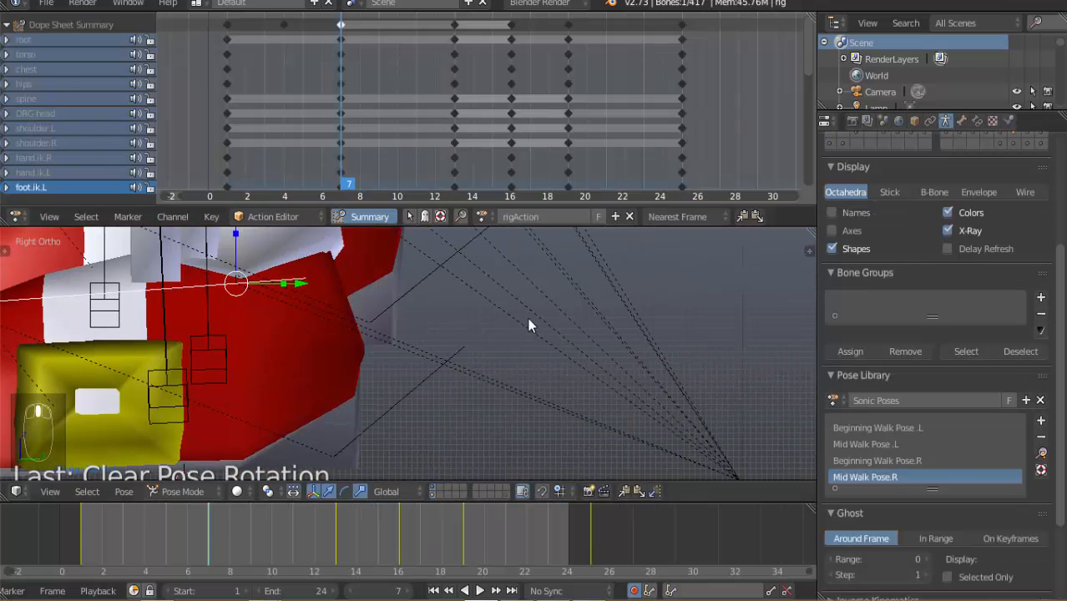
pyautogui.scroll(-4, 477, 399)
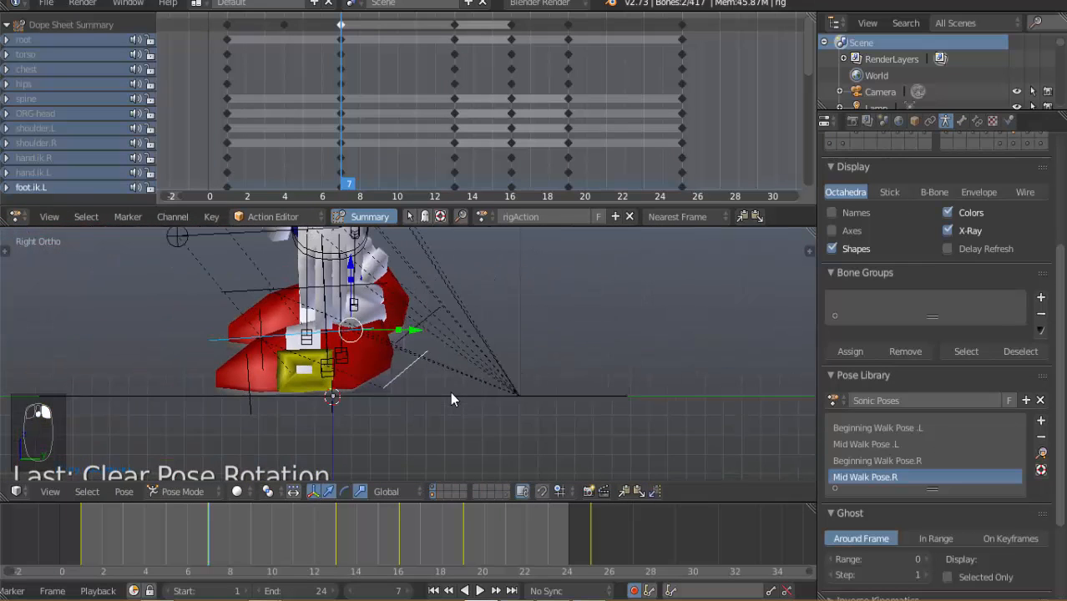
pyautogui.click(625, 491)
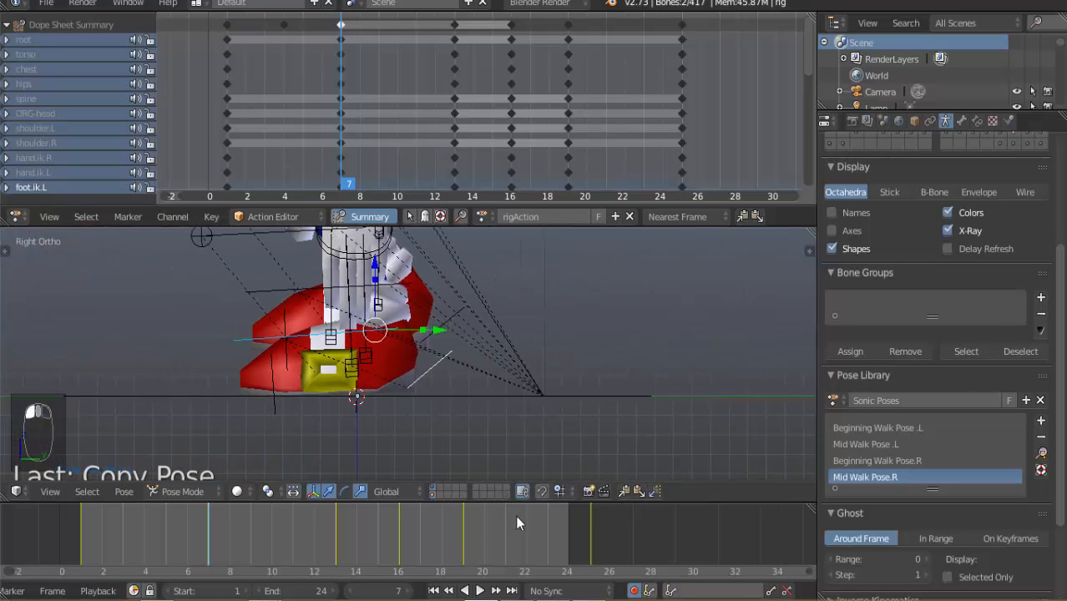
pyautogui.moveTo(203, 540); pyautogui.dragTo(463, 550)
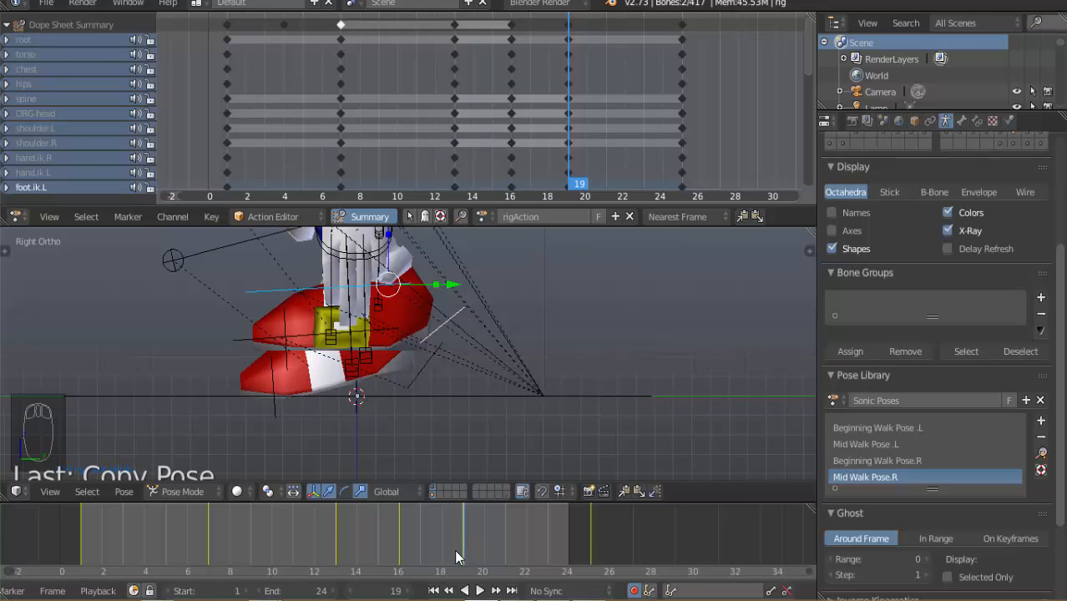
pyautogui.click(657, 490)
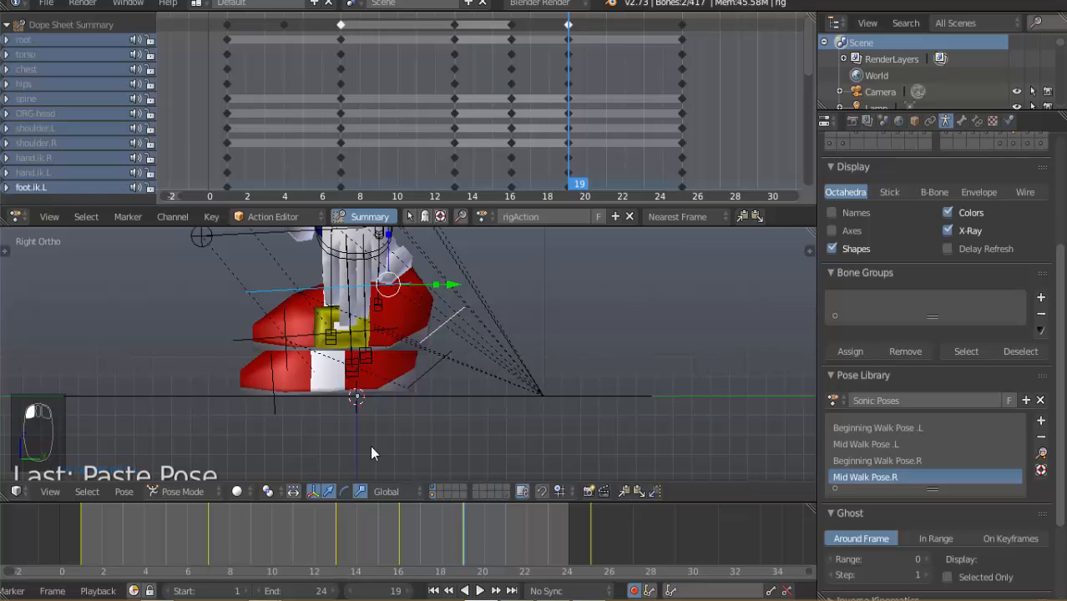
# Play the walk animation and inspect it from the side and several other angles, checking the motion through frame 24.
pyautogui.moveTo(82, 534); pyautogui.dragTo(589, 556)
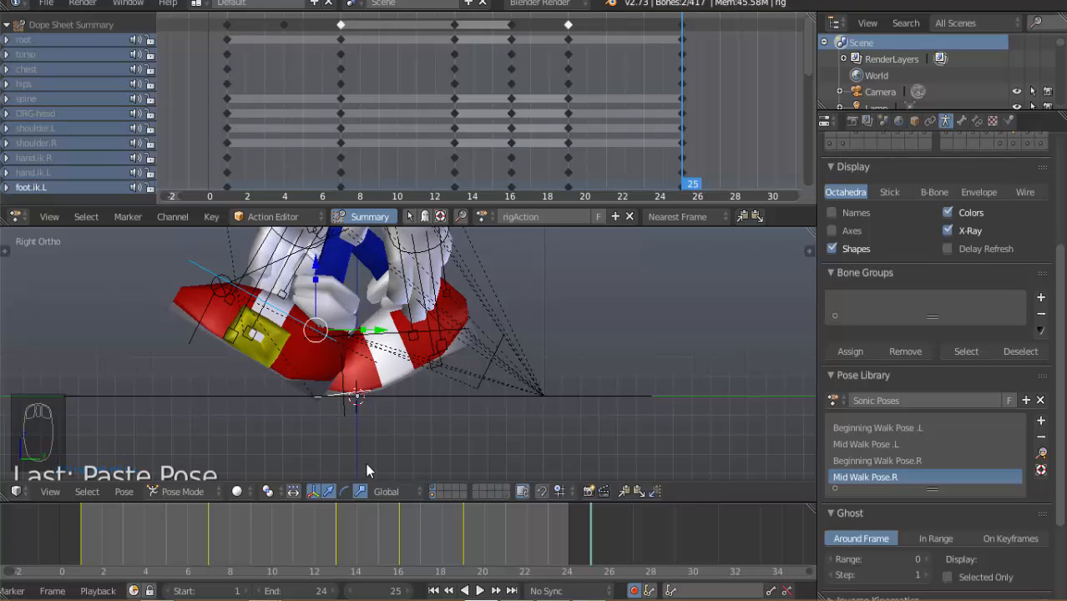
pyautogui.hotkey('alt', 'a')
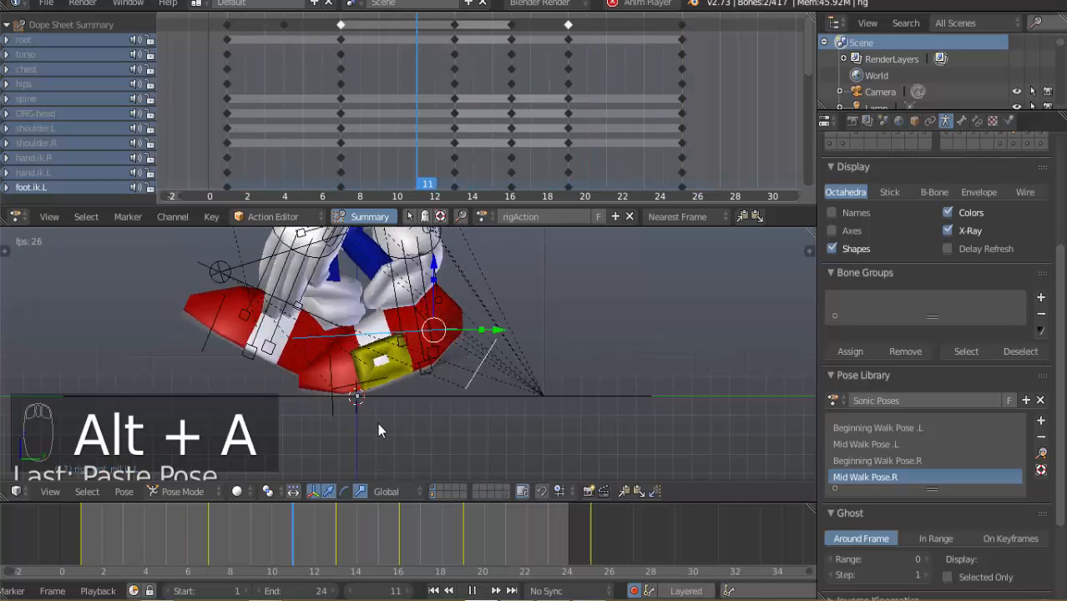
pyautogui.scroll(-4, 358, 391)
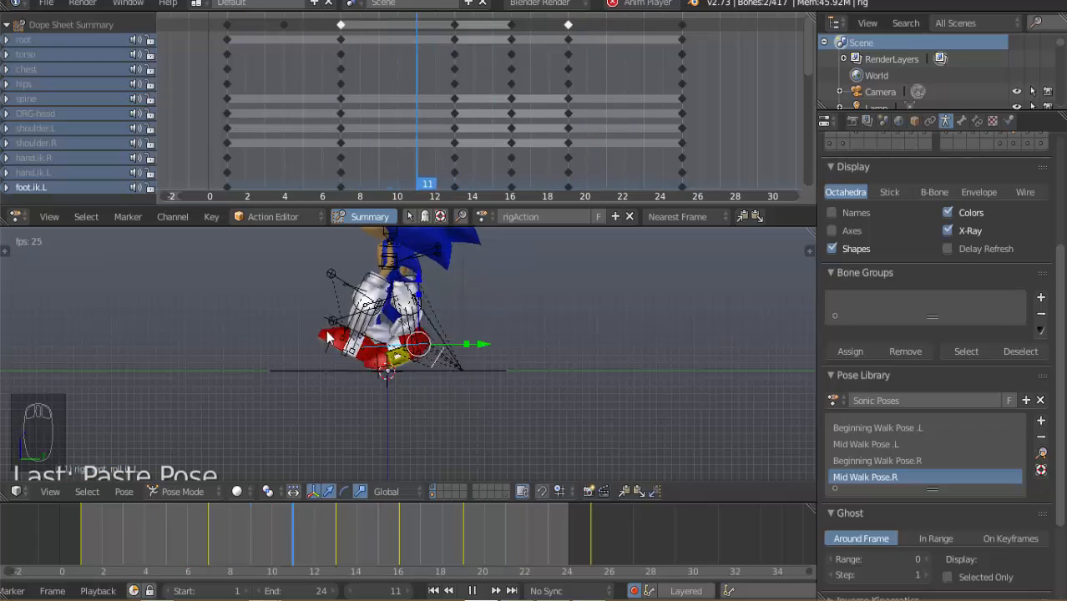
pyautogui.moveTo(348, 316); pyautogui.dragTo(375, 326, button='middle')
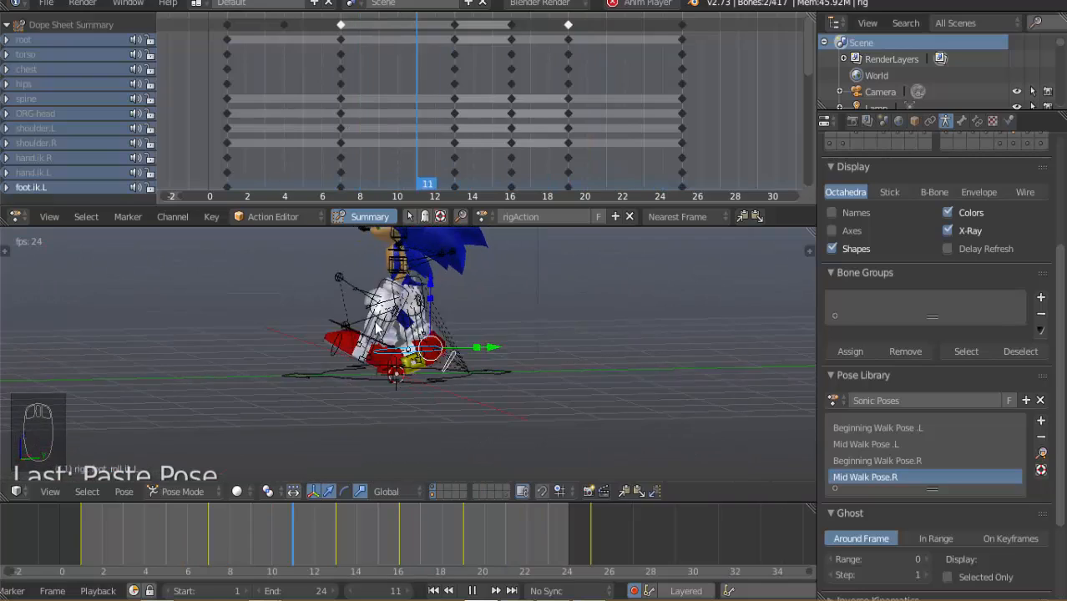
pyautogui.moveTo(463, 327); pyautogui.dragTo(411, 357, button='middle')
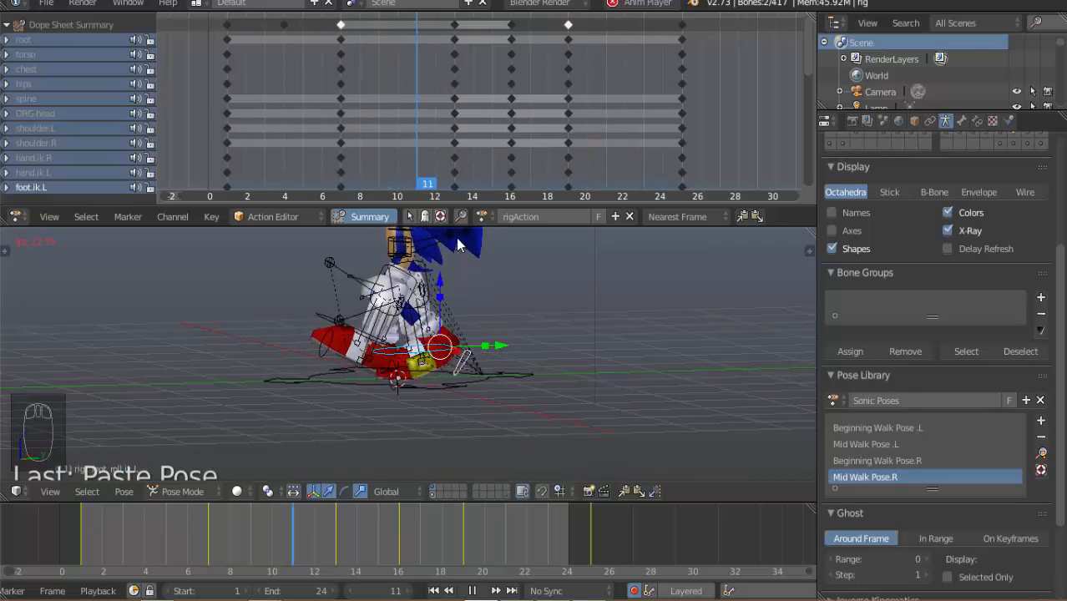
pyautogui.moveTo(458, 347); pyautogui.dragTo(410, 361, button='middle')
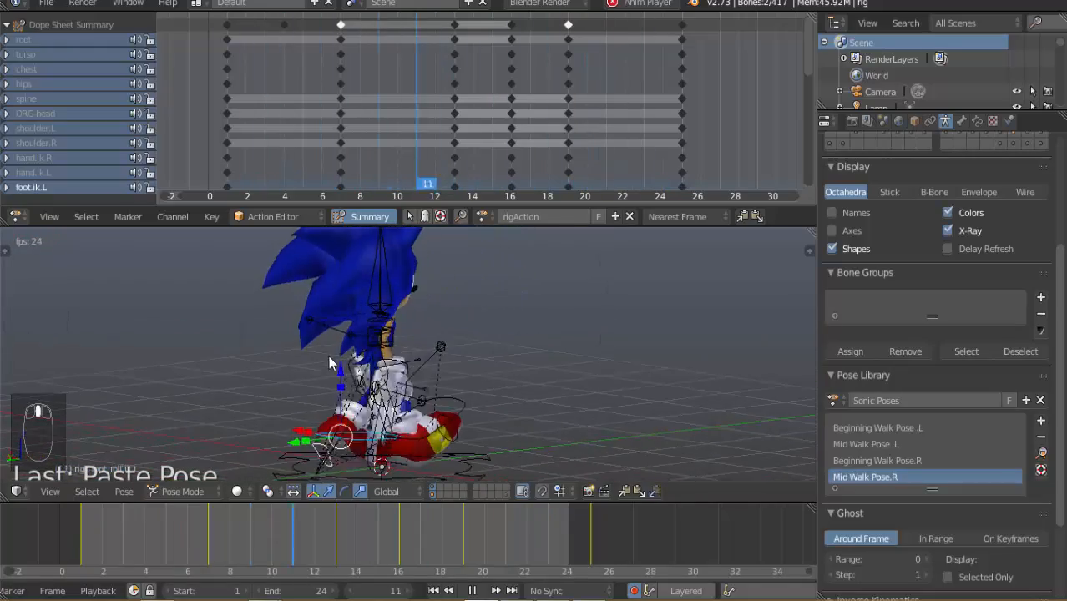
pyautogui.moveTo(549, 398); pyautogui.dragTo(498, 369, button='middle')
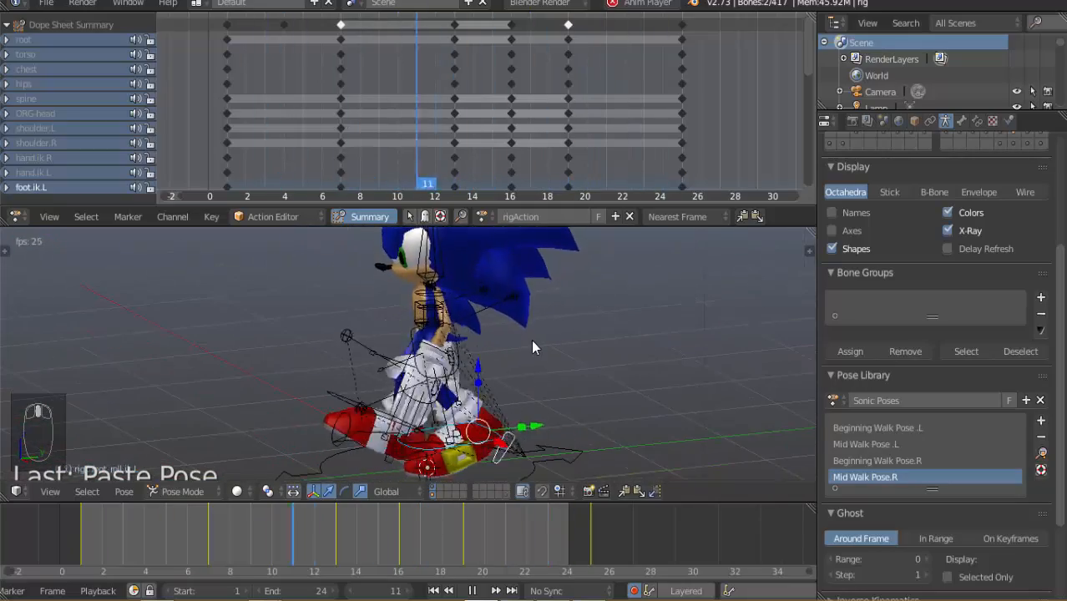
pyautogui.hotkey('alt', 'a')
pyautogui.moveTo(82, 533); pyautogui.dragTo(575, 521)
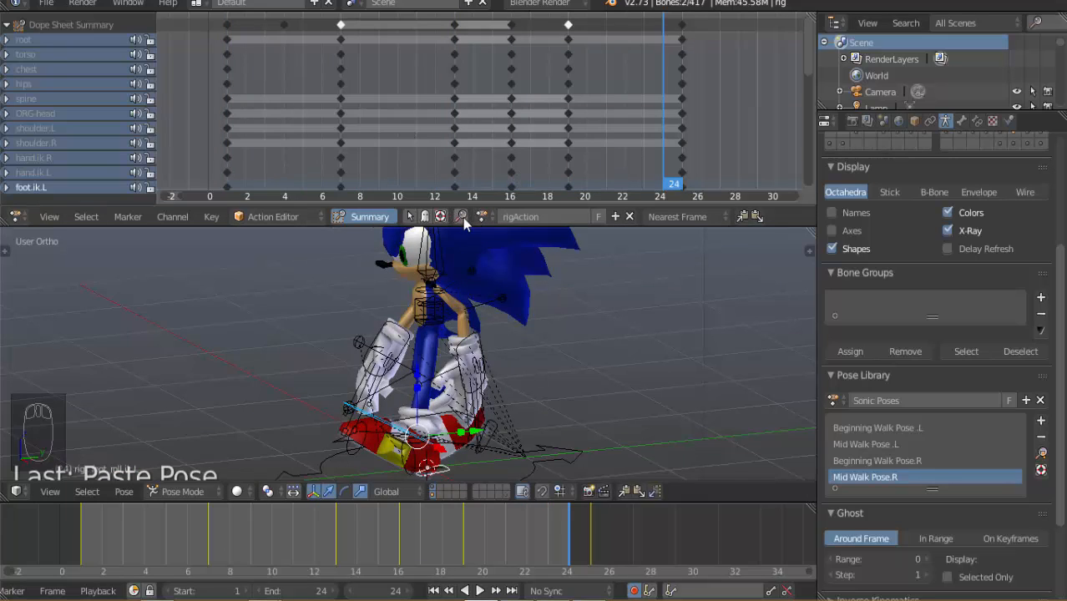
# Rename the rig's action to Sonic Walk and enable its fake user so it is kept in the file.
pyautogui.click(522, 217)
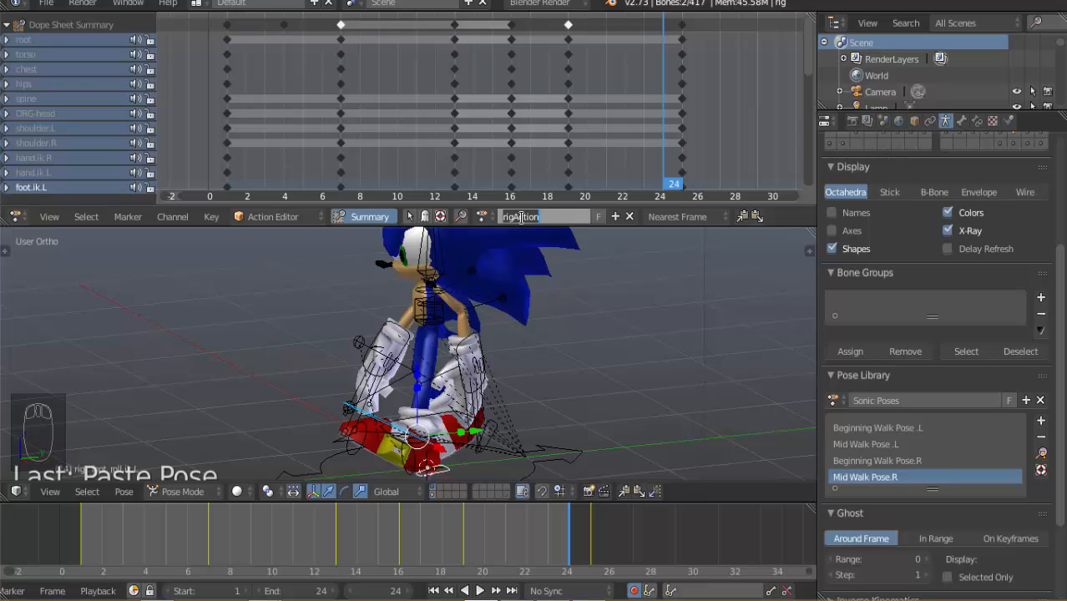
pyautogui.write('Soni')
pyautogui.press('BackSpace')
pyautogui.press('BackSpace')
pyautogui.press('BackSpace')
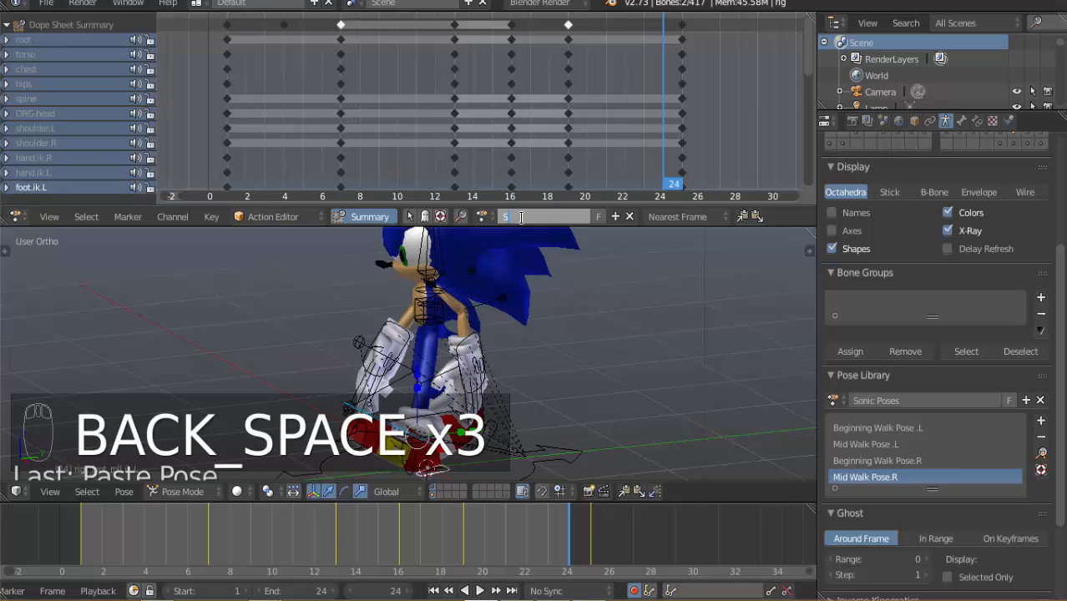
pyautogui.press('BackSpace')
pyautogui.press('BackSpace')
pyautogui.write('k')
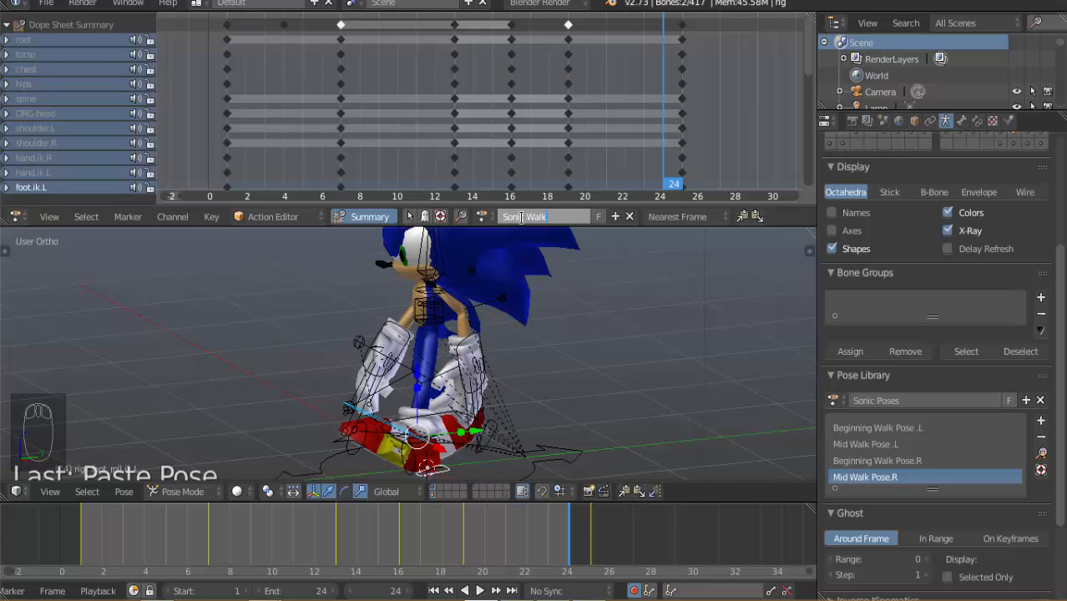
pyautogui.press('Return')
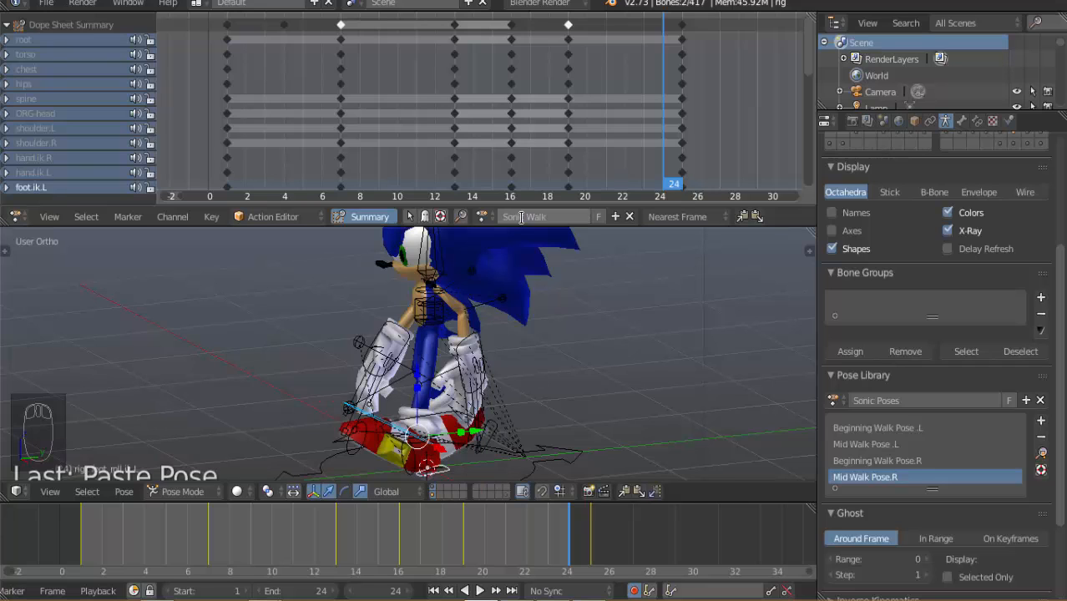
pyautogui.click(599, 217)
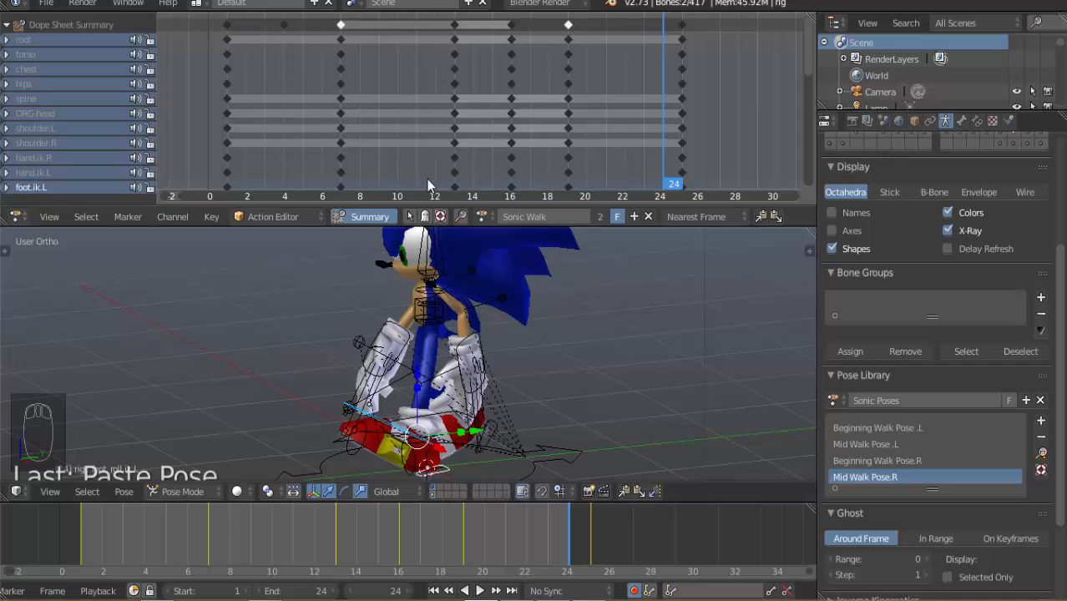
# Insert LocRotScale keyframes for all of the rig's bones at frame 4.
pyautogui.click(285, 89)
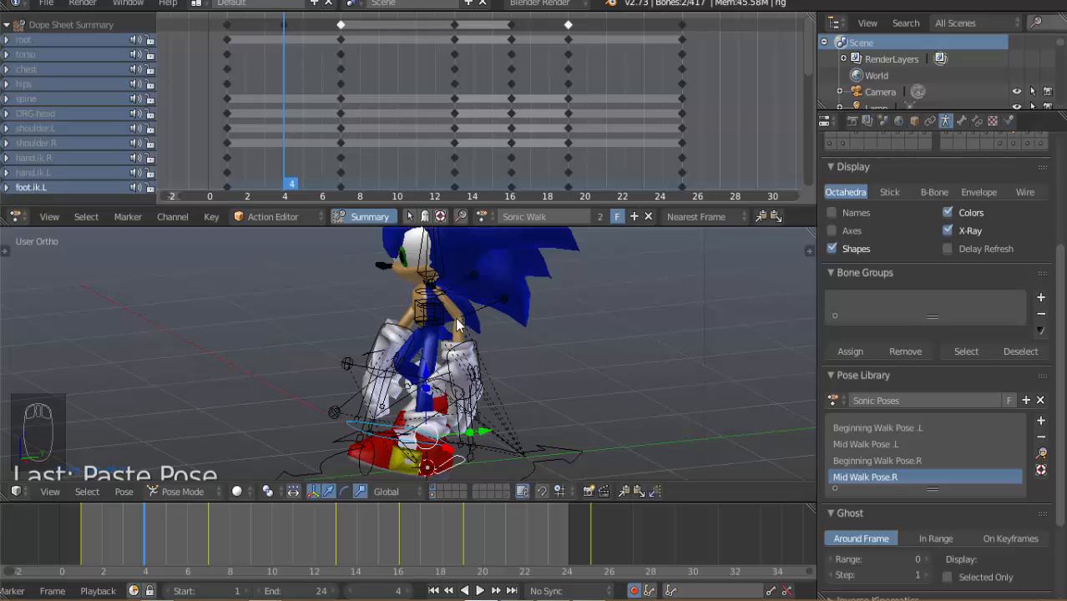
pyautogui.press('a')
pyautogui.press('a')
pyautogui.press('a')
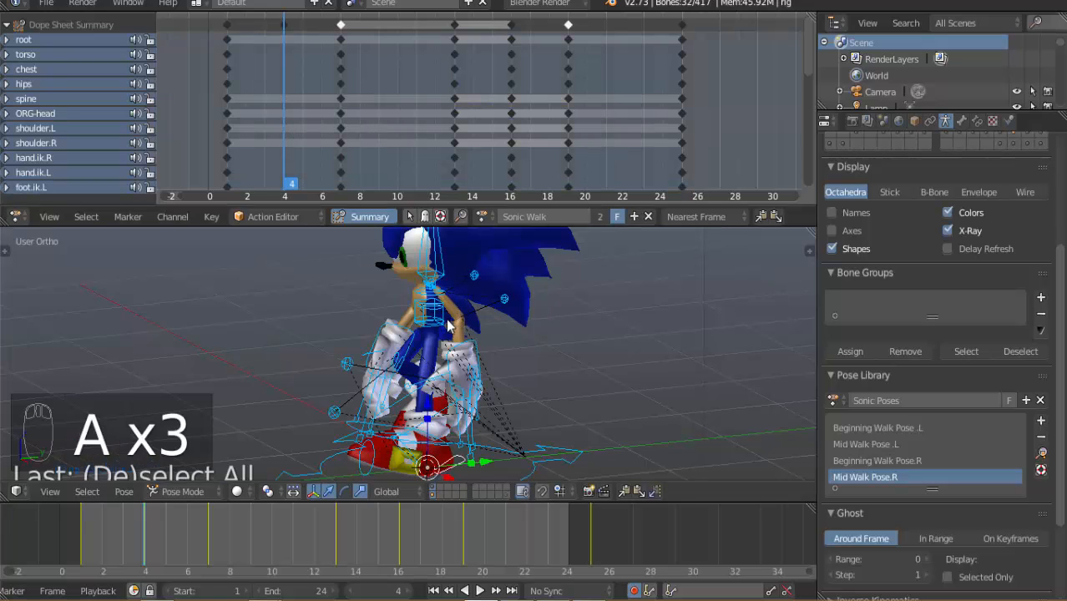
pyautogui.press('i')
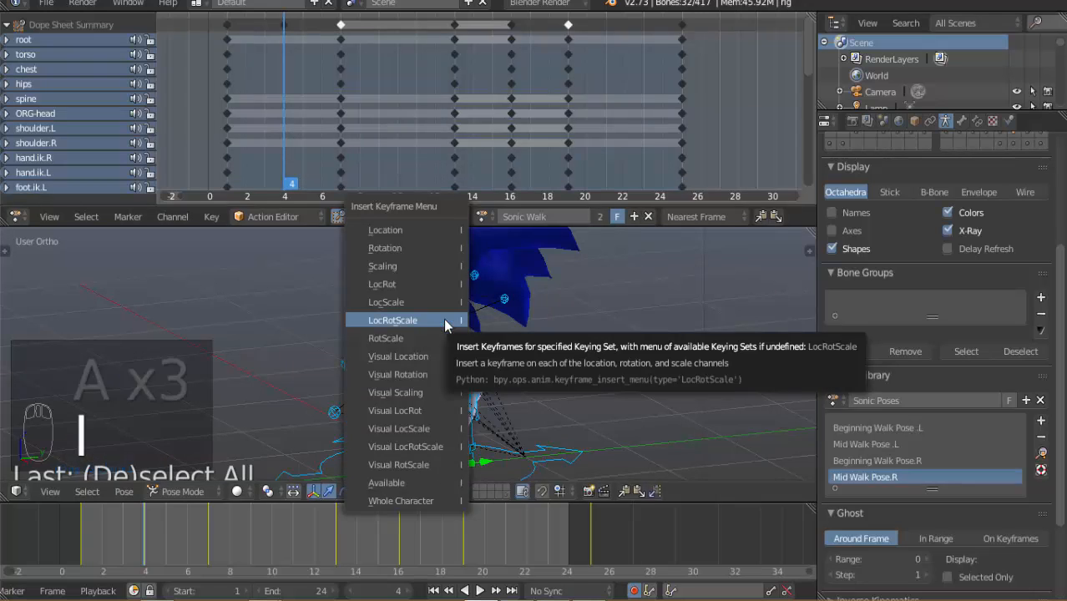
pyautogui.click(446, 322)
# Deselect the bones and examine the walk motion across the timeline from an angled view, focusing on frames 1 to 7.
pyautogui.click(166, 524)
pyautogui.moveTo(213, 524); pyautogui.dragTo(566, 535)
pyautogui.moveTo(430, 517); pyautogui.dragTo(293, 528)
pyautogui.moveTo(159, 527)
pyautogui.mouseDown()
pyautogui.moveTo(100, 541)
pyautogui.moveTo(152, 531)
pyautogui.mouseUp()
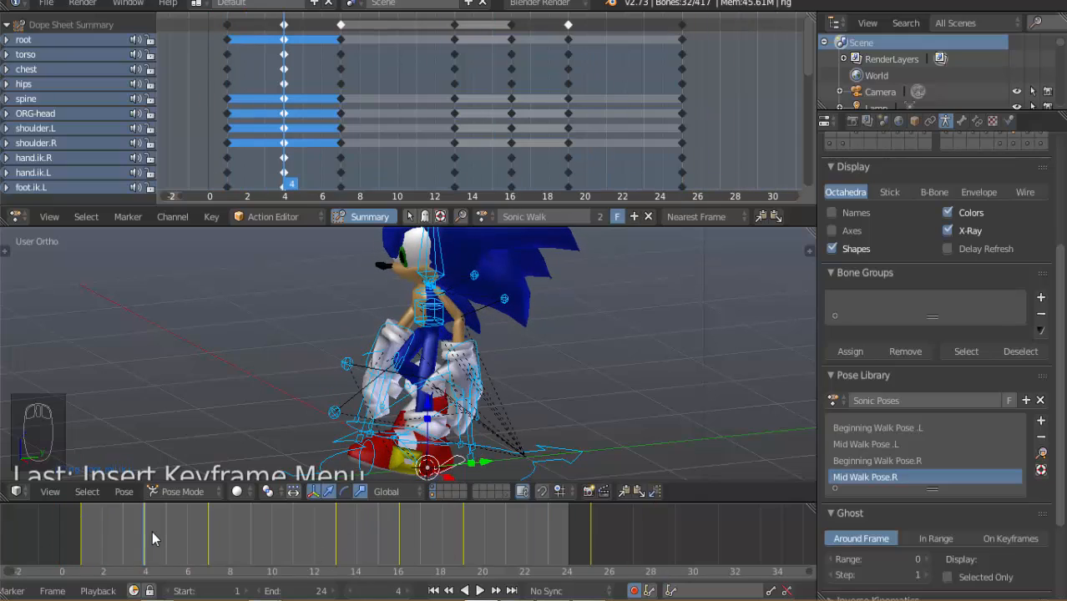
pyautogui.moveTo(298, 333); pyautogui.dragTo(409, 410, button='middle')
pyautogui.press('a')
pyautogui.moveTo(76, 521); pyautogui.dragTo(387, 517)
pyautogui.click(480, 590)
pyautogui.click(650, 536)
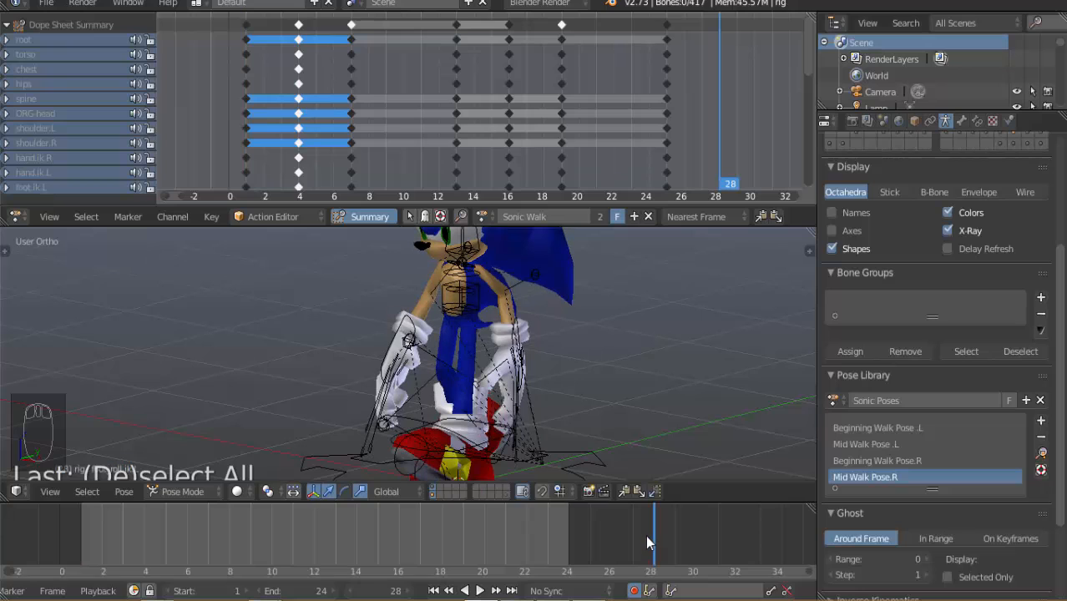
pyautogui.click(83, 524)
pyautogui.click(243, 144)
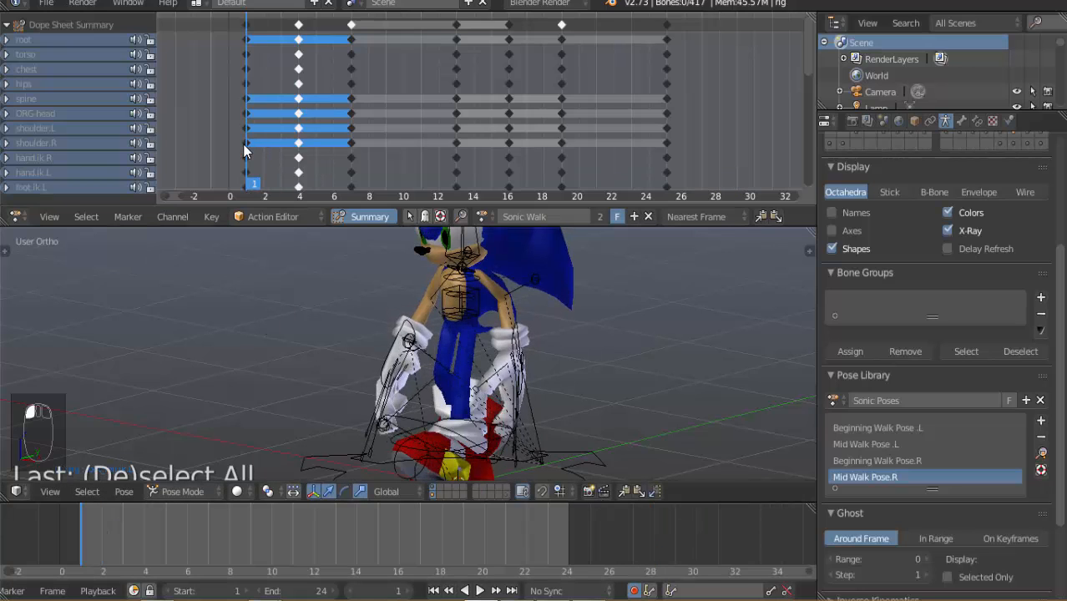
pyautogui.moveTo(243, 143); pyautogui.dragTo(348, 142)
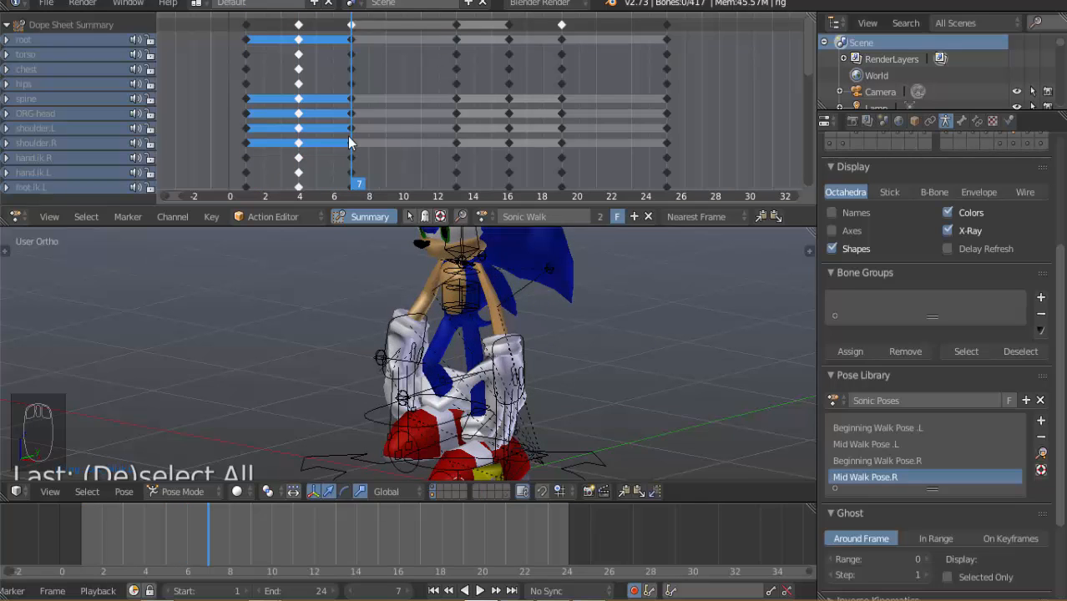
# In right side view at frame 7, rotate the left hand's IK control backward by about 15 degrees.
pyautogui.press('KP_3')
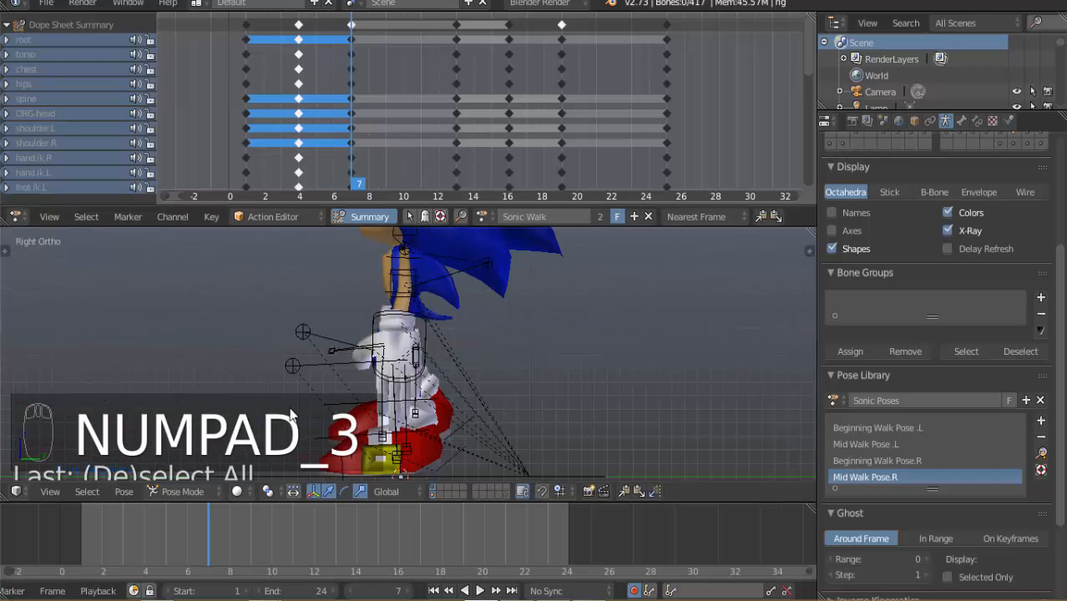
pyautogui.scroll(2, 445, 323)
pyautogui.rightClick(441, 314)
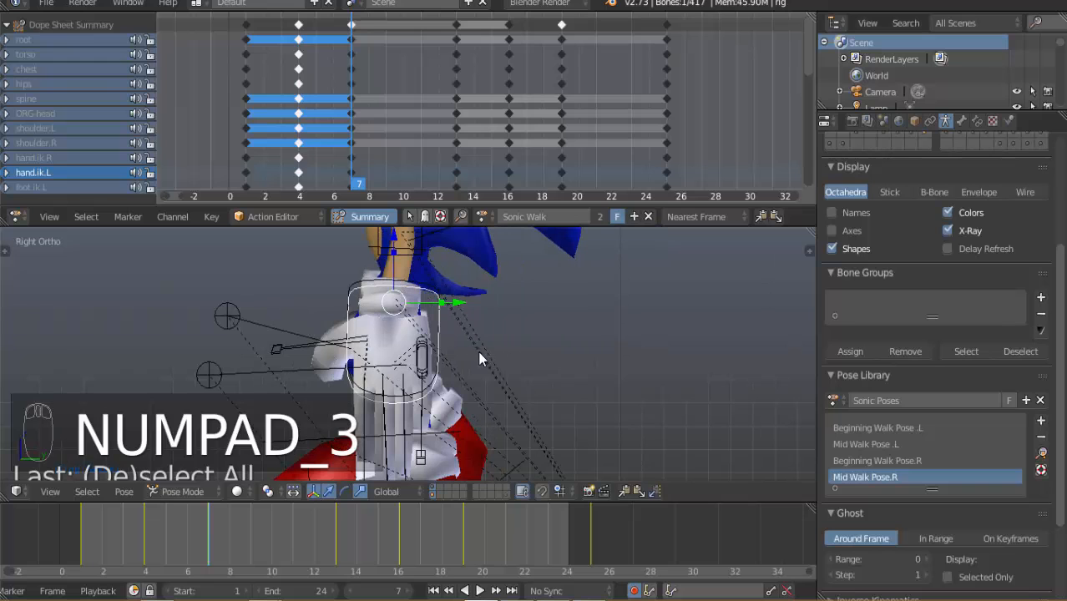
pyautogui.press('r')
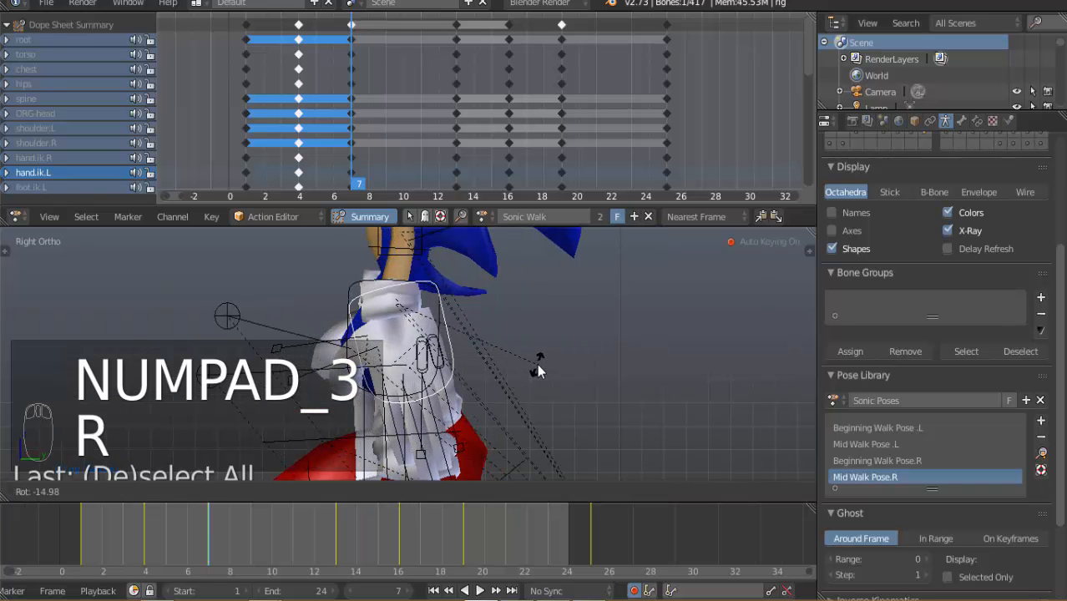
pyautogui.click(538, 370)
# Rotate the right hand's IK control forward by about 24 degrees at frame 7.
pyautogui.rightClick(354, 284)
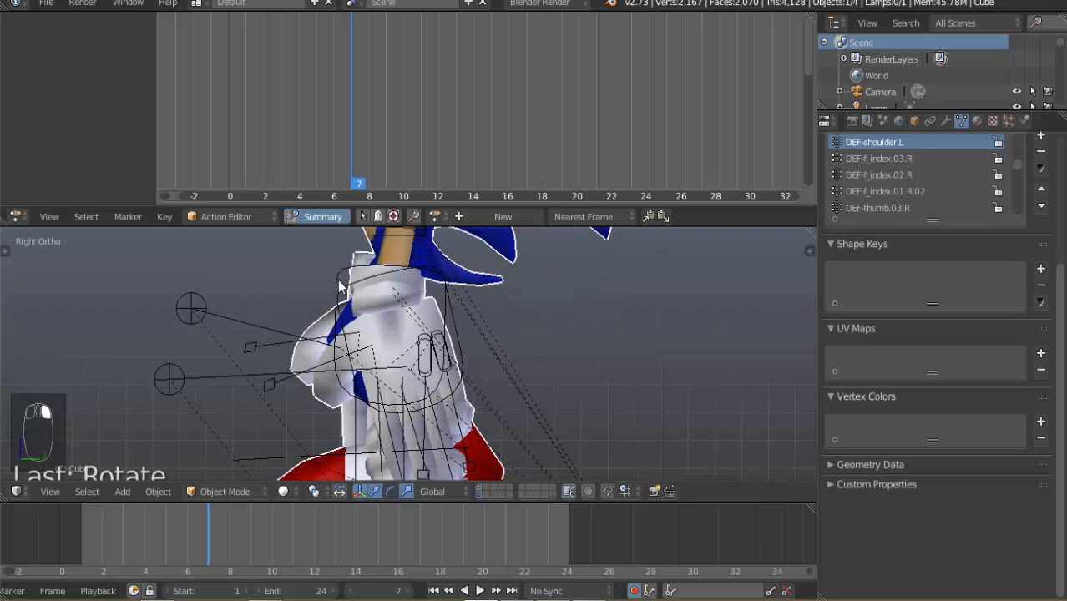
pyautogui.rightClick(338, 332)
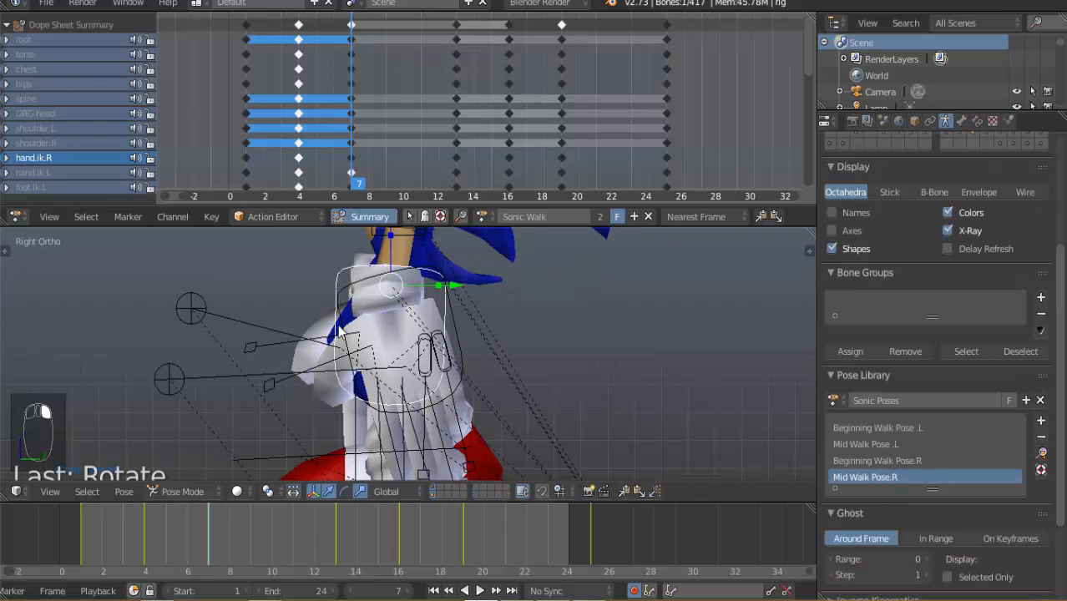
pyautogui.press('r')
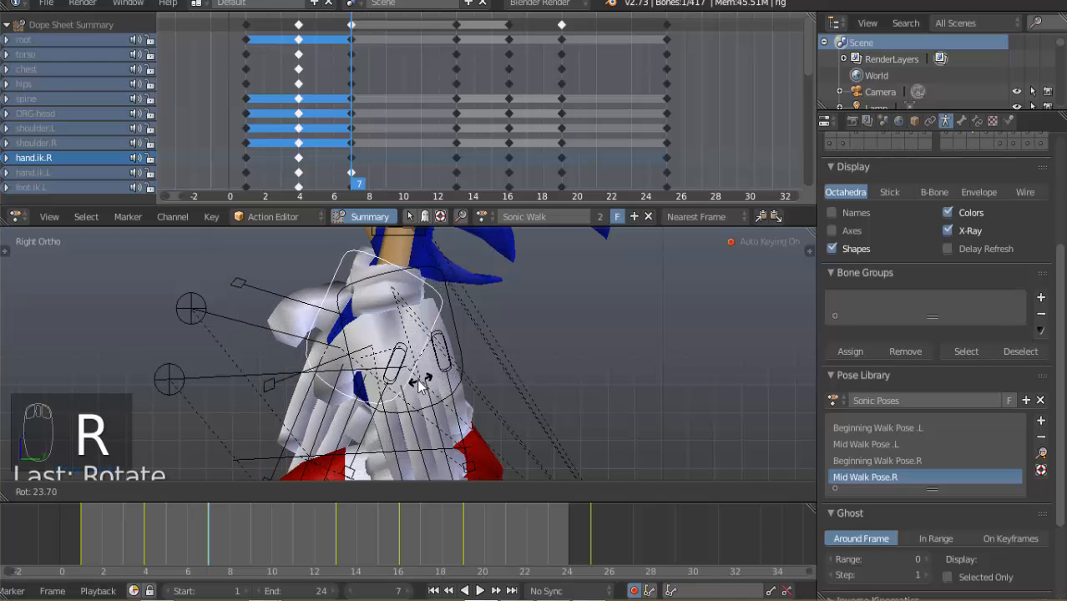
pyautogui.click(417, 379)
# Check the motion of both hands leading up to frame 4 and slightly rotate the left hand's IK control there.
pyautogui.keyDown('shift'); pyautogui.rightClick(455, 315); pyautogui.keyUp('shift')
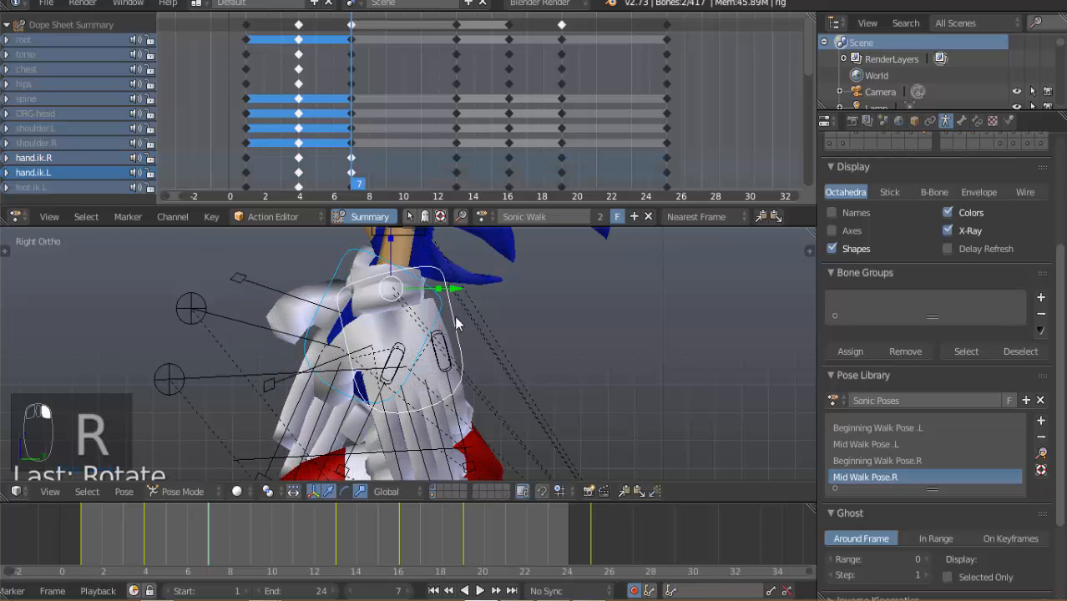
pyautogui.moveTo(76, 519); pyautogui.dragTo(399, 524)
pyautogui.click(147, 544)
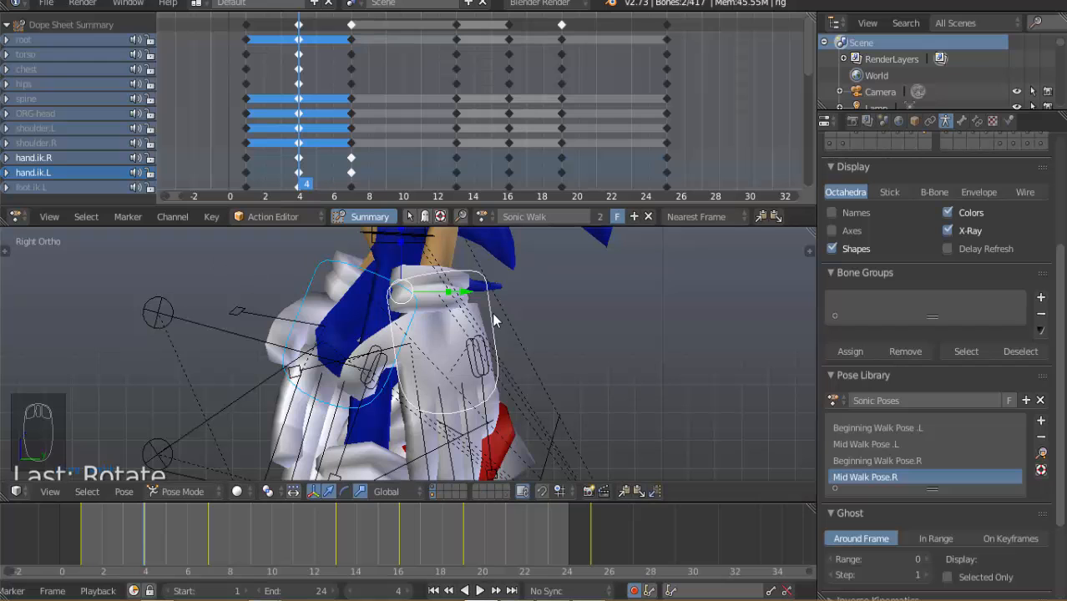
pyautogui.moveTo(88, 518); pyautogui.dragTo(143, 525)
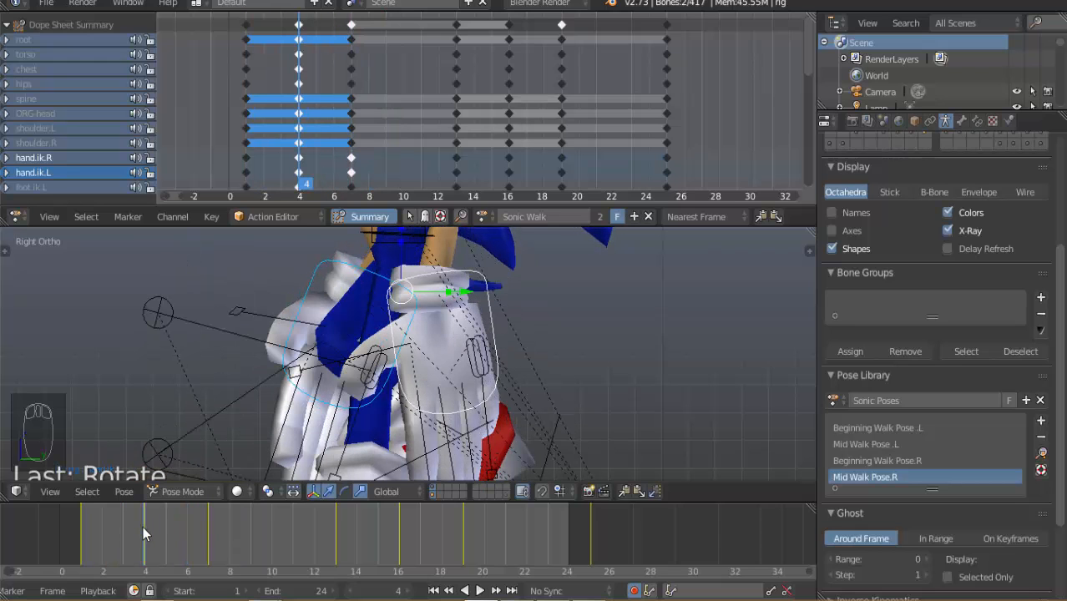
pyautogui.rightClick(490, 322)
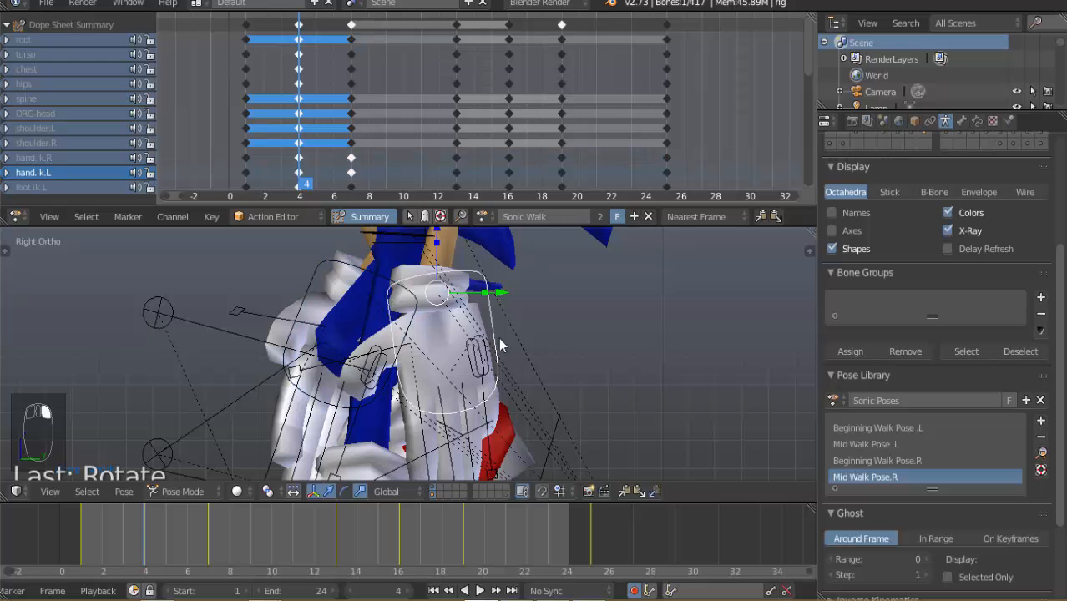
pyautogui.press('r')
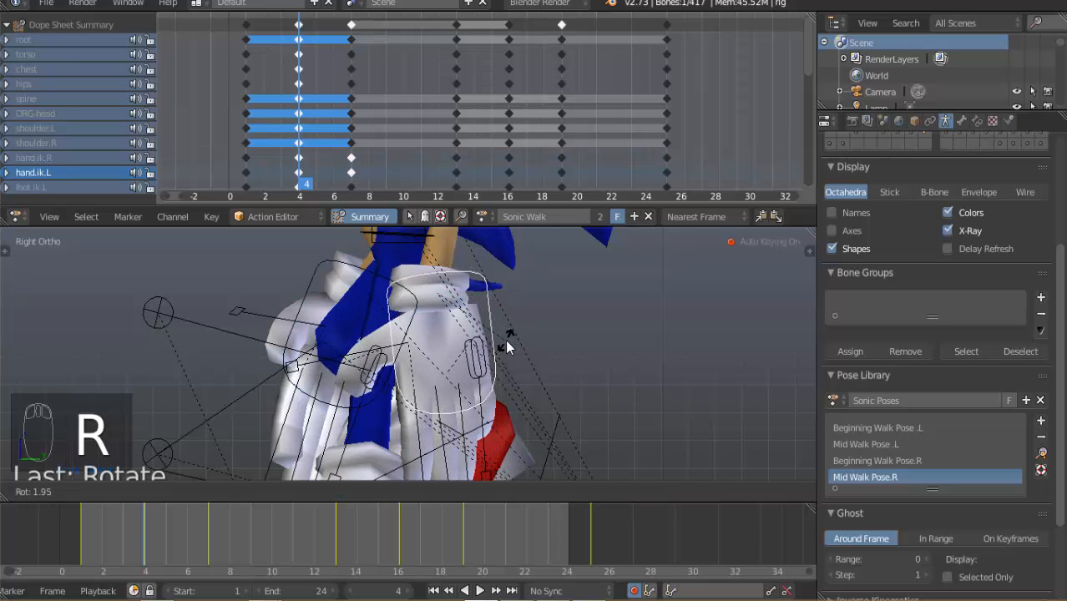
pyautogui.click(508, 343)
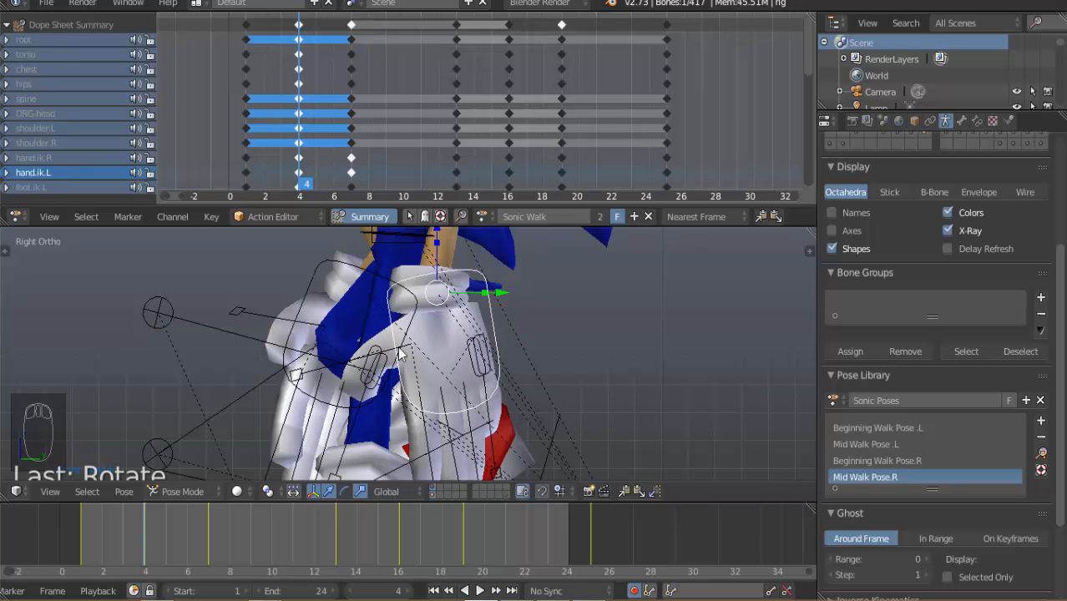
# Try to rotate the right hand's IK control at frame 4, and check the hand motion up to frame 19.
pyautogui.rightClick(414, 328)
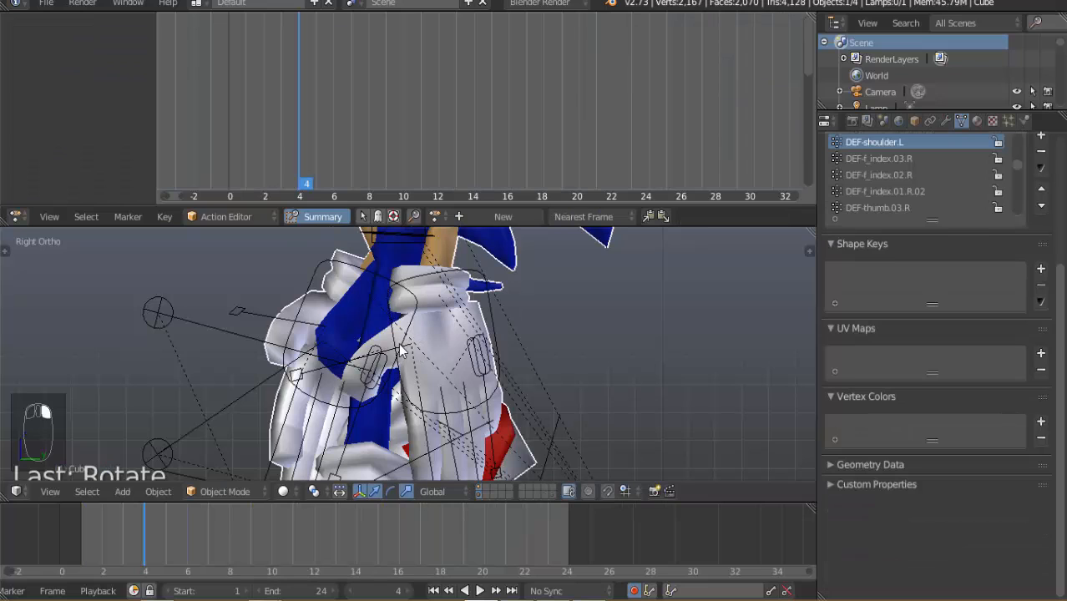
pyautogui.hotkey('ctrl', 'z')
pyautogui.rightClick(399, 355)
pyautogui.rightClick(392, 367)
pyautogui.press('r')
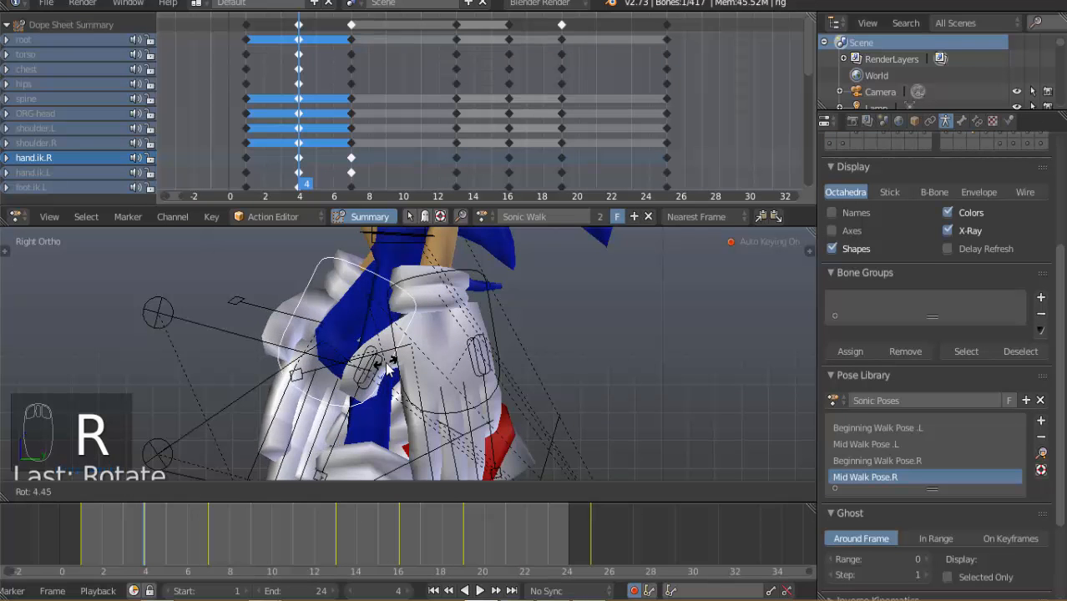
pyautogui.rightClick(389, 367)
pyautogui.moveTo(81, 524); pyautogui.dragTo(465, 504)
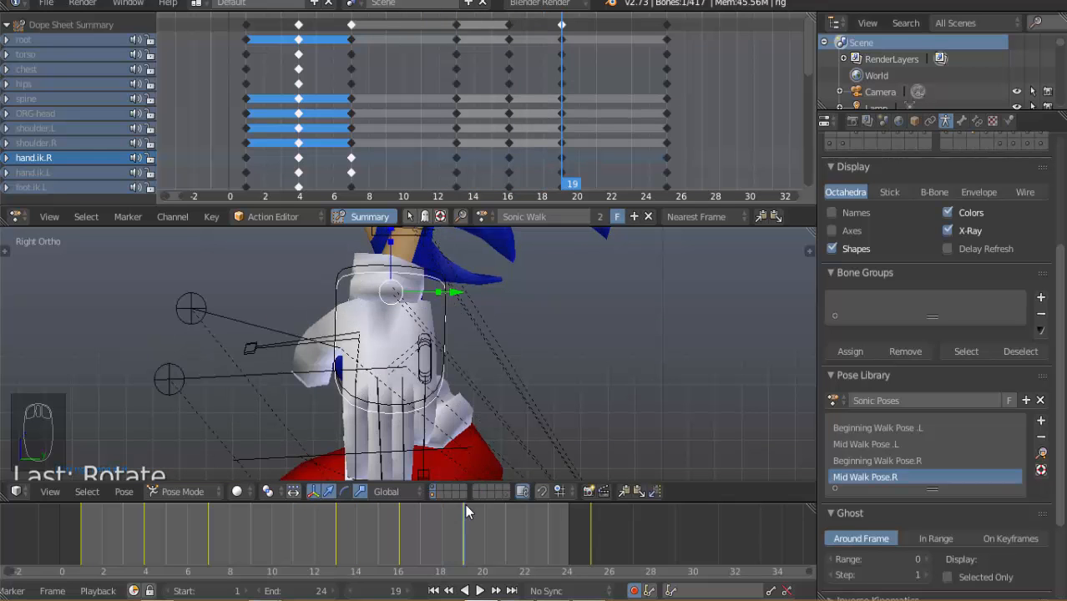
# Copy the pose of both hand IK controls at frame 4 and paste it flipped at frame 16.
pyautogui.click(209, 530)
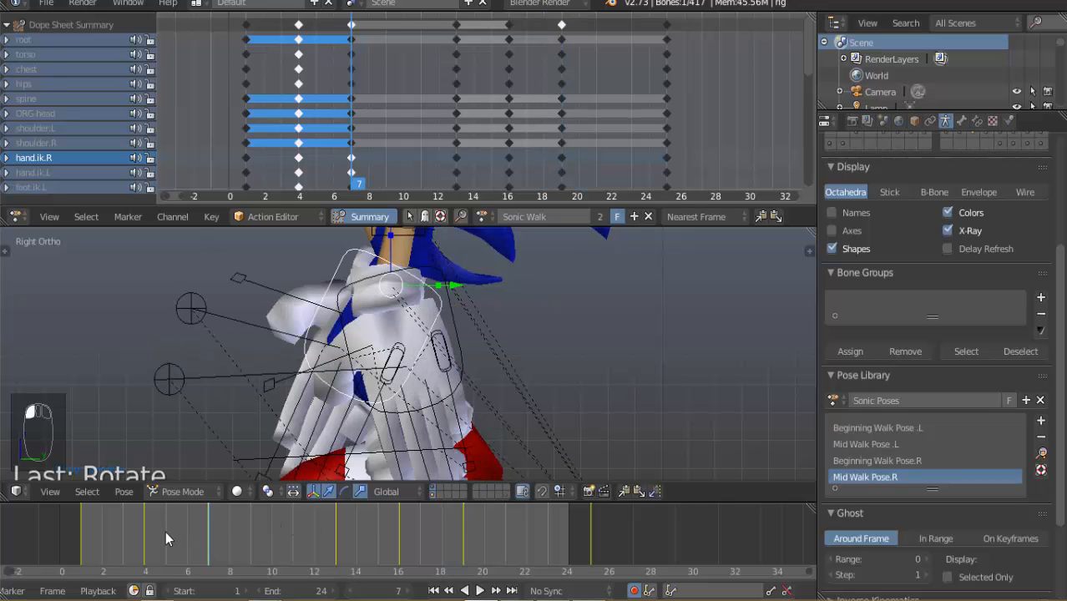
pyautogui.click(144, 530)
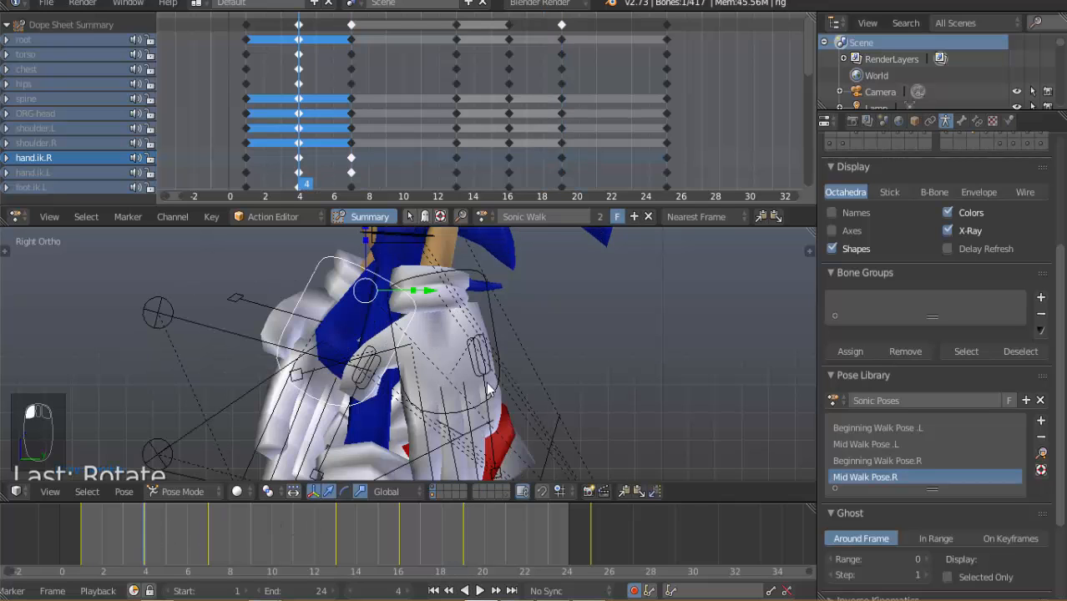
pyautogui.keyDown('shift'); pyautogui.rightClick(492, 326); pyautogui.keyUp('shift')
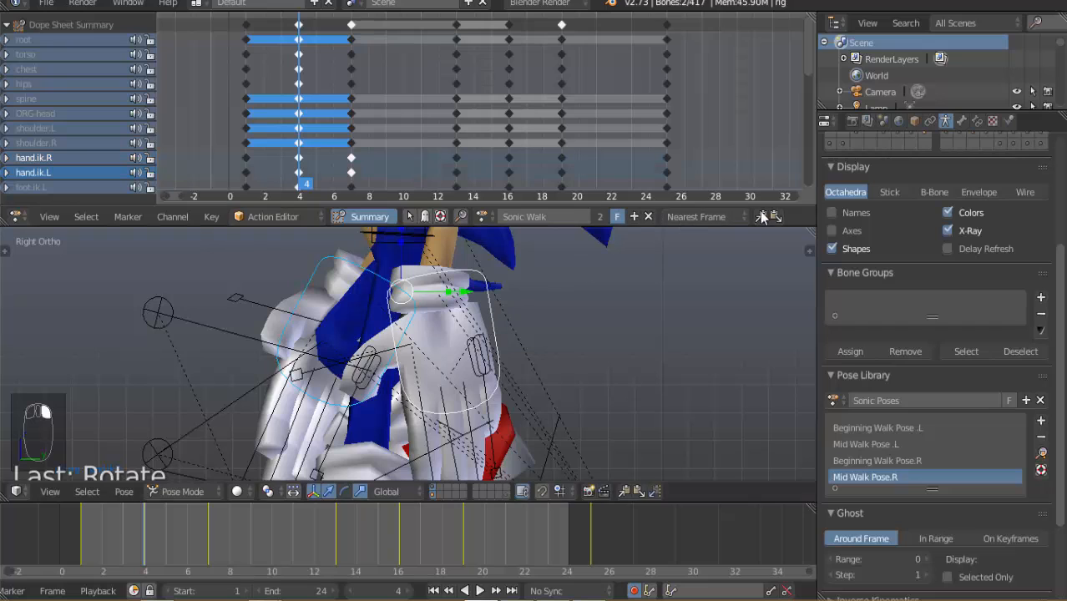
pyautogui.click(624, 492)
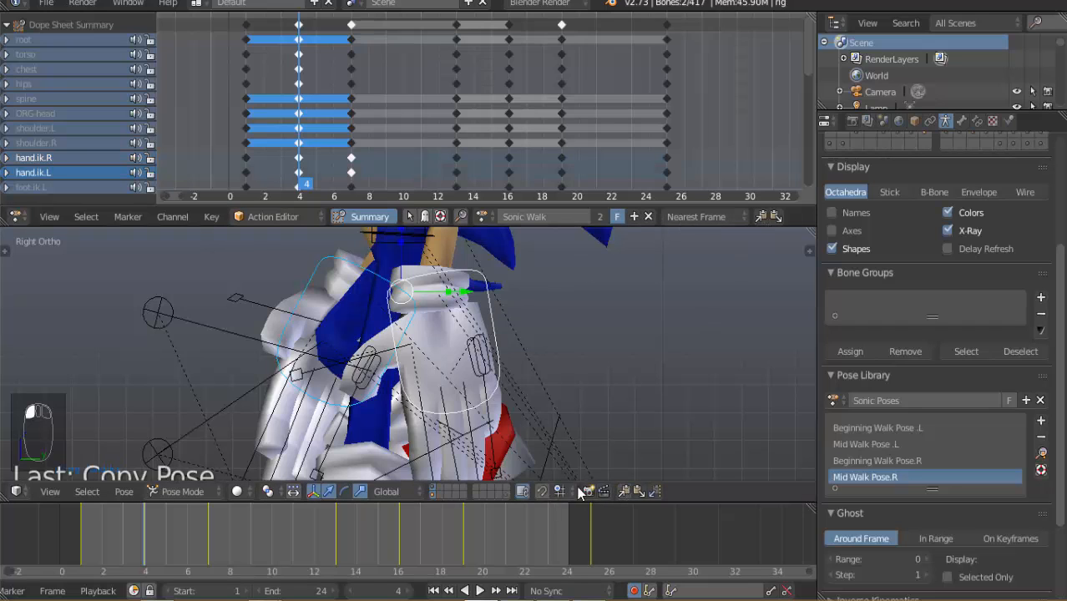
pyautogui.click(396, 521)
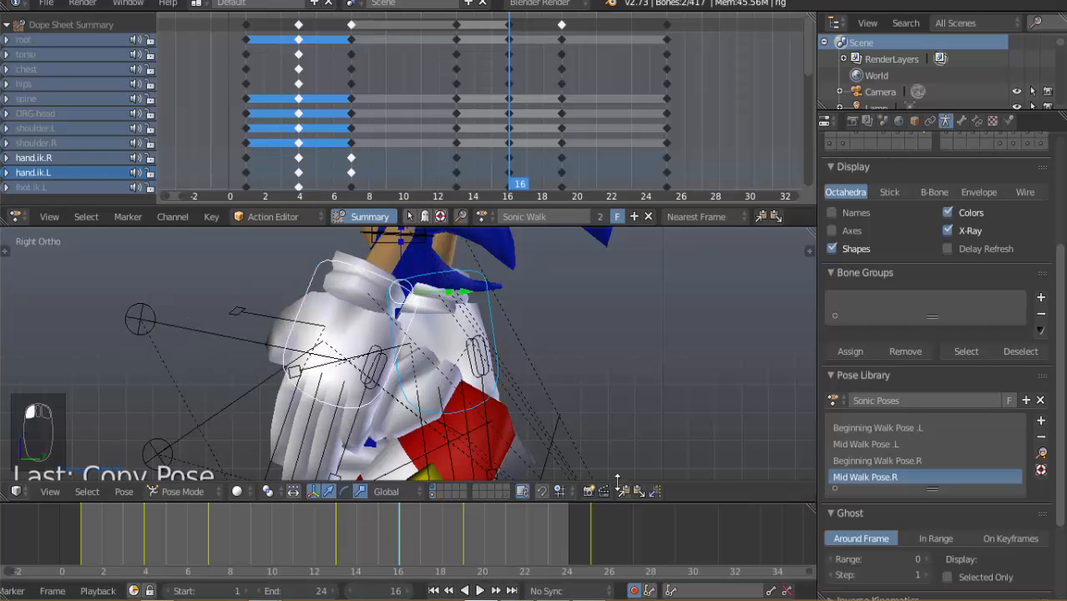
pyautogui.click(328, 534)
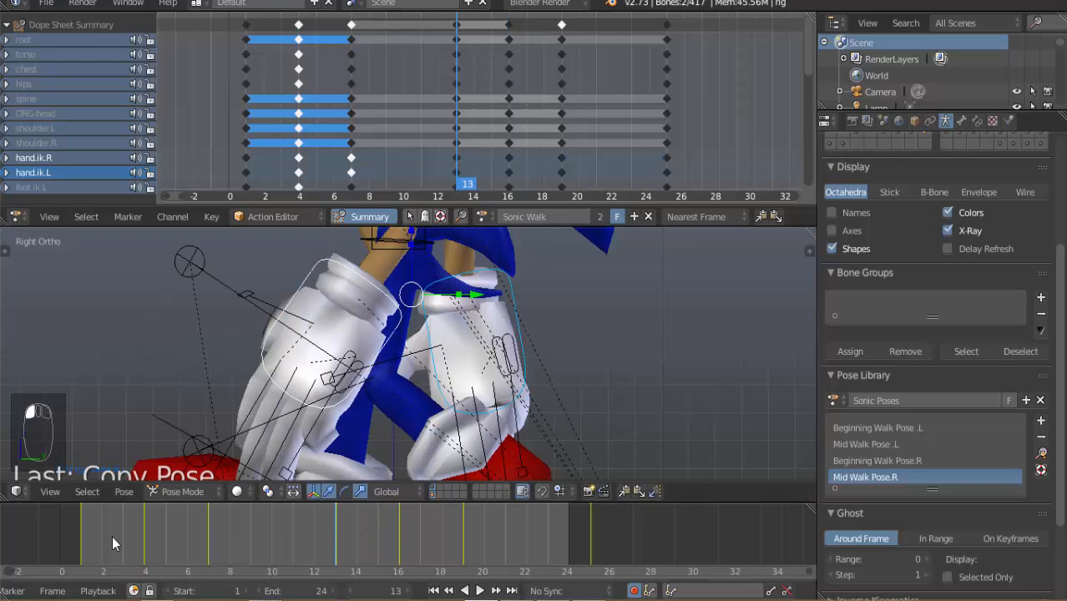
pyautogui.moveTo(85, 536); pyautogui.dragTo(404, 537)
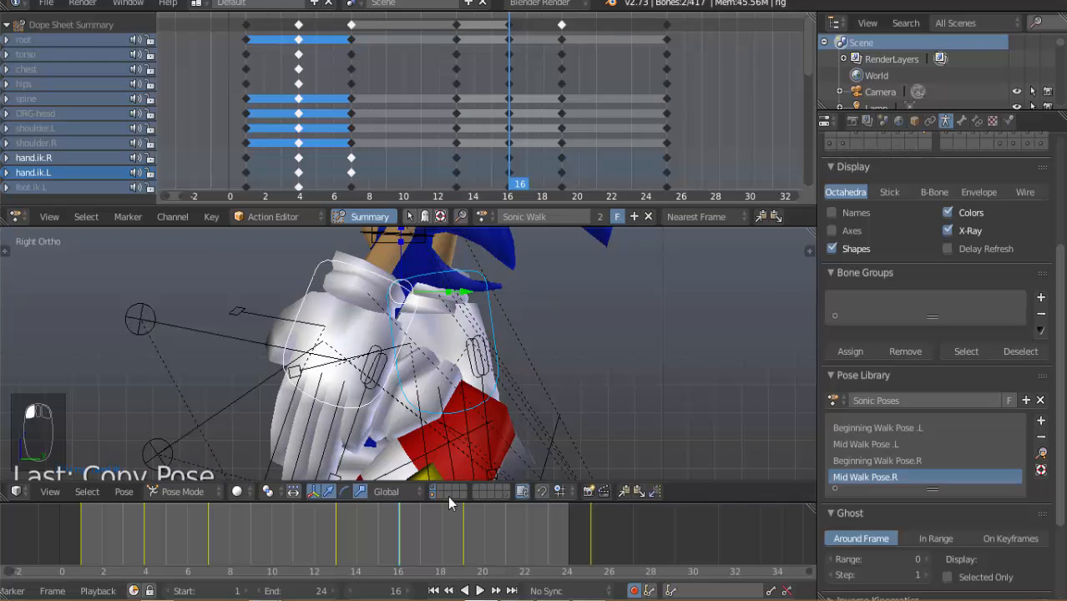
pyautogui.click(654, 492)
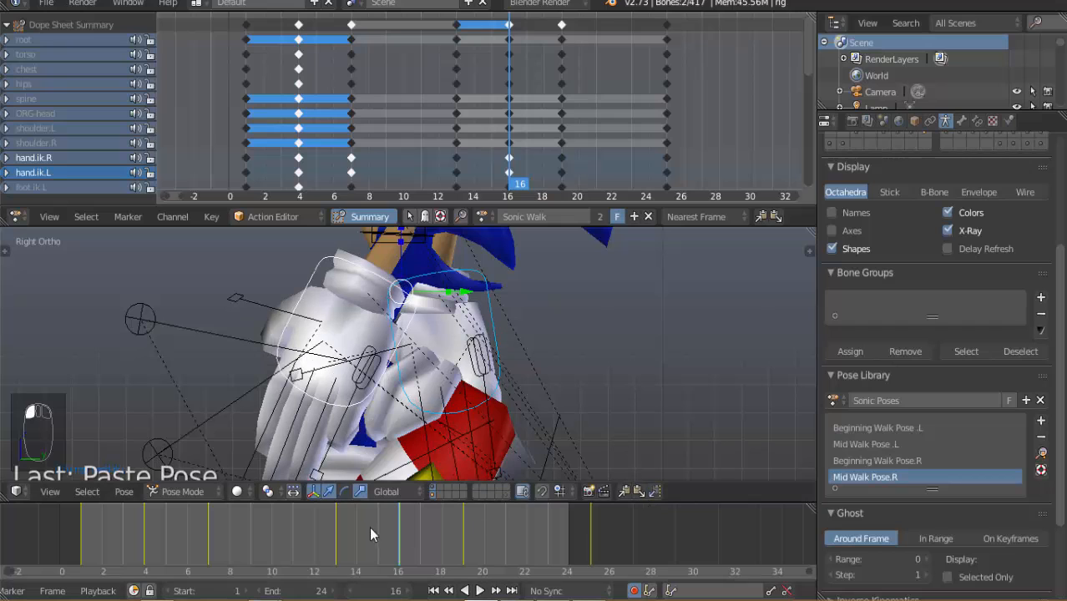
# Copy both hand IK controls' pose at frame 7 and paste it flipped at frame 19.
pyautogui.click(207, 526)
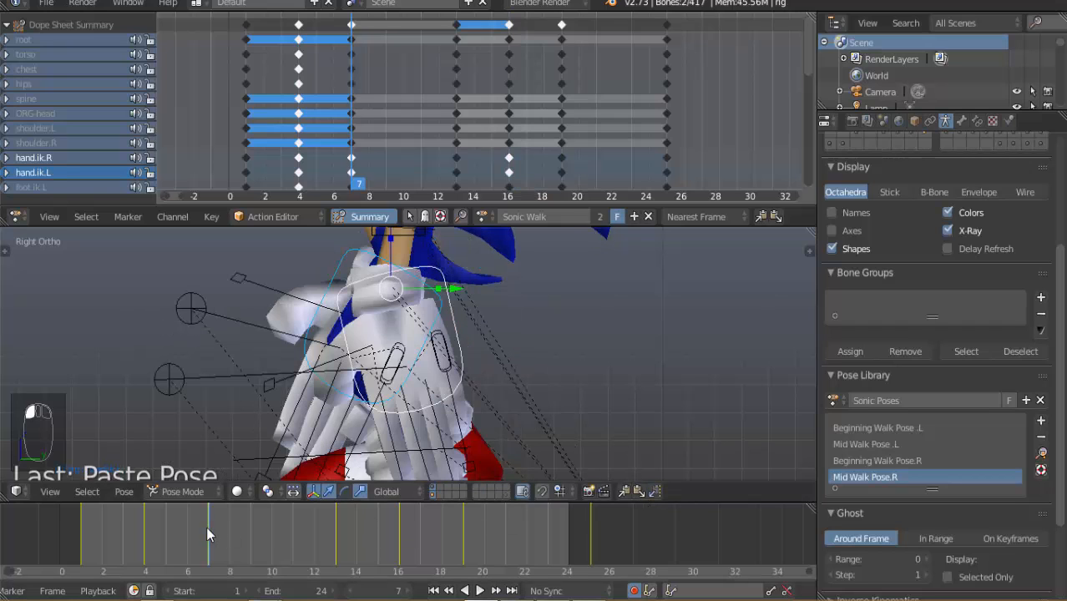
pyautogui.click(623, 491)
pyautogui.click(465, 528)
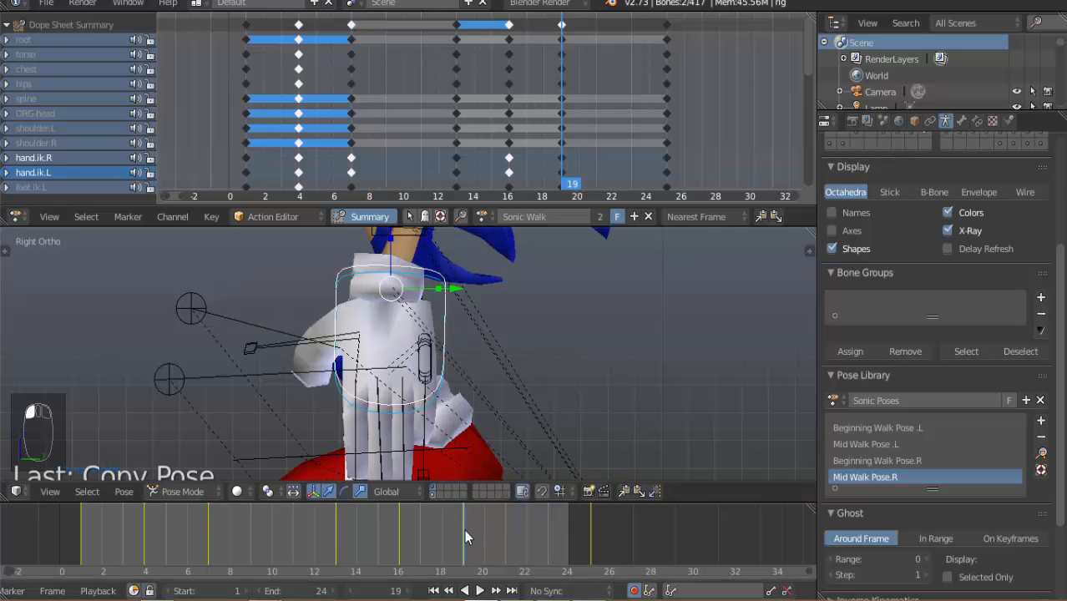
pyautogui.click(651, 491)
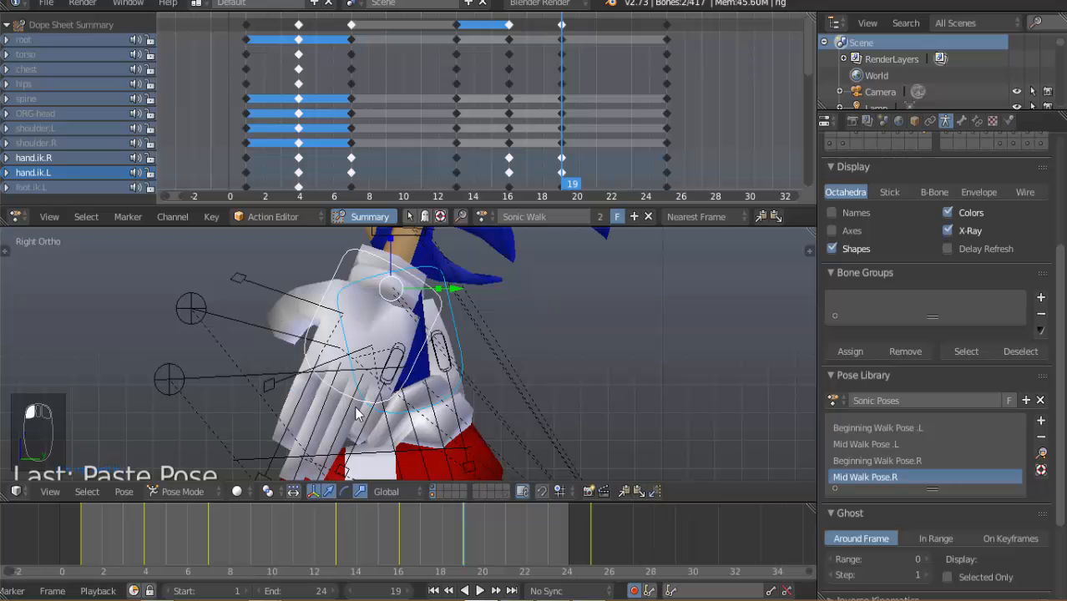
# Scrub through the walk cycle and play it back, watching the hands from the side and the front.
pyautogui.moveTo(77, 517); pyautogui.dragTo(412, 528)
pyautogui.moveTo(525, 524); pyautogui.dragTo(596, 539)
pyautogui.hotkey('alt', 'a')
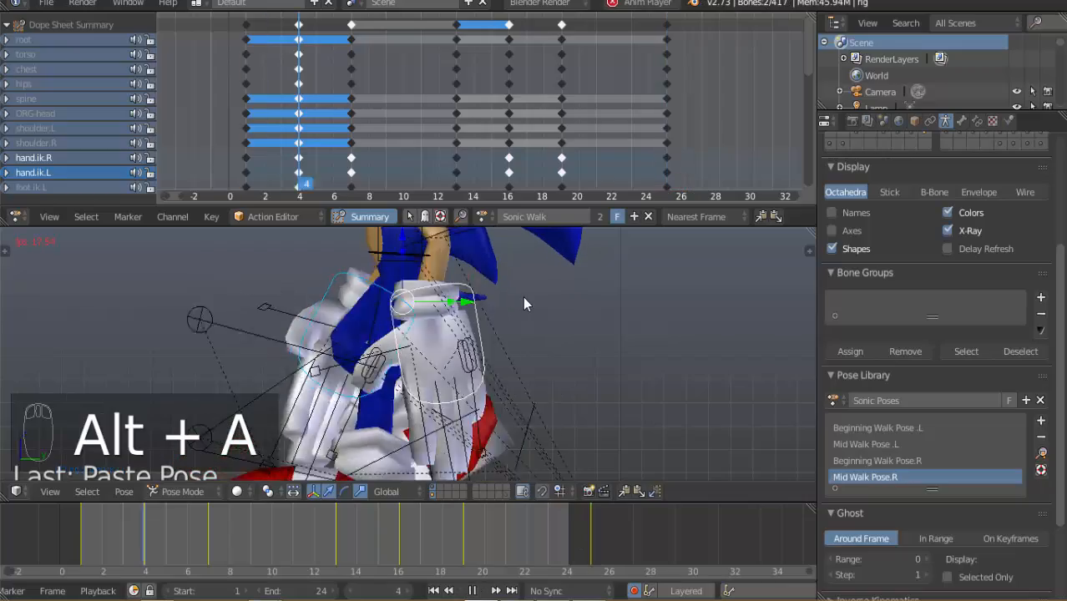
pyautogui.moveTo(268, 309); pyautogui.dragTo(537, 358, button='middle')
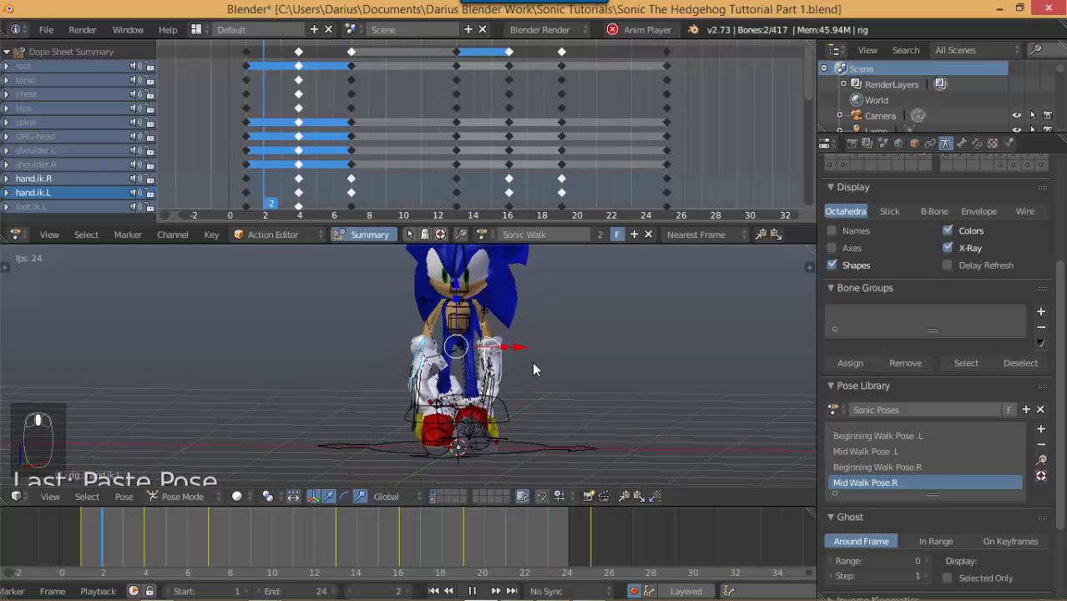
pyautogui.press('KP_1')
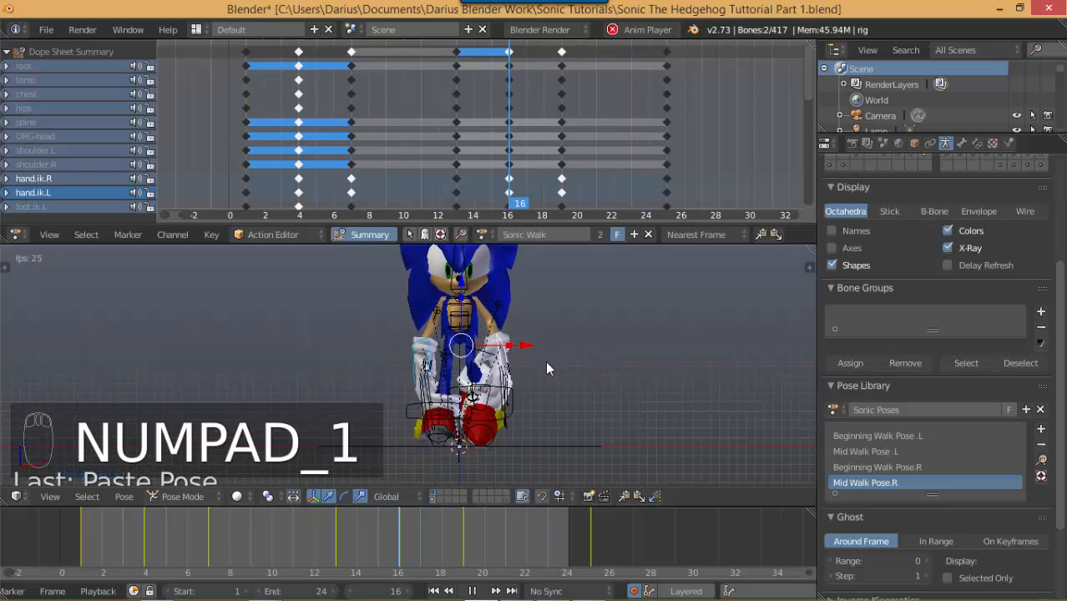
pyautogui.hotkey('alt', 'a')
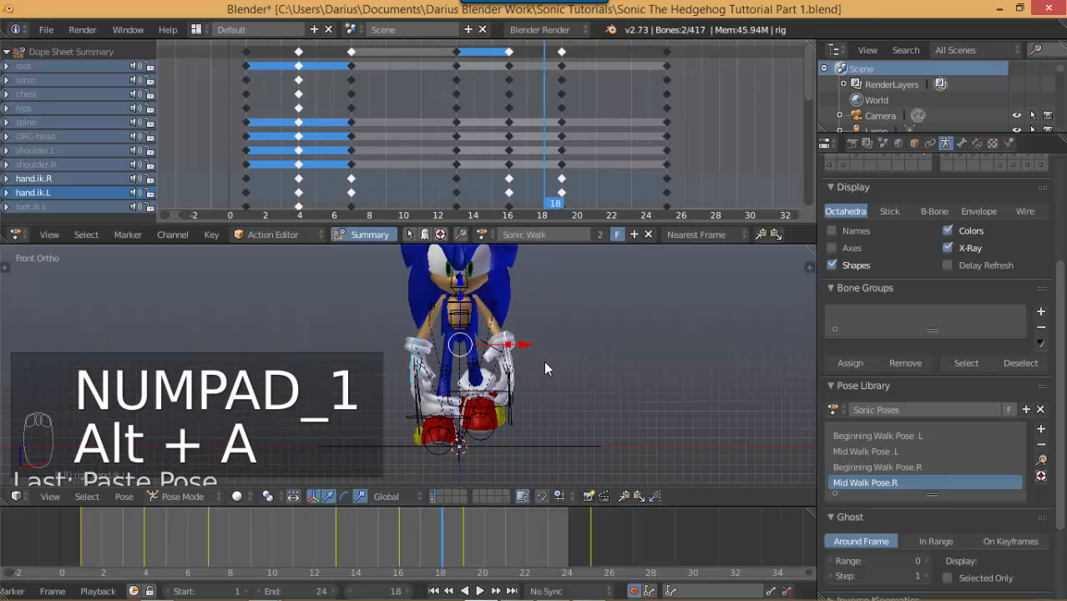
# Examine the character's head and body pose at frame 1 from several angles, and compare it with frames 7 and 13 in front view.
pyautogui.click(434, 591)
pyautogui.scroll(1, 500, 458)
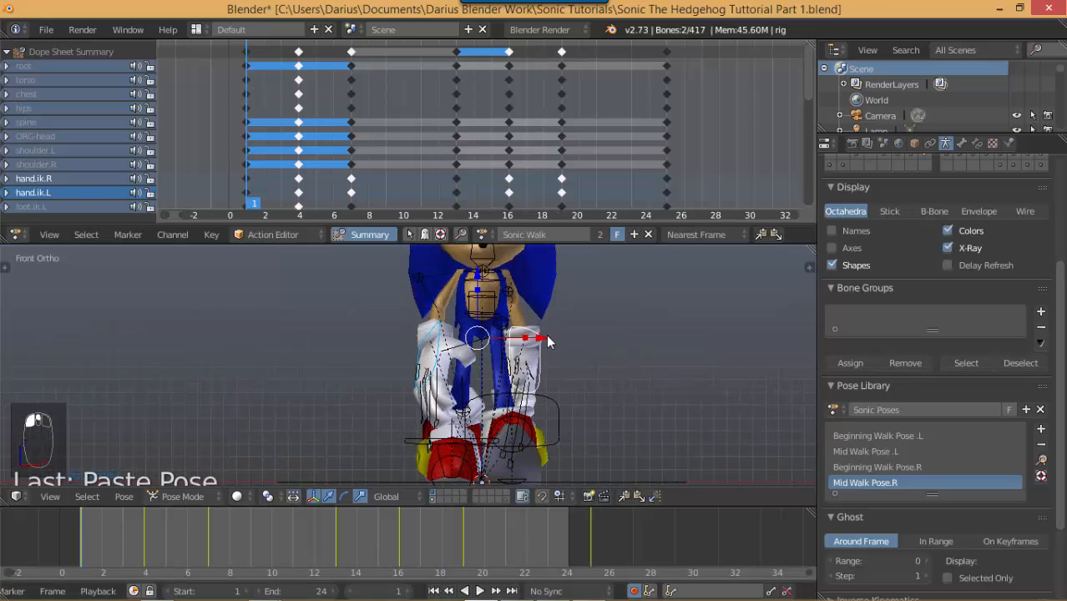
pyautogui.scroll(1, 545, 402)
pyautogui.moveTo(544, 402); pyautogui.dragTo(558, 284, button='middle')
pyautogui.moveTo(543, 366); pyautogui.dragTo(585, 433, button='middle')
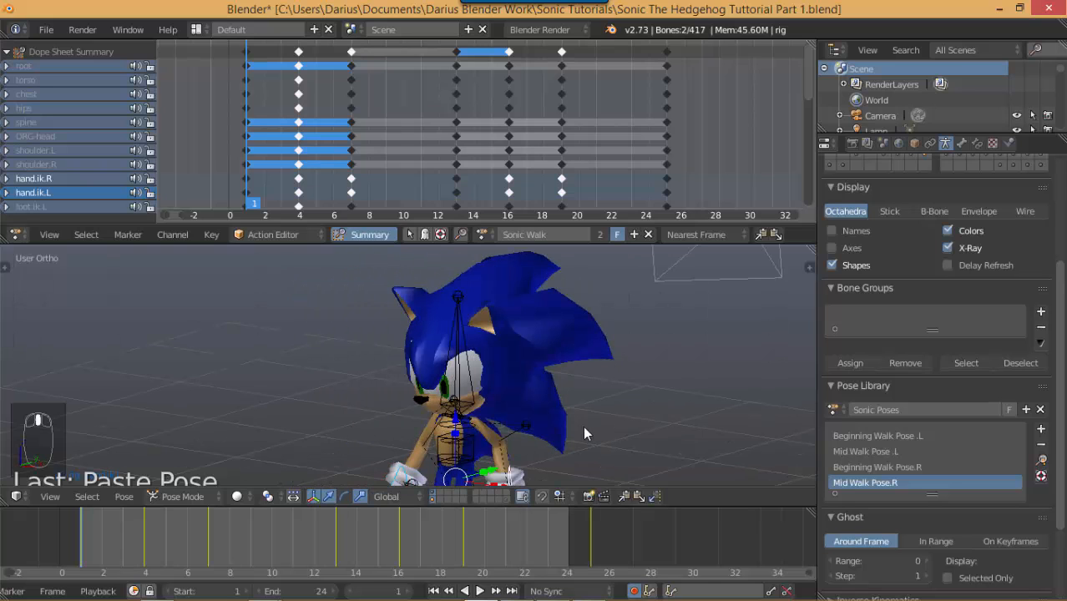
pyautogui.press('KP_1')
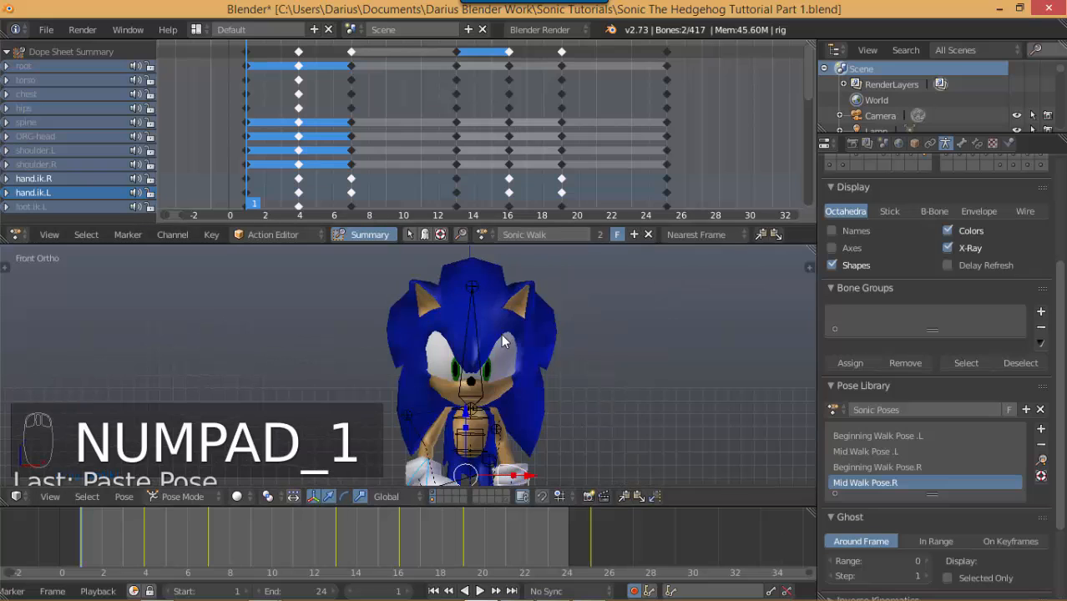
pyautogui.scroll(2, 501, 336)
pyautogui.keyDown('shift'); pyautogui.moveTo(502, 365); pyautogui.dragTo(467, 260, button='middle'); pyautogui.keyUp('shift')
pyautogui.scroll(-4, 476, 361)
pyautogui.moveTo(481, 372); pyautogui.dragTo(404, 389, button='middle')
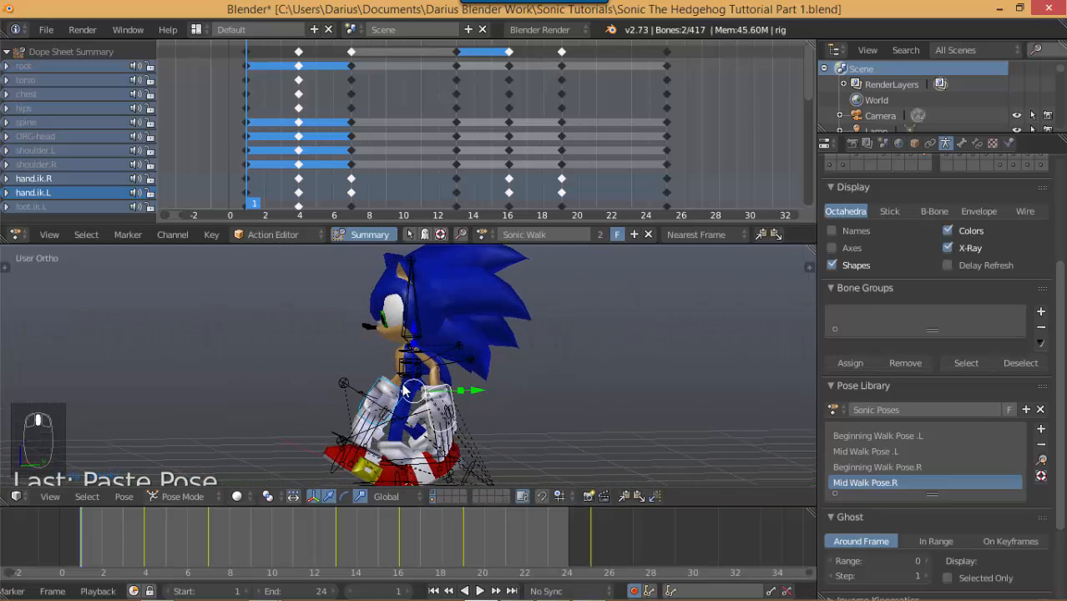
pyautogui.press('KP_1')
pyautogui.scroll(2, 450, 394)
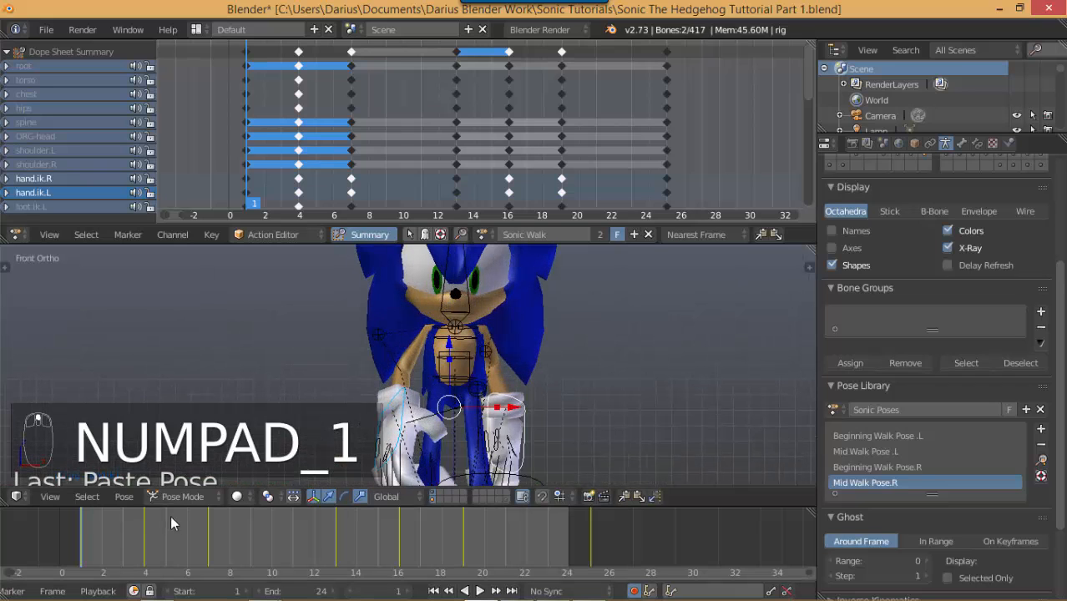
pyautogui.moveTo(81, 521); pyautogui.dragTo(337, 530)
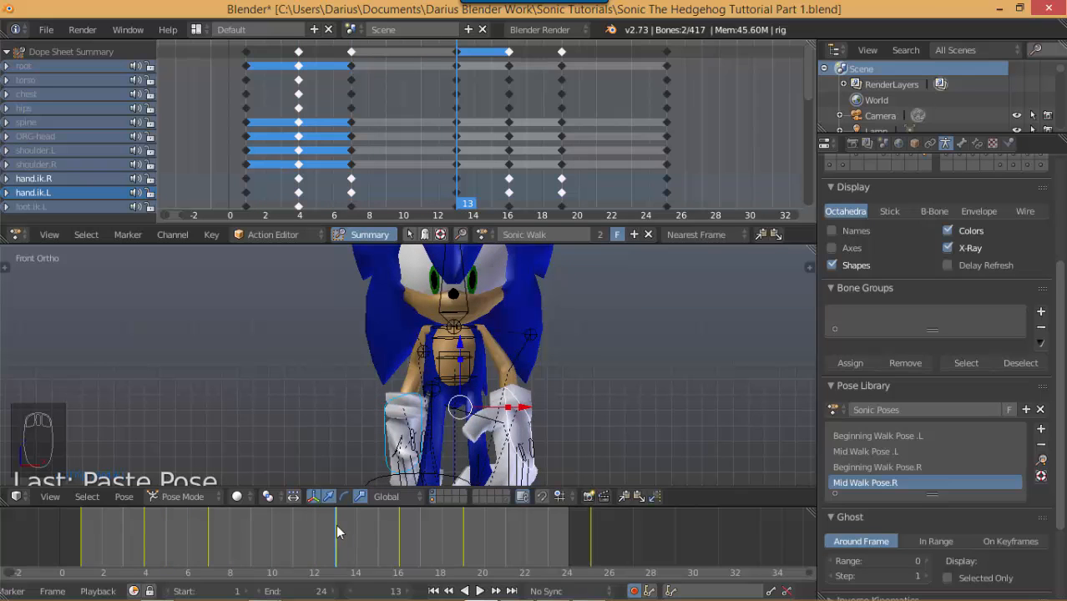
pyautogui.click(70, 523)
pyautogui.scroll(-2, 449, 440)
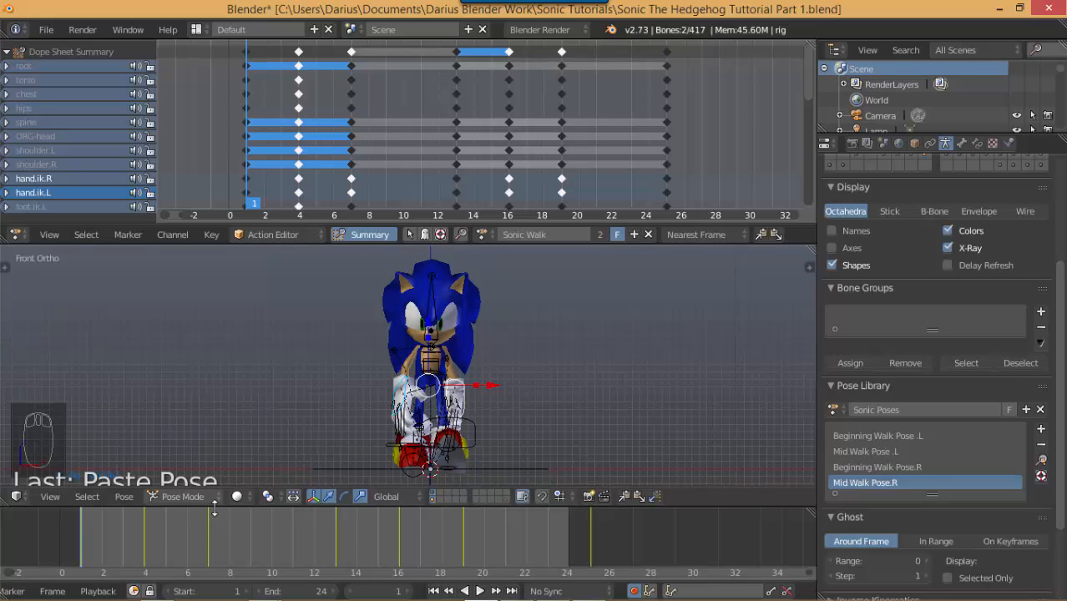
pyautogui.moveTo(157, 534); pyautogui.dragTo(199, 535)
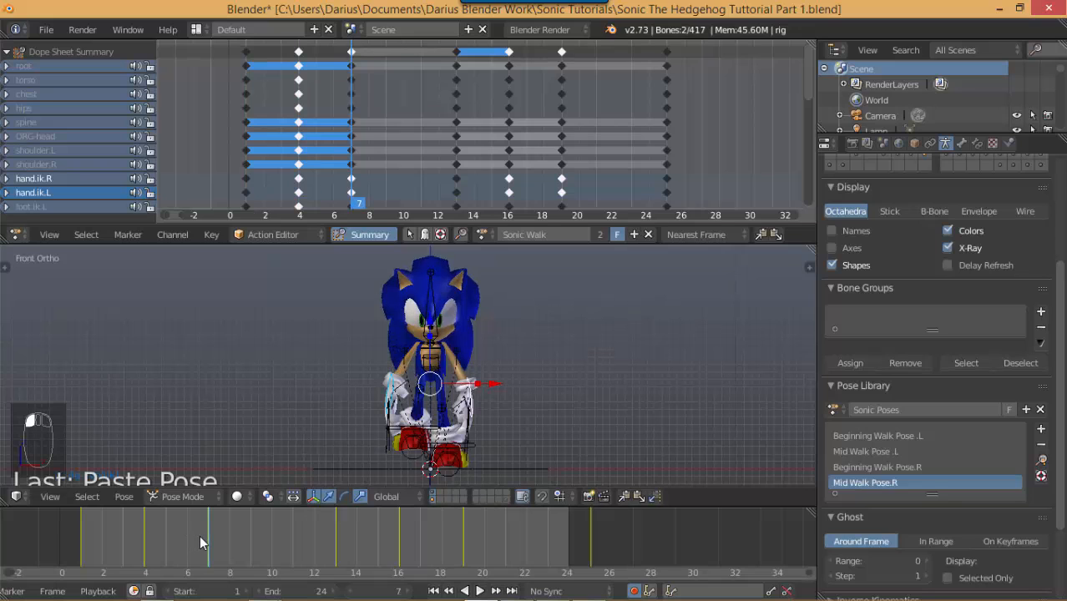
# In front view, tilt the head bone by about -2.7 degrees at frame 1 and slightly adjust its tilt at frame 4.
pyautogui.click(81, 536)
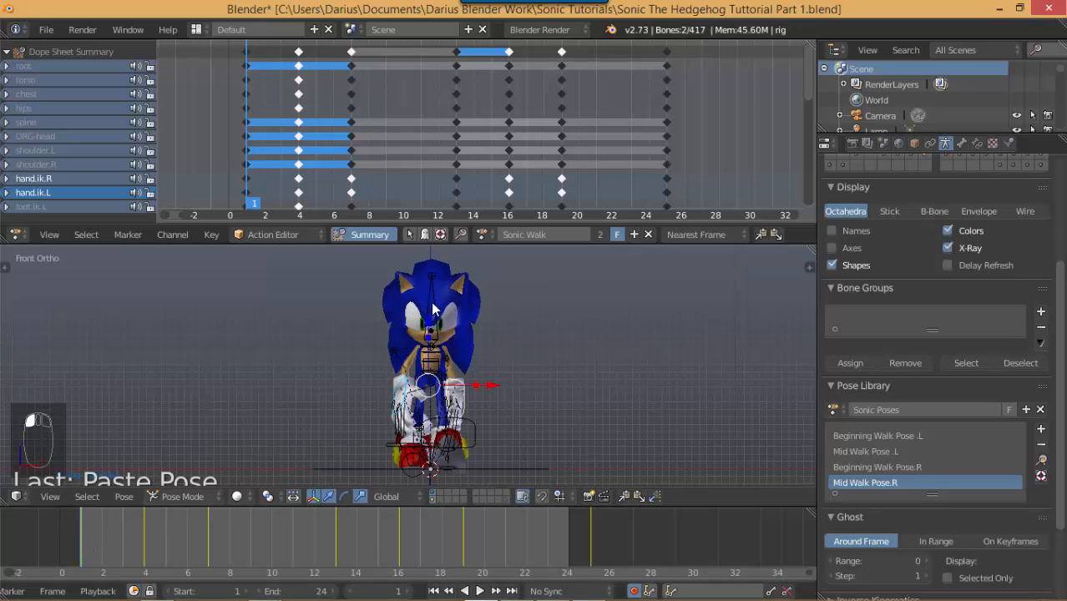
pyautogui.press('r')
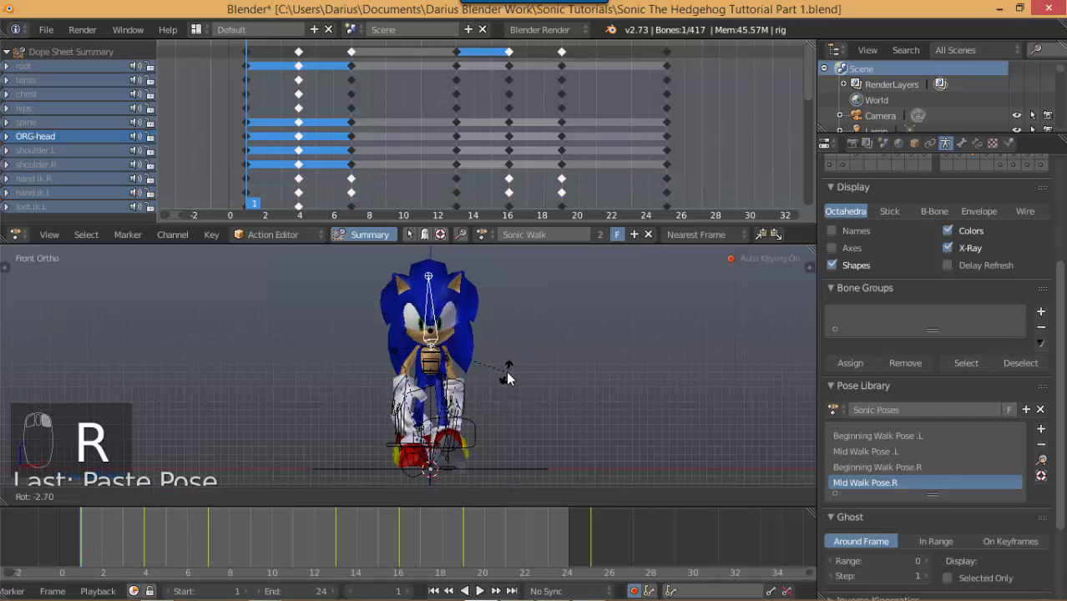
pyautogui.click(506, 378)
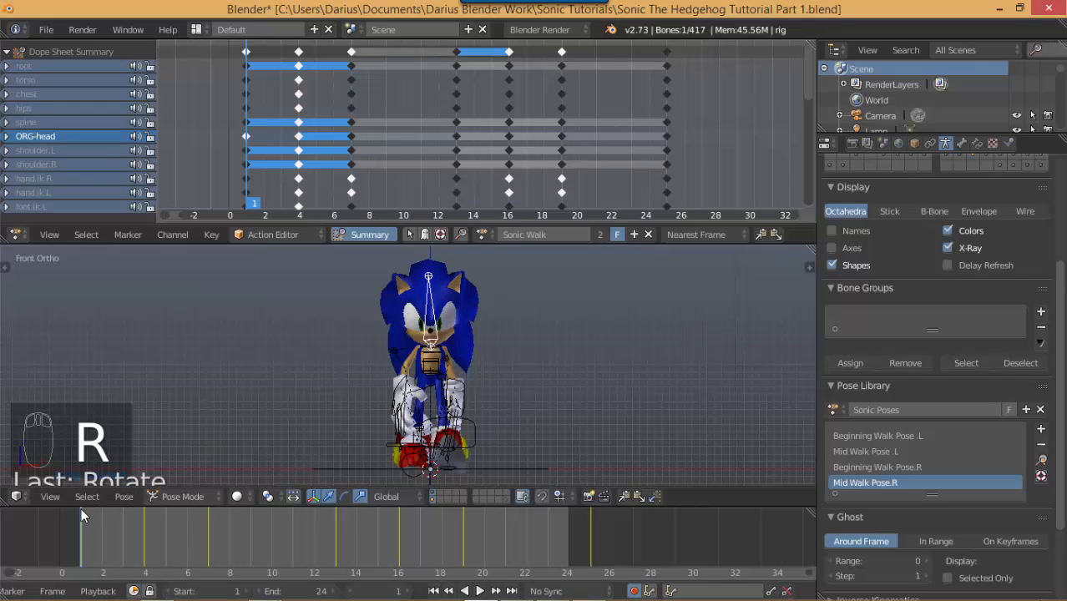
pyautogui.moveTo(108, 513); pyautogui.dragTo(214, 512)
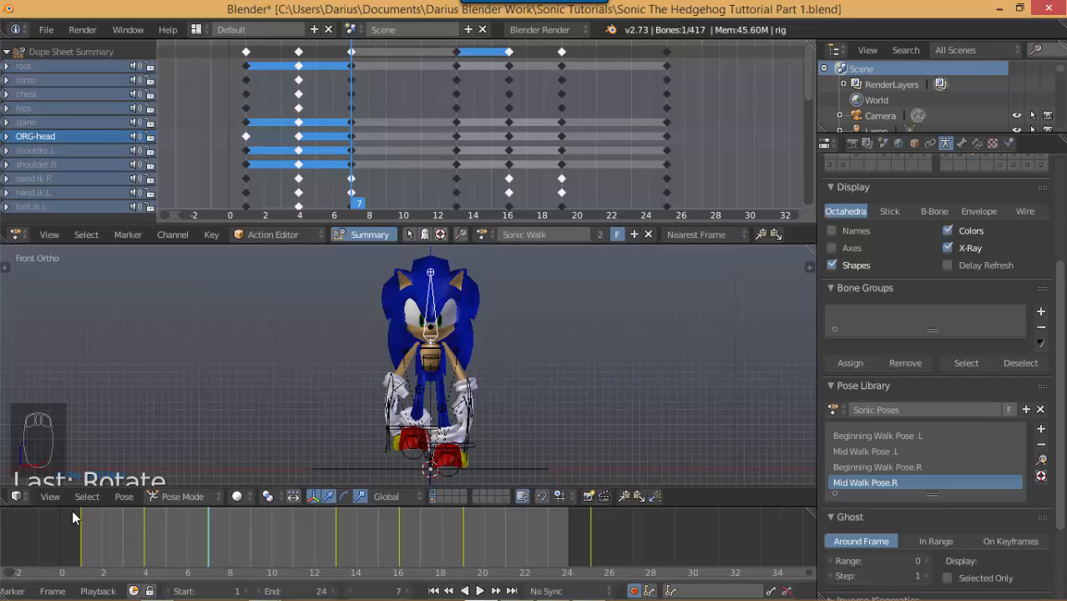
pyautogui.click(139, 515)
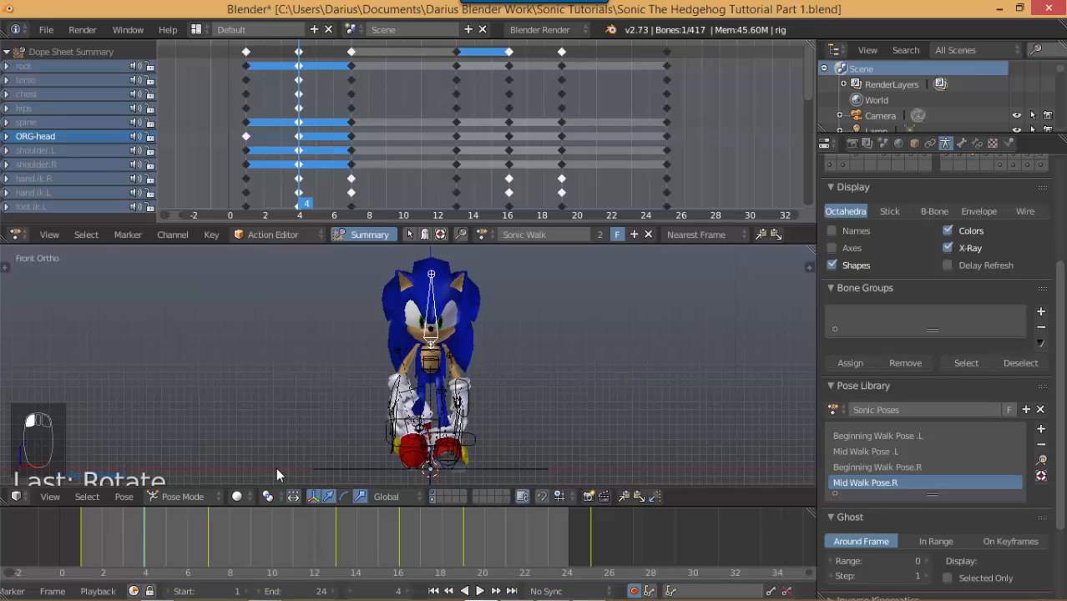
pyautogui.click(474, 407)
# Tilt the head bone toward the character's left at frame 13 and by about 3.5 degrees at frame 16.
pyautogui.moveTo(80, 516); pyautogui.dragTo(328, 522)
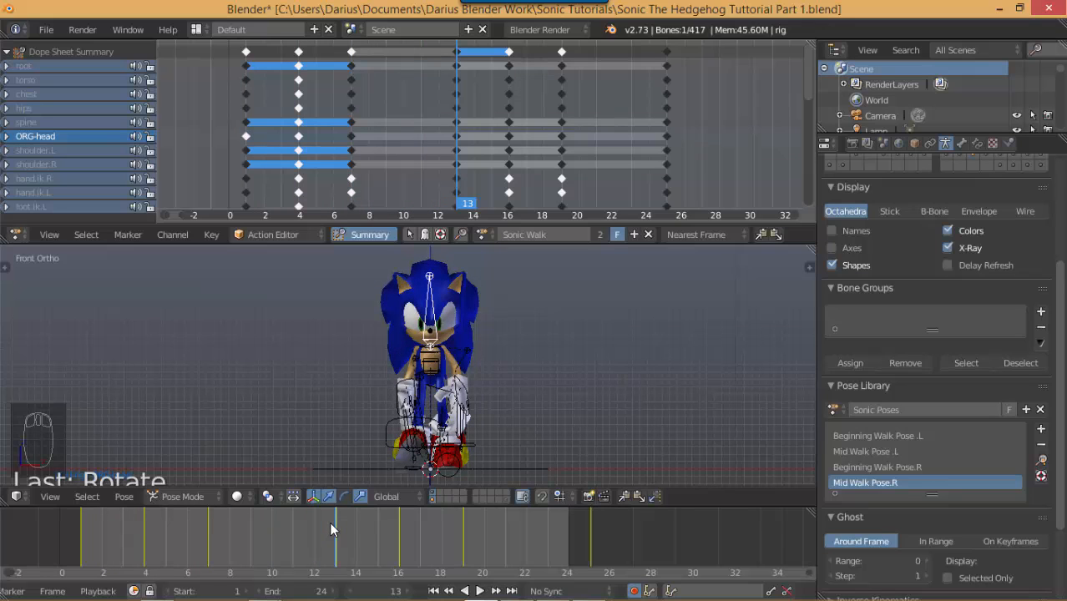
pyautogui.press('r')
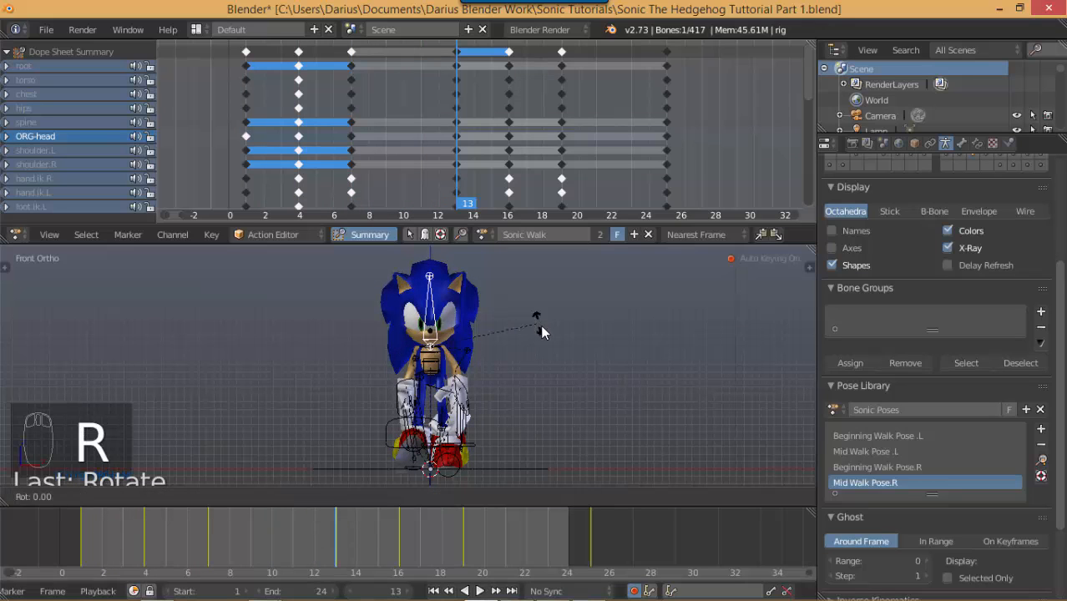
pyautogui.click(547, 340)
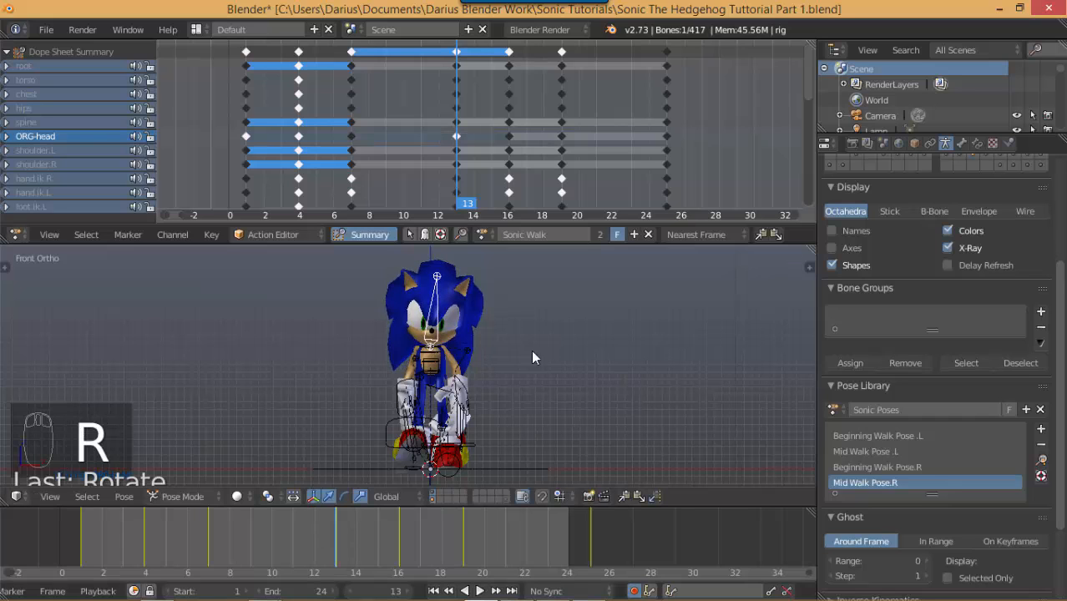
pyautogui.moveTo(340, 515); pyautogui.dragTo(397, 514)
pyautogui.press('r')
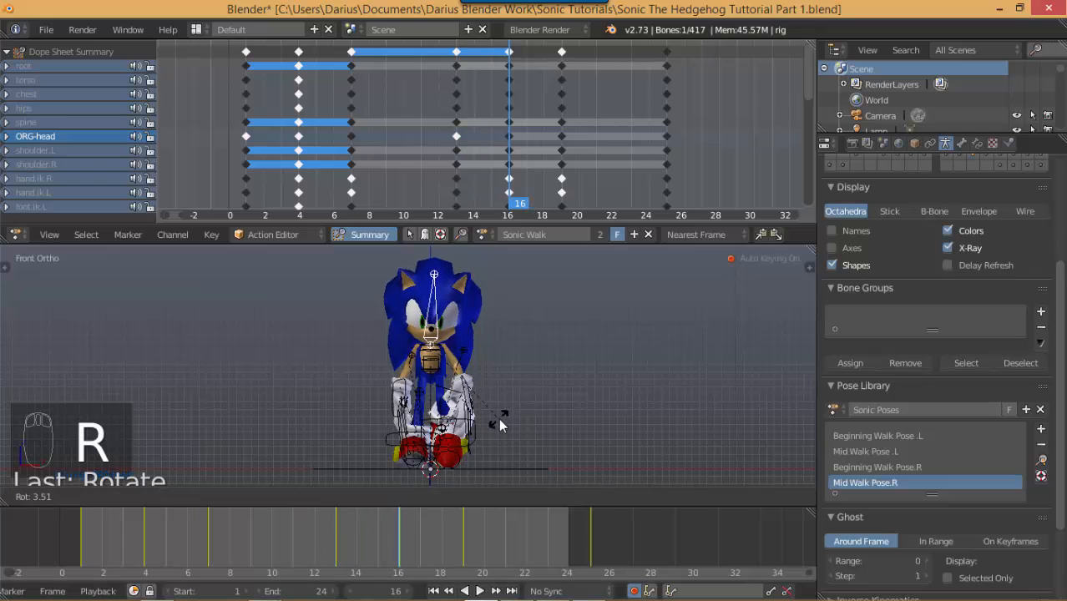
pyautogui.click(499, 418)
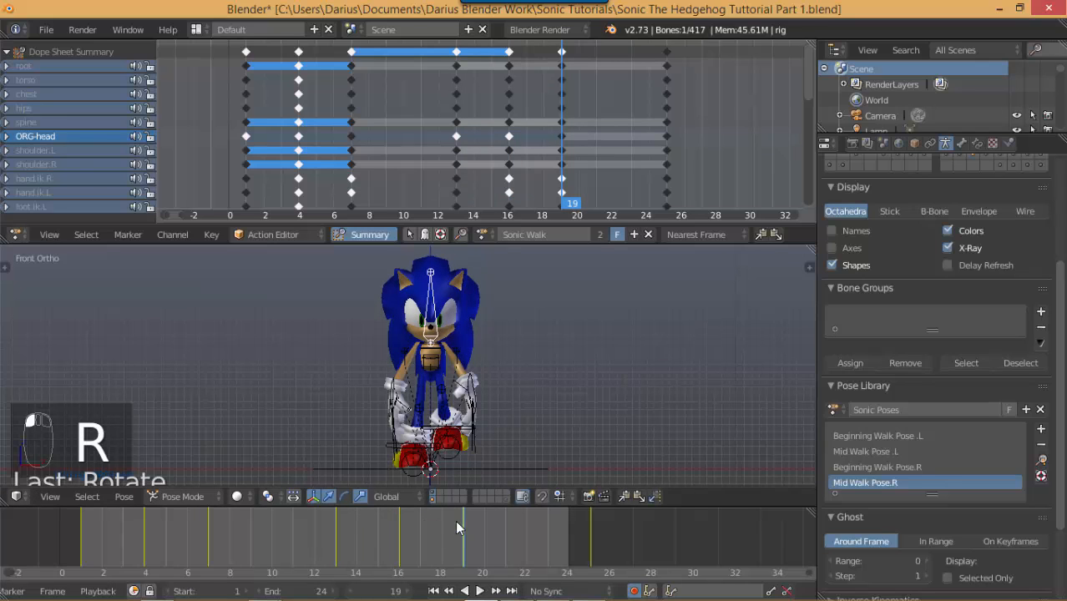
# Tilt the head bone toward the character's right at frame 25 and play back the walk cycle.
pyautogui.click(334, 520)
pyautogui.moveTo(347, 520); pyautogui.dragTo(590, 515)
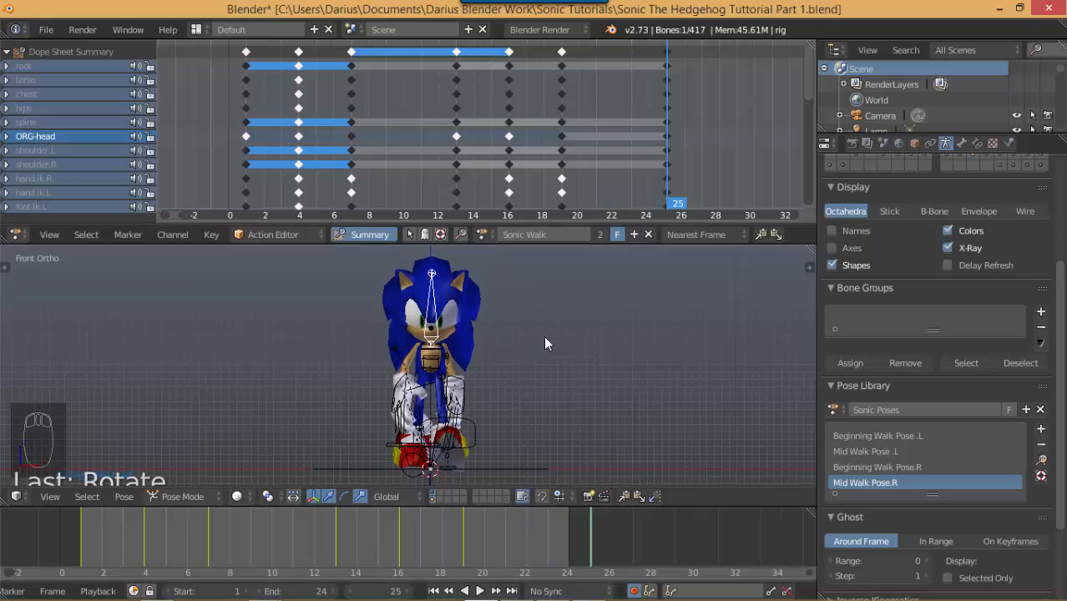
pyautogui.press('r')
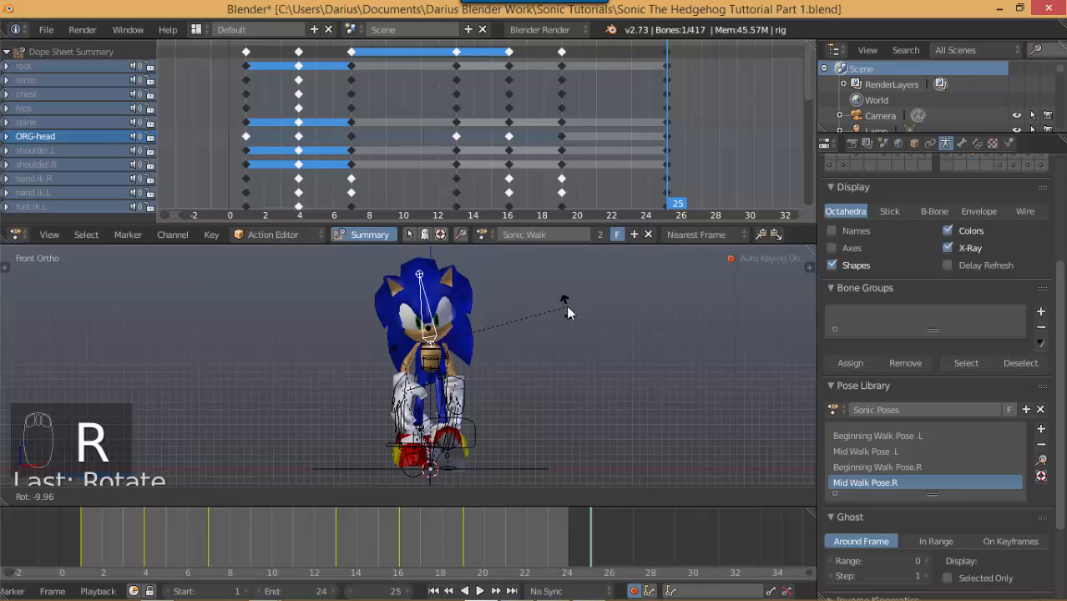
pyautogui.click(566, 308)
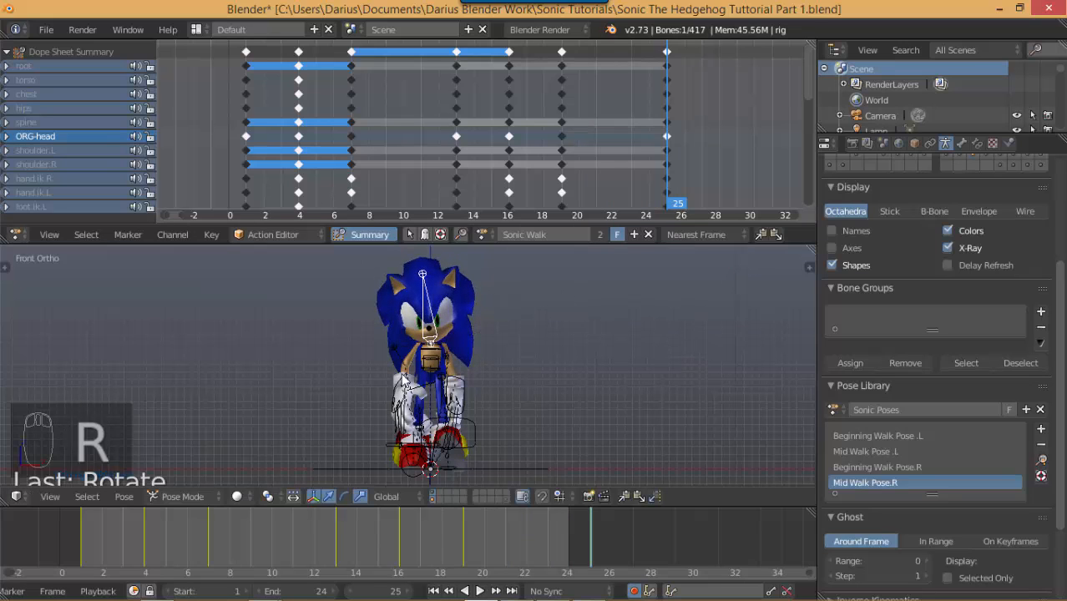
pyautogui.moveTo(376, 598)
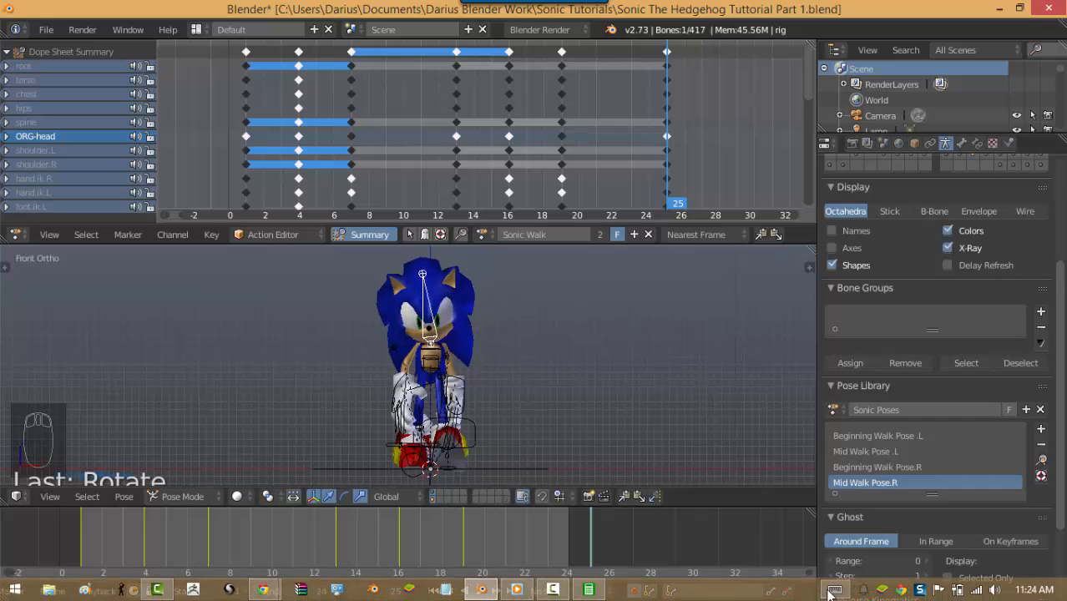
pyautogui.hotkey('alt', 'a')
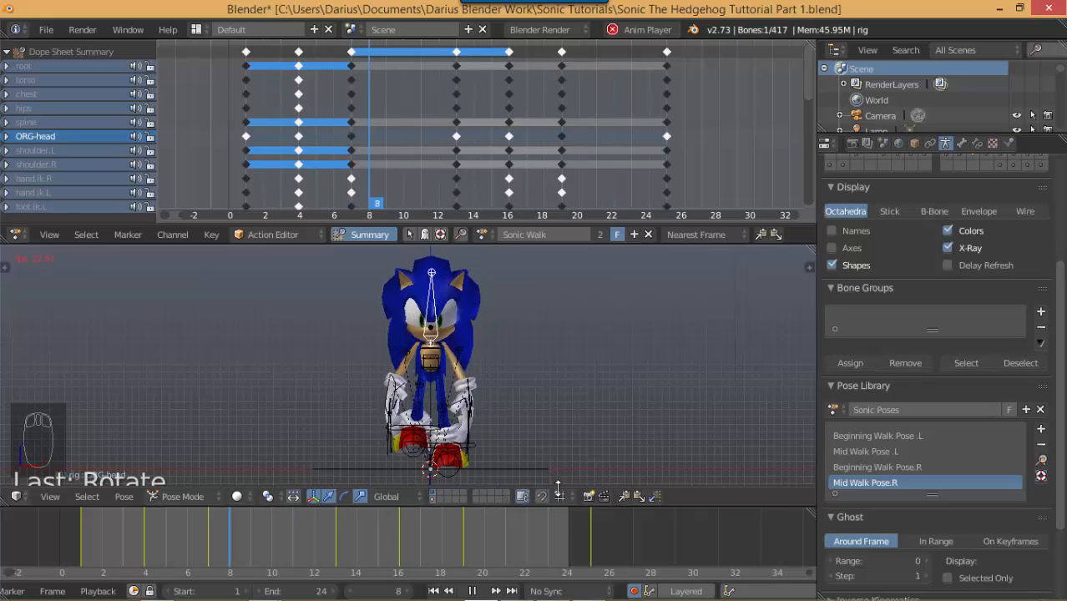
pyautogui.hotkey('alt', 'a')
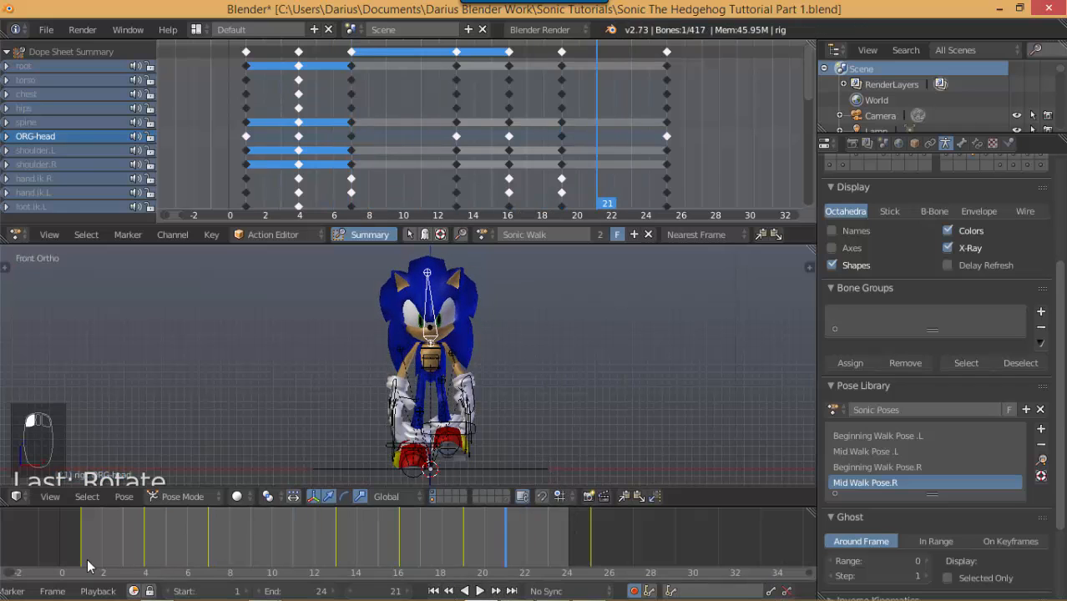
# Copy the head bone's pose from frame 1 and paste it at frame 25.
pyautogui.click(81, 565)
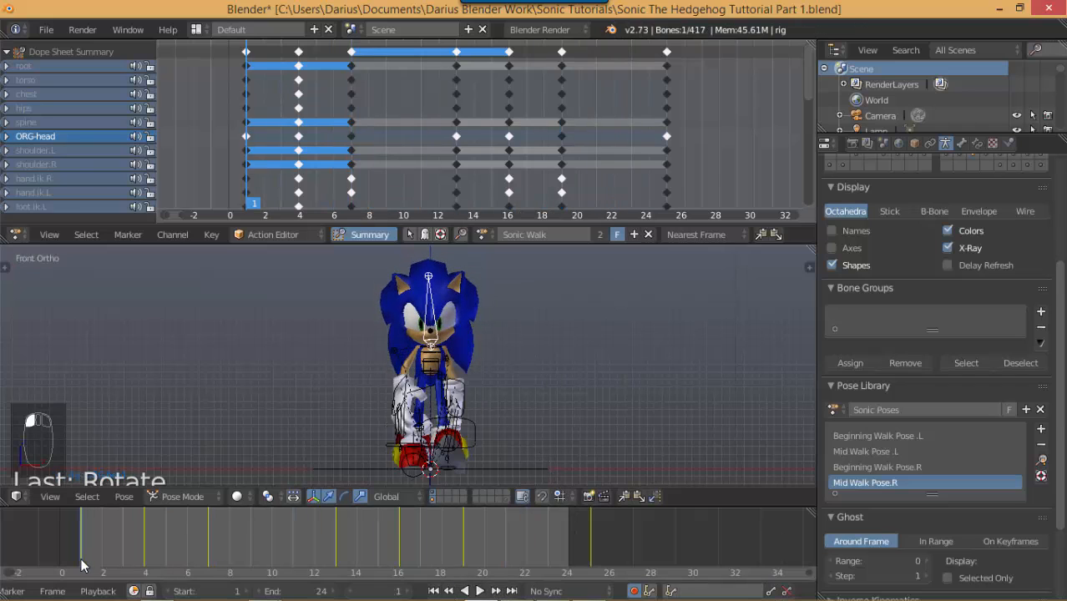
pyautogui.click(623, 496)
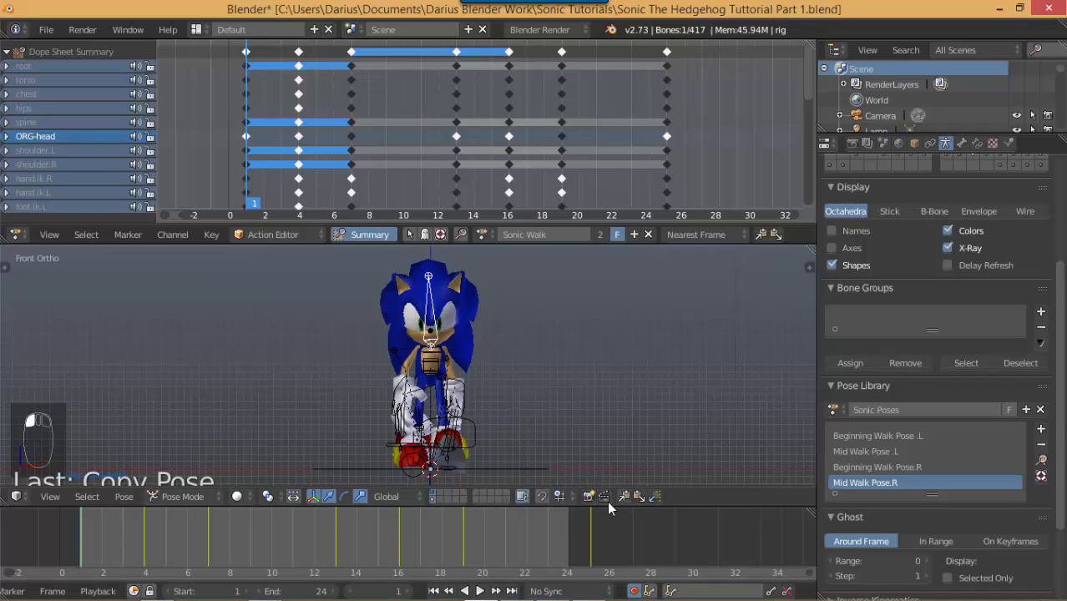
pyautogui.click(589, 529)
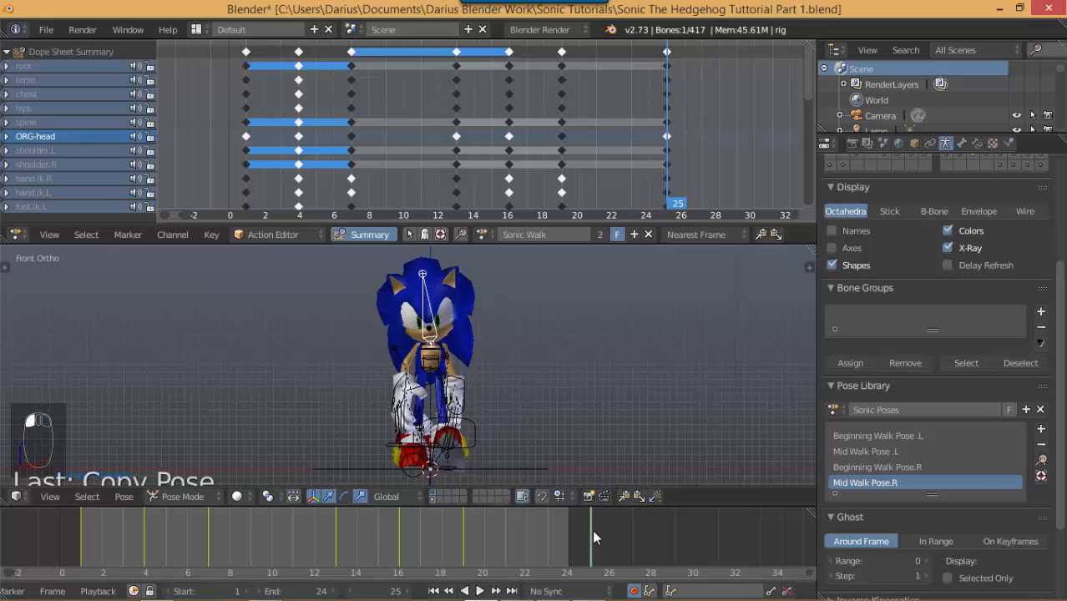
pyautogui.click(639, 497)
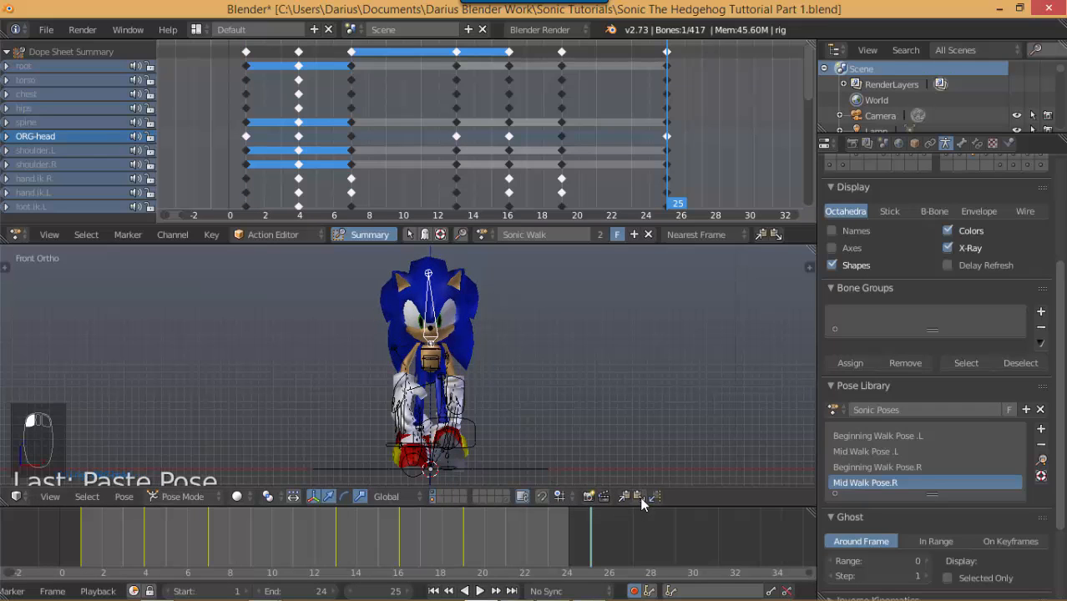
# Play back the looping walk and review the head motion from the side, the front and an angled view.
pyautogui.click(480, 591)
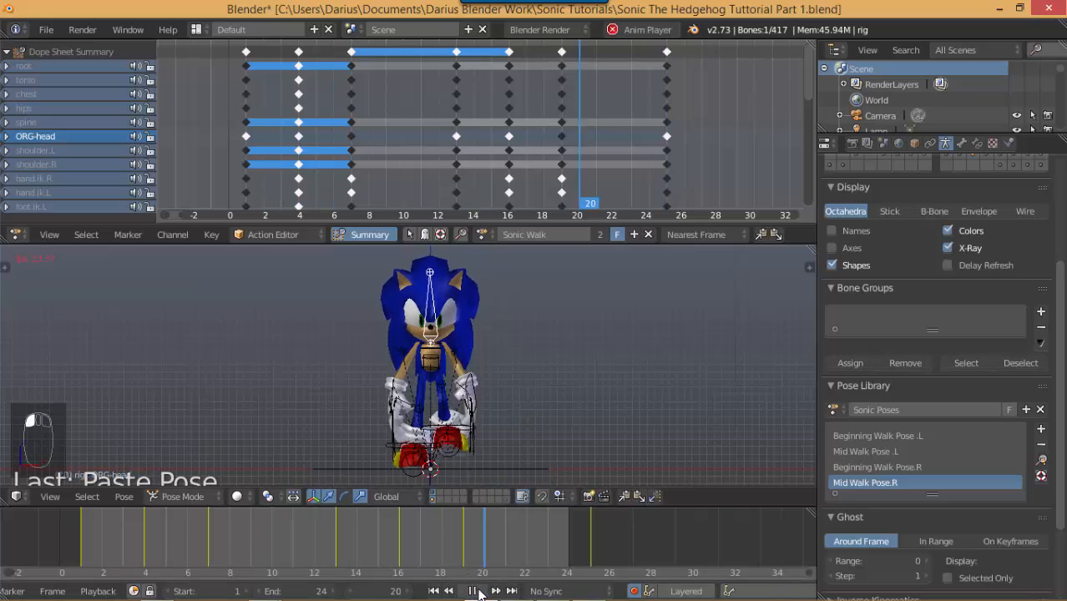
pyautogui.press('KP_3')
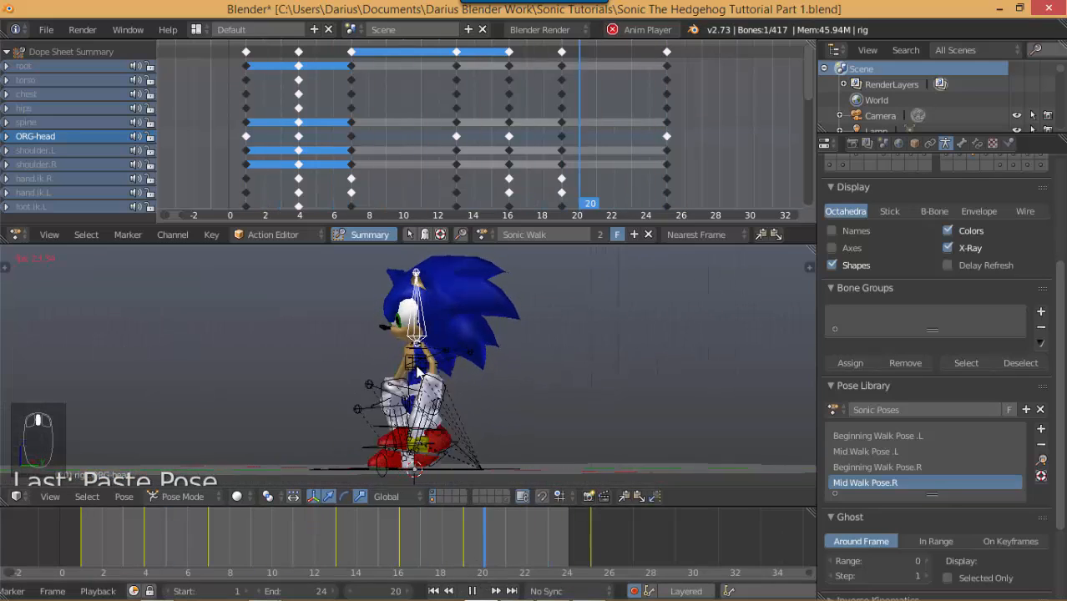
pyautogui.press('KP_1')
pyautogui.moveTo(519, 365); pyautogui.dragTo(415, 376, button='middle')
pyautogui.scroll(4, 478, 378)
pyautogui.scroll(-3, 489, 374)
# Save the blend file, overwriting Sonic The Hedgehog Tuttorial Part 1.blend.
pyautogui.hotkey('ctrl', 'w')
pyautogui.click(415, 376)
pyautogui.moveTo(510, 375)
pyautogui.mouseDown(button='middle')
pyautogui.moveTo(334, 394)
pyautogui.moveTo(530, 372)
pyautogui.mouseUp(button='middle')
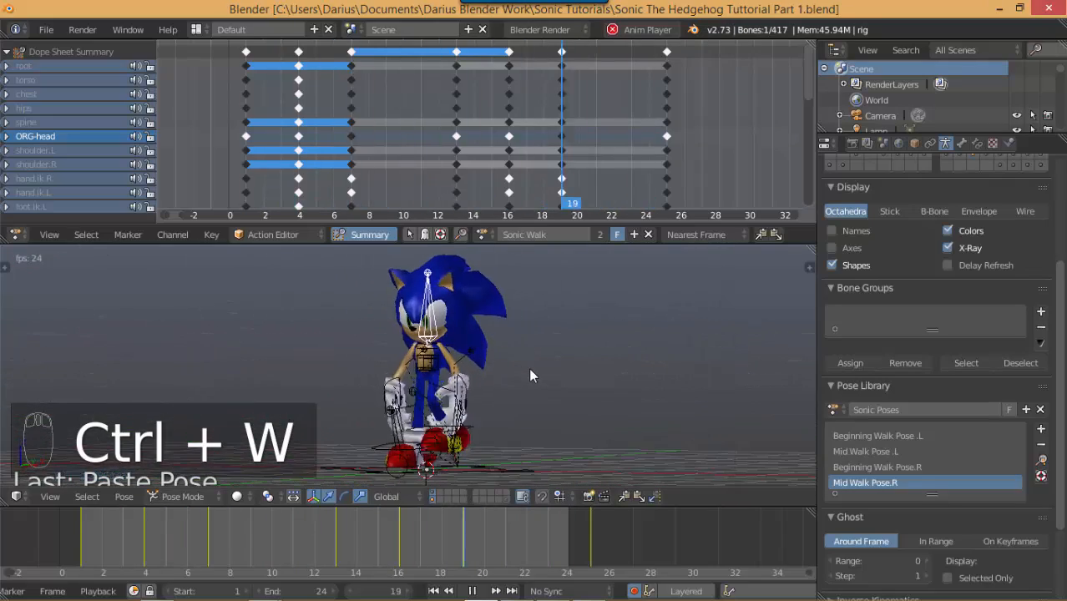